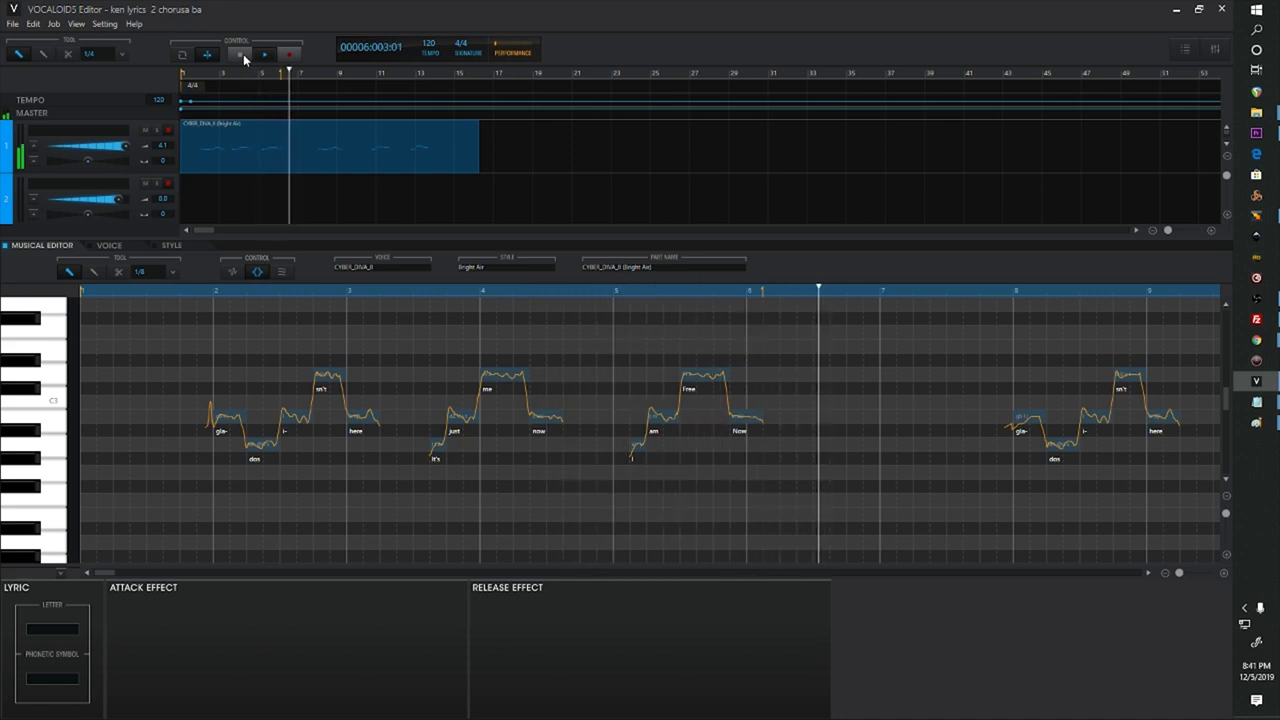
# Stop playback and select the notes of the three vocal phrases from bar 2 to the start of bar 6.
pyautogui.click(243, 58)
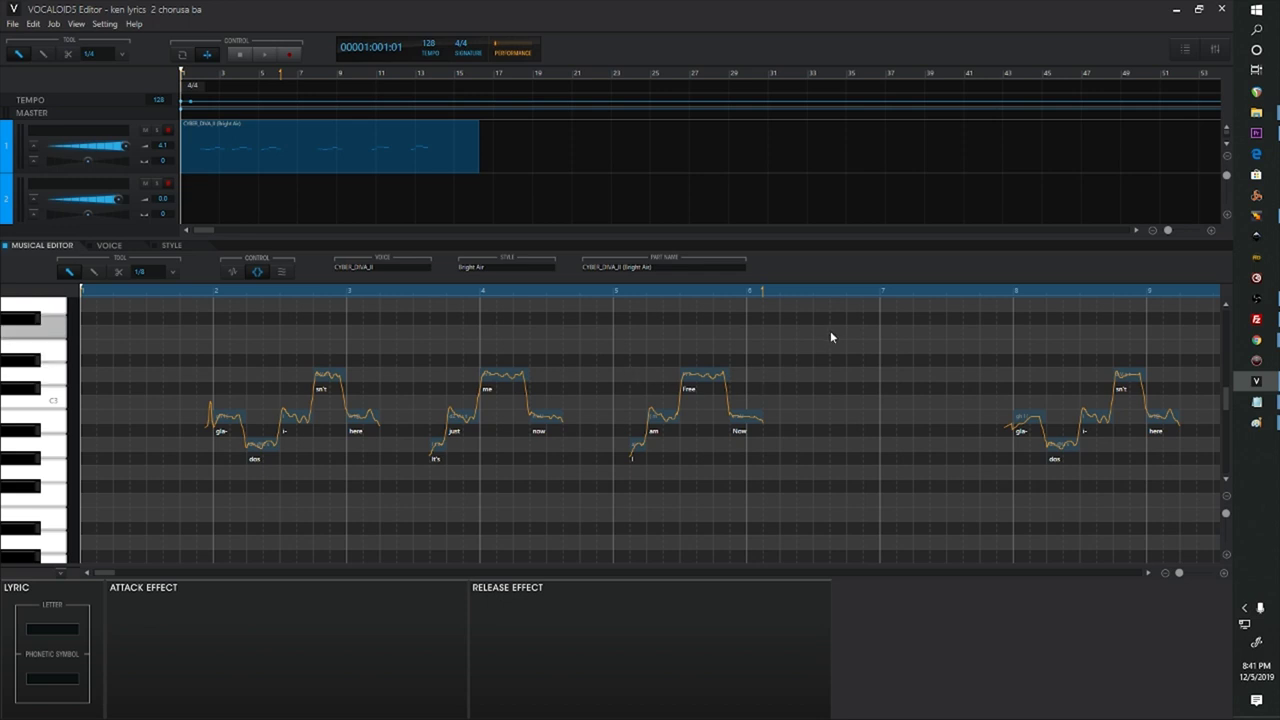
pyautogui.moveTo(832, 333); pyautogui.dragTo(160, 494)
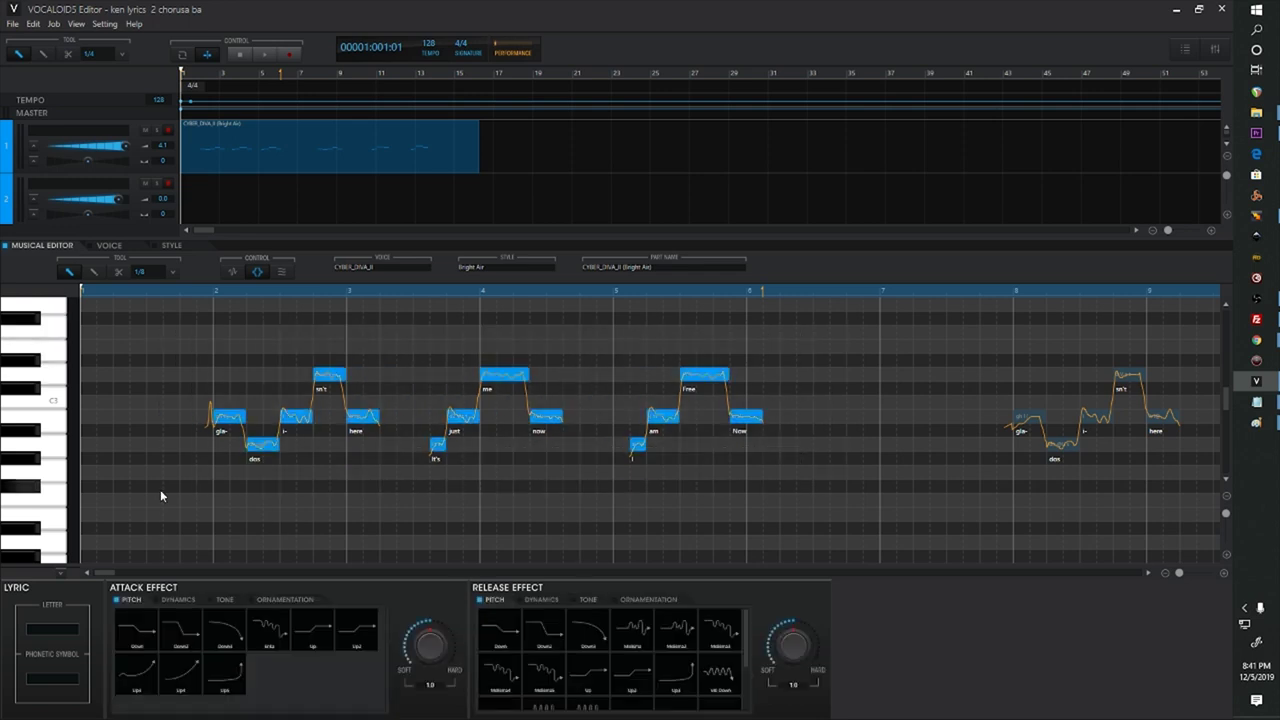
pyautogui.moveTo(167, 320); pyautogui.dragTo(872, 508)
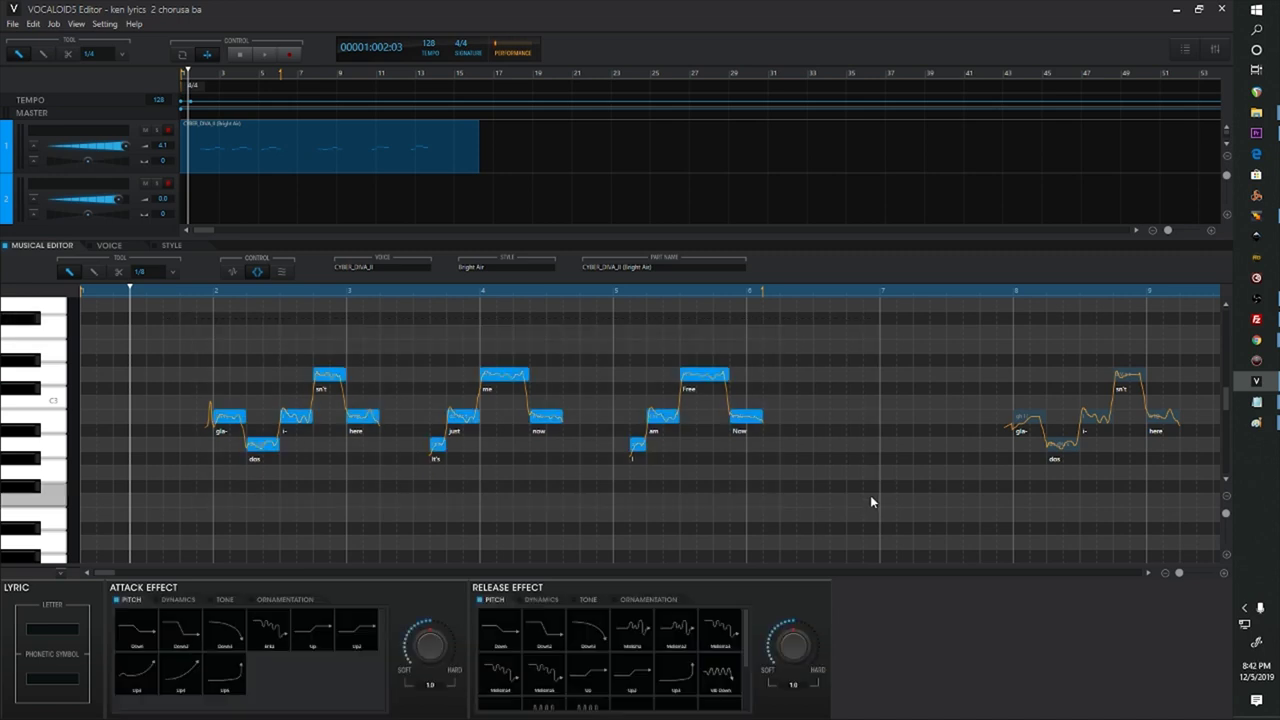
pyautogui.moveTo(848, 508); pyautogui.dragTo(158, 342)
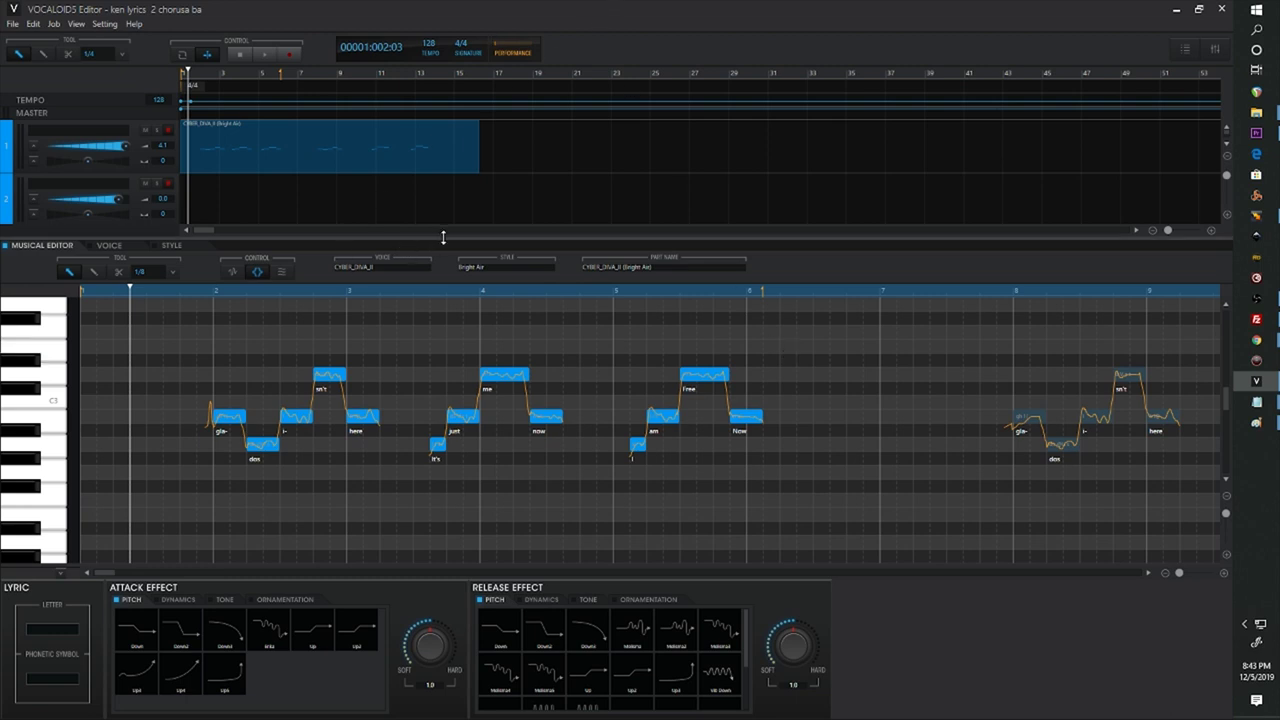
# Draw a vocal part about 16 bars long on track 2 and move it to start at bar 1.
pyautogui.moveTo(443, 237); pyautogui.dragTo(448, 355)
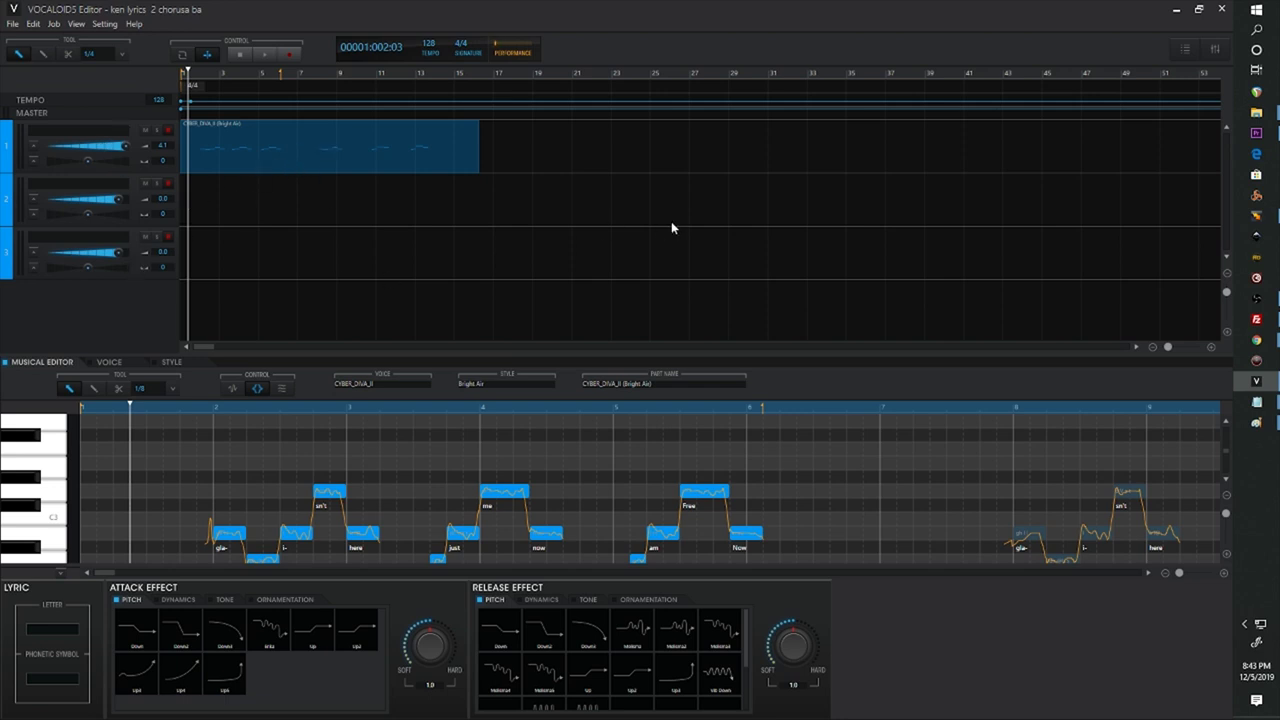
pyautogui.click(43, 53)
pyautogui.moveTo(411, 200); pyautogui.dragTo(730, 230)
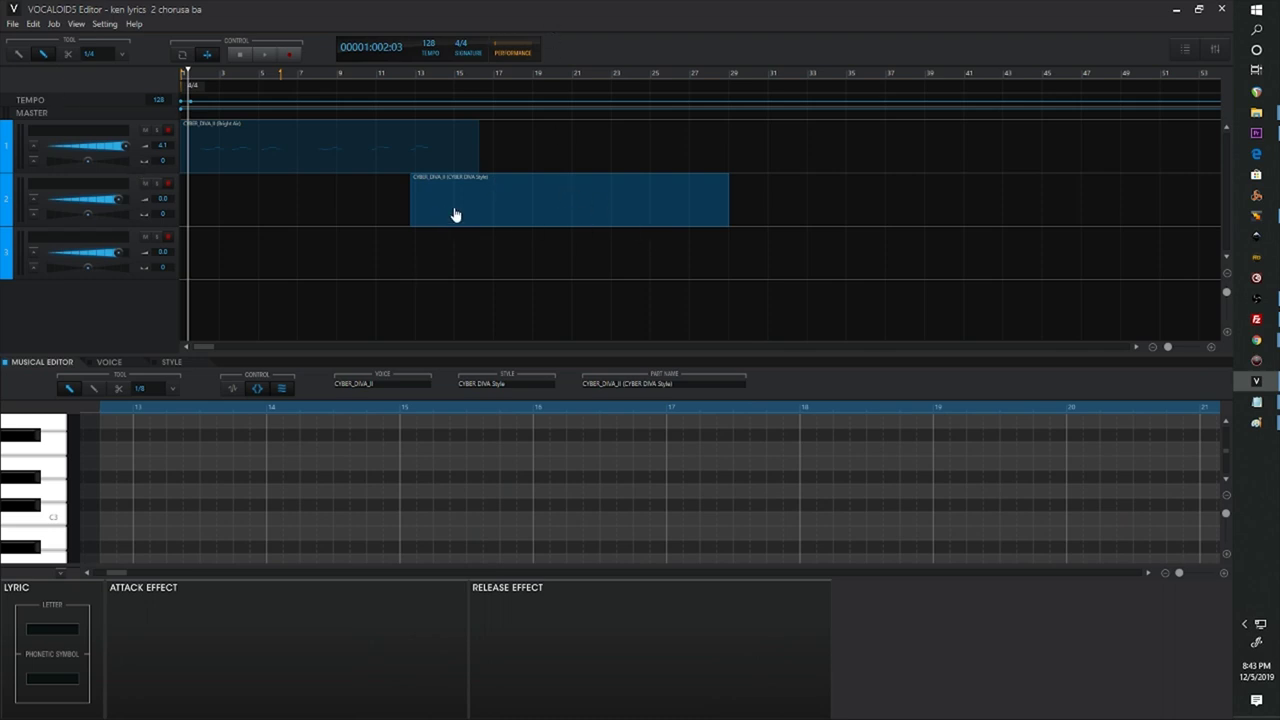
pyautogui.moveTo(463, 211); pyautogui.dragTo(233, 211)
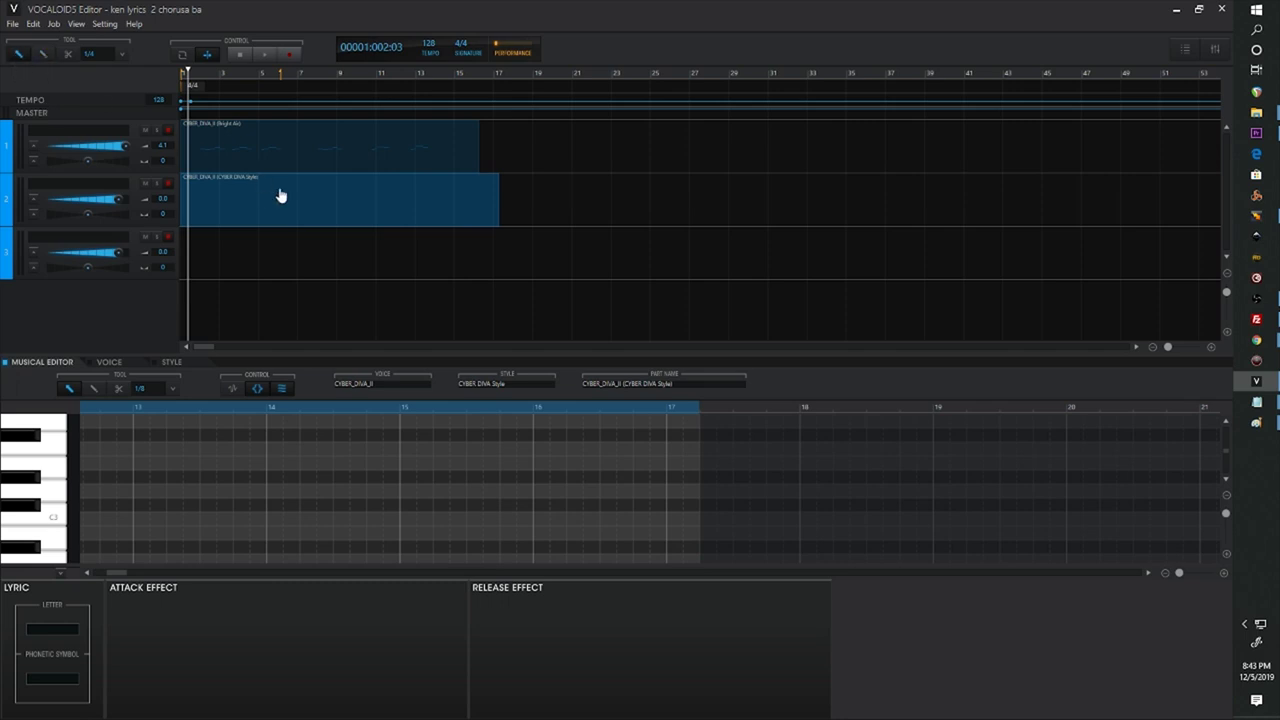
# Split the track 2 part at bar 9 with the Scissors tool.
pyautogui.click(18, 55)
pyautogui.click(67, 54)
pyautogui.click(337, 207)
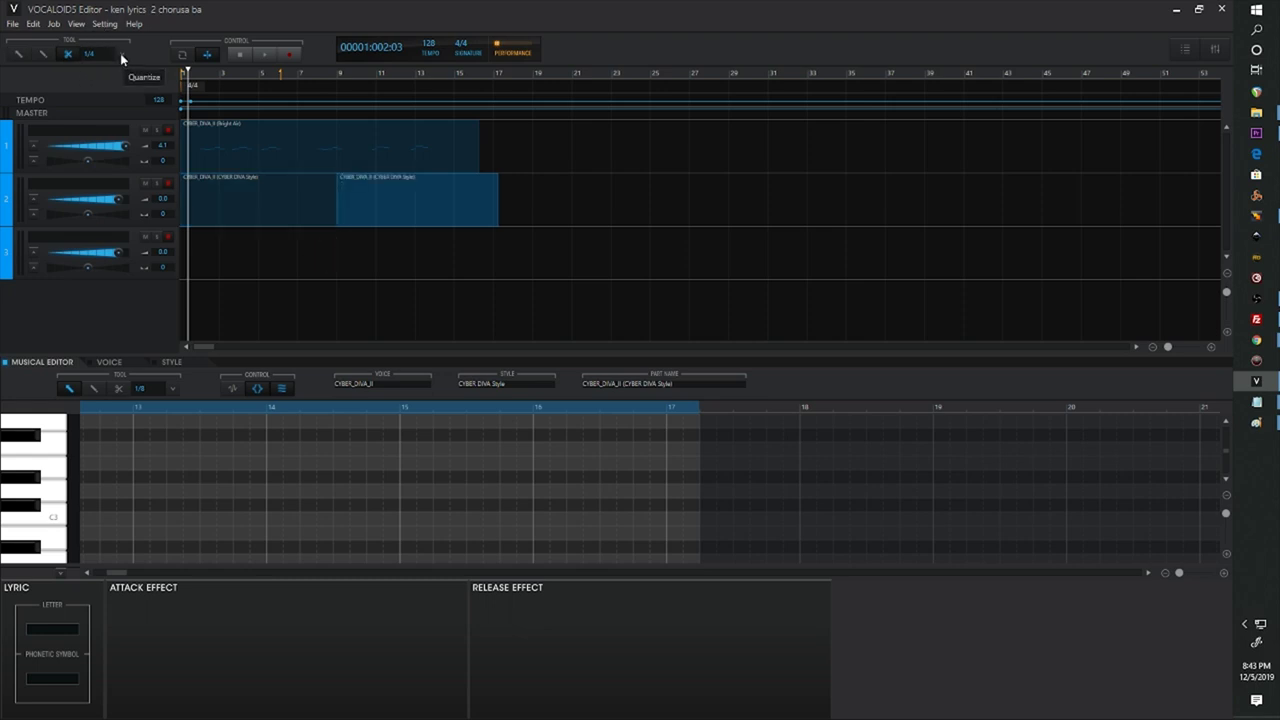
pyautogui.click(120, 53)
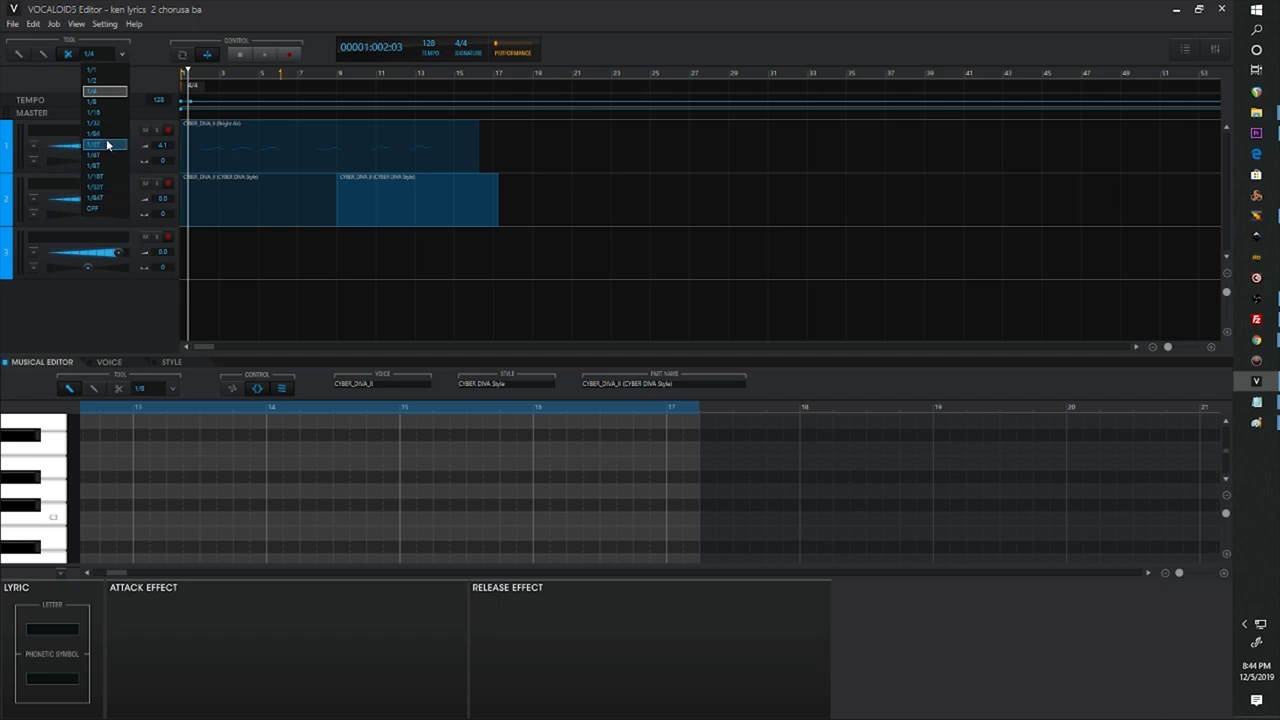
pyautogui.press('Escape')
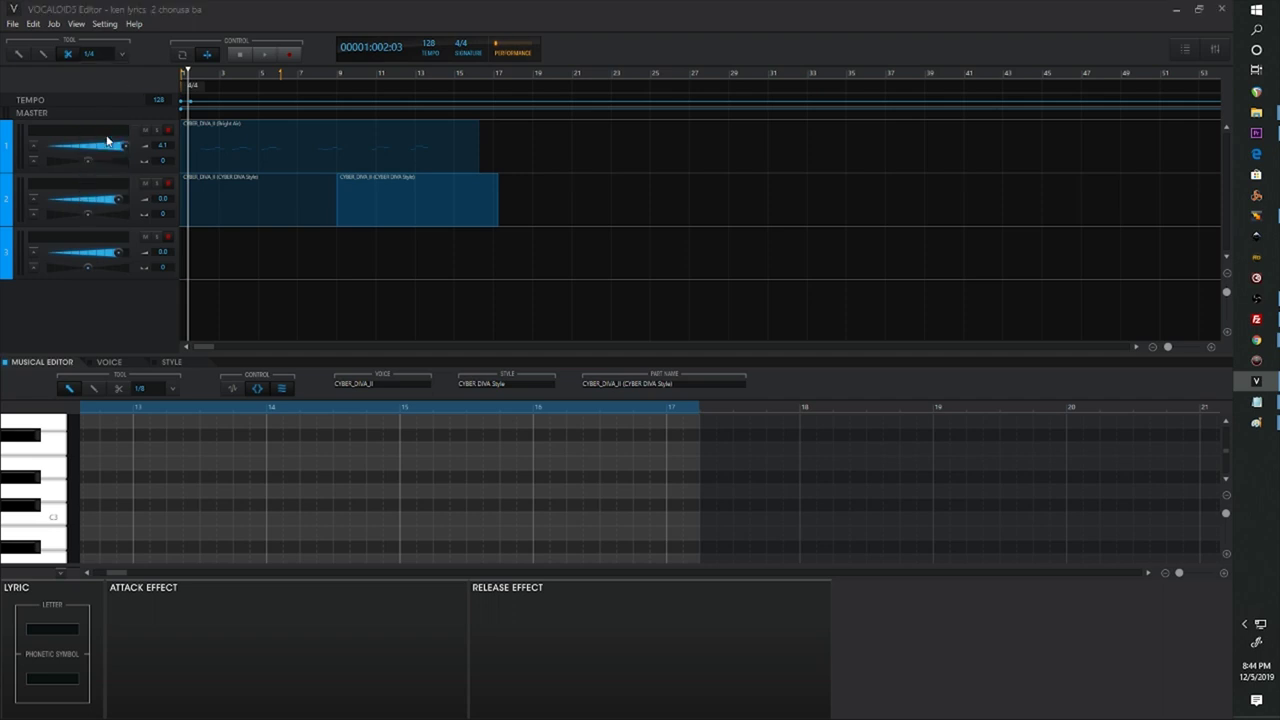
pyautogui.click(119, 53)
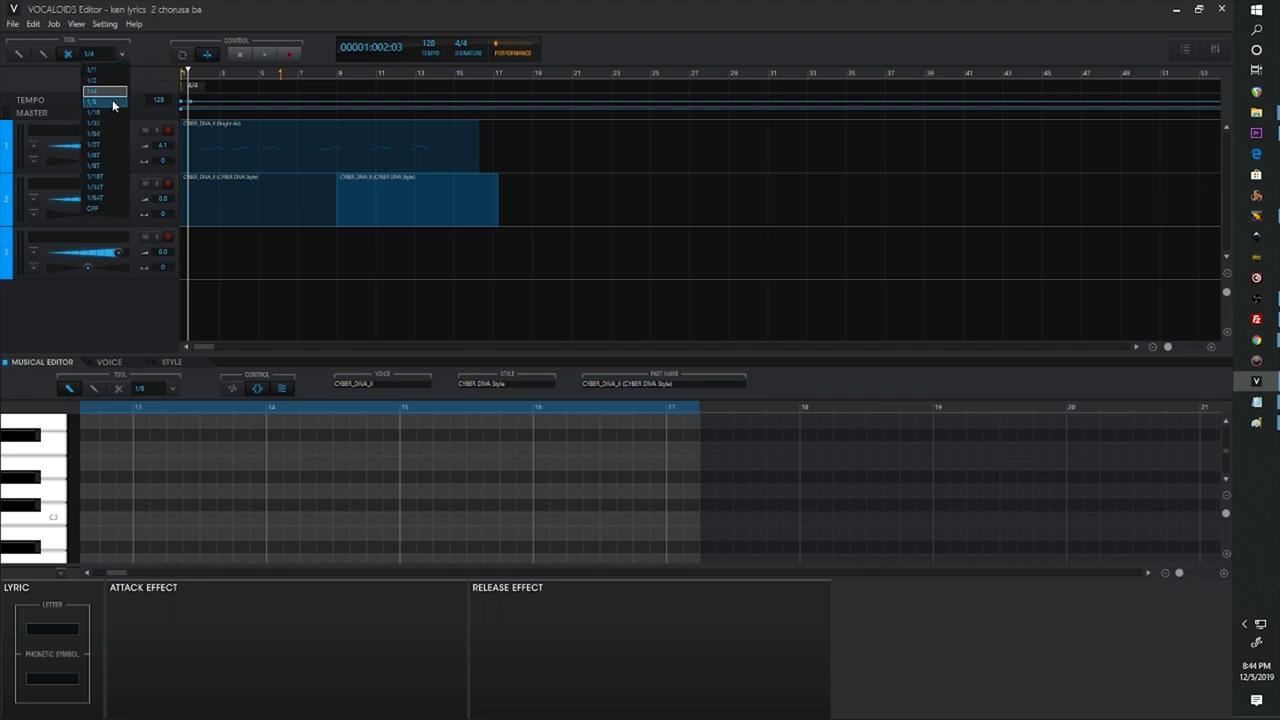
pyautogui.click(698, 6)
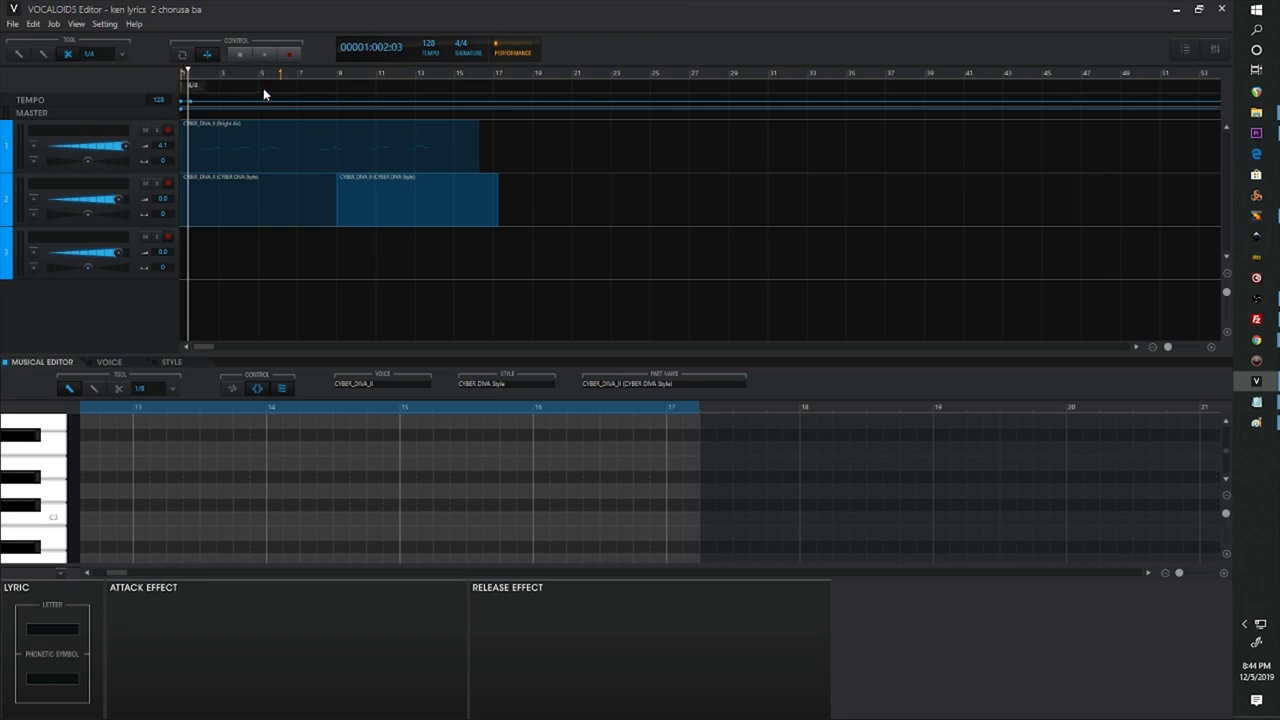
# Play the arrangement from the beginning and stop it after a few bars.
pyautogui.click(239, 55)
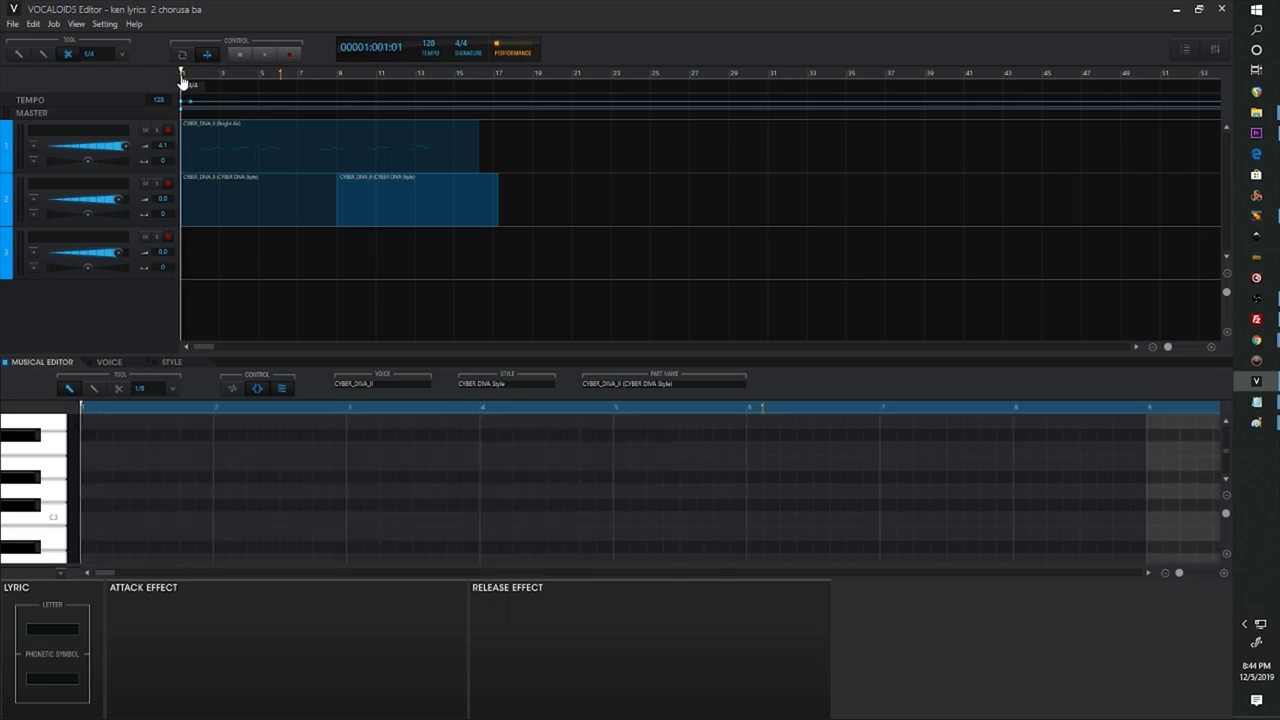
pyautogui.click(269, 56)
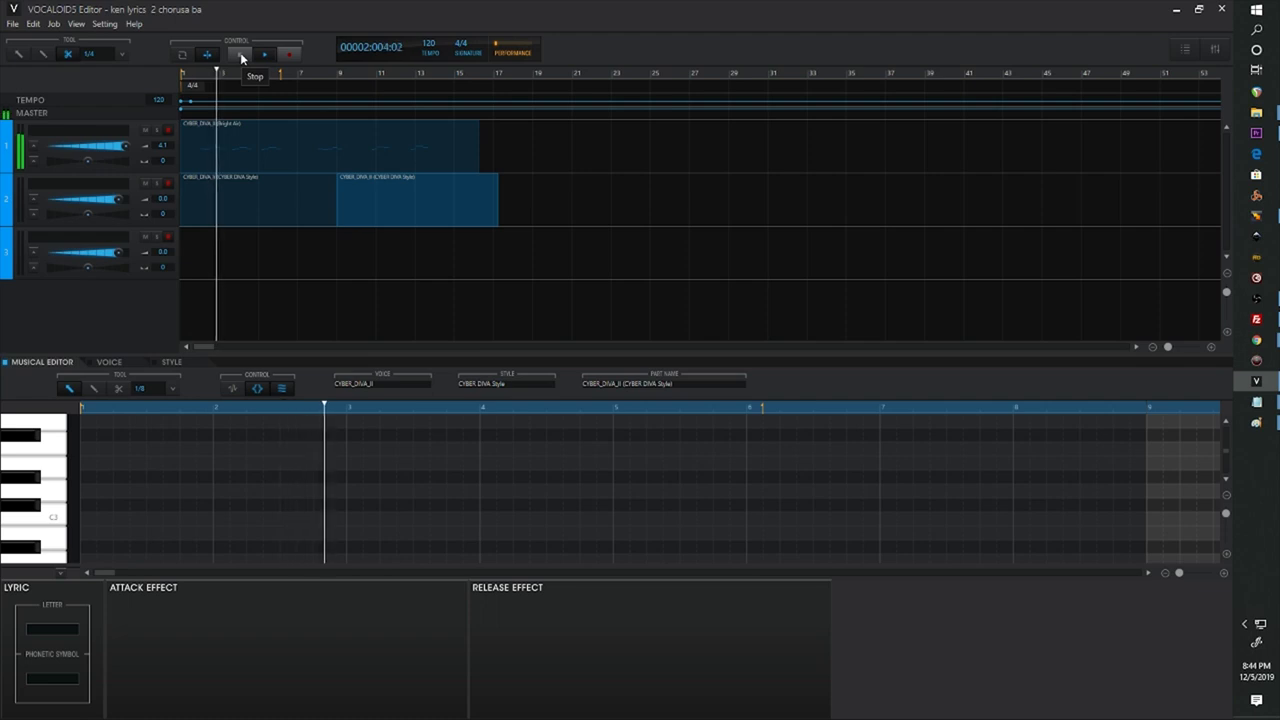
pyautogui.click(241, 56)
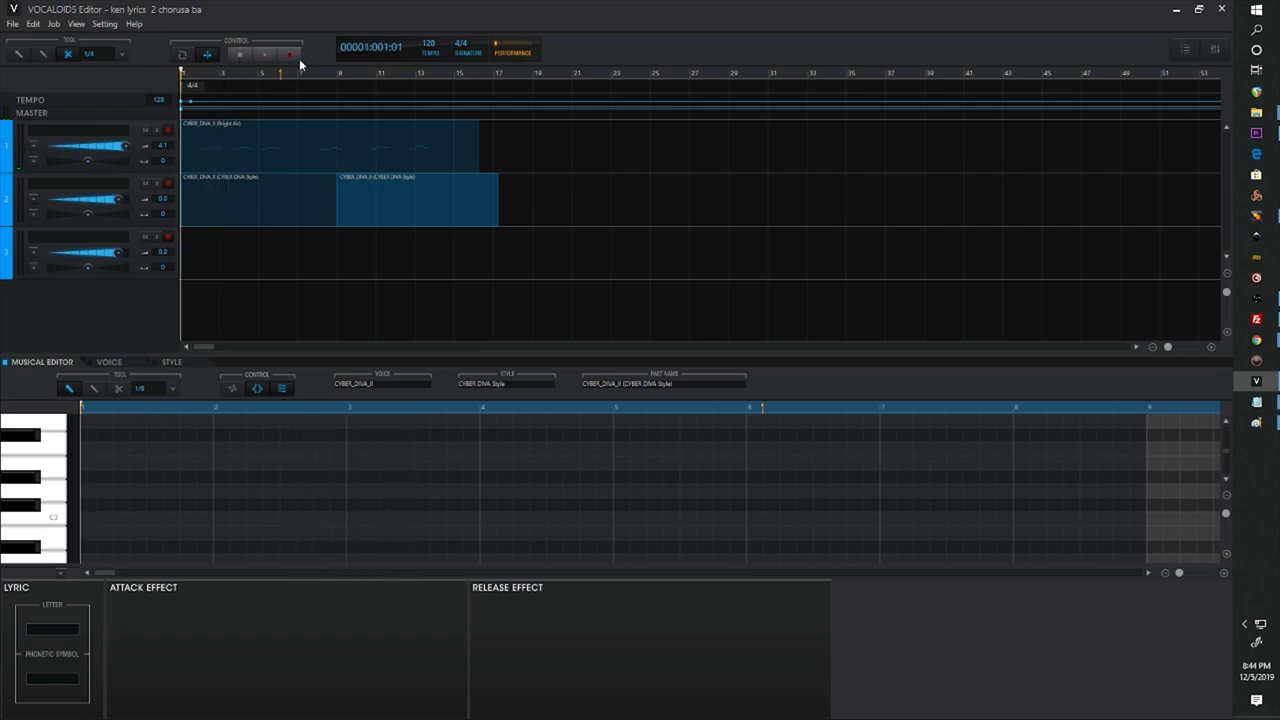
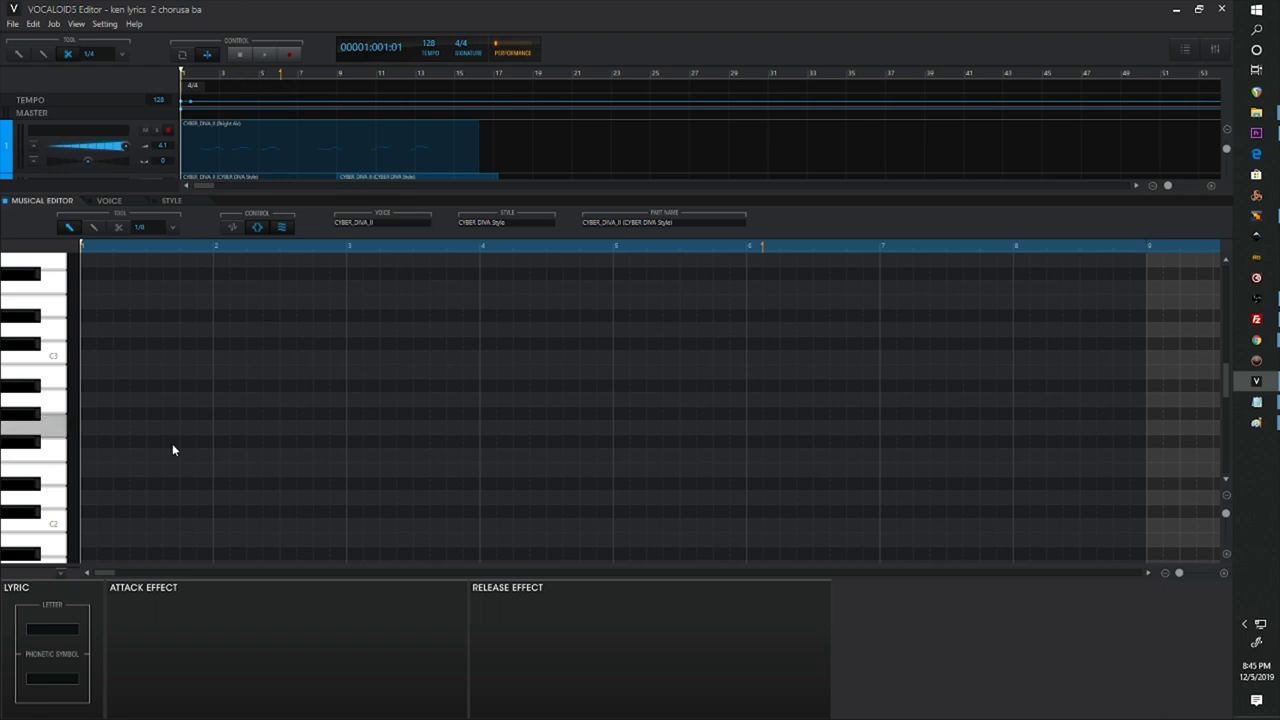
# Audition several low and high pitches on the musical editor's piano keyboard.
pyautogui.click(43, 378)
pyautogui.click(40, 425)
pyautogui.click(40, 346)
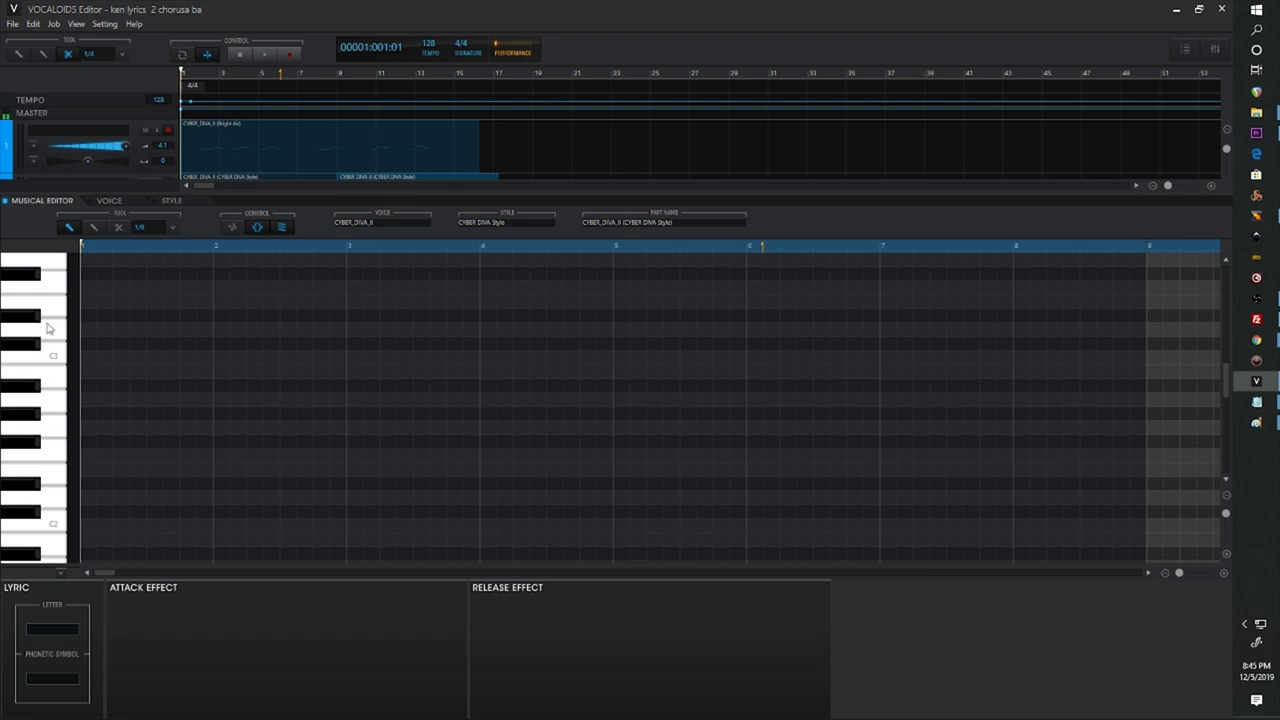
pyautogui.click(47, 279)
# Open the Bright Air part on track 1 in the musical editor and delete all of its notes.
pyautogui.click(20, 56)
pyautogui.click(317, 160)
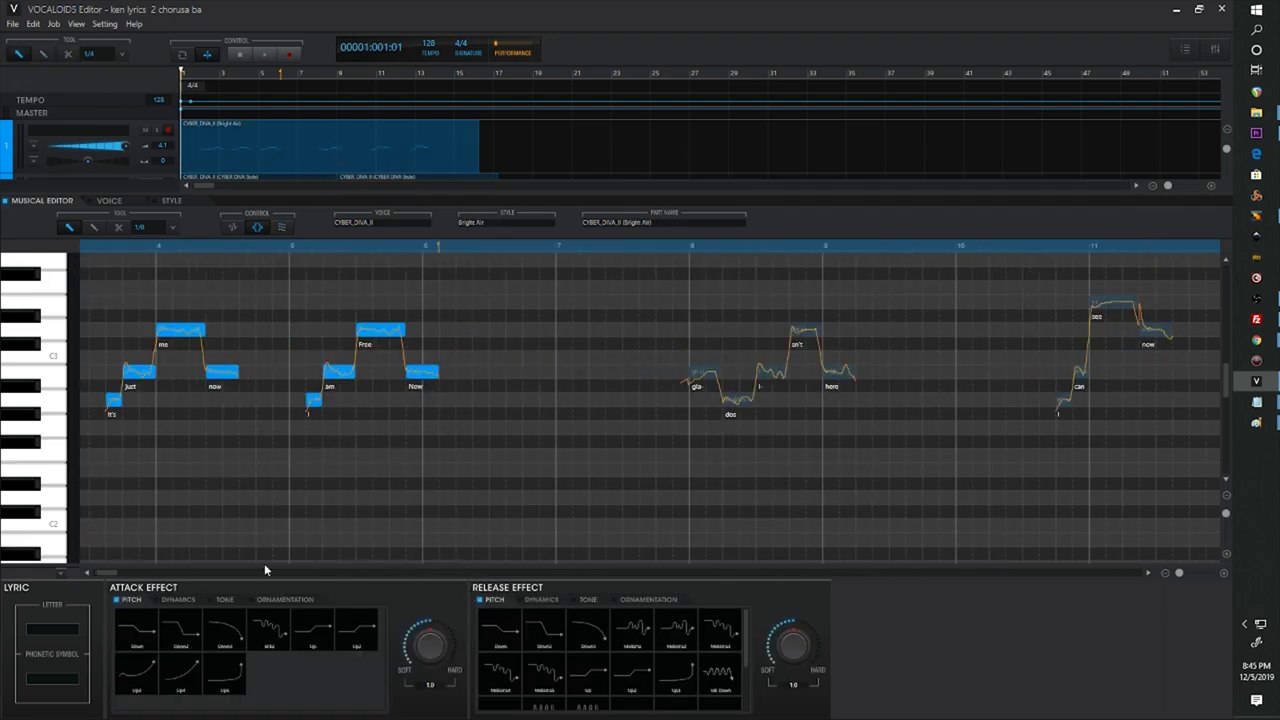
pyautogui.moveTo(115, 573); pyautogui.dragTo(85, 566)
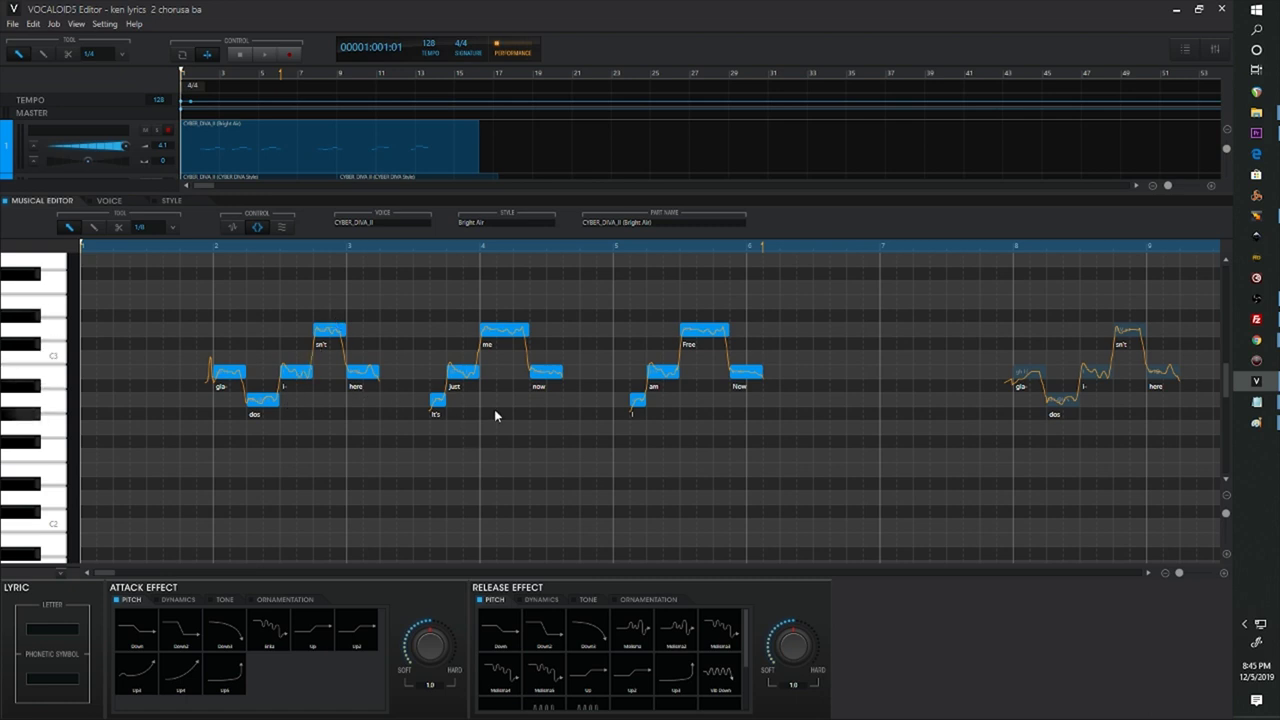
pyautogui.click(164, 292)
pyautogui.hotkey('ctrl', 'a')
pyautogui.press('Delete')
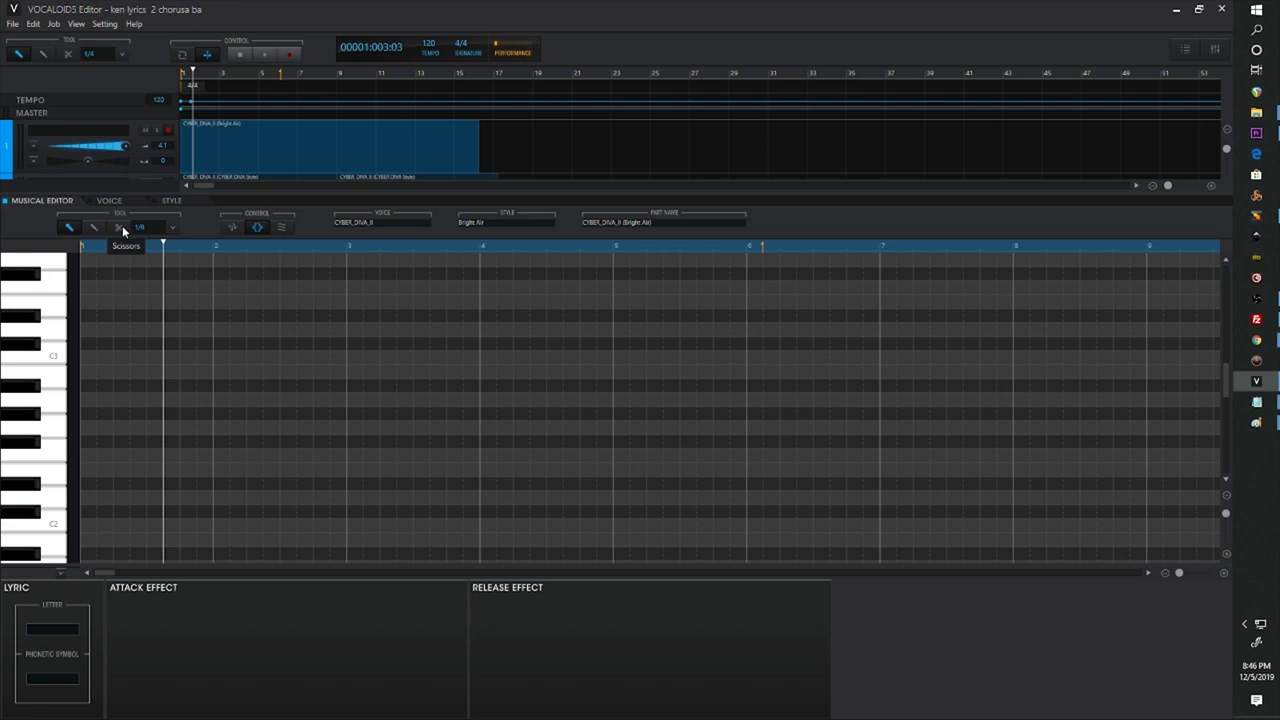
pyautogui.click(174, 230)
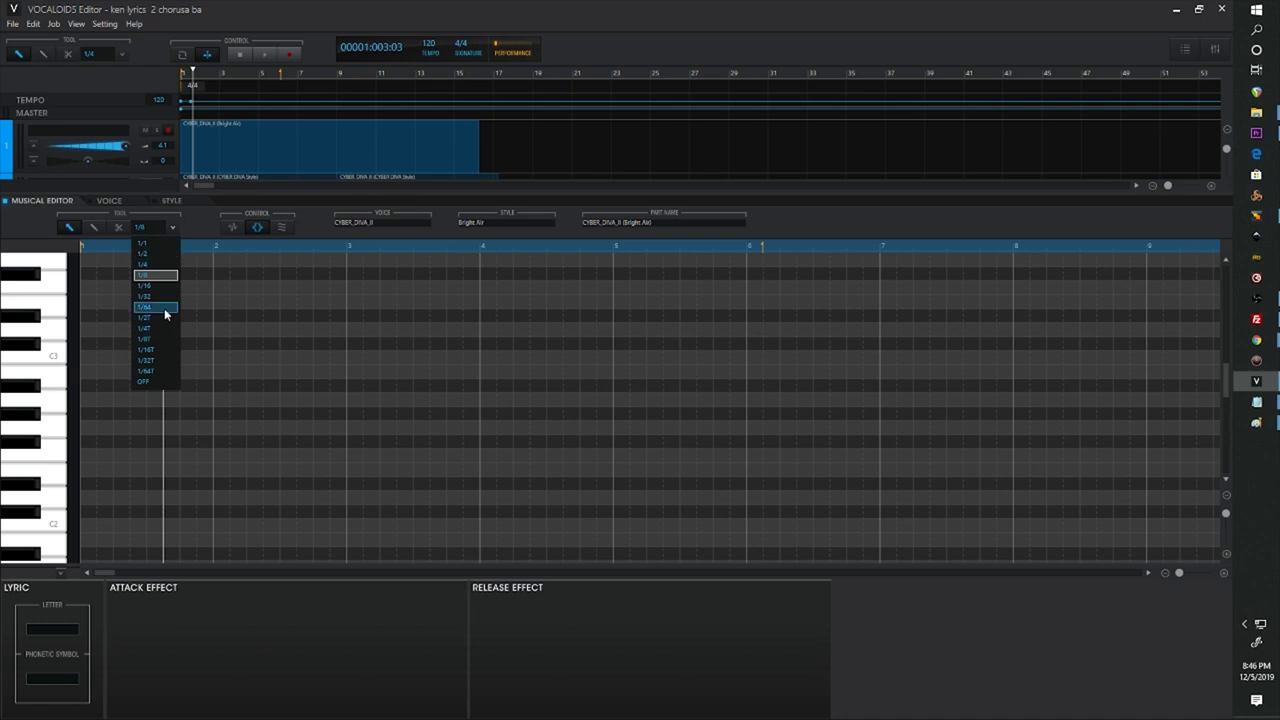
pyautogui.click(180, 241)
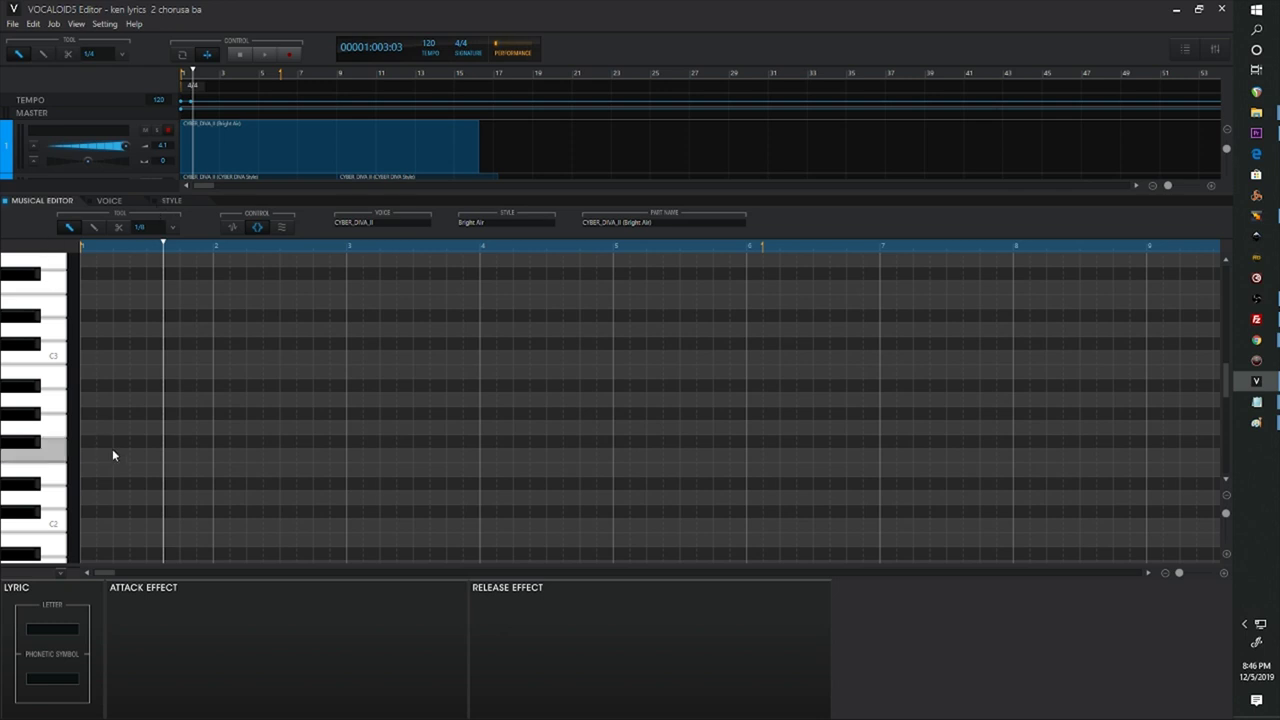
# Draw six consecutive notes from beat 3 of bar 1 through bar 3, rising D3, E3, F#3 and falling E3, D3, B2.
pyautogui.click(94, 227)
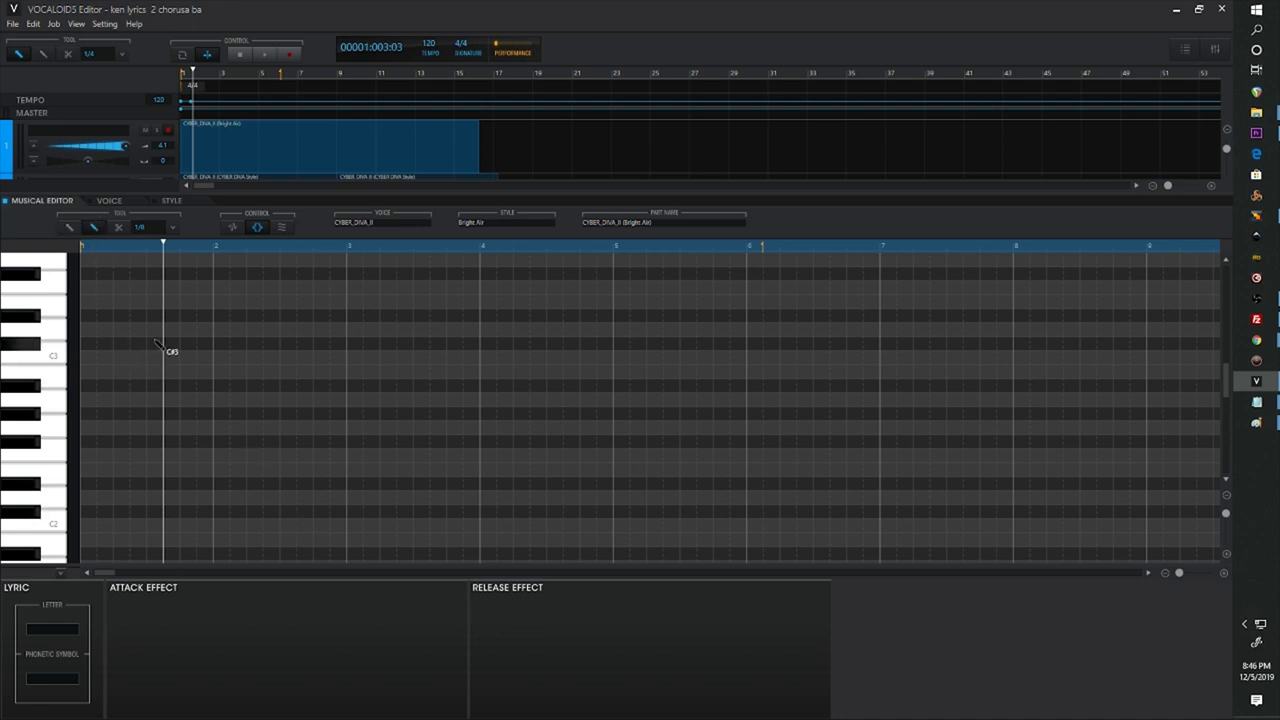
pyautogui.moveTo(163, 340); pyautogui.dragTo(223, 341)
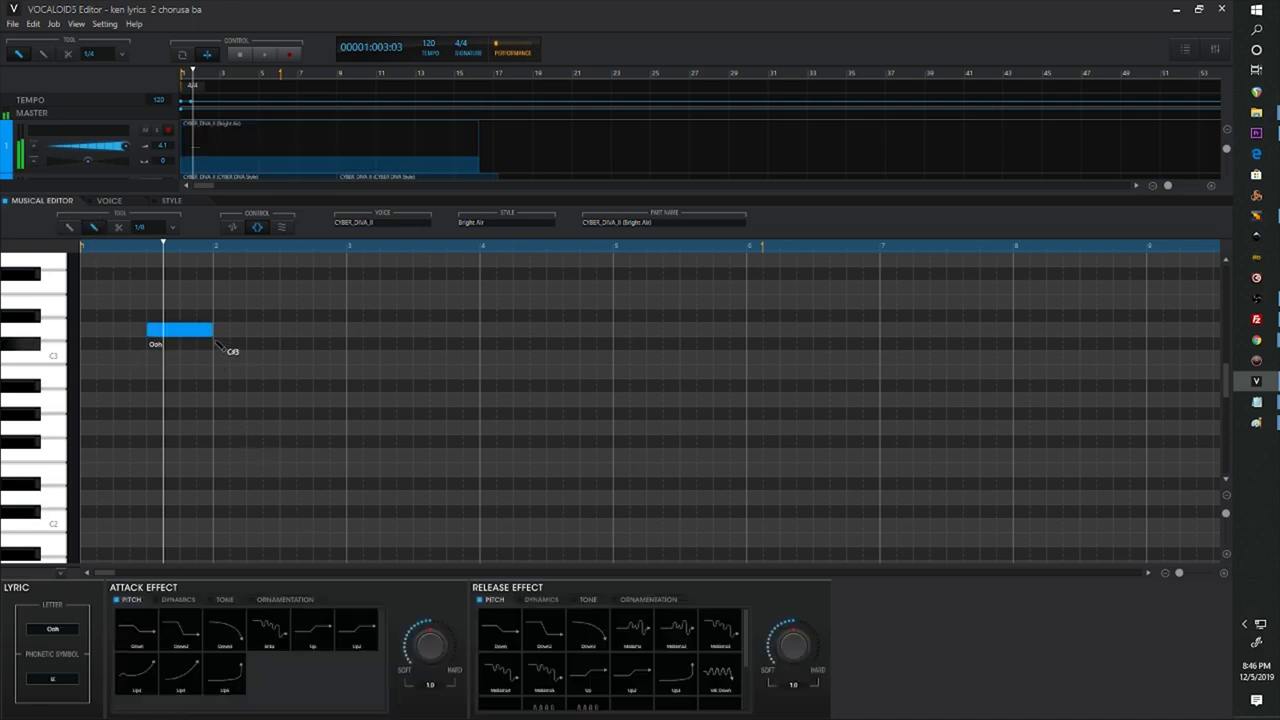
pyautogui.moveTo(230, 306)
pyautogui.mouseDown()
pyautogui.moveTo(286, 317)
pyautogui.moveTo(350, 278)
pyautogui.mouseUp()
pyautogui.scroll(1, 313, 325)
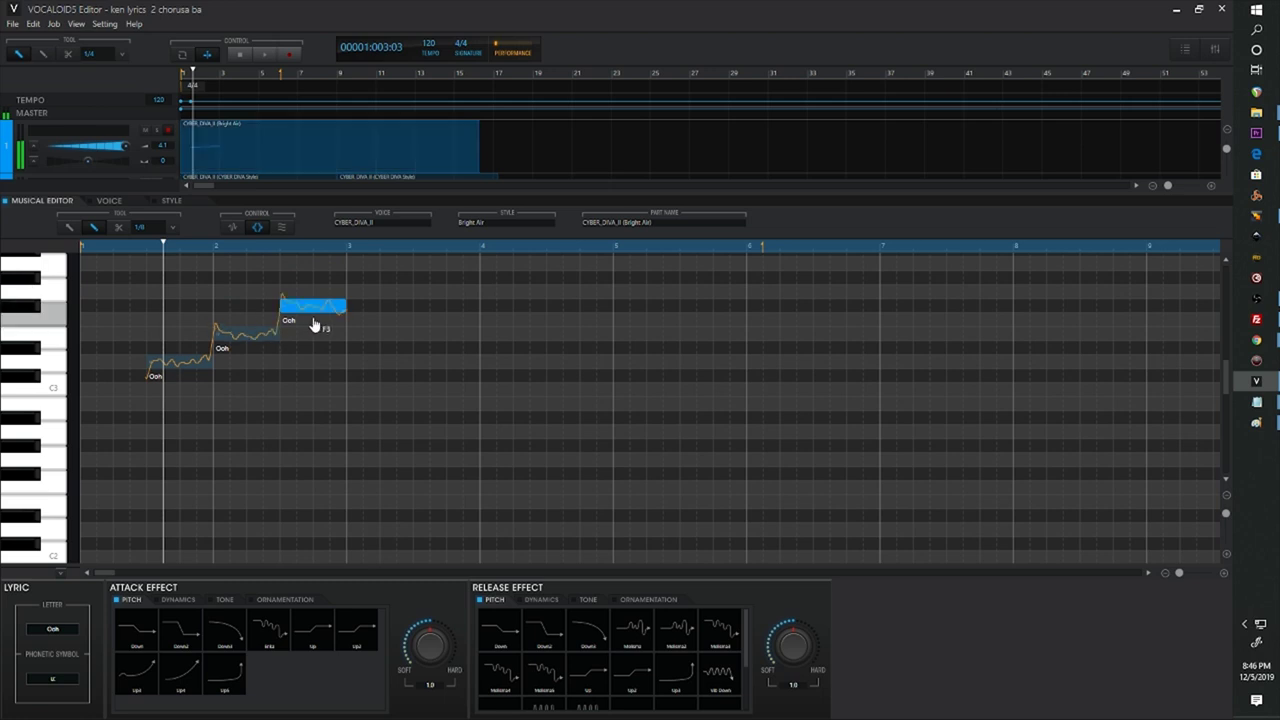
pyautogui.moveTo(350, 334); pyautogui.dragTo(480, 406)
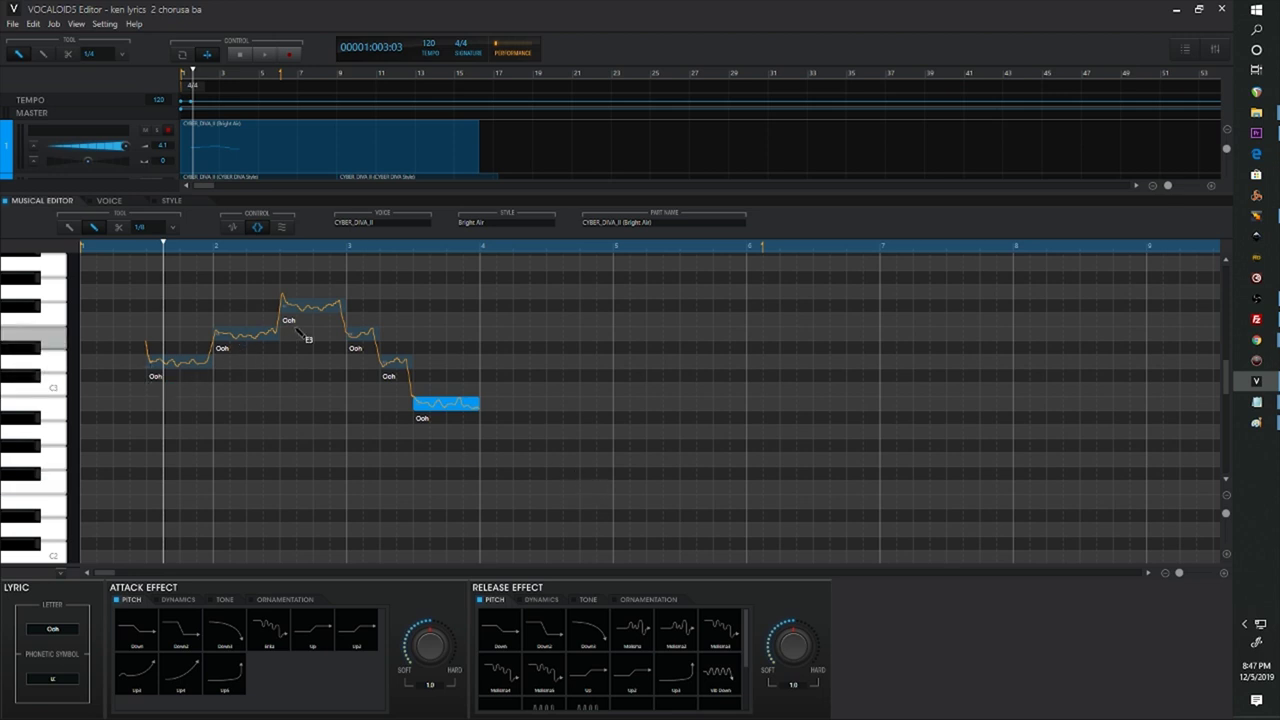
# Play the newly drawn six-note melody from the start of bar 1 and stop playback.
pyautogui.click(86, 243)
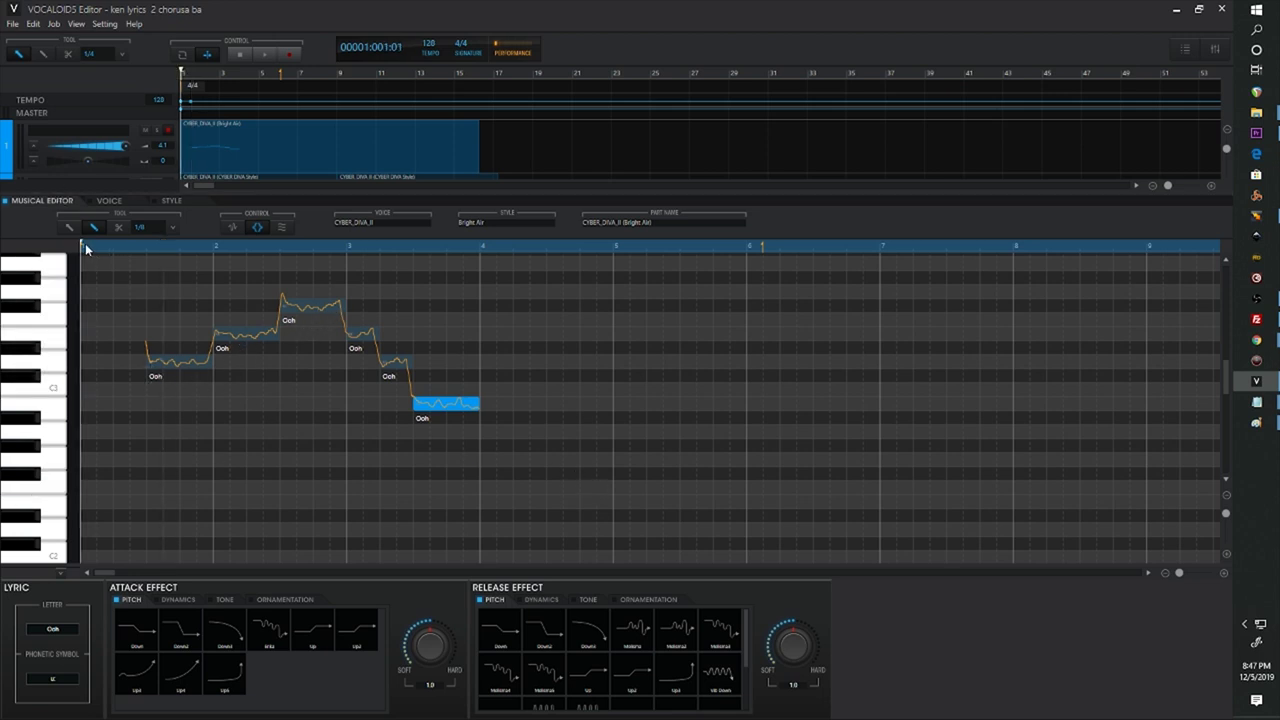
pyautogui.press('space')
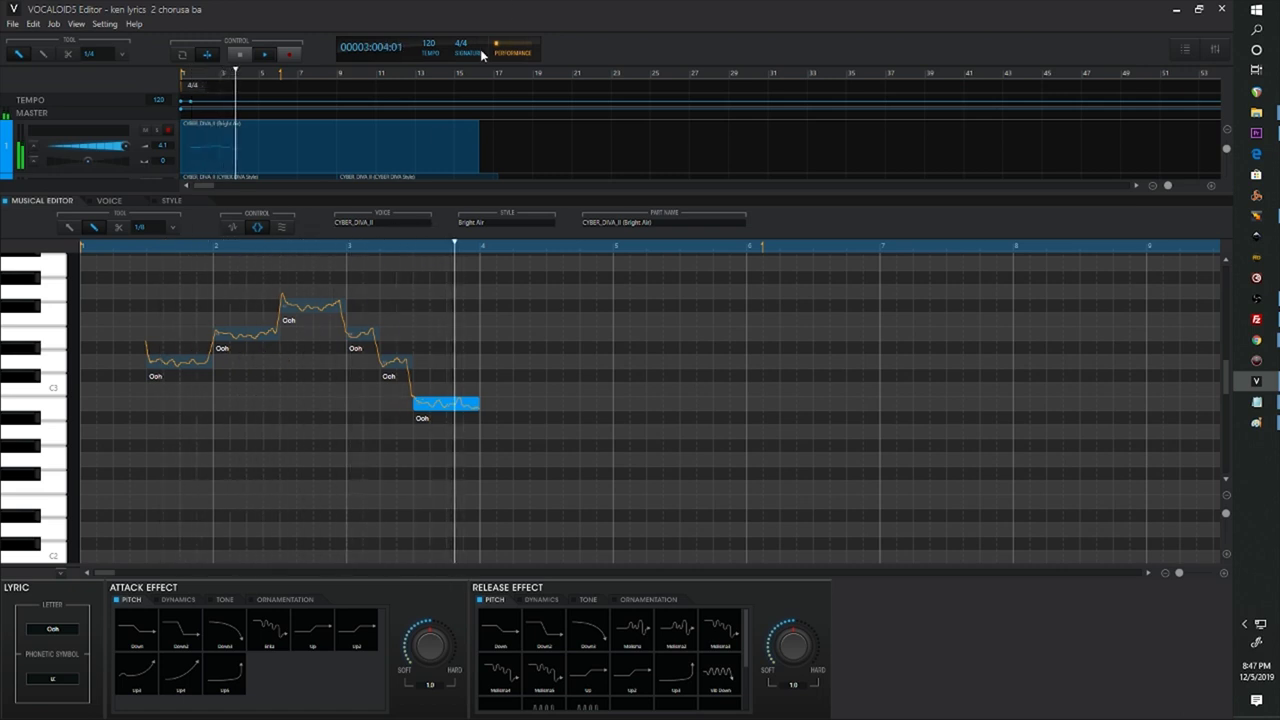
pyautogui.click(241, 55)
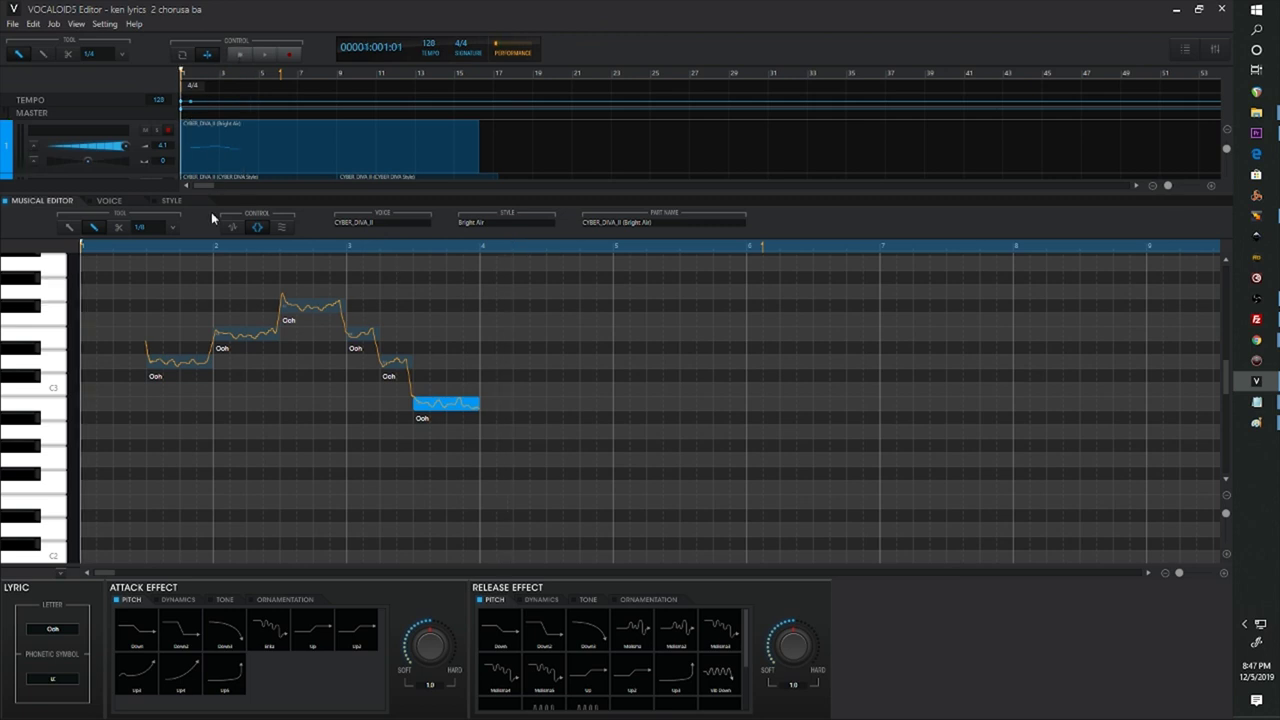
# Enter the lyrics "I am a Robot Now" across the melody, beginning at its first note.
pyautogui.doubleClick(155, 384)
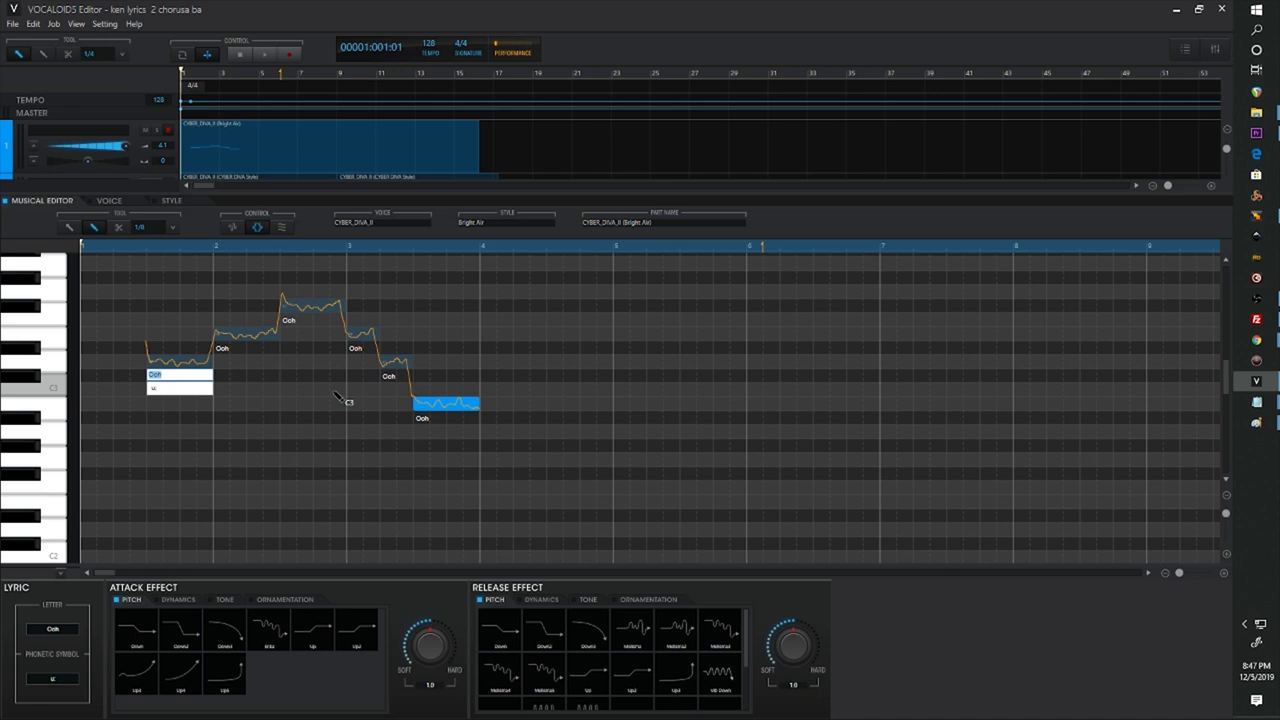
pyautogui.write('I')
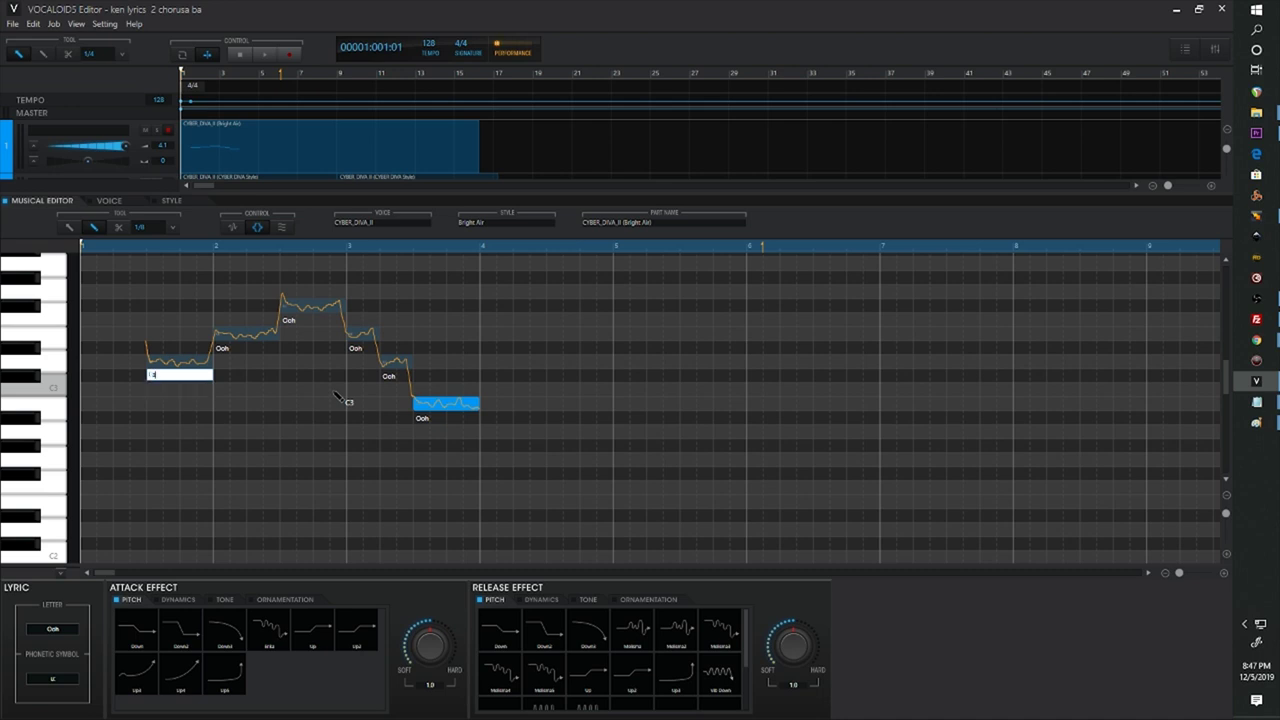
pyautogui.write(' am a Robot Now')
pyautogui.press('Return')
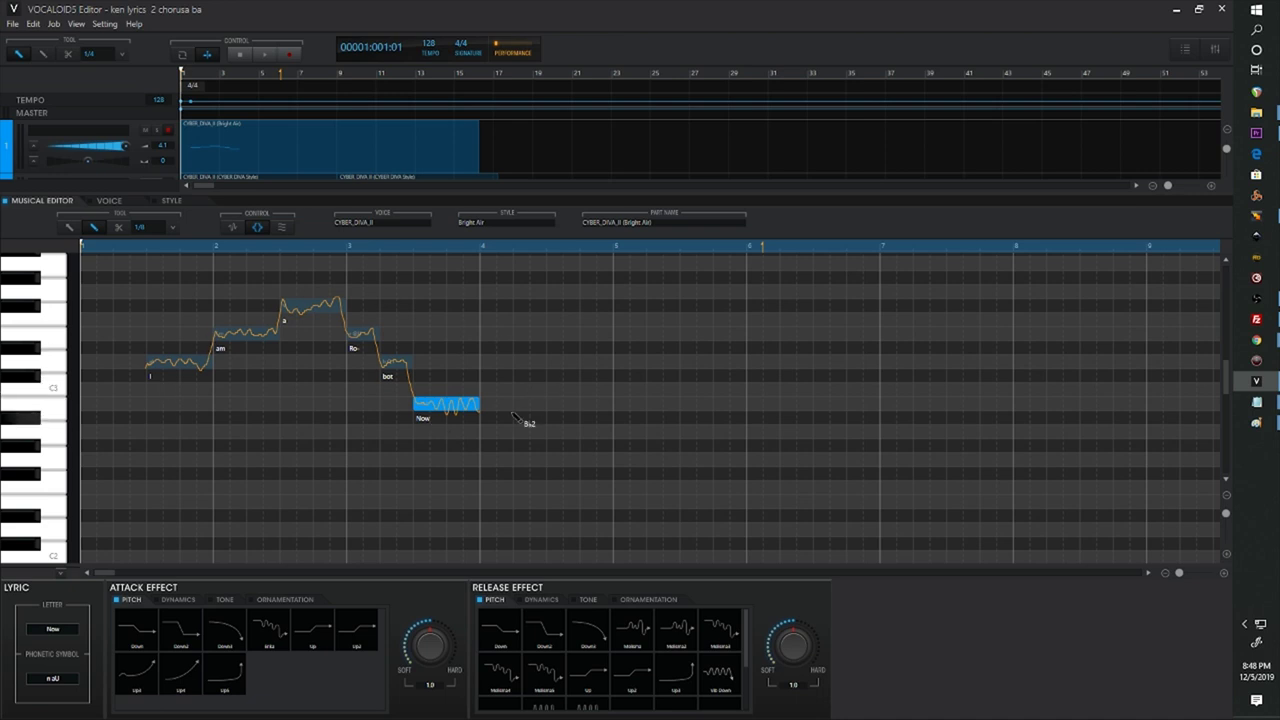
# Play back the melody with its lyrics from just before the first note, and stop at the end.
pyautogui.click(142, 250)
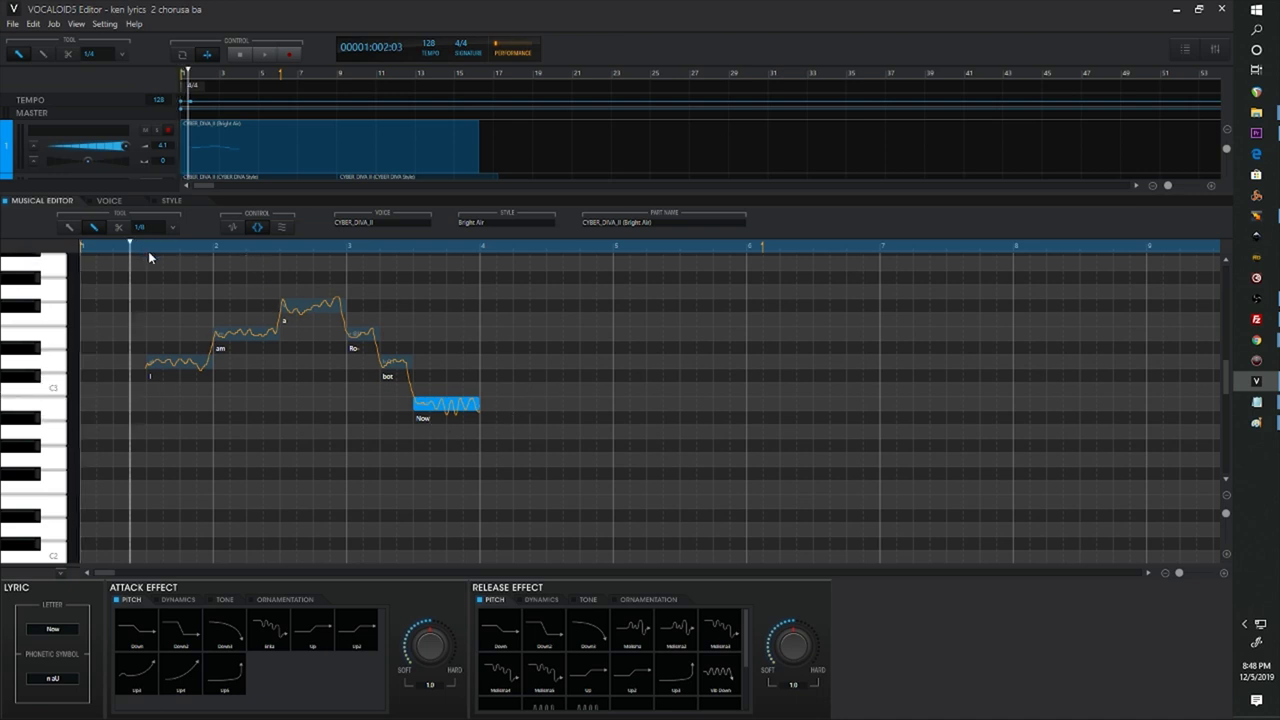
pyautogui.press('space')
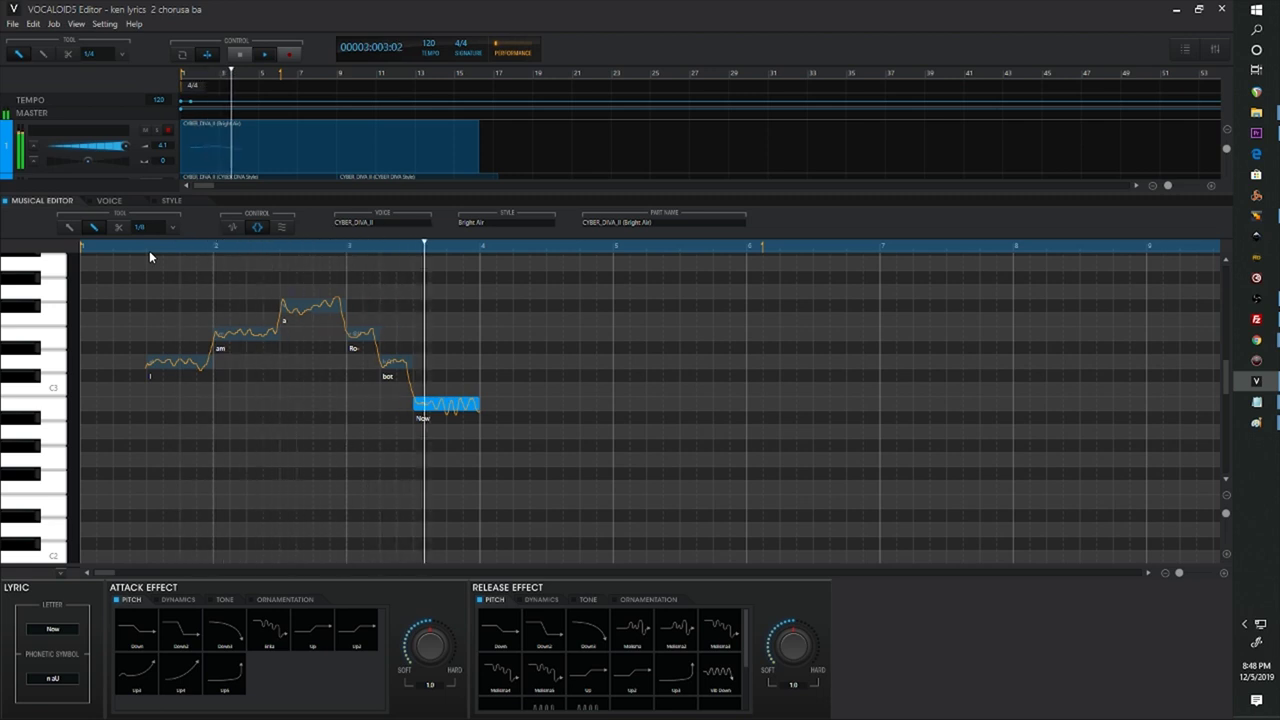
pyautogui.click(242, 54)
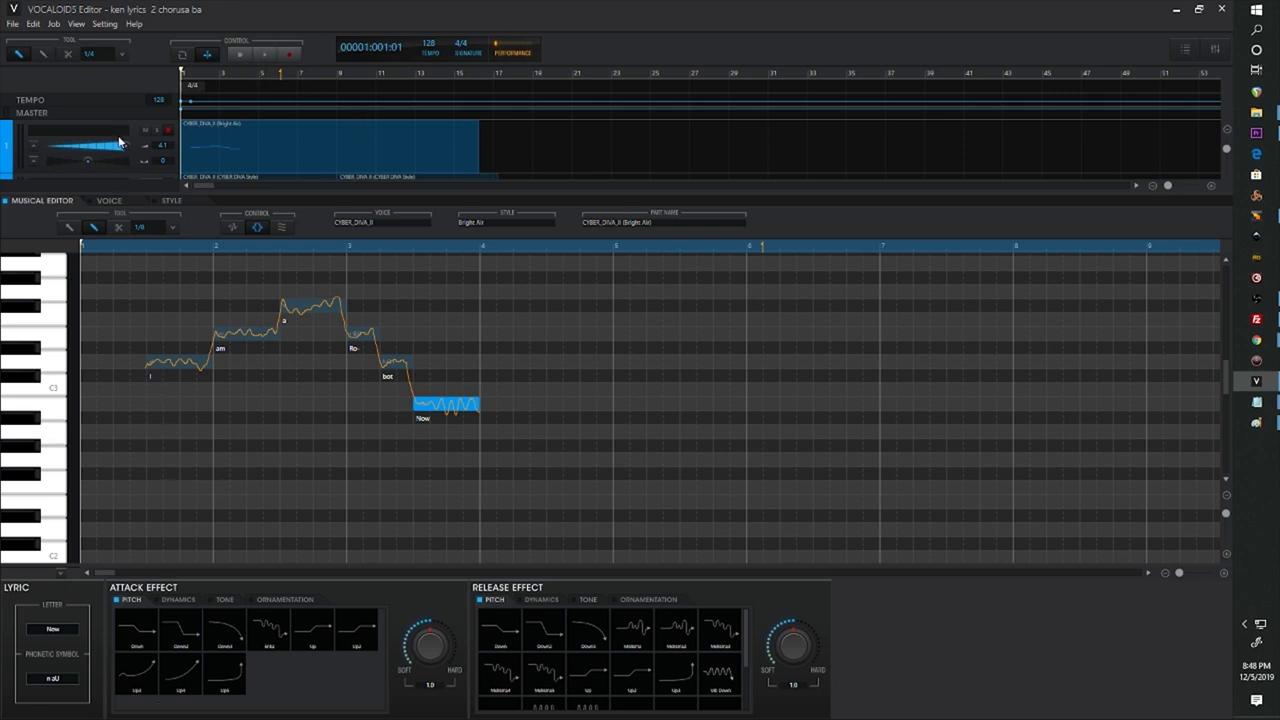
# Re-enter the lyrics from the first note as "I am a Robot" with "-" on the last note, and play back the phrase.
pyautogui.click(91, 220)
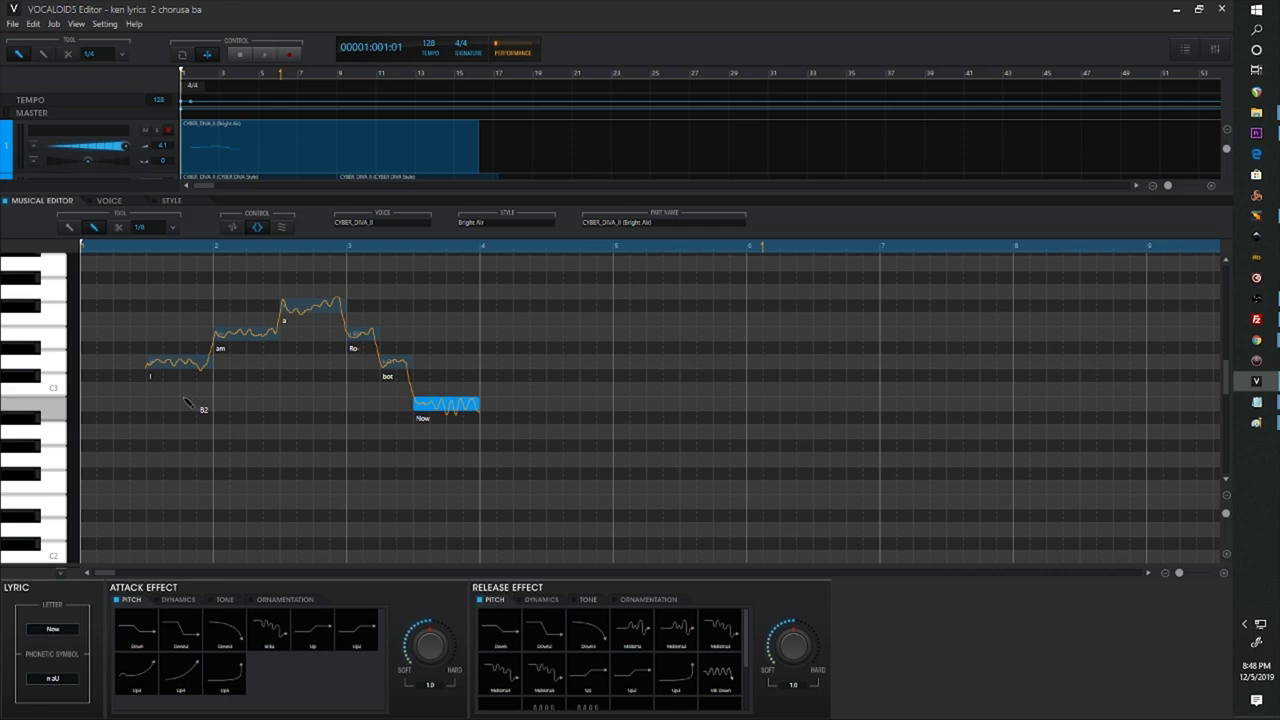
pyautogui.doubleClick(151, 378)
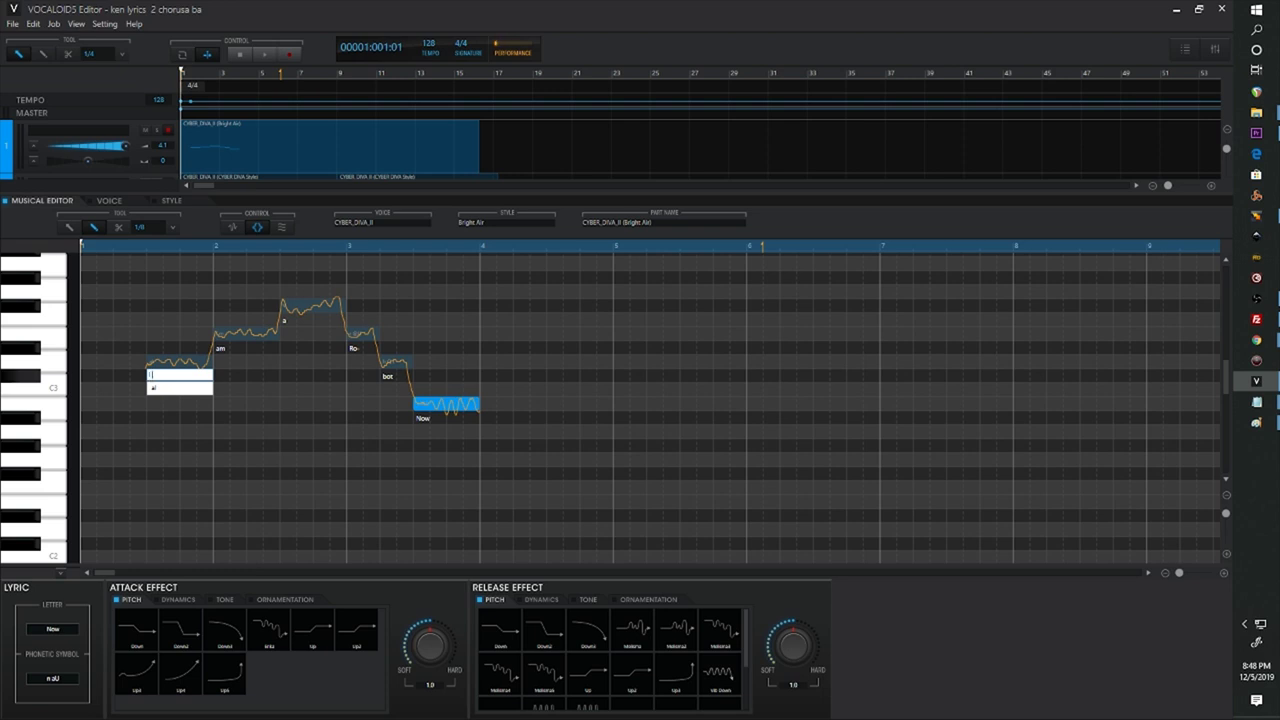
pyautogui.write('am a Robot')
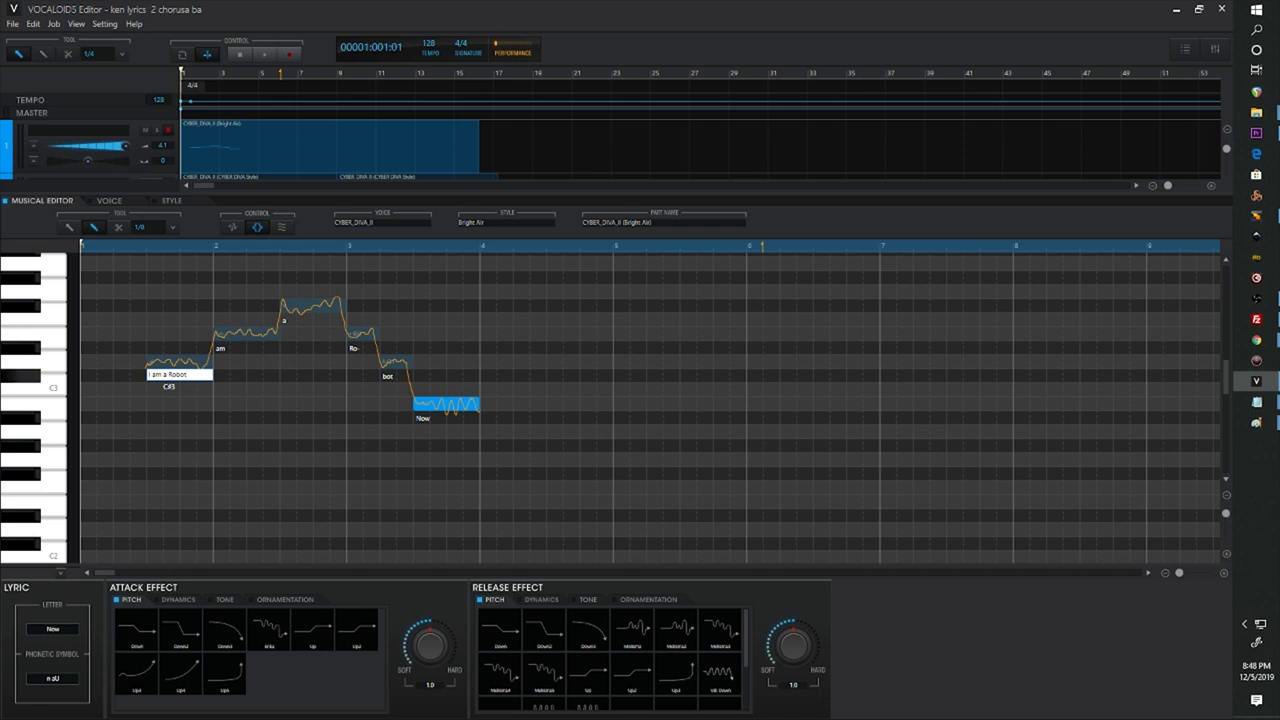
pyautogui.press('Return')
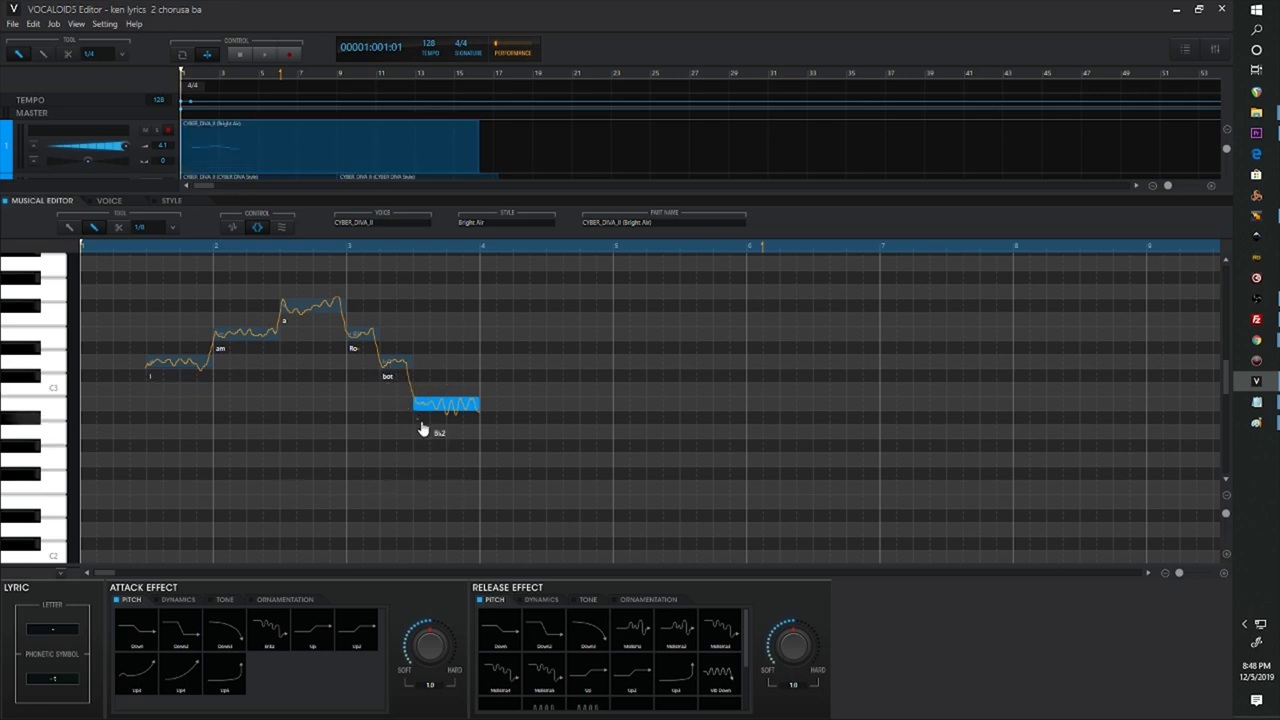
pyautogui.press('space')
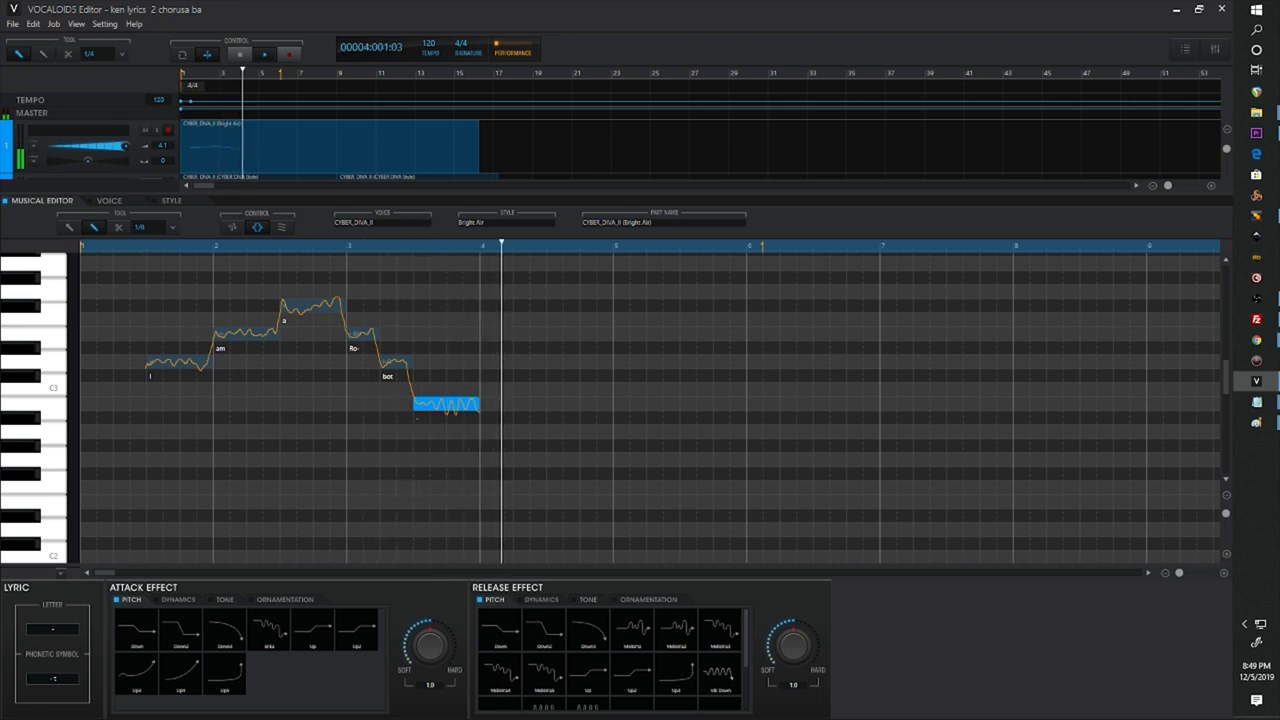
pyautogui.press('space')
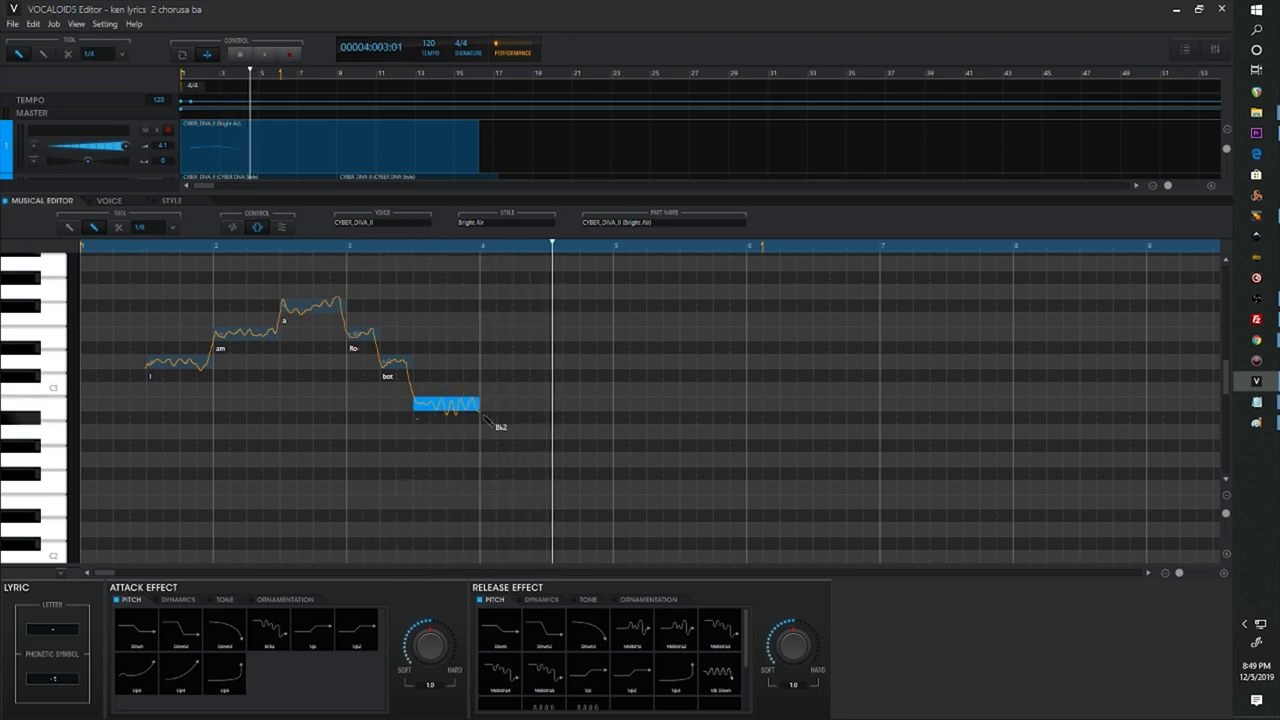
# Shorten the last note to one beat and draw one-beat notes at D3 and E3 directly after it.
pyautogui.moveTo(484, 416); pyautogui.dragTo(448, 406)
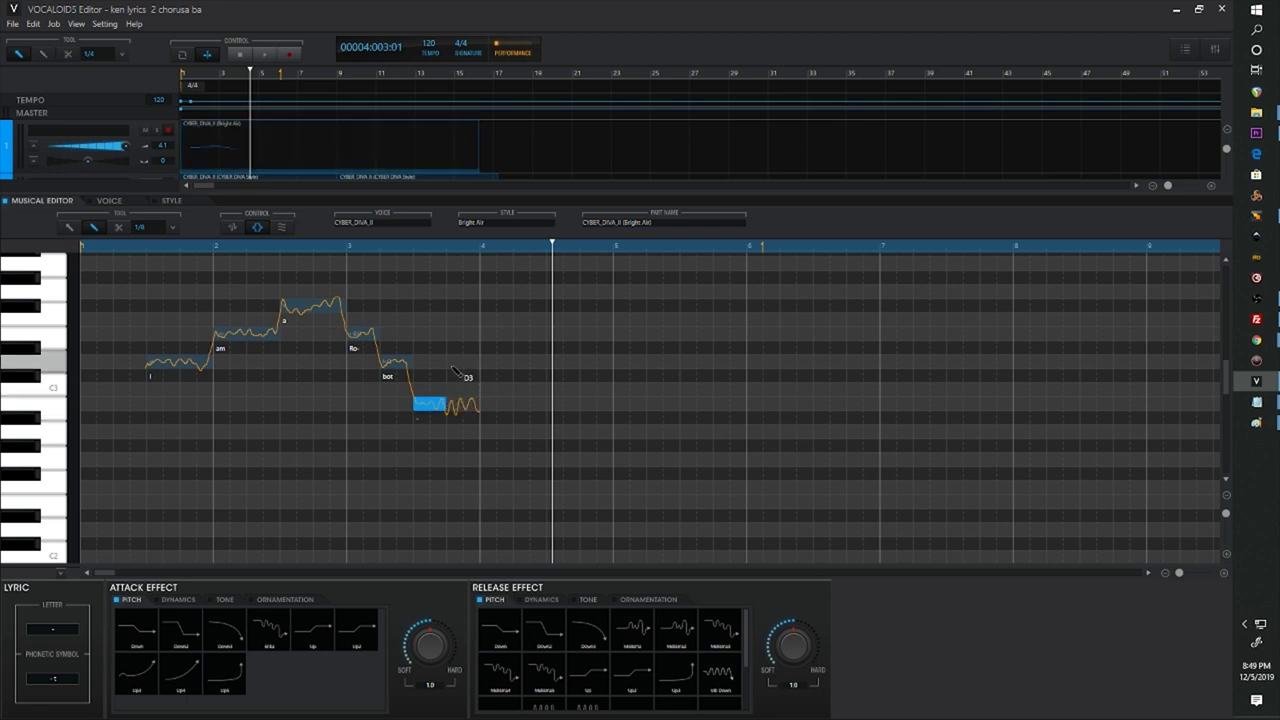
pyautogui.moveTo(448, 361)
pyautogui.mouseDown()
pyautogui.moveTo(496, 361)
pyautogui.moveTo(482, 363)
pyautogui.moveTo(528, 338)
pyautogui.moveTo(514, 338)
pyautogui.mouseUp()
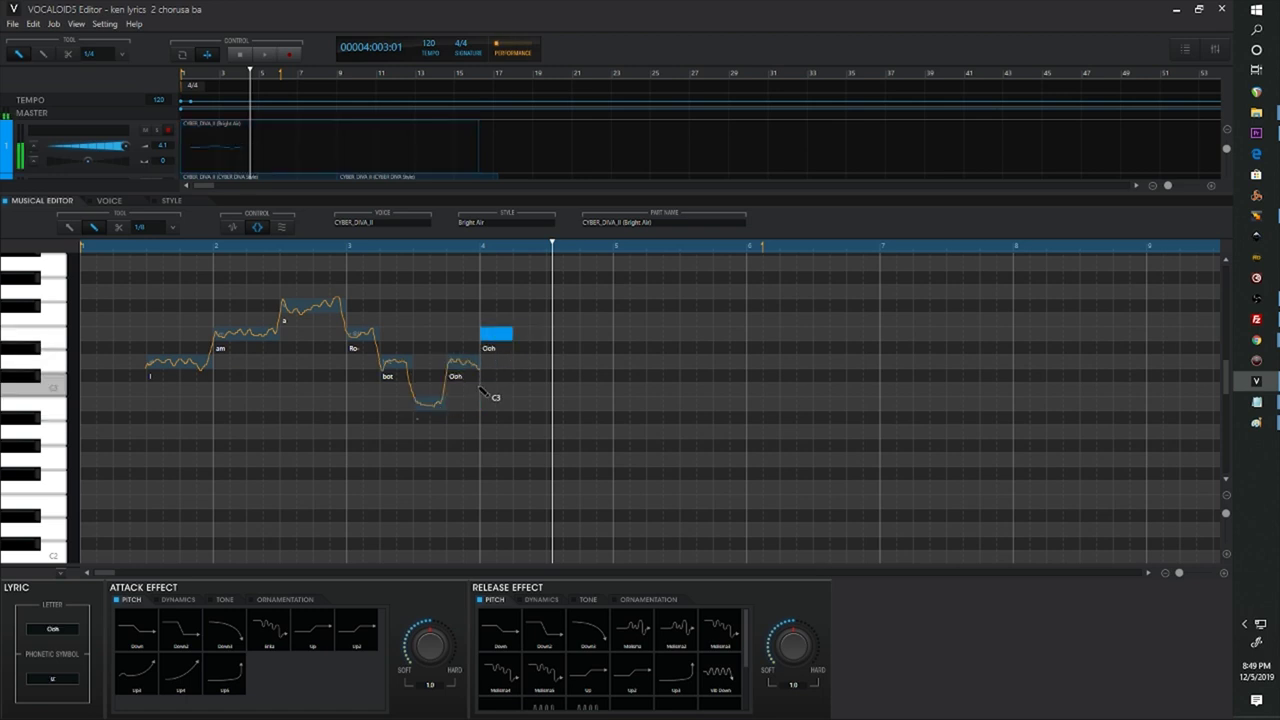
# Extend the "bot" syllable with "-" over the notes that follow it, and play back the phrase.
pyautogui.doubleClick(384, 380)
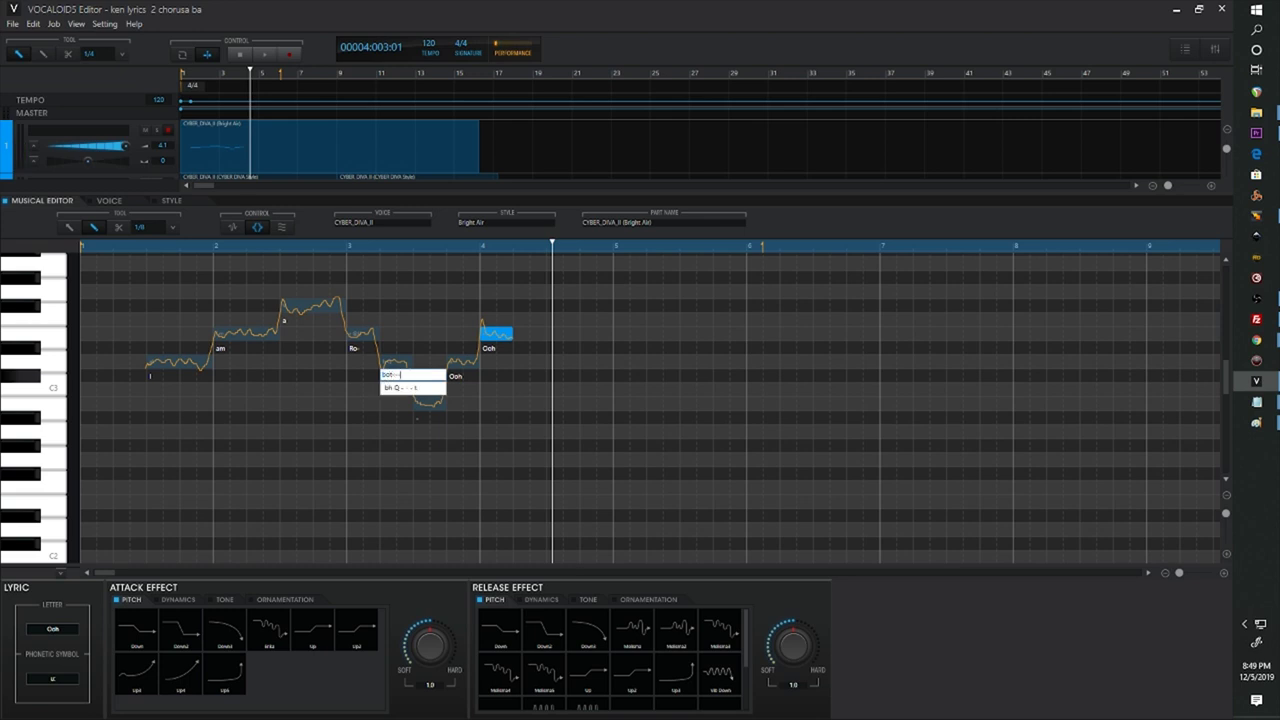
pyautogui.write('- -')
pyautogui.press('Return')
pyautogui.press('space')
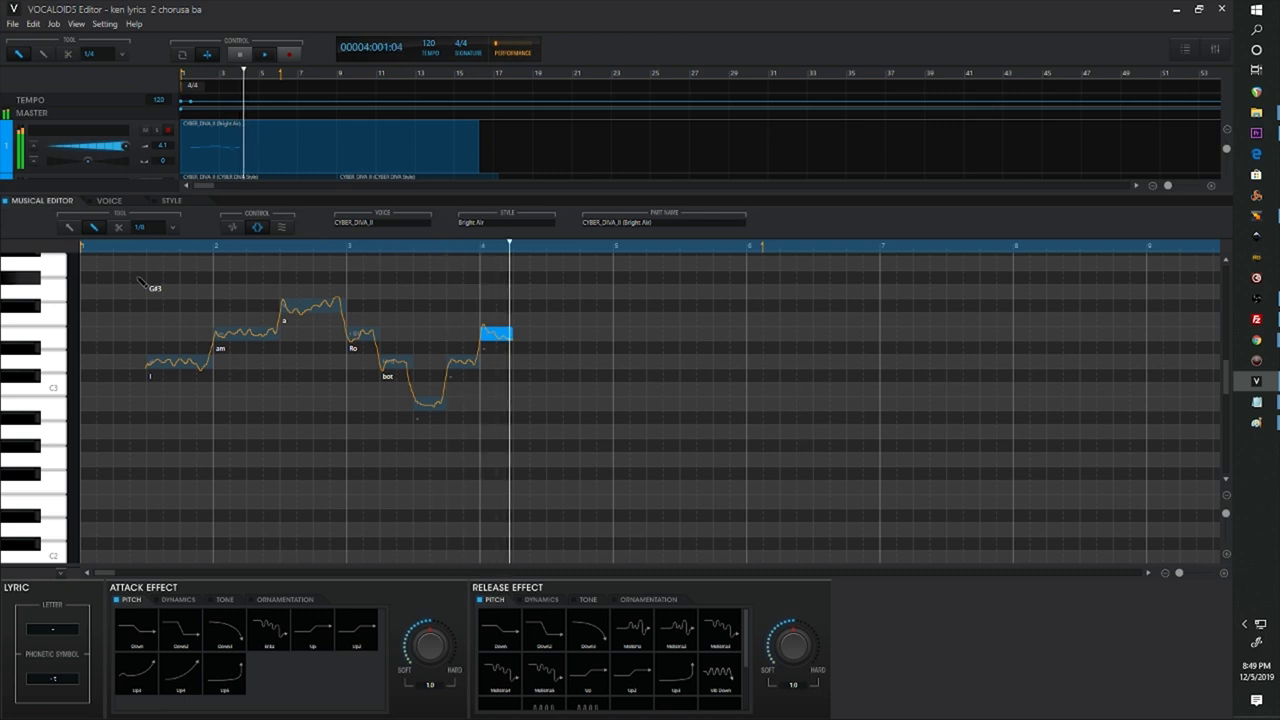
pyautogui.click(240, 54)
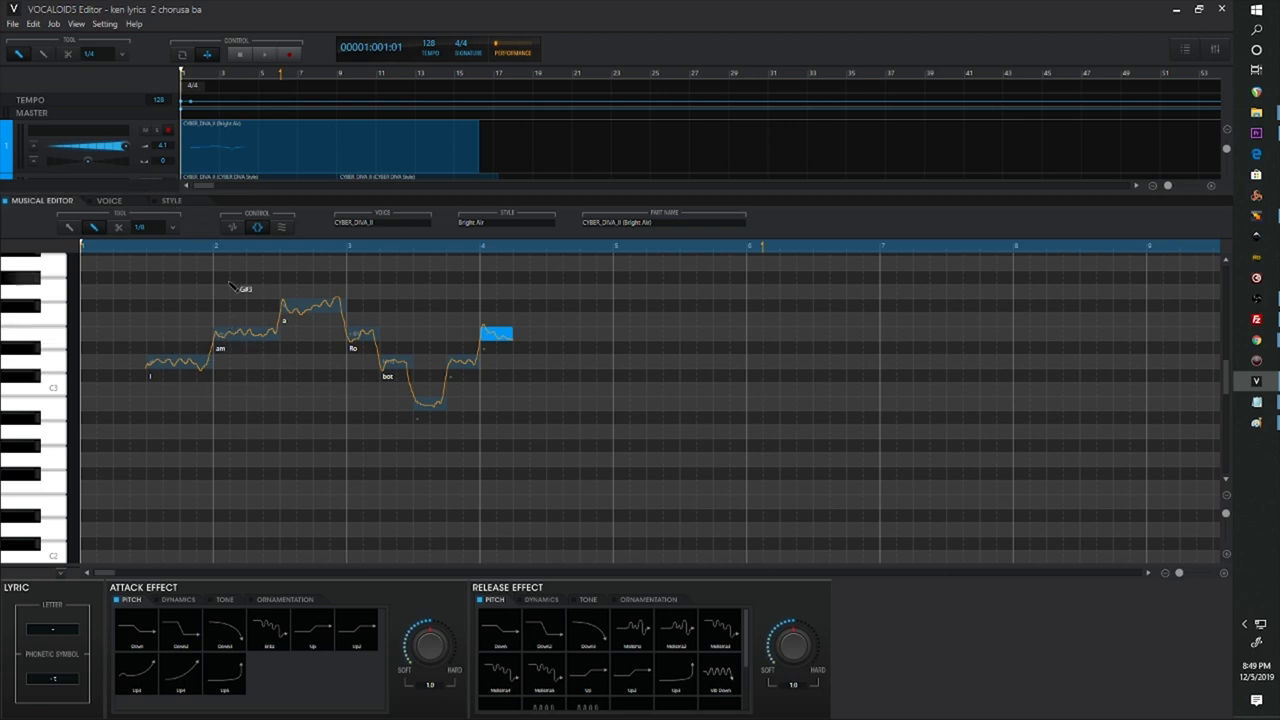
# Split the "am" note in two halves and enter the lyrics "am not" across them.
pyautogui.click(118, 228)
pyautogui.click(250, 345)
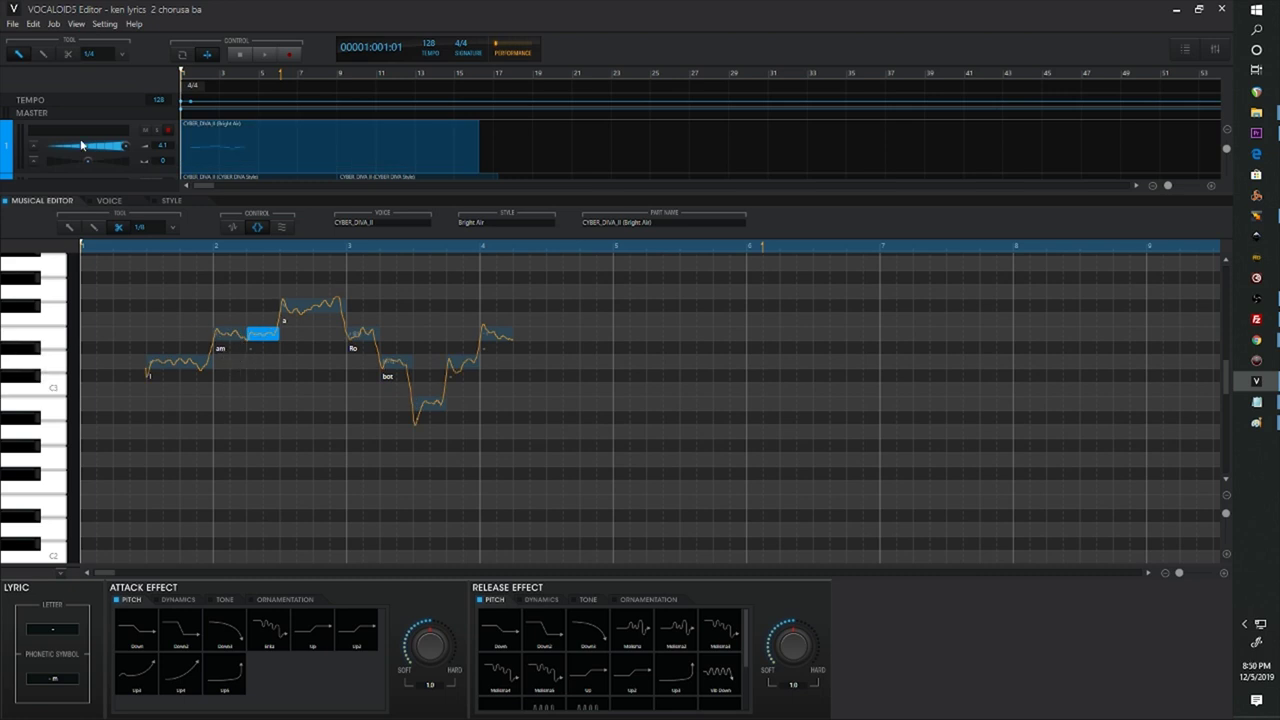
pyautogui.click(69, 228)
pyautogui.click(94, 228)
pyautogui.doubleClick(219, 355)
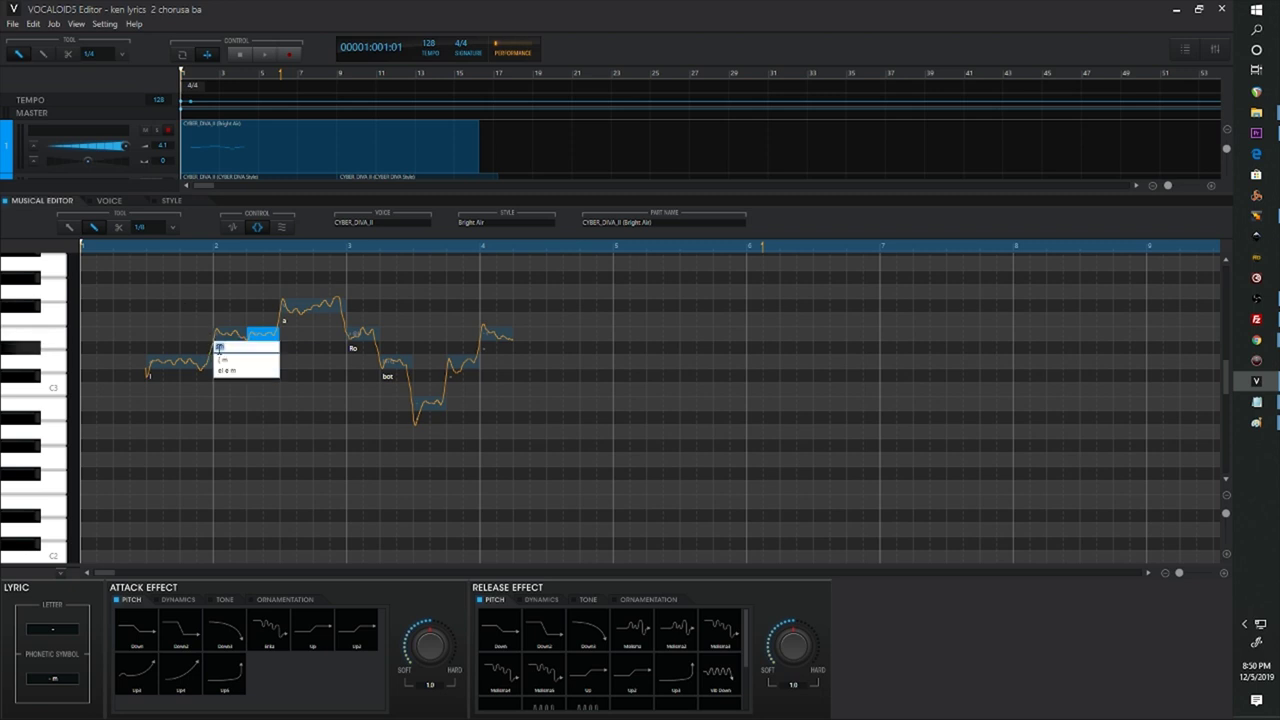
pyautogui.write('not')
pyautogui.press('Return')
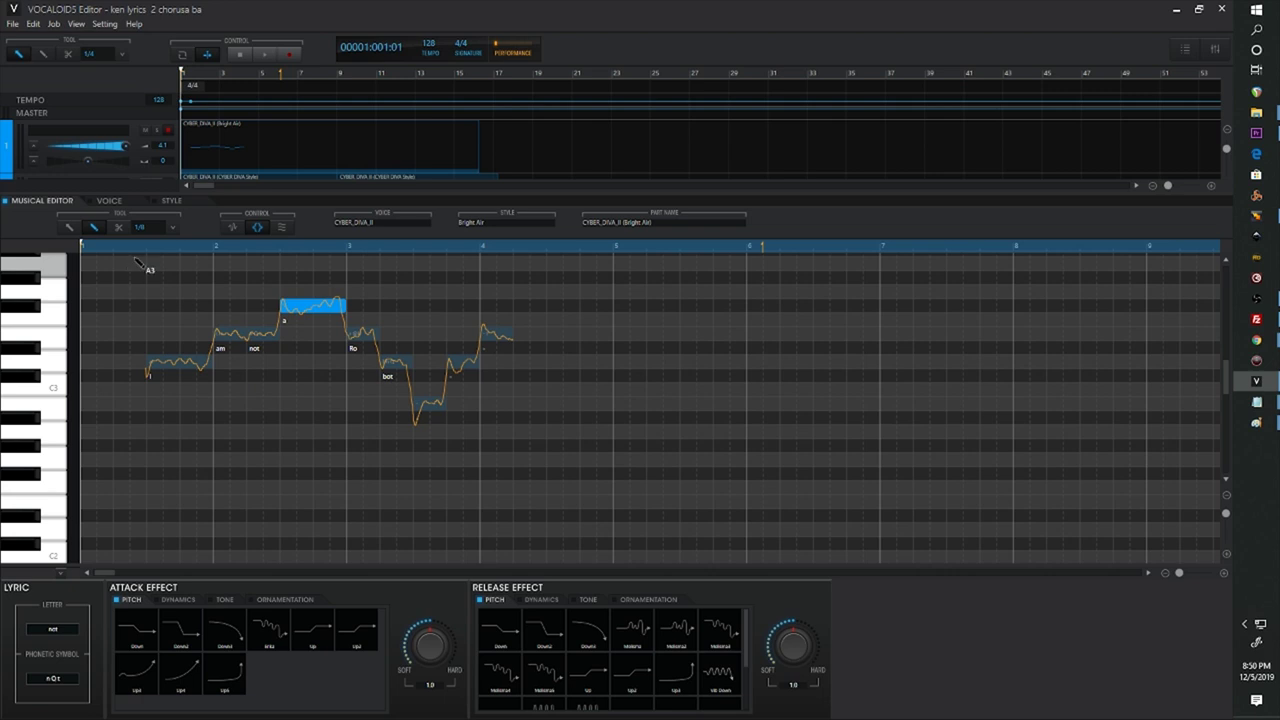
# Play back the phrase with the "not" syllable included and return to the start of bar 1.
pyautogui.press('space')
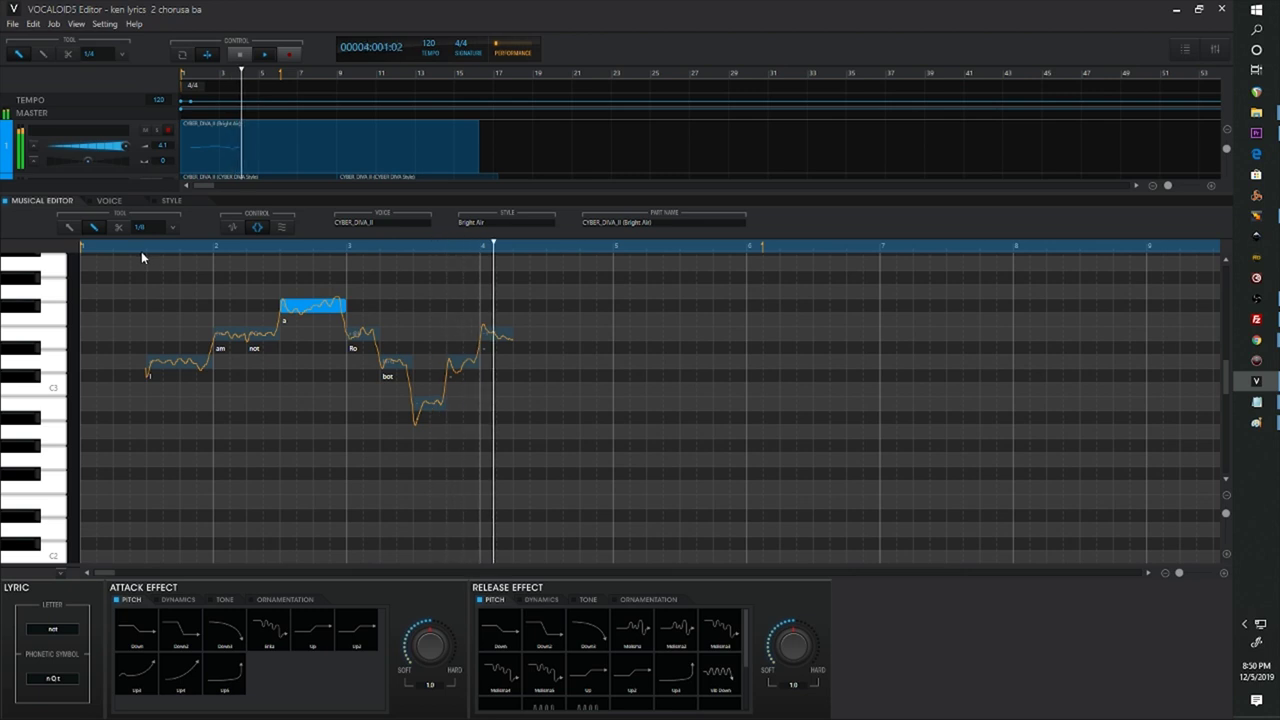
pyautogui.click(238, 55)
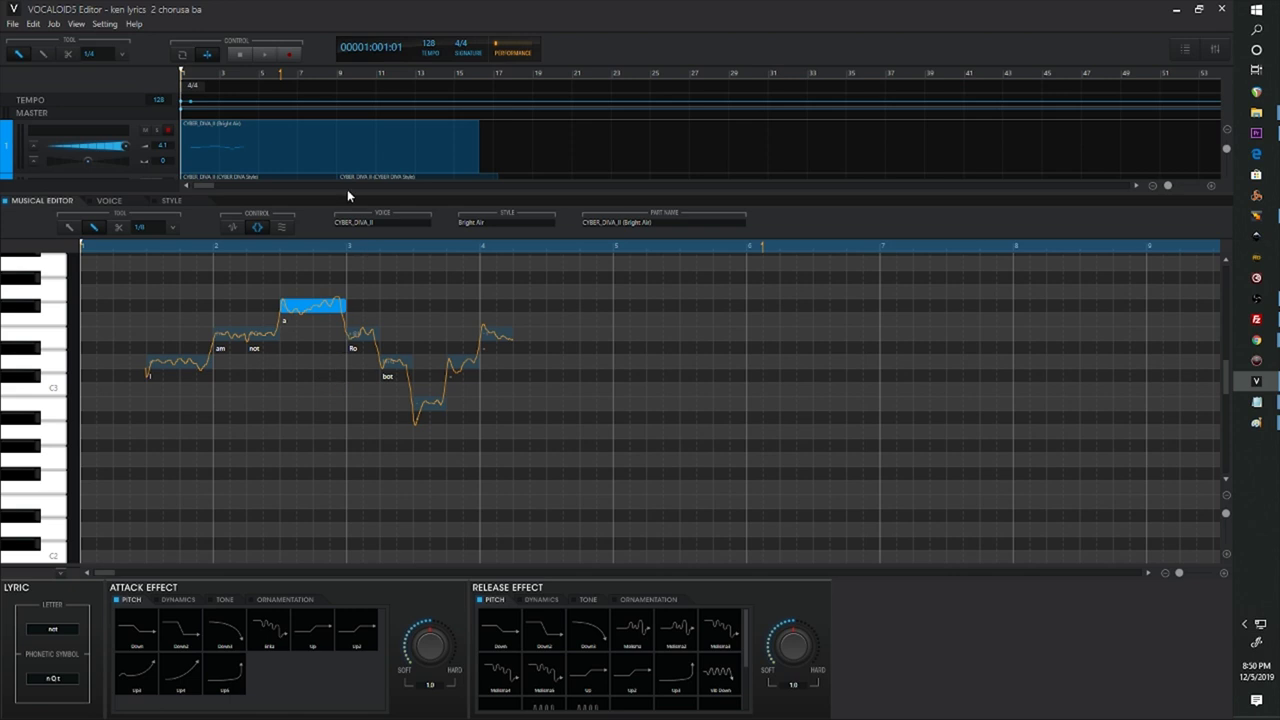
# Switch from attack and release effects to the emotion control, raise the emotion along the "I" note, and play back the phrase.
pyautogui.click(256, 229)
pyautogui.click(232, 228)
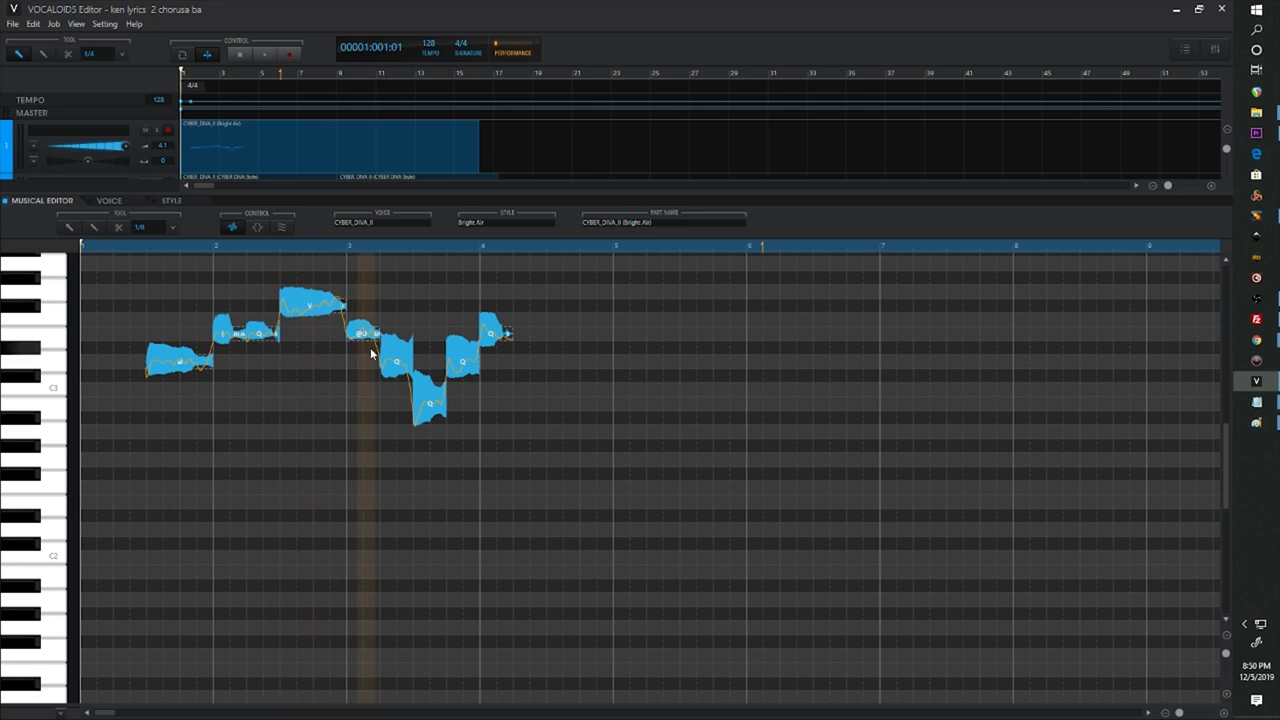
pyautogui.click(157, 373)
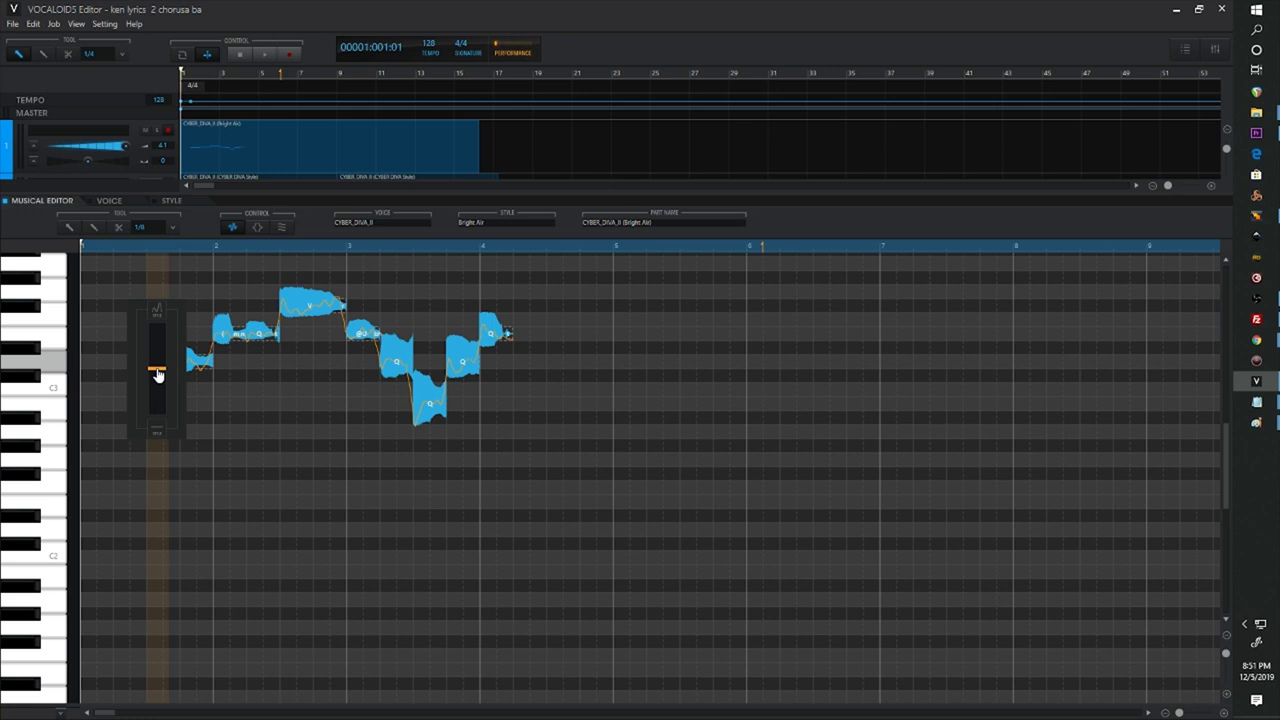
pyautogui.moveTo(157, 375); pyautogui.dragTo(157, 338)
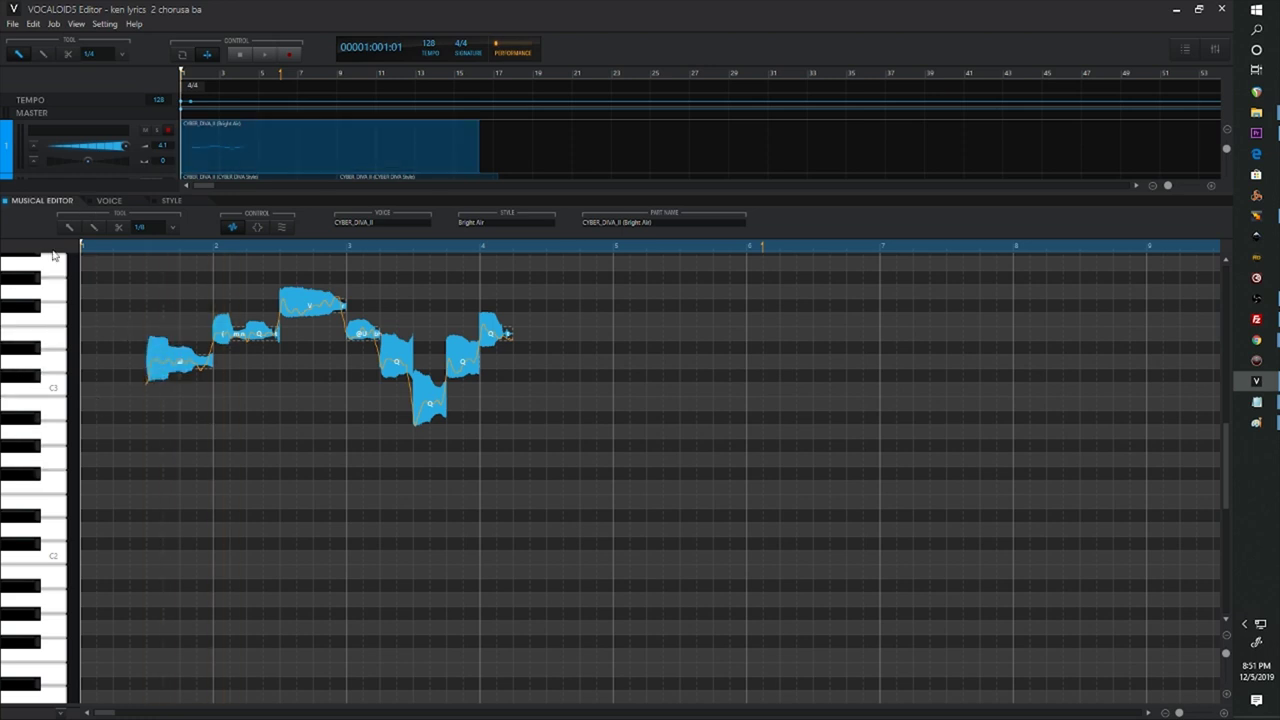
pyautogui.moveTo(206, 363); pyautogui.dragTo(208, 330)
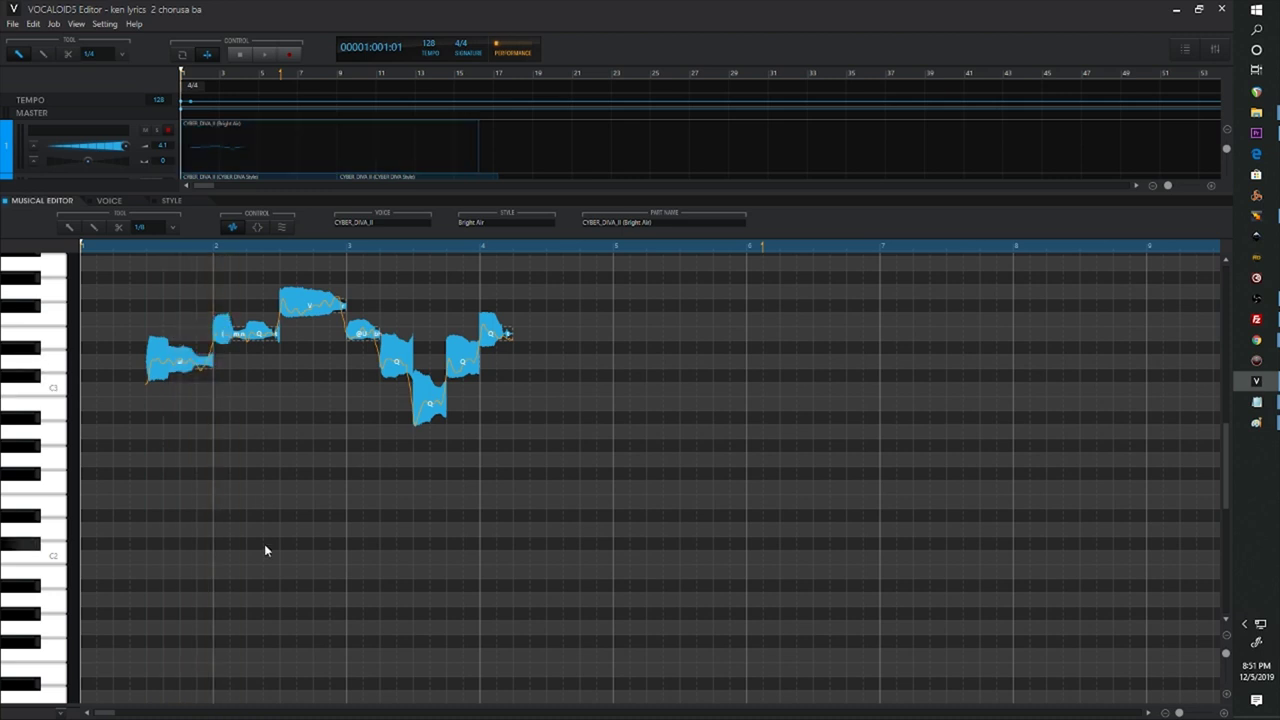
pyautogui.press('space')
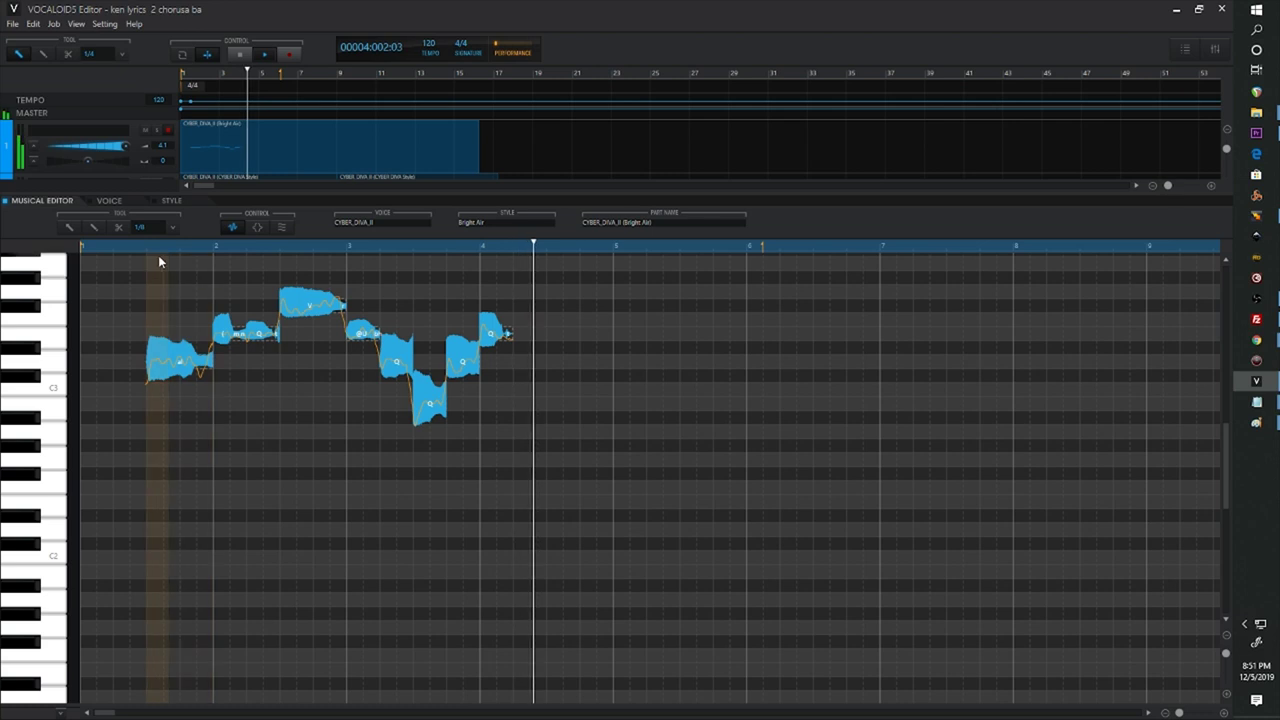
# Lower the emotion along the "I" note to near the minimum and play back from just before it.
pyautogui.moveTo(162, 352); pyautogui.dragTo(163, 426)
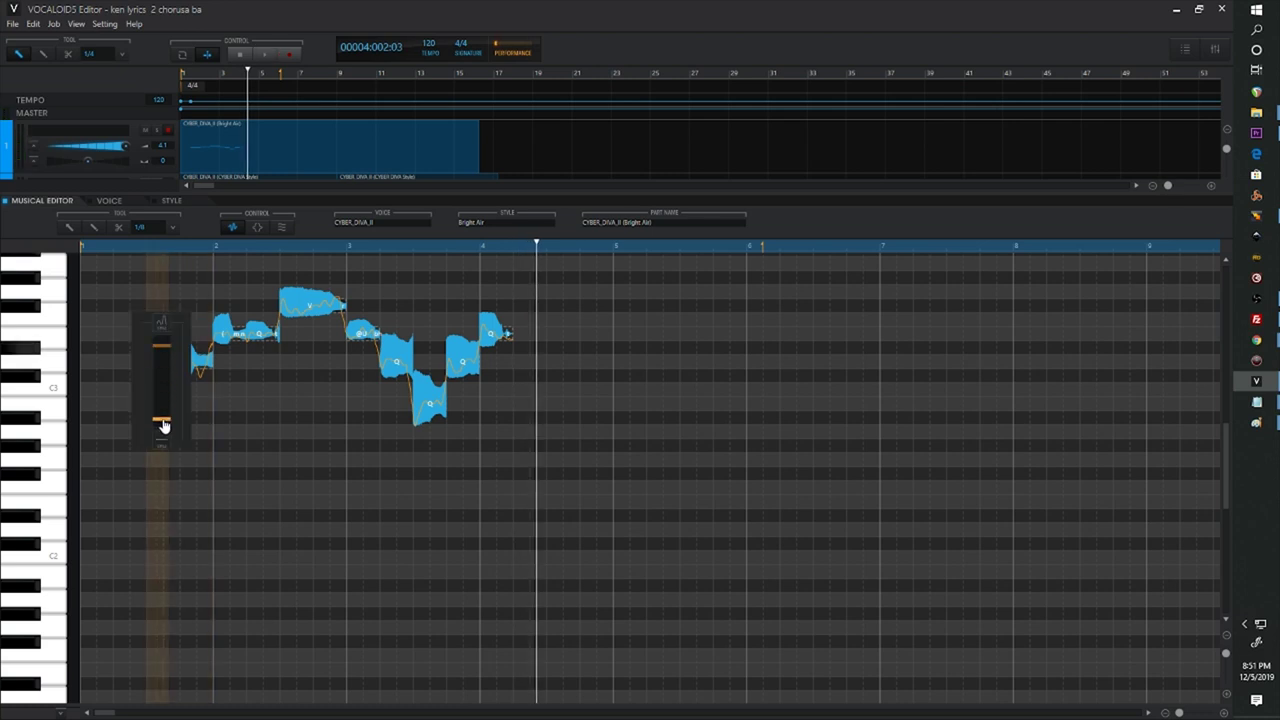
pyautogui.moveTo(184, 334); pyautogui.dragTo(183, 408)
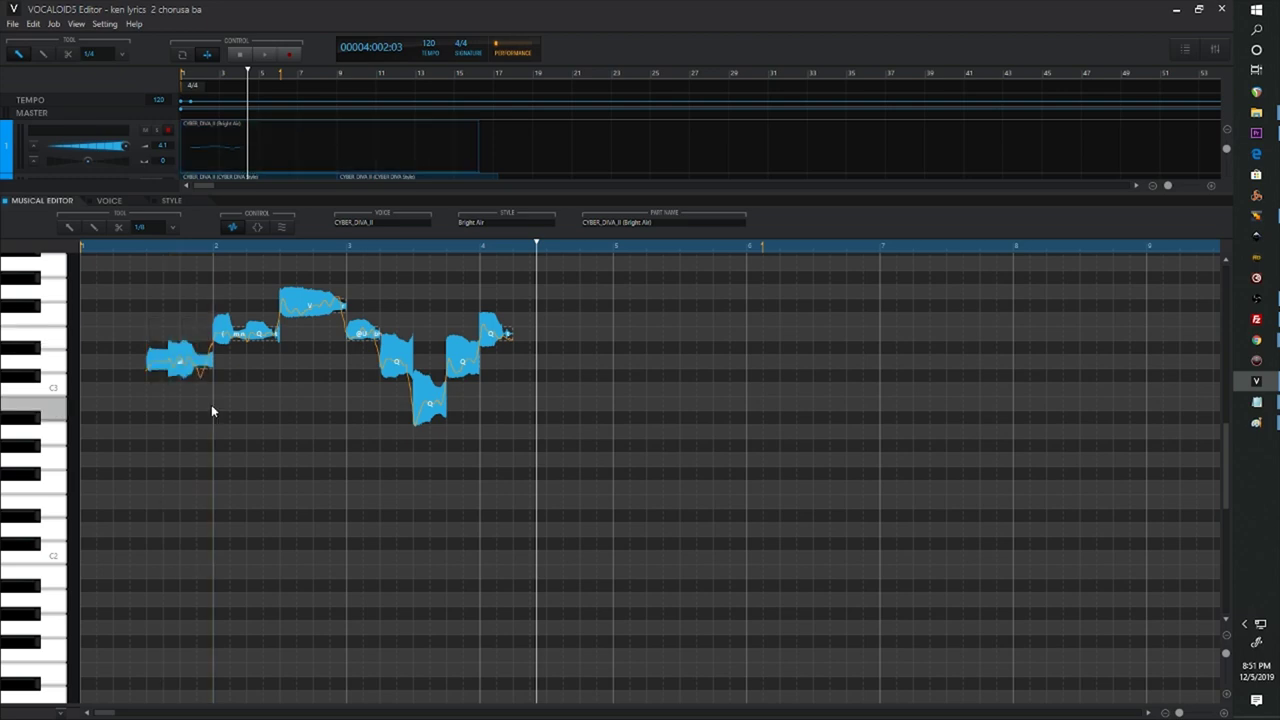
pyautogui.click(140, 246)
pyautogui.press('space')
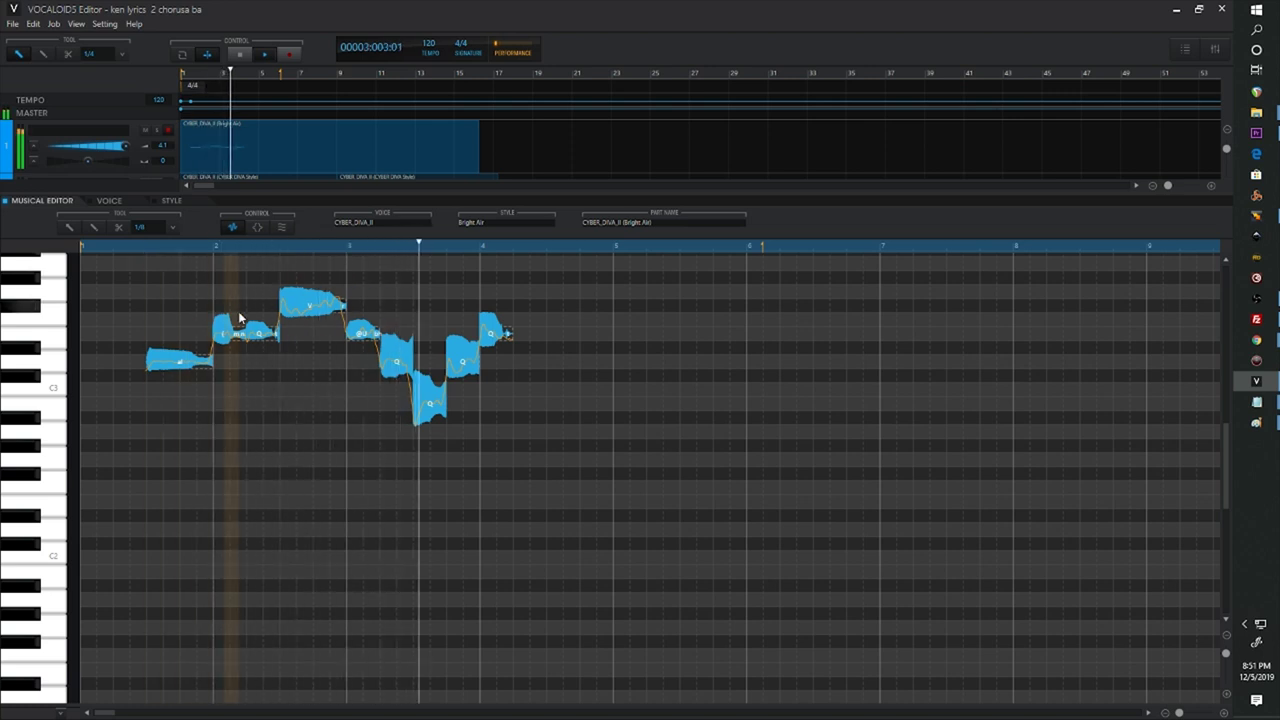
# Reduce the emotion on the "a" note, replay the phrase from just before the first note, and return to the start.
pyautogui.click(322, 305)
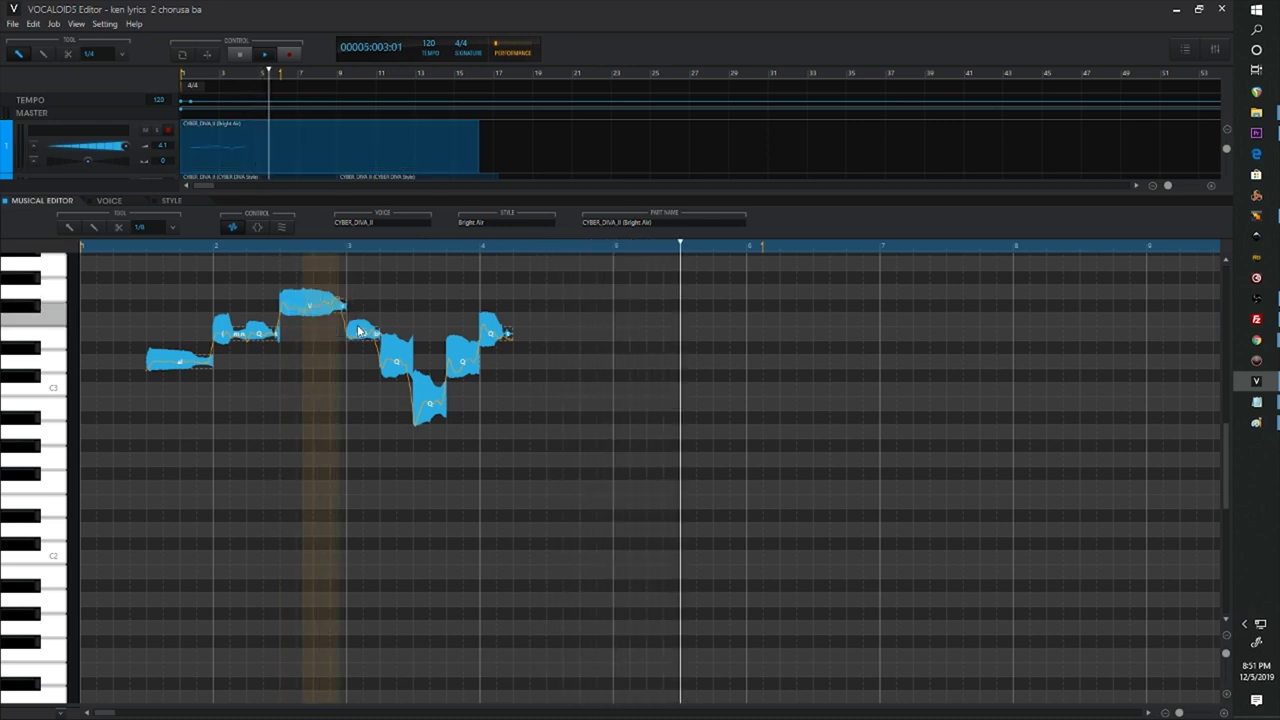
pyautogui.press('space')
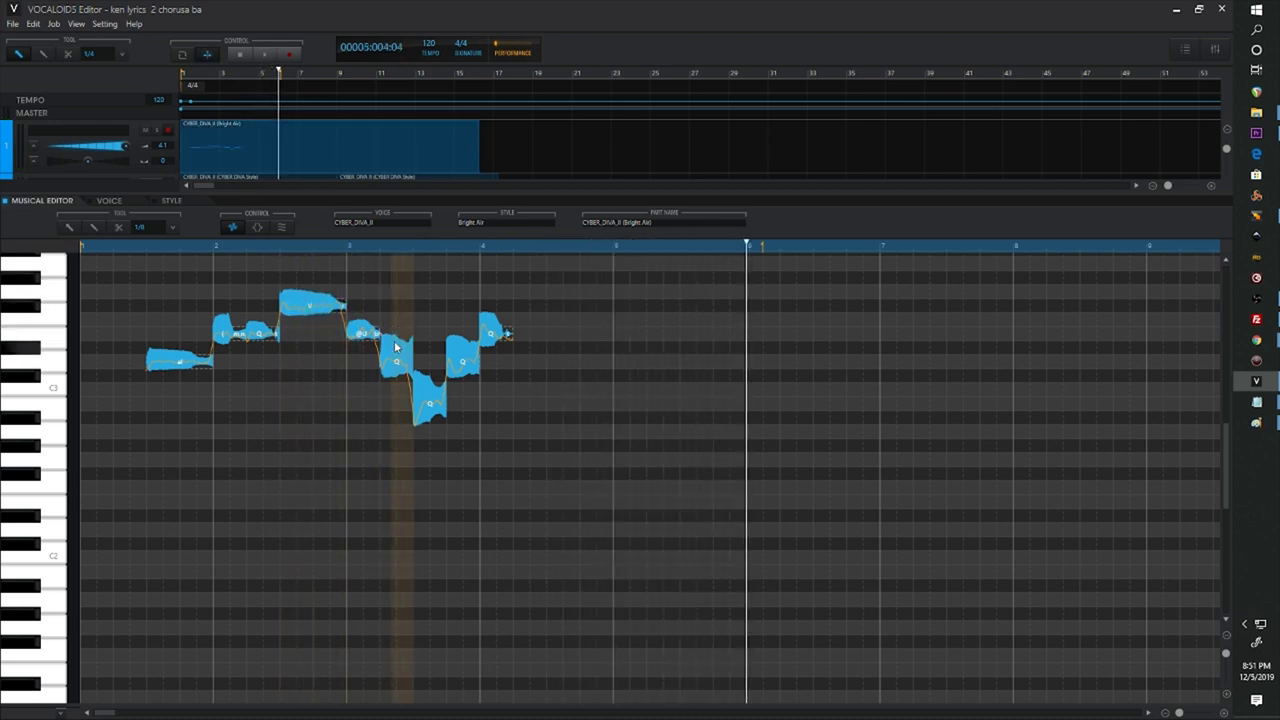
pyautogui.click(142, 246)
pyautogui.press('space')
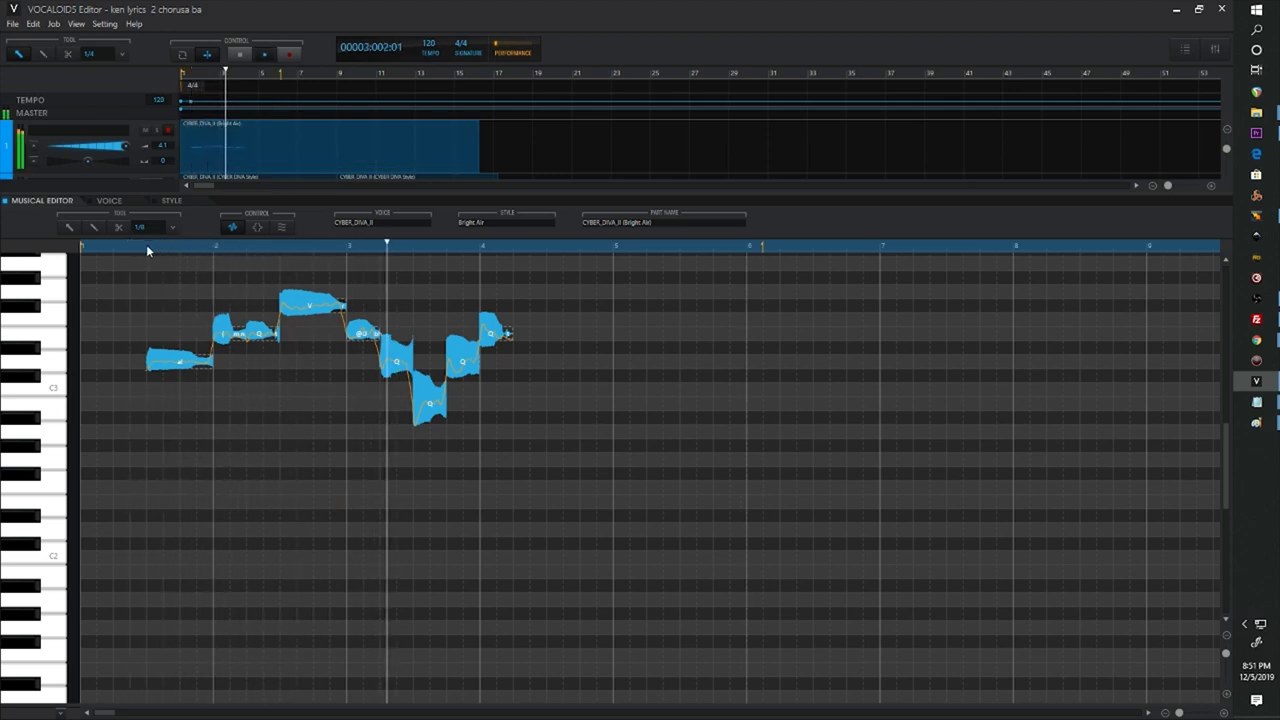
pyautogui.click(241, 53)
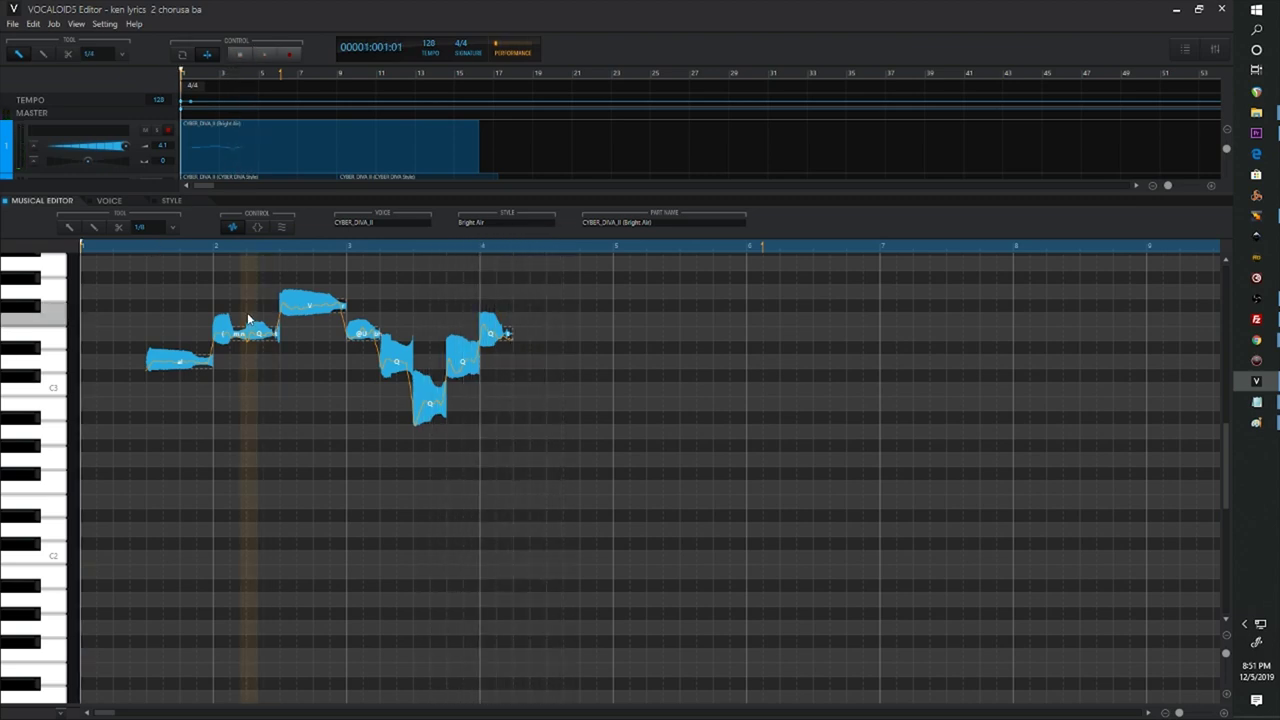
# Switch from the emotion control back to attack and release effects, and apply the "Down" pitch attack effect to the "am" note.
pyautogui.click(225, 232)
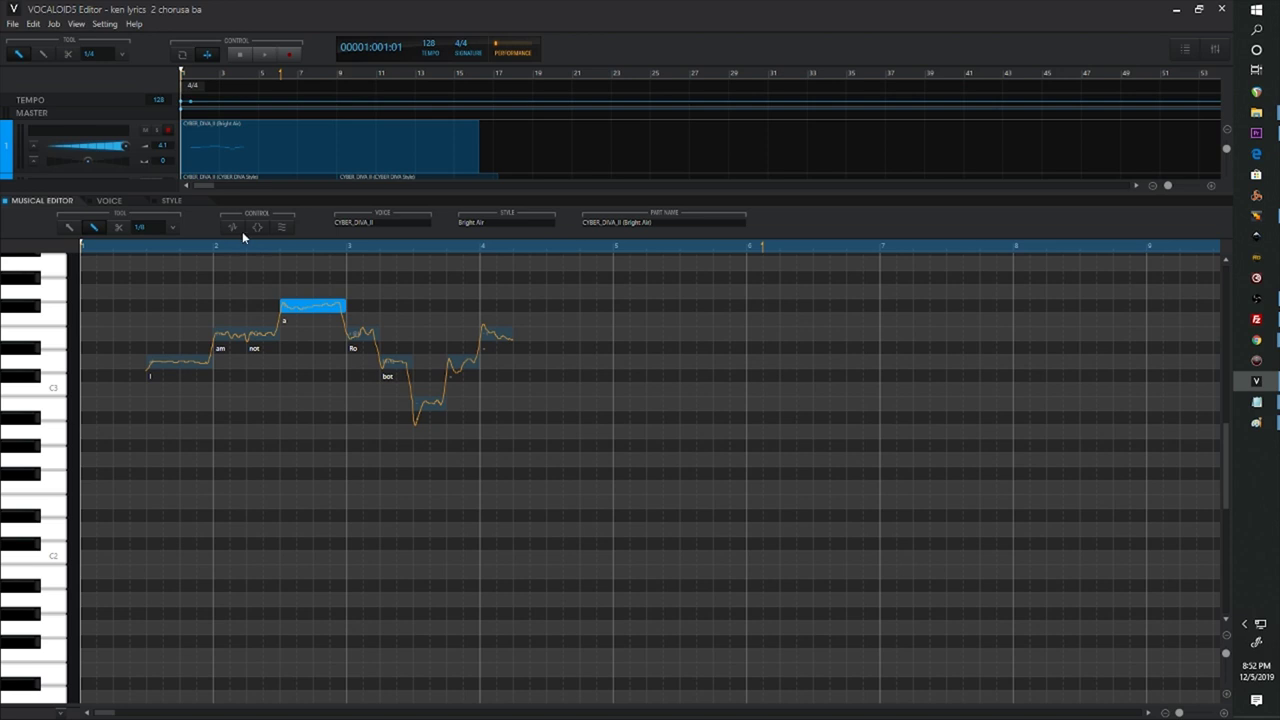
pyautogui.click(255, 232)
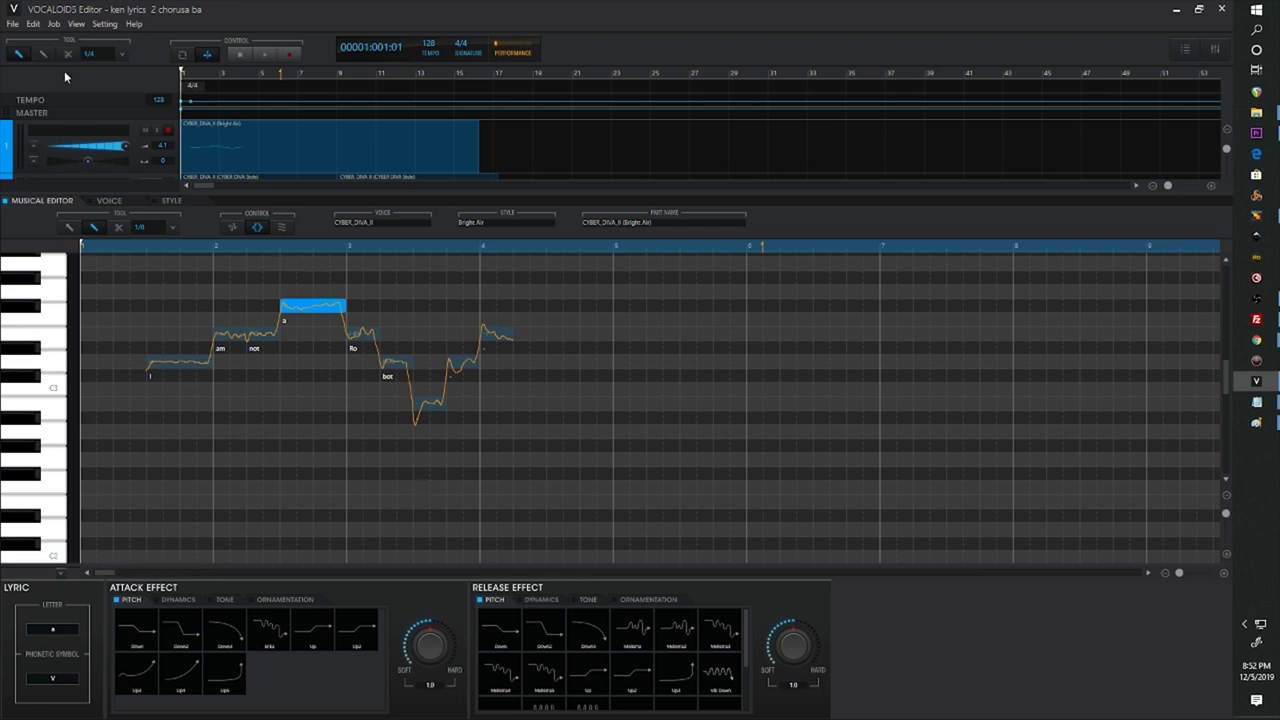
pyautogui.click(70, 227)
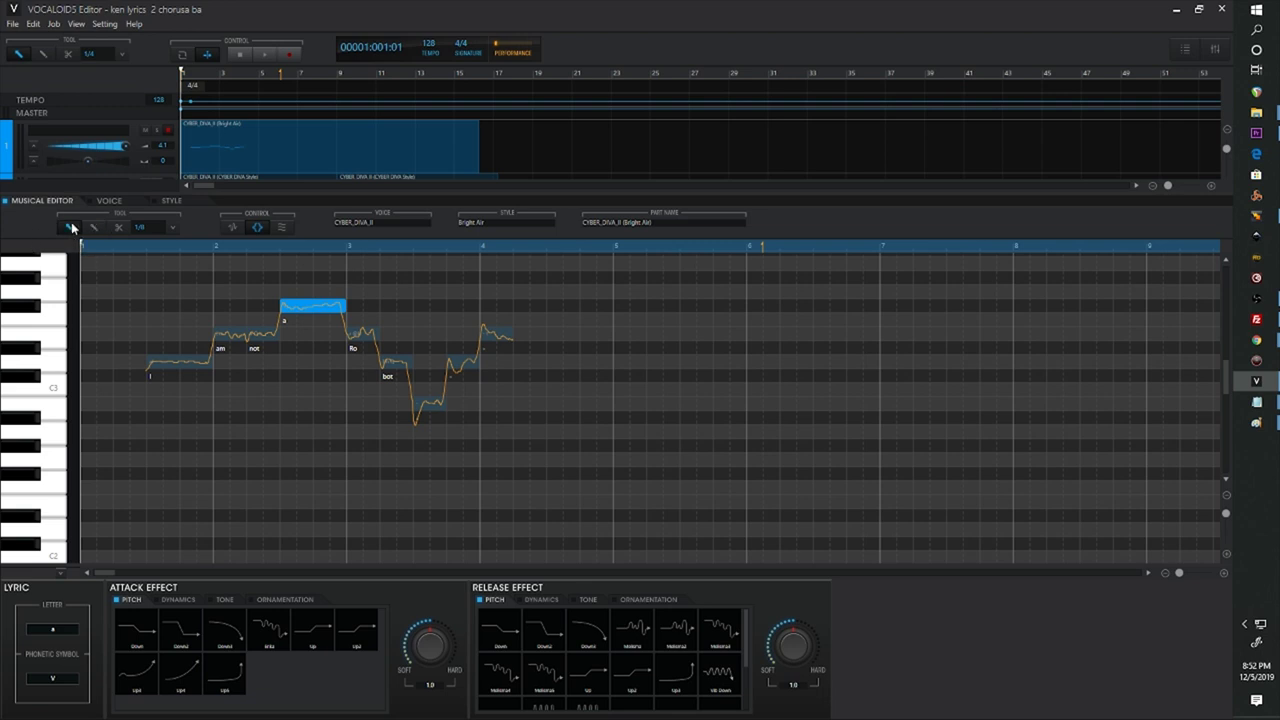
pyautogui.click(222, 340)
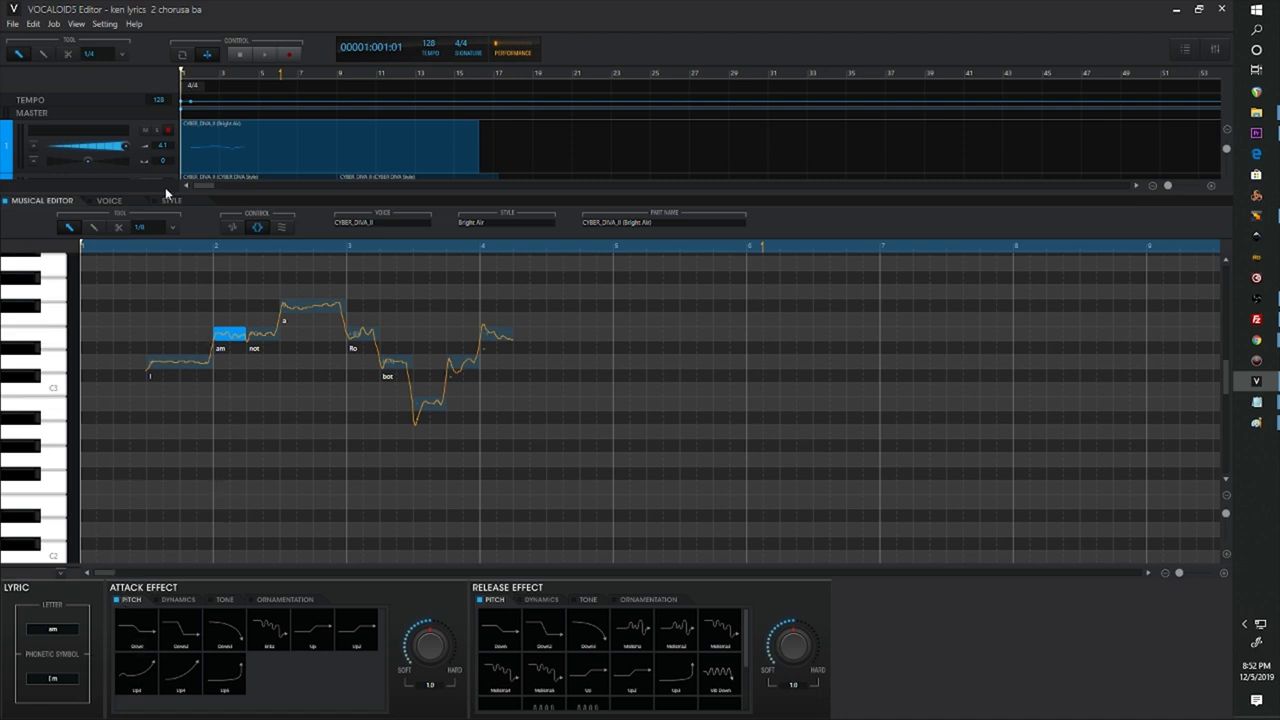
pyautogui.click(134, 627)
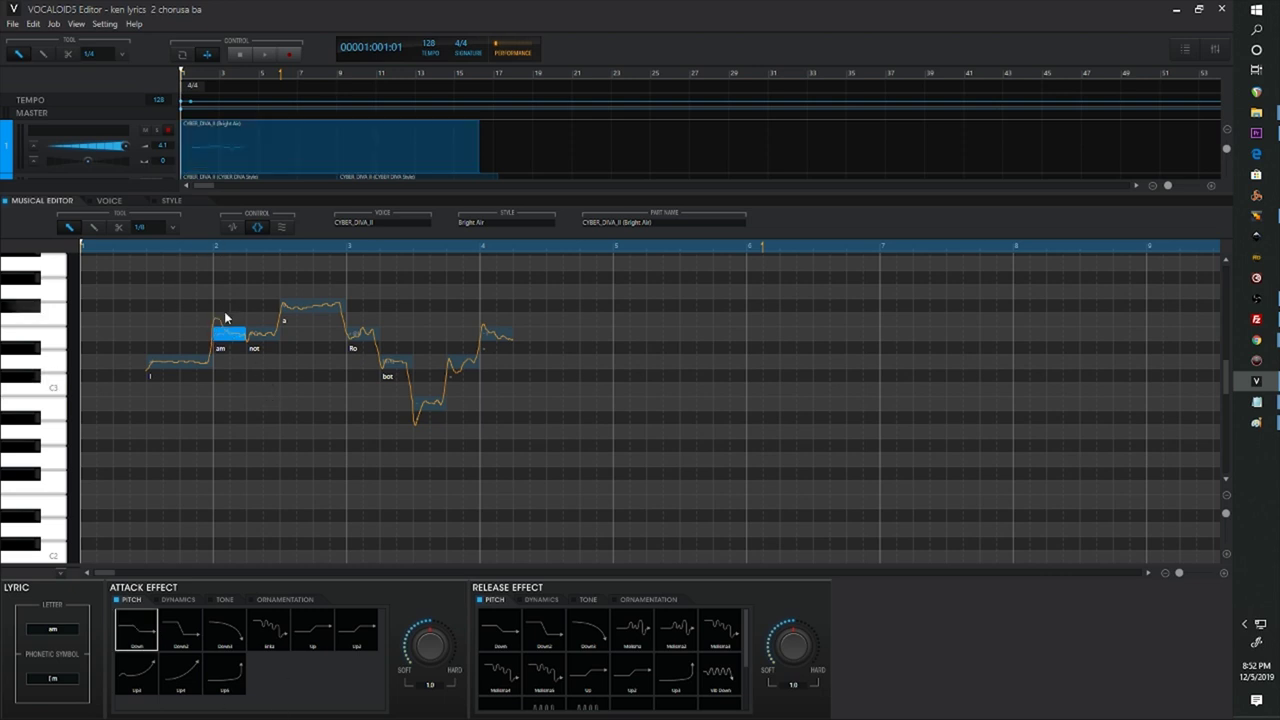
# Play back the "am" note with its attack effect from just before bar 2, and stop playback.
pyautogui.click(198, 246)
pyautogui.press('space')
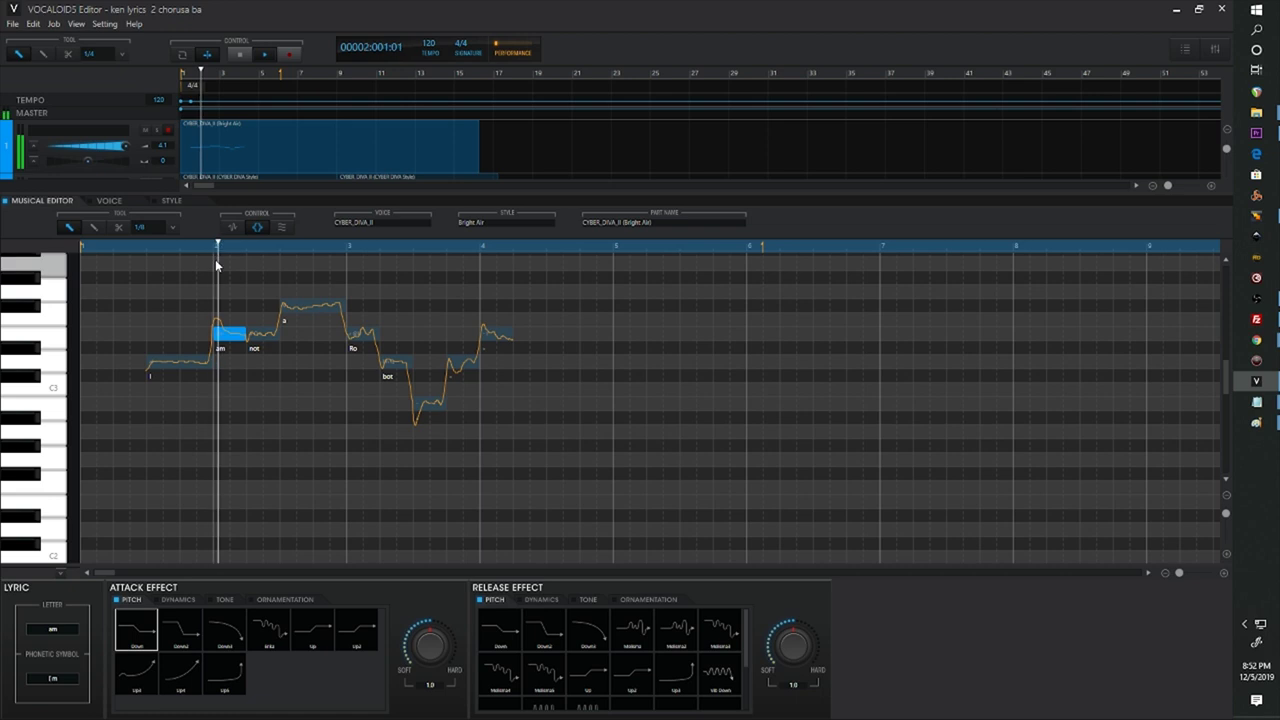
pyautogui.press('space')
pyautogui.press('space')
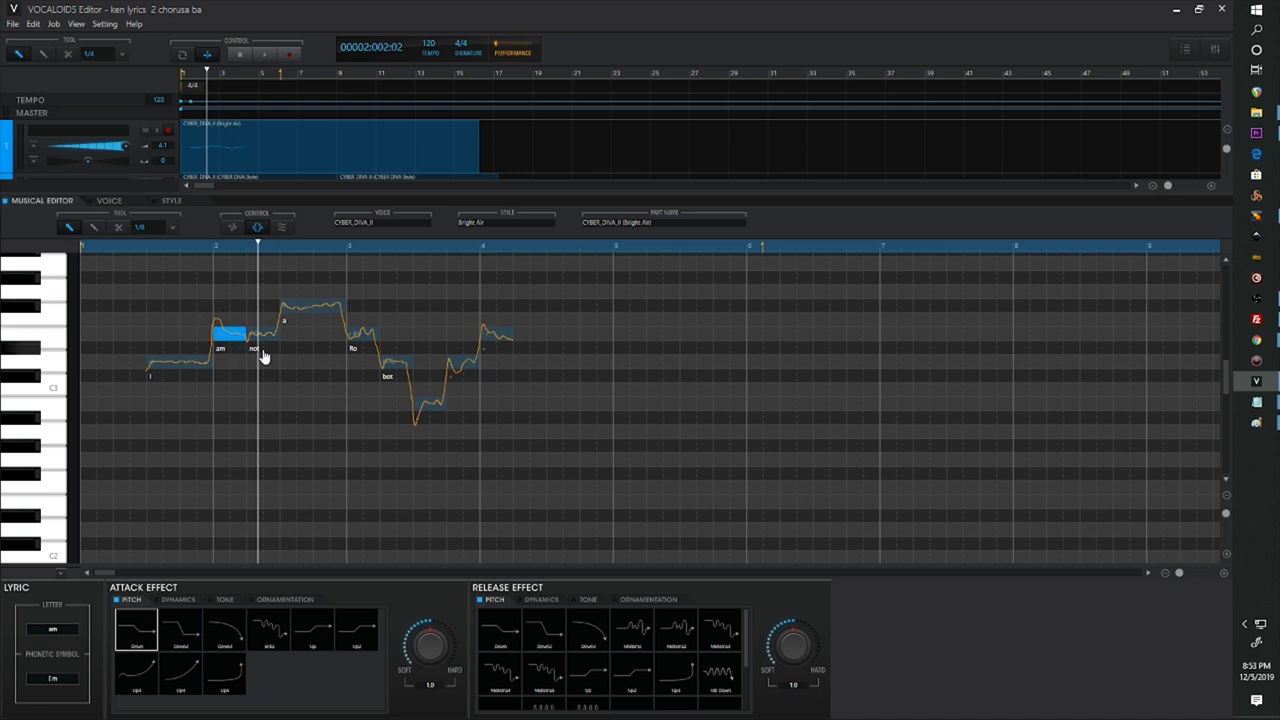
# Apply the "Down2" pitch attack effect to the "am" note and play it back from the start of the "I" note.
pyautogui.click(190, 640)
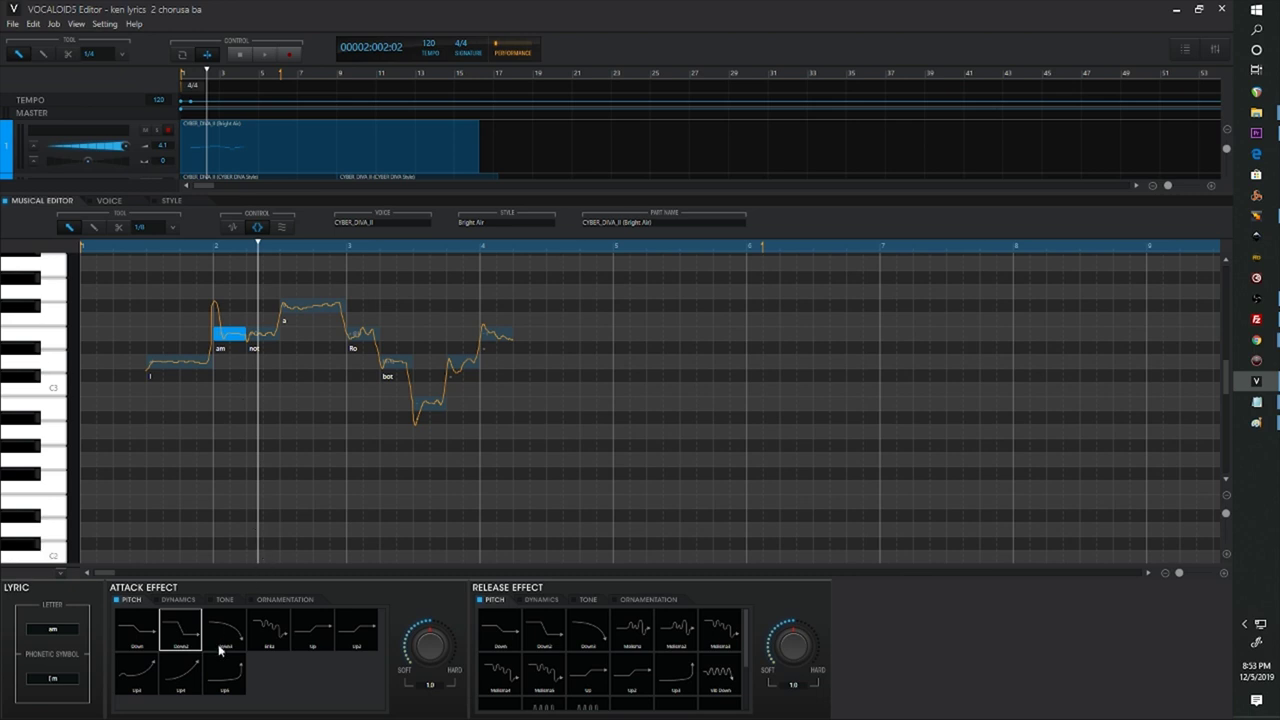
pyautogui.click(197, 246)
pyautogui.click(150, 247)
pyautogui.press('space')
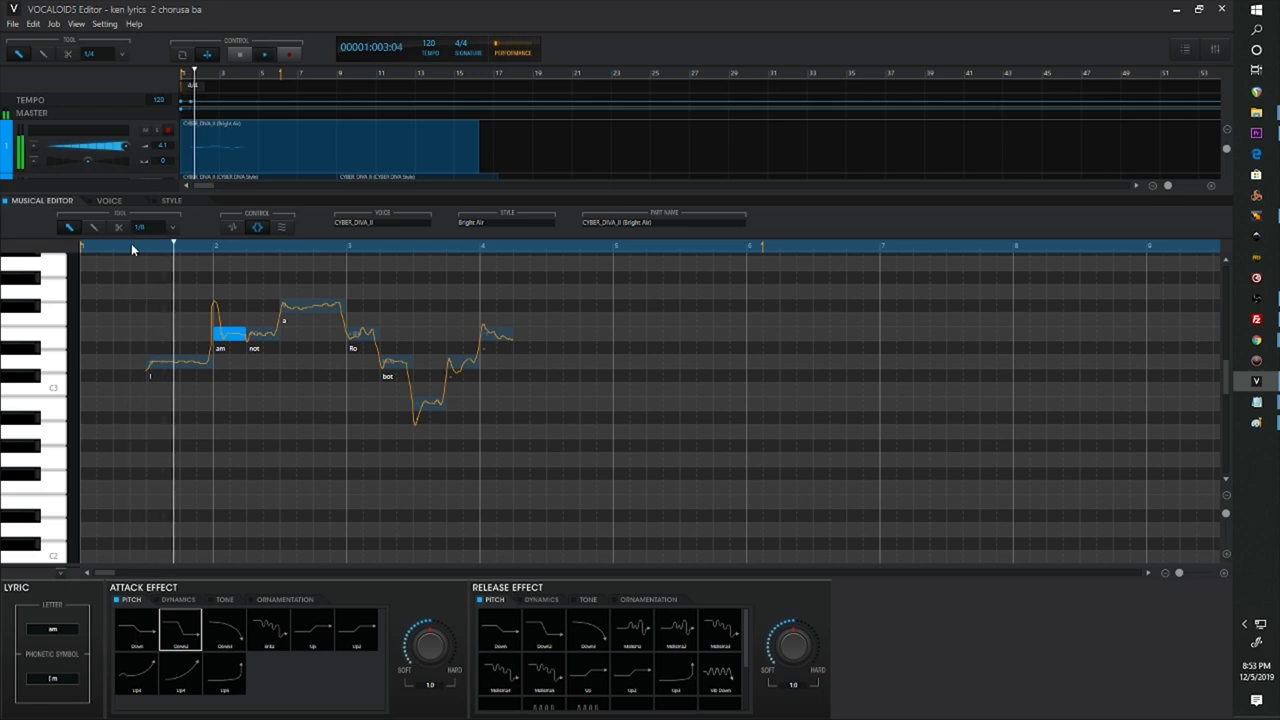
pyautogui.press('space')
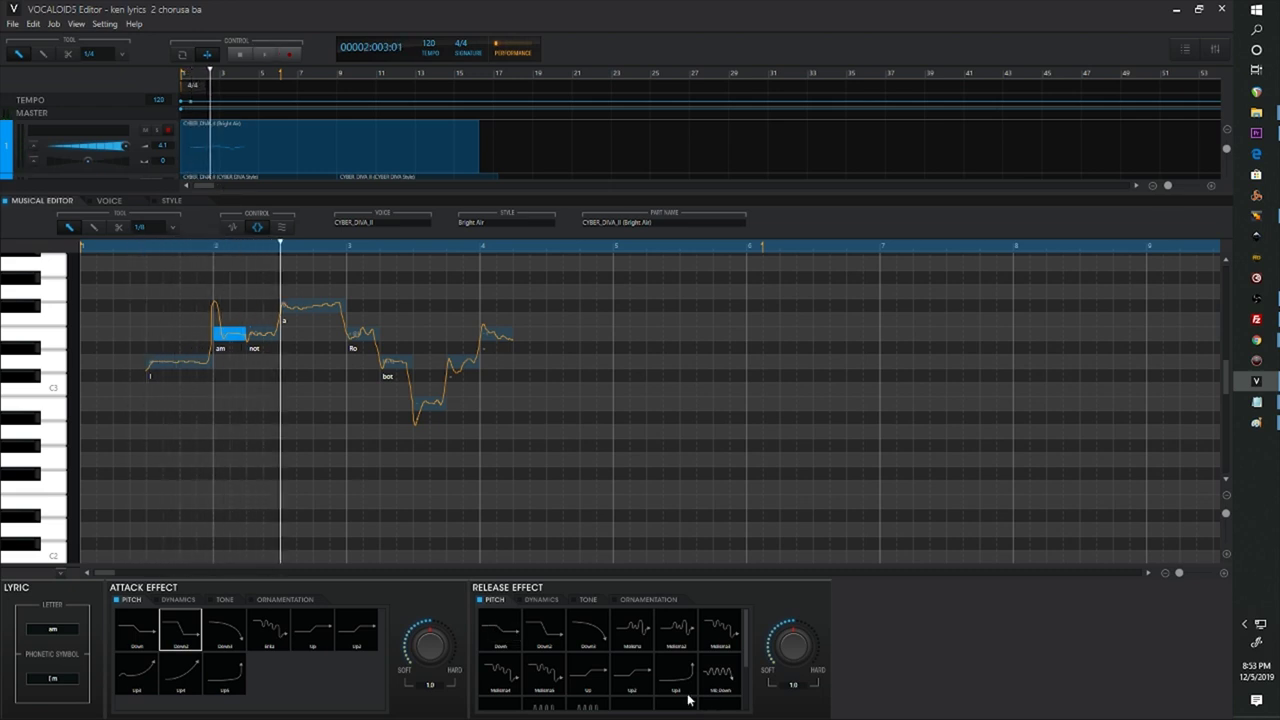
# Switch the "am" note's pitch attack effect to "Down3", play back from the "I" note, and return to the start.
pyautogui.click(223, 629)
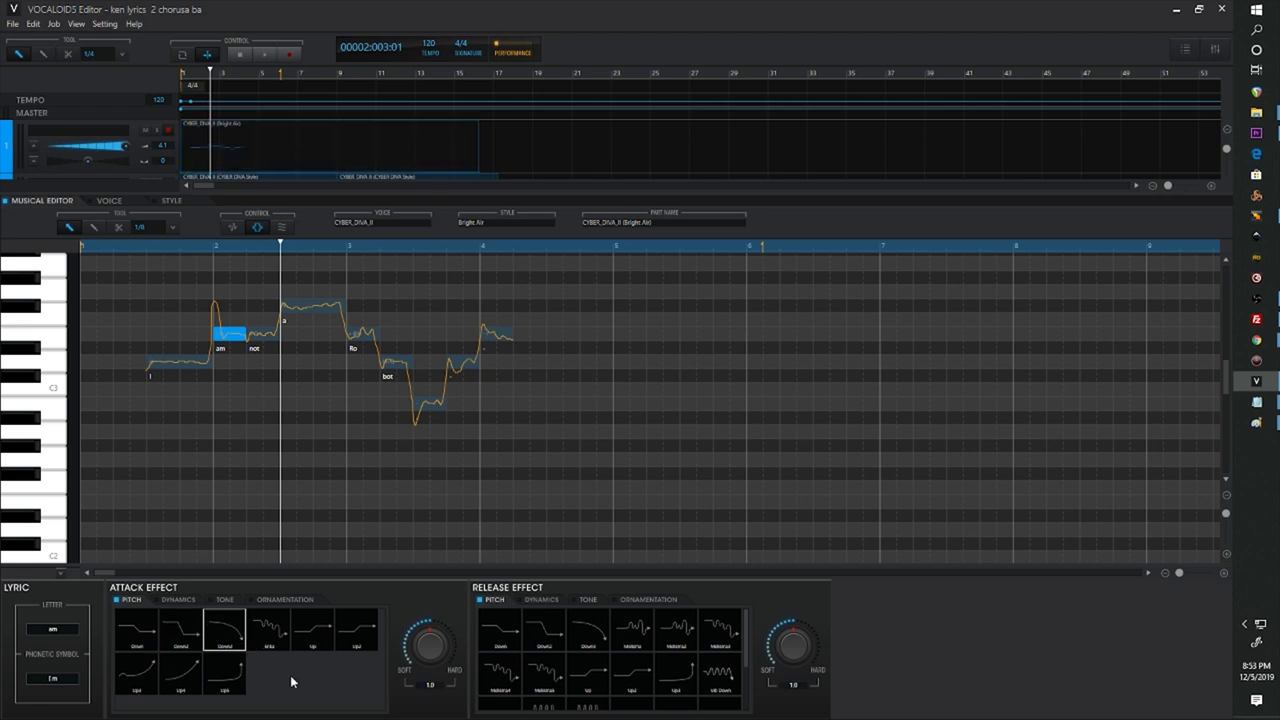
pyautogui.click(151, 246)
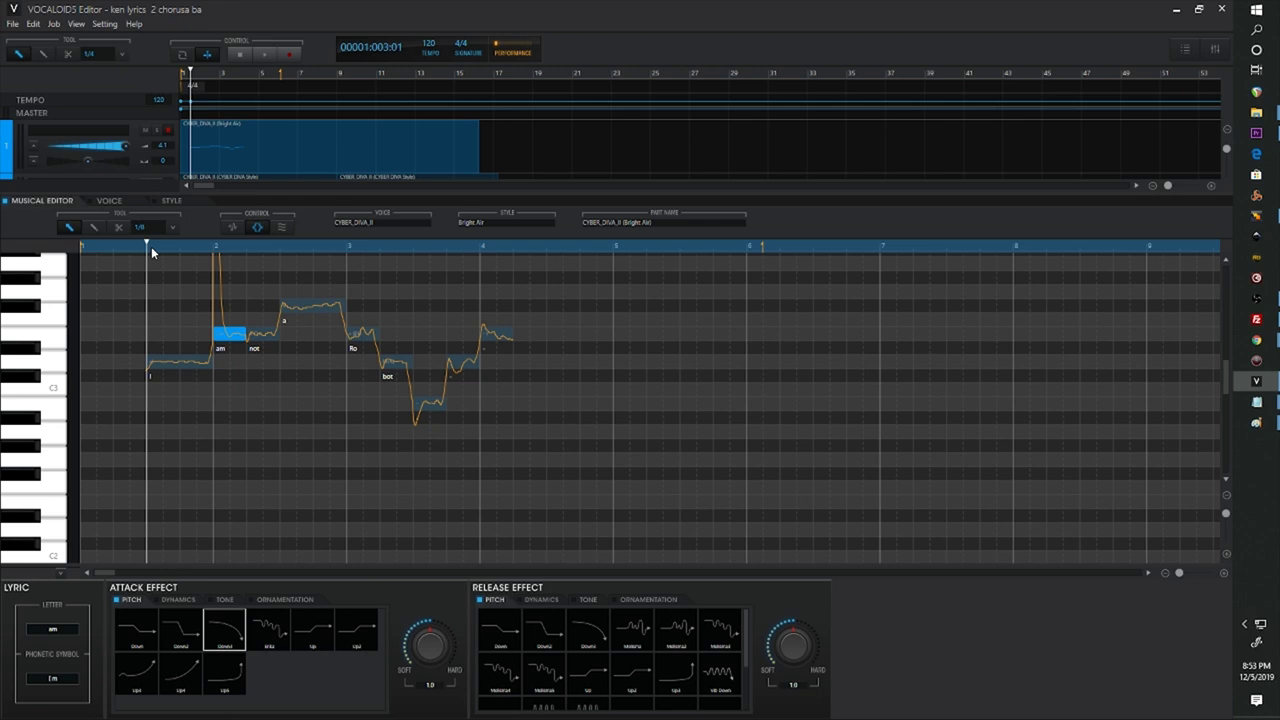
pyautogui.press('space')
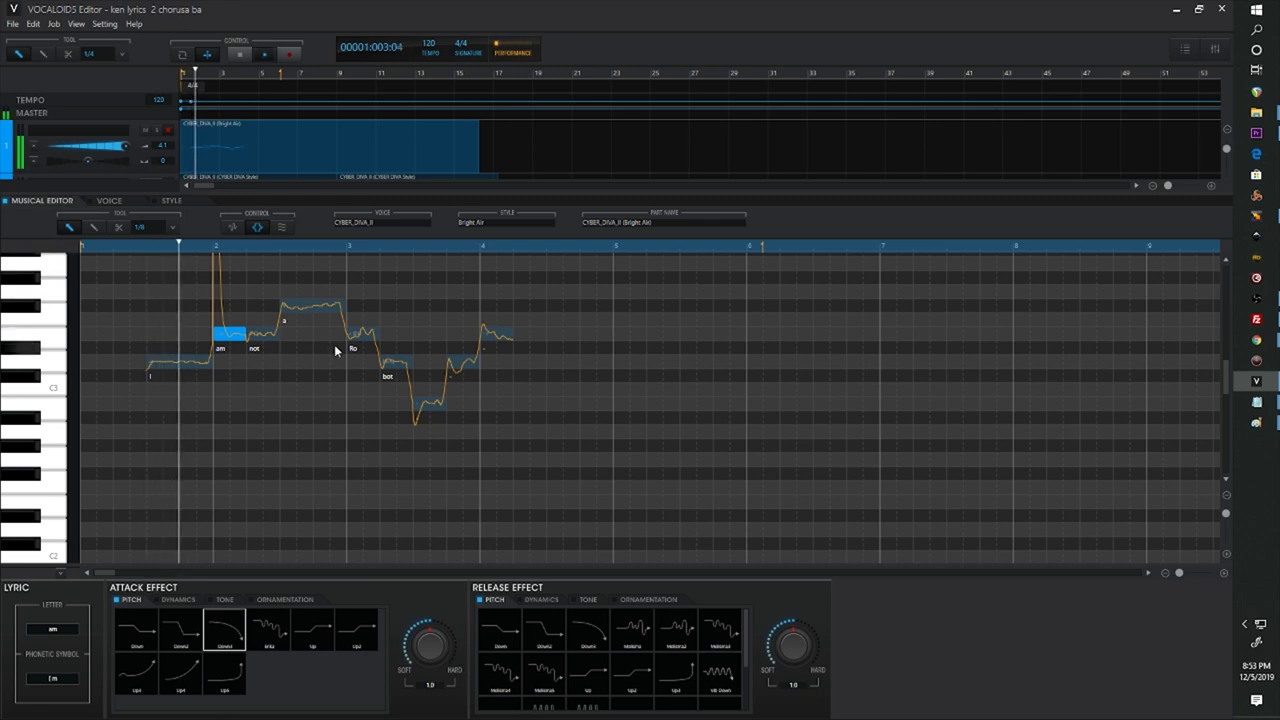
pyautogui.click(240, 54)
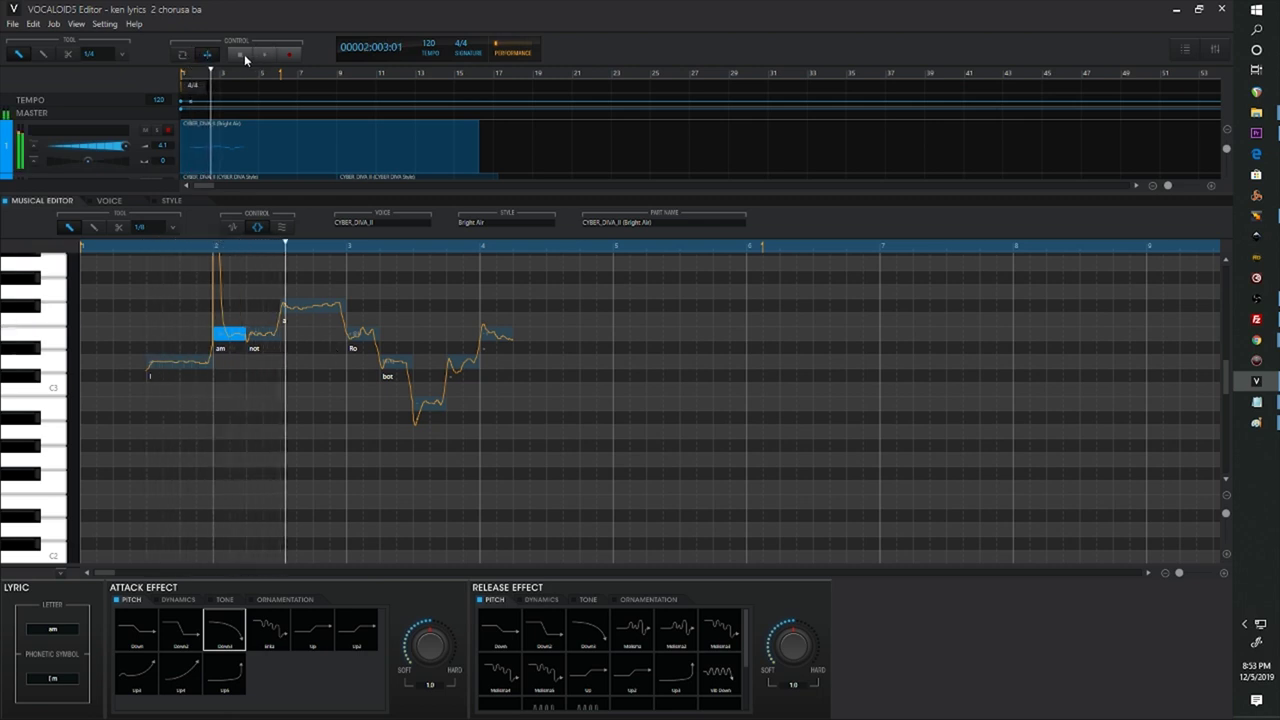
pyautogui.click(241, 54)
# Apply the wavy pitch attack effect to the "am" note, play it back, and compare its pitch curve with "Down3".
pyautogui.click(268, 624)
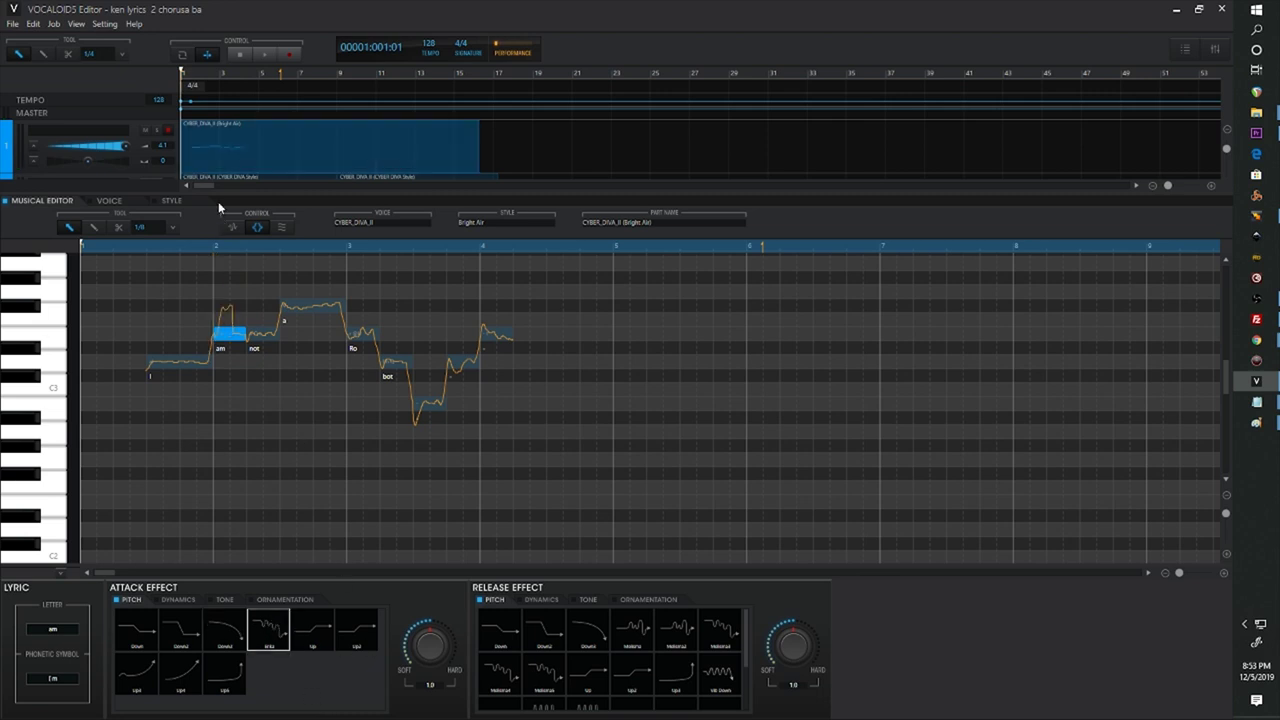
pyautogui.click(130, 246)
pyautogui.press('space')
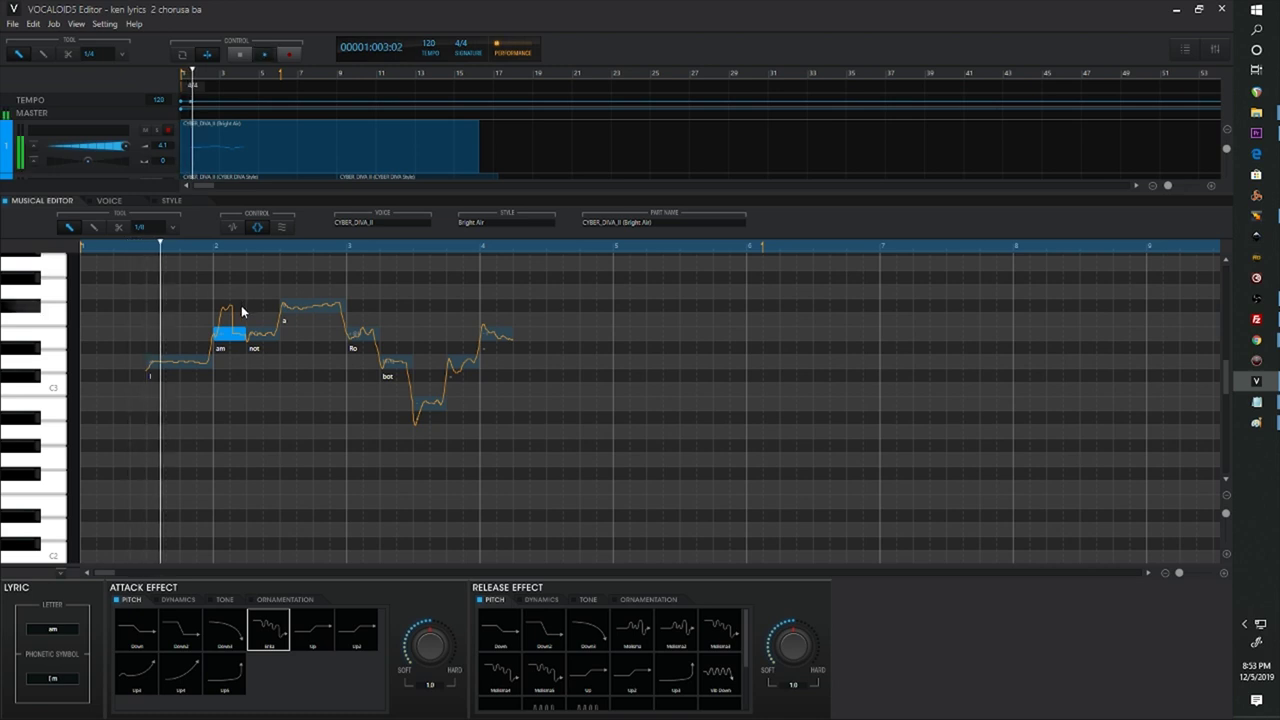
pyautogui.press('space')
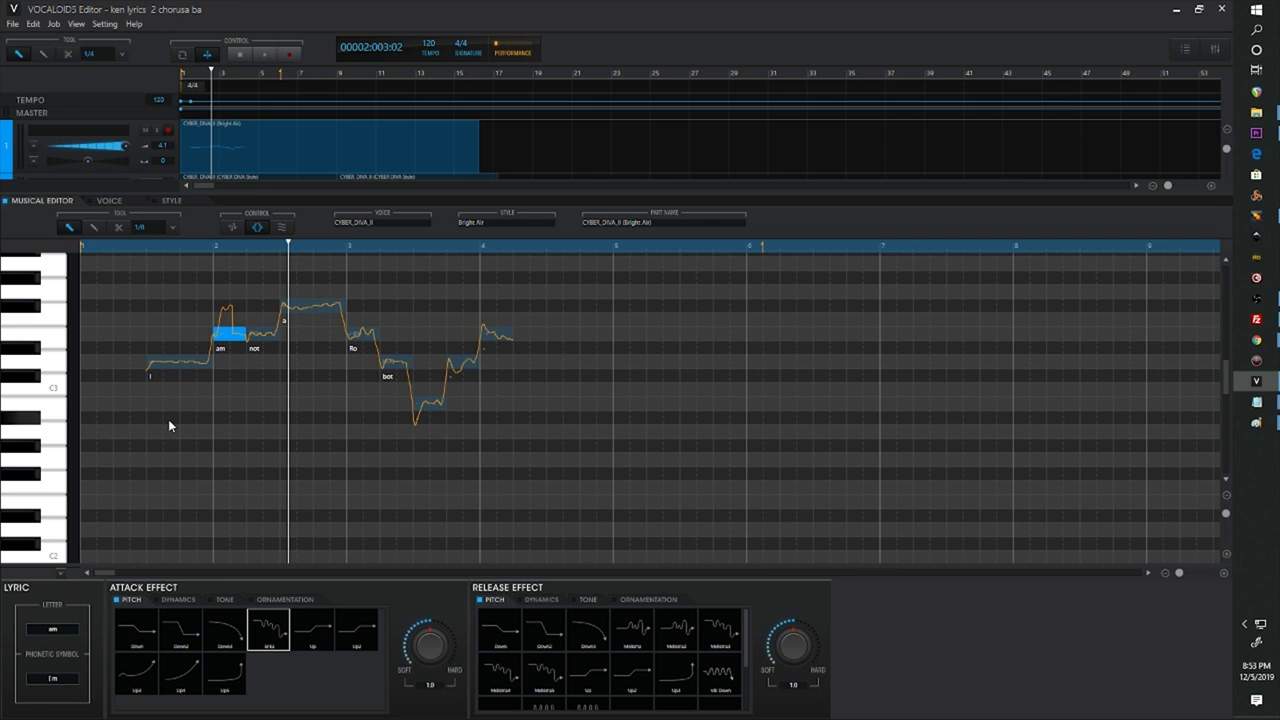
pyautogui.click(236, 637)
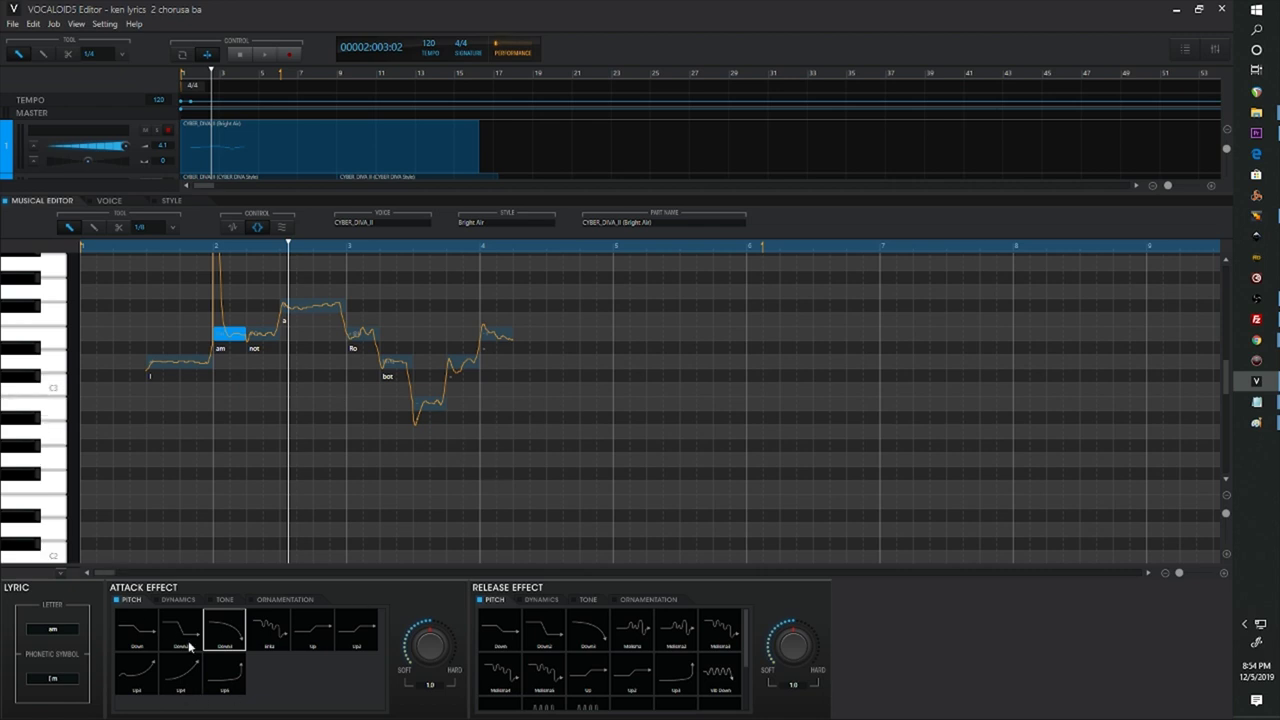
pyautogui.click(276, 632)
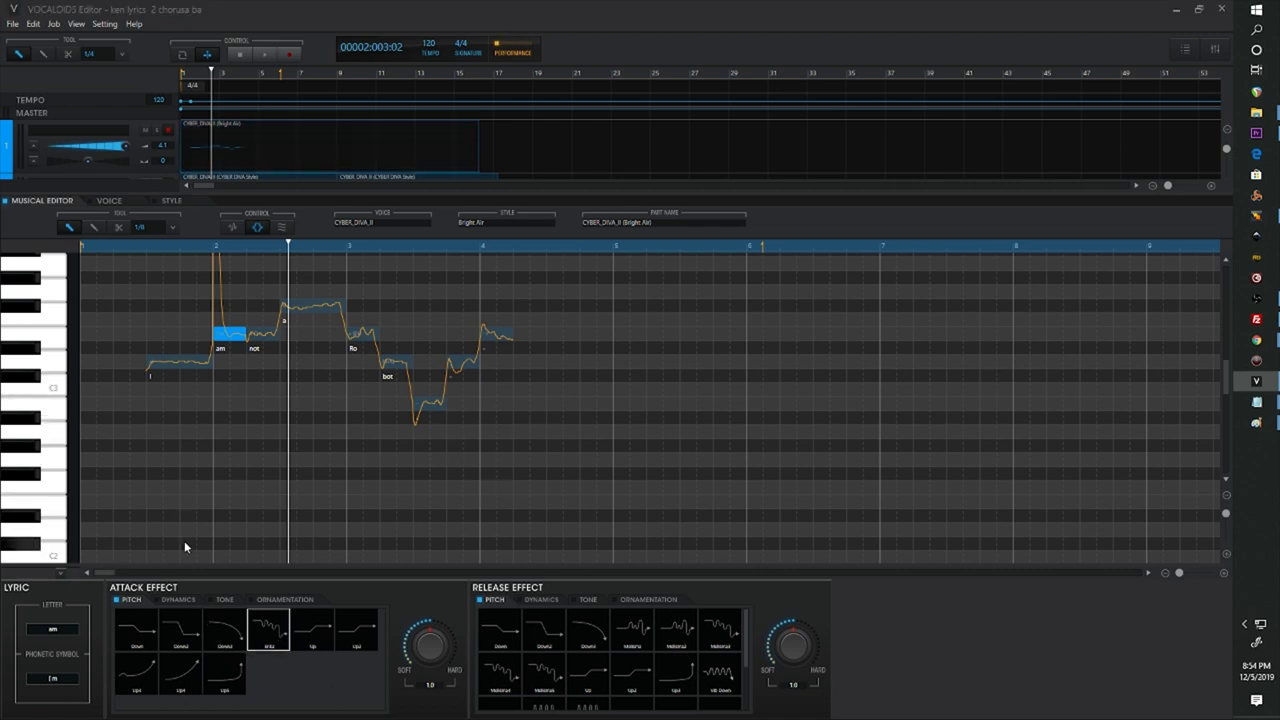
# Apply the "Accent" dynamics attack effect to the "am" note and play back from within the "I" note.
pyautogui.click(176, 600)
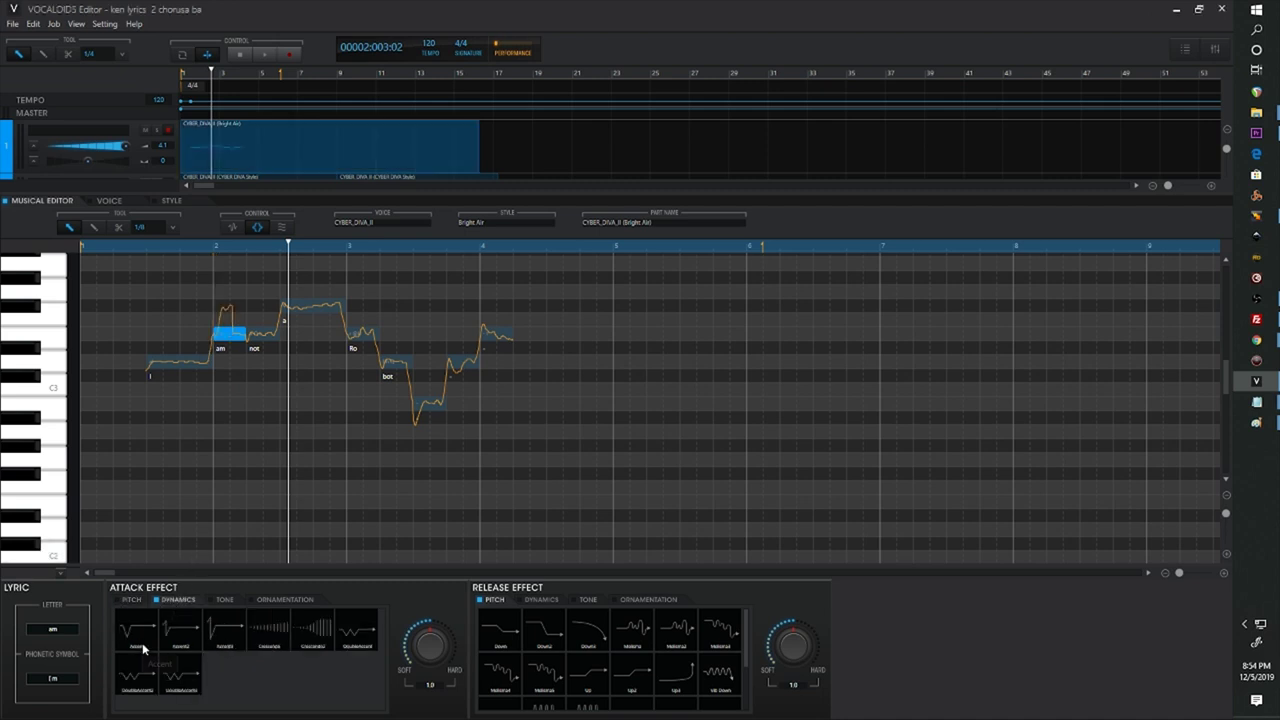
pyautogui.click(143, 641)
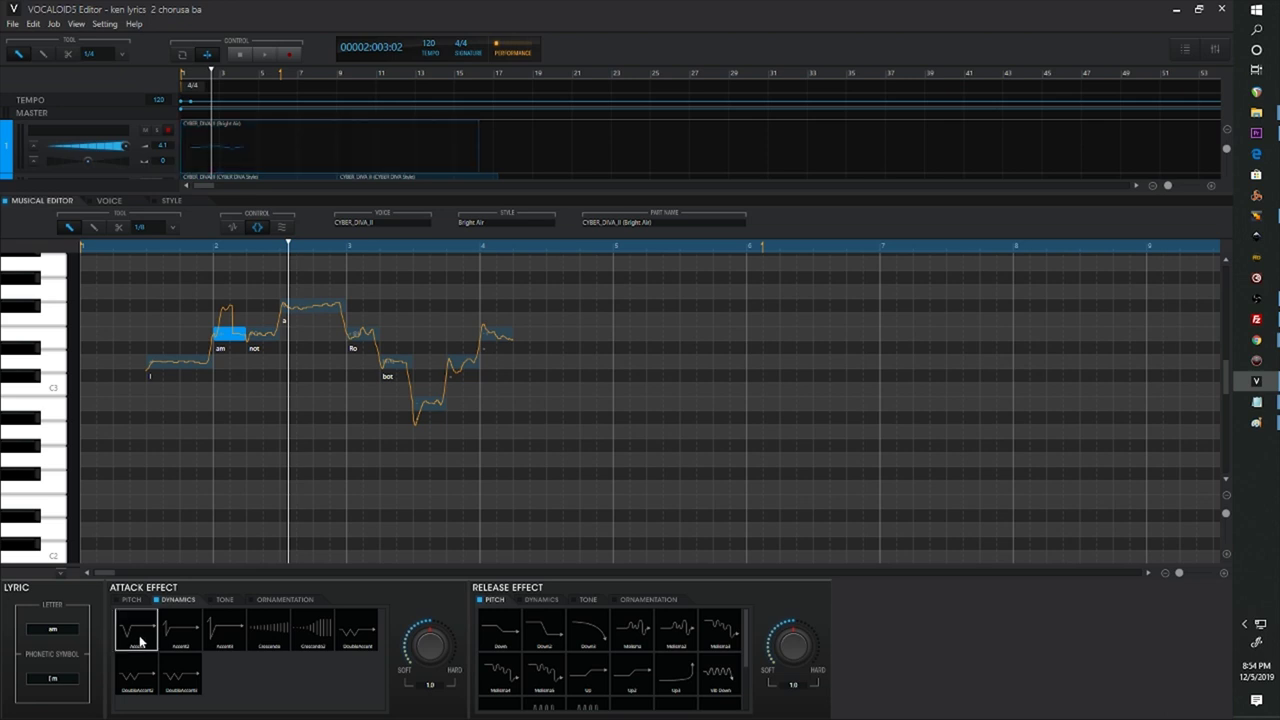
pyautogui.click(180, 245)
pyautogui.press('space')
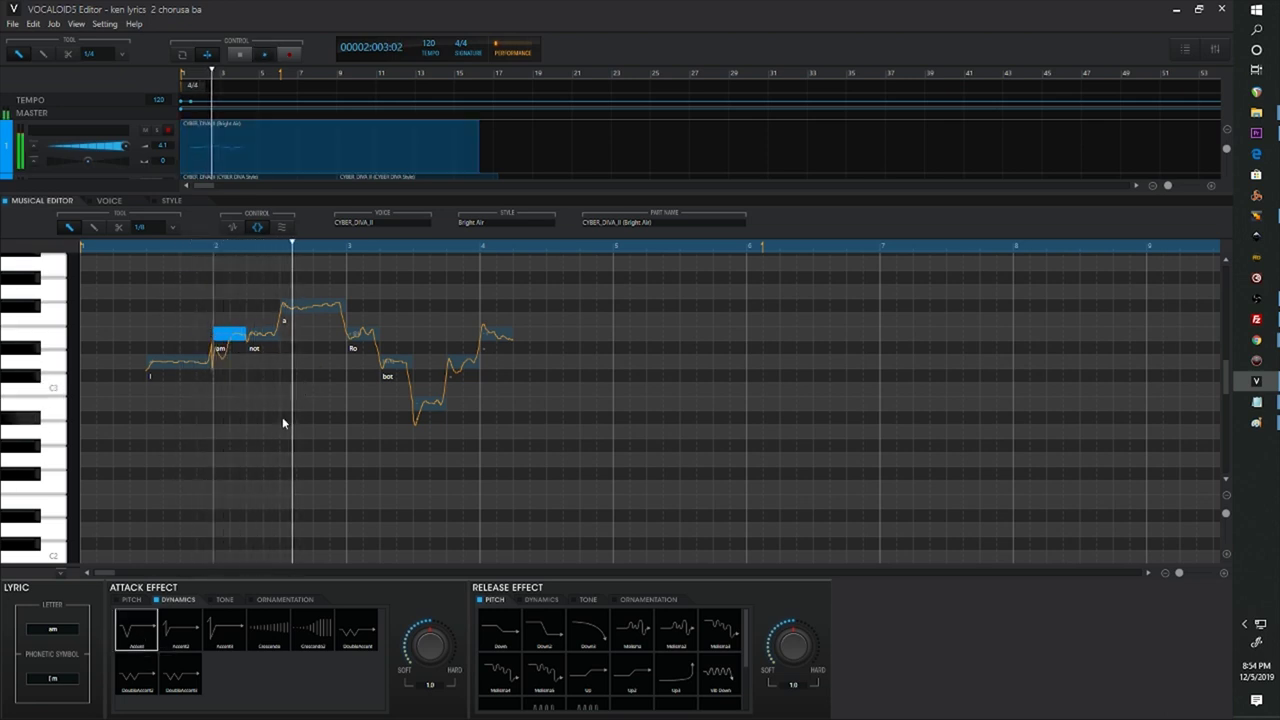
# Change the "am" note's dynamics attack effect to "Accent3" and play back from just before bar 2.
pyautogui.click(226, 635)
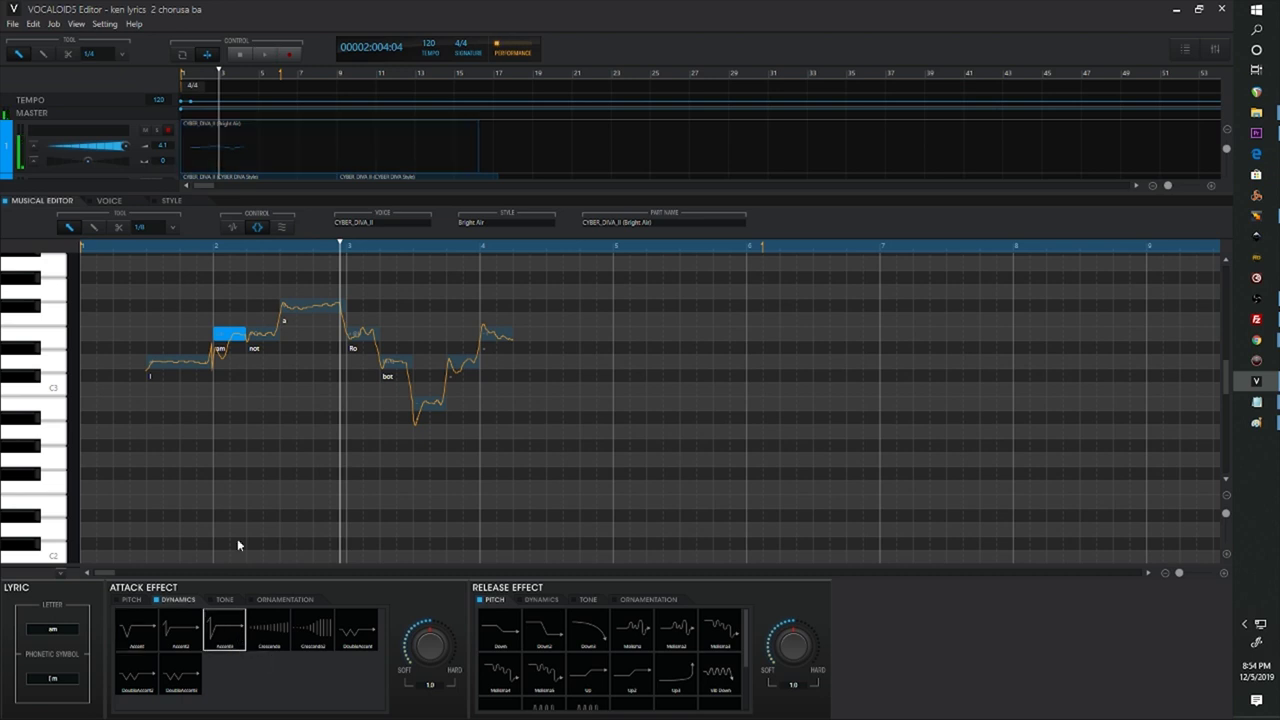
pyautogui.click(196, 245)
pyautogui.press('space')
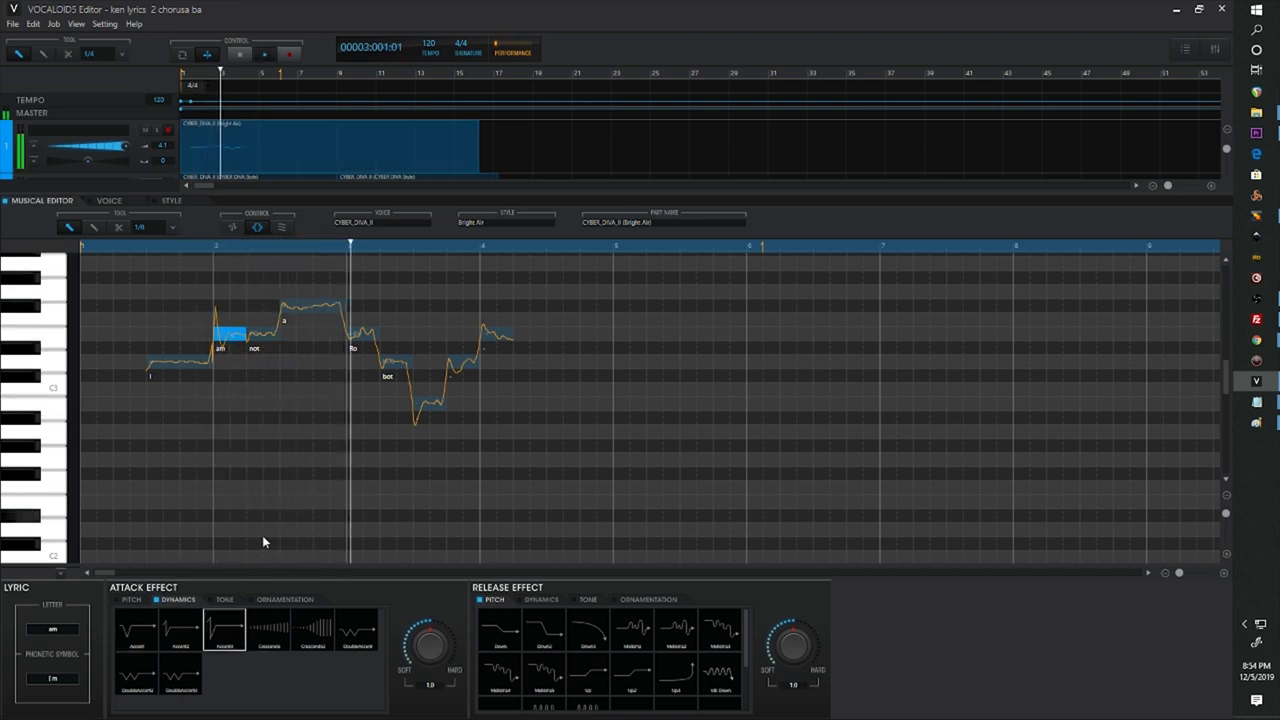
pyautogui.click(133, 600)
pyautogui.click(176, 600)
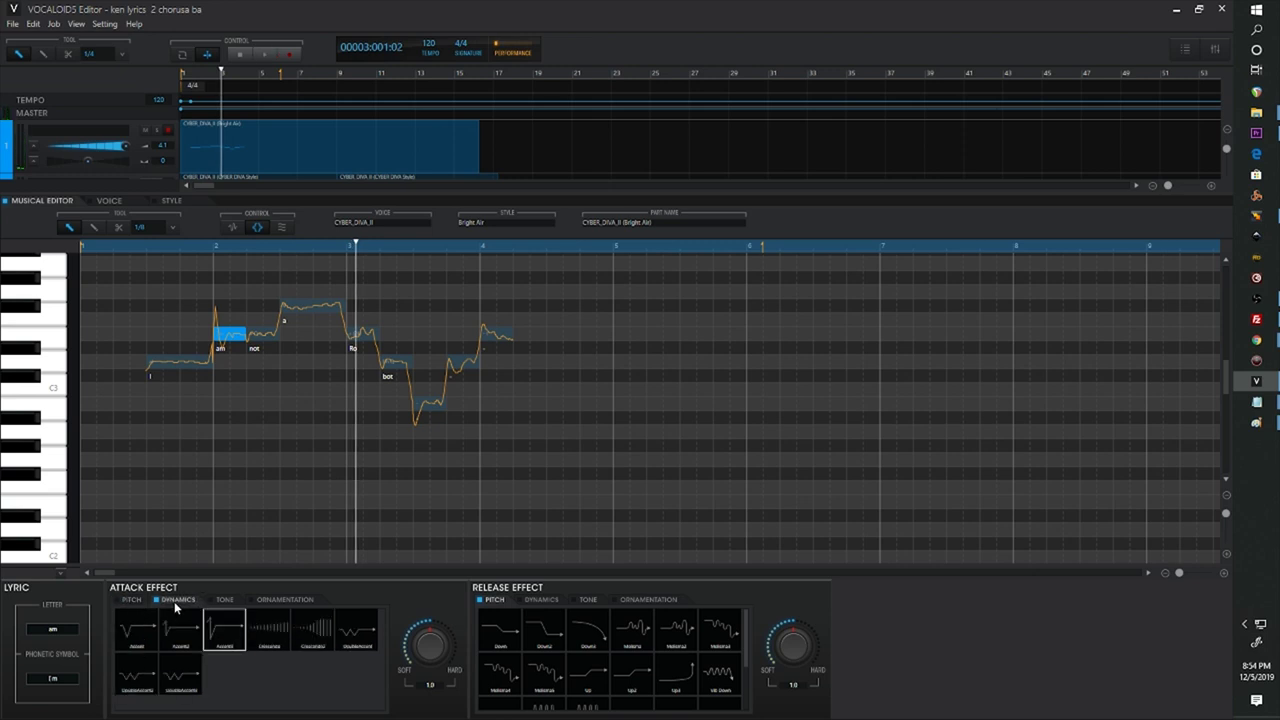
# Try the "Crescendo" dynamics attack effect on the "am" note with playback, and change it to "Crescendo2".
pyautogui.click(285, 637)
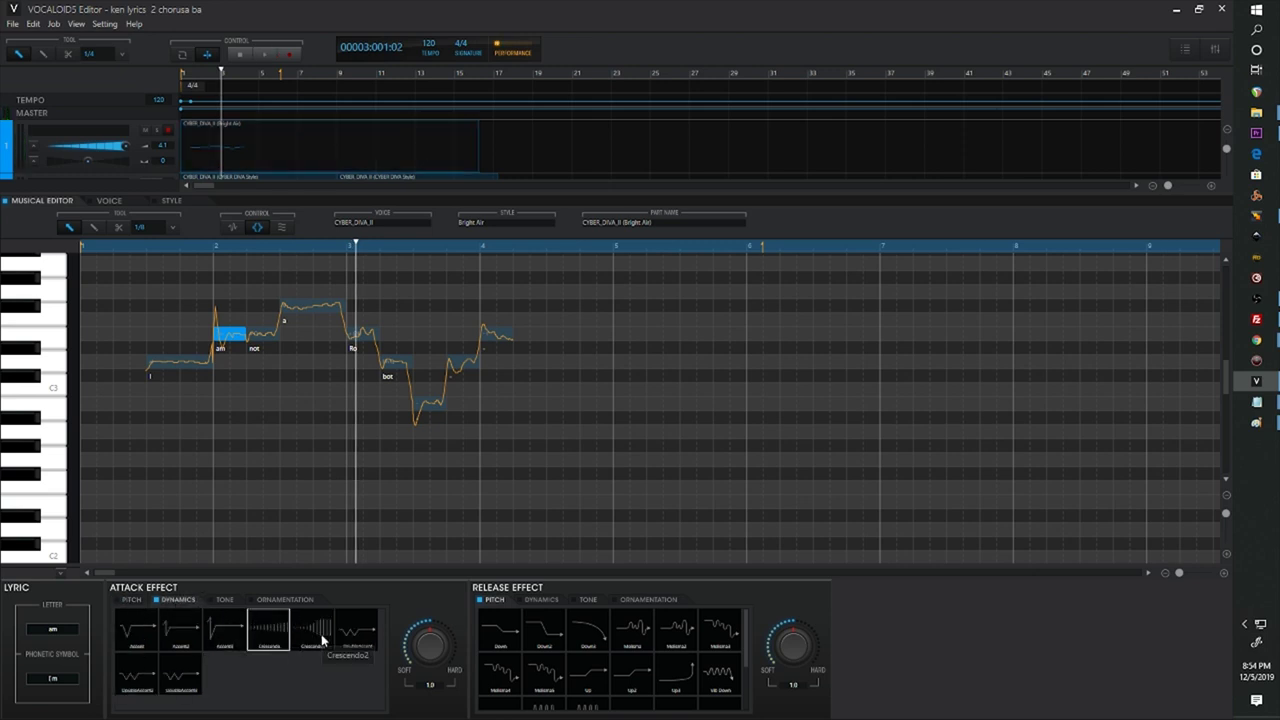
pyautogui.click(148, 246)
pyautogui.press('space')
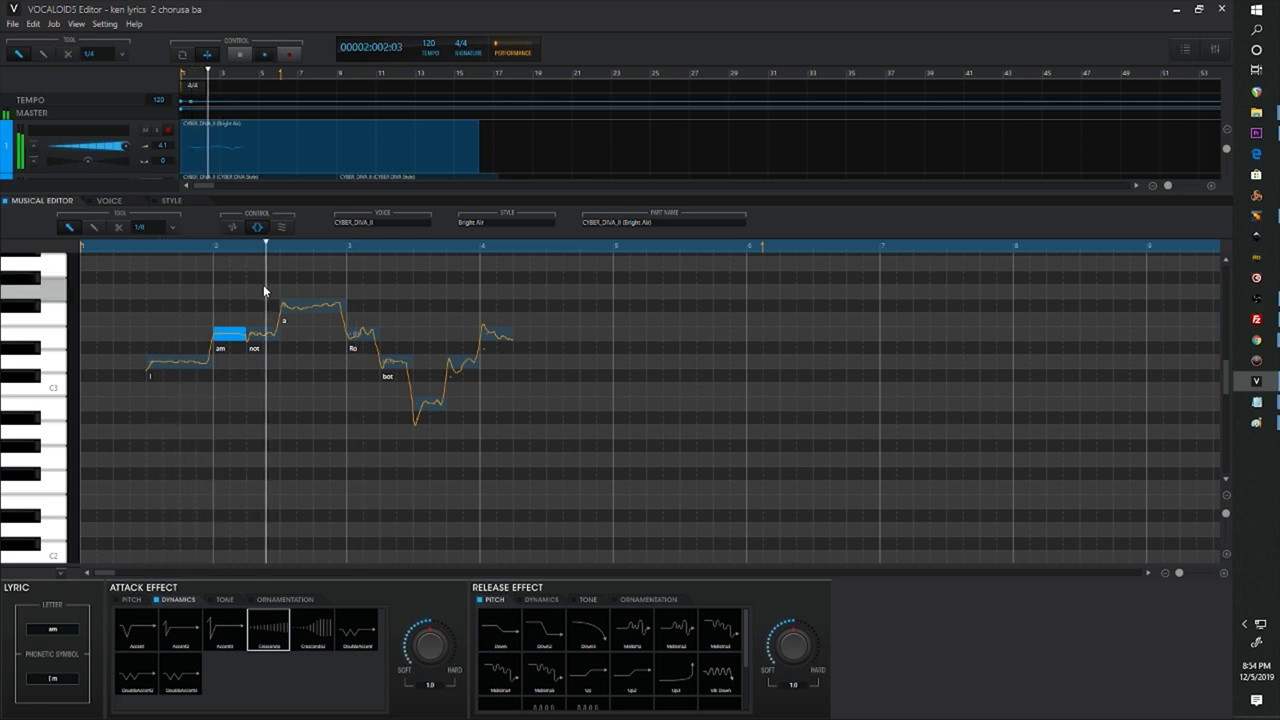
pyautogui.click(322, 629)
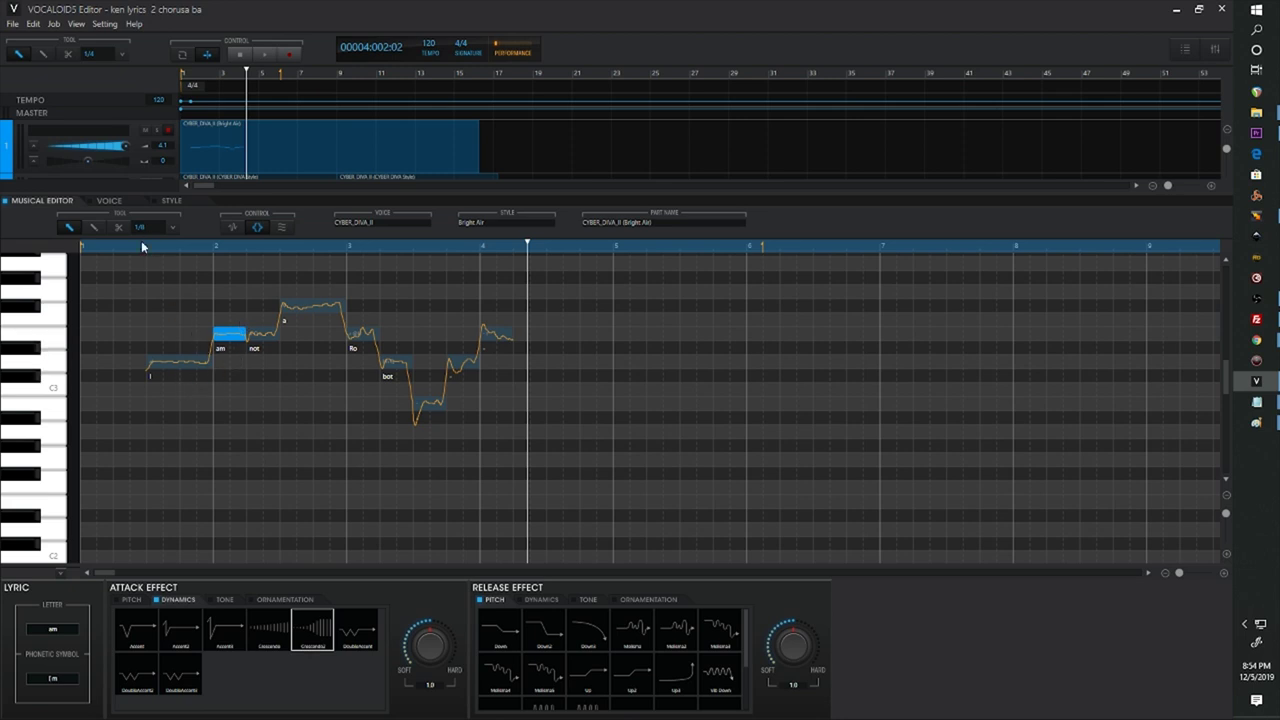
# Apply the "Crescendo2" attack effect to the "I" note, raise its ratio to 1.9, and play back from just before it.
pyautogui.click(176, 363)
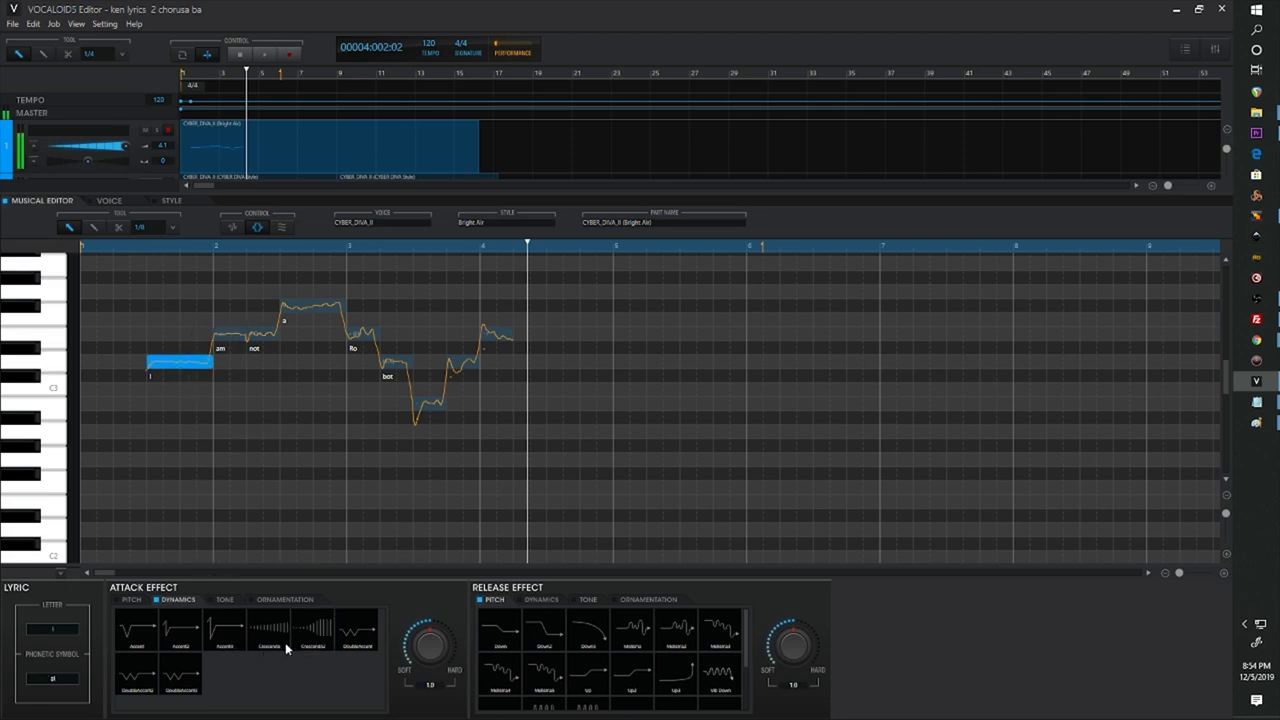
pyautogui.click(316, 640)
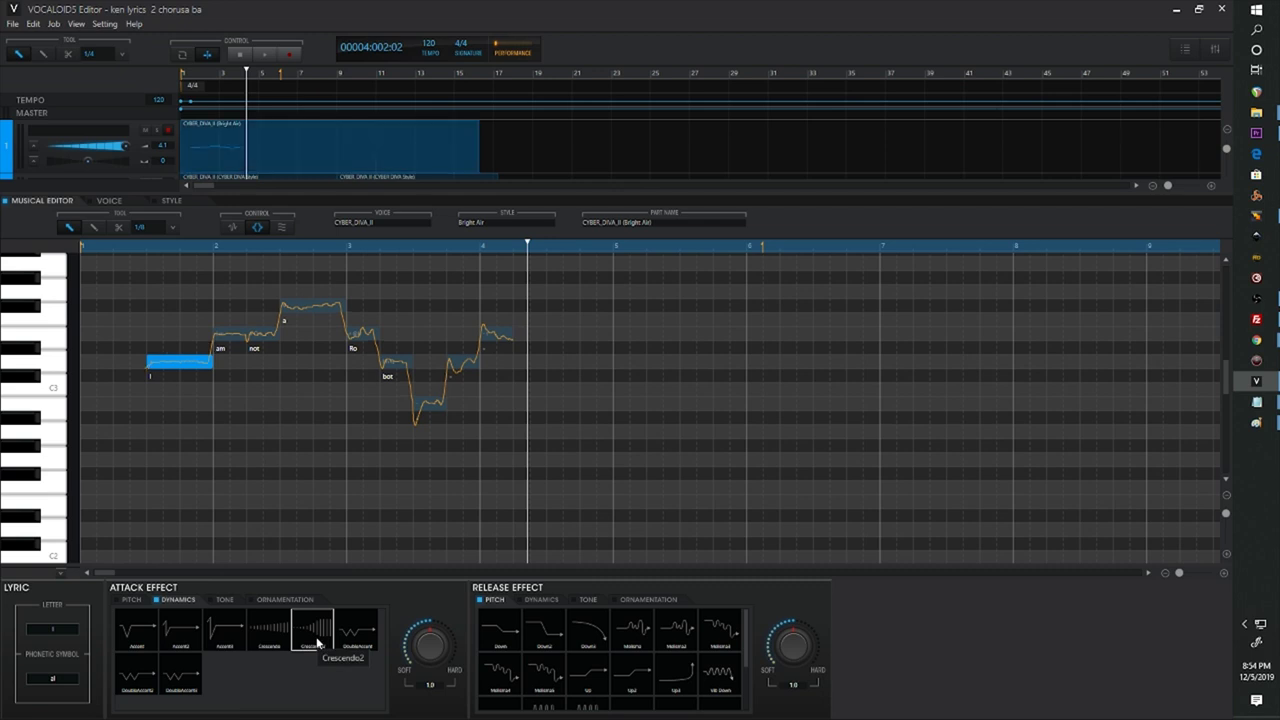
pyautogui.moveTo(406, 655); pyautogui.dragTo(432, 656)
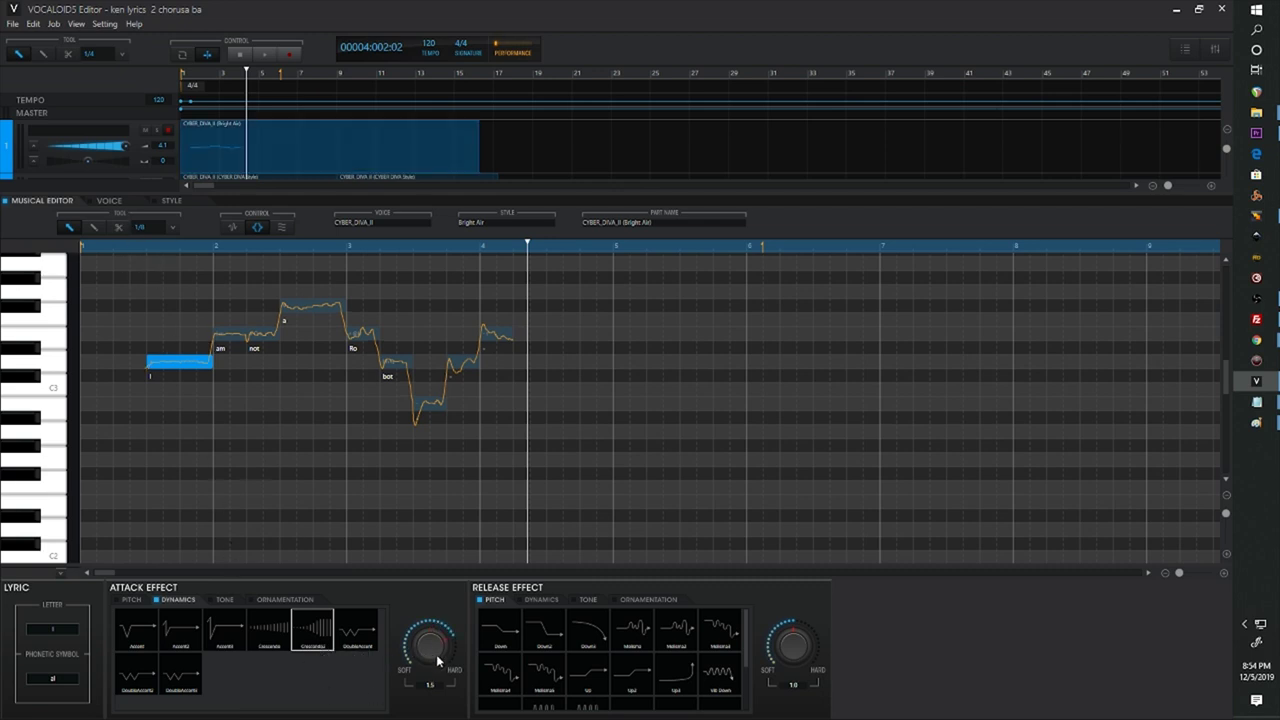
pyautogui.moveTo(437, 660); pyautogui.dragTo(456, 680)
pyautogui.click(136, 247)
pyautogui.press('space')
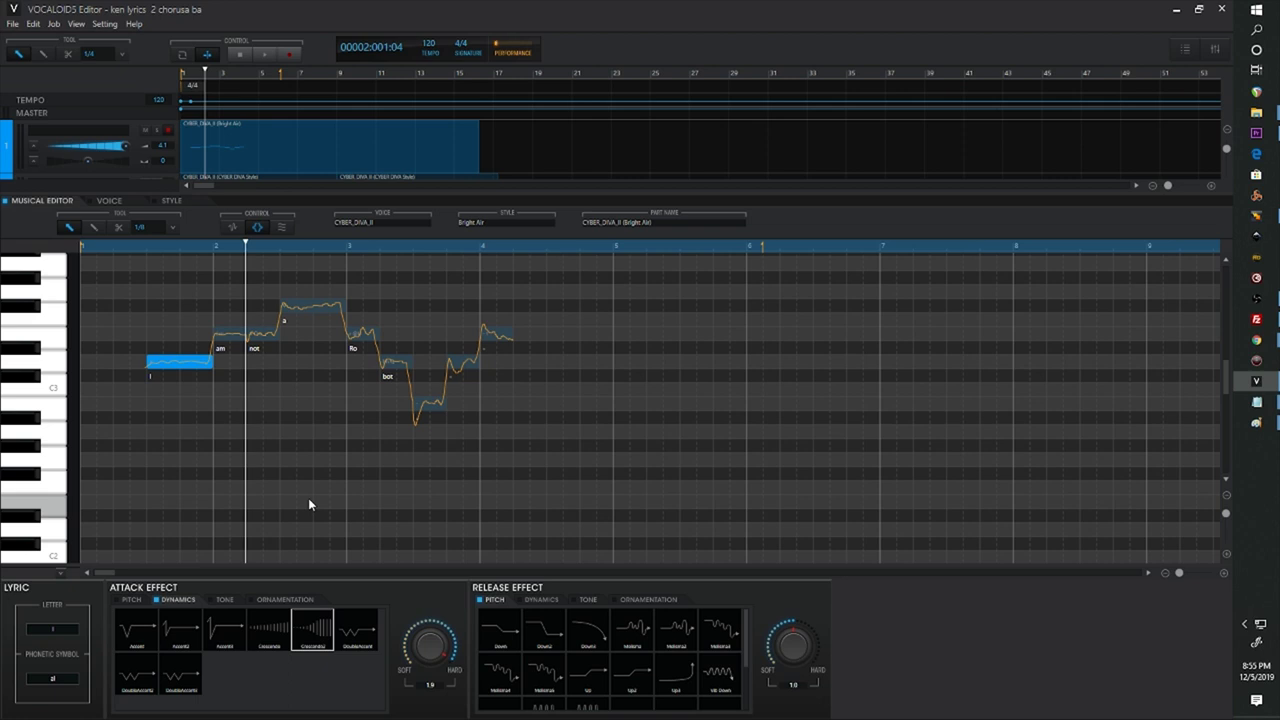
# Apply the three double-accent dynamics attack effects to the "I" note one after another, playing back each result.
pyautogui.click(360, 640)
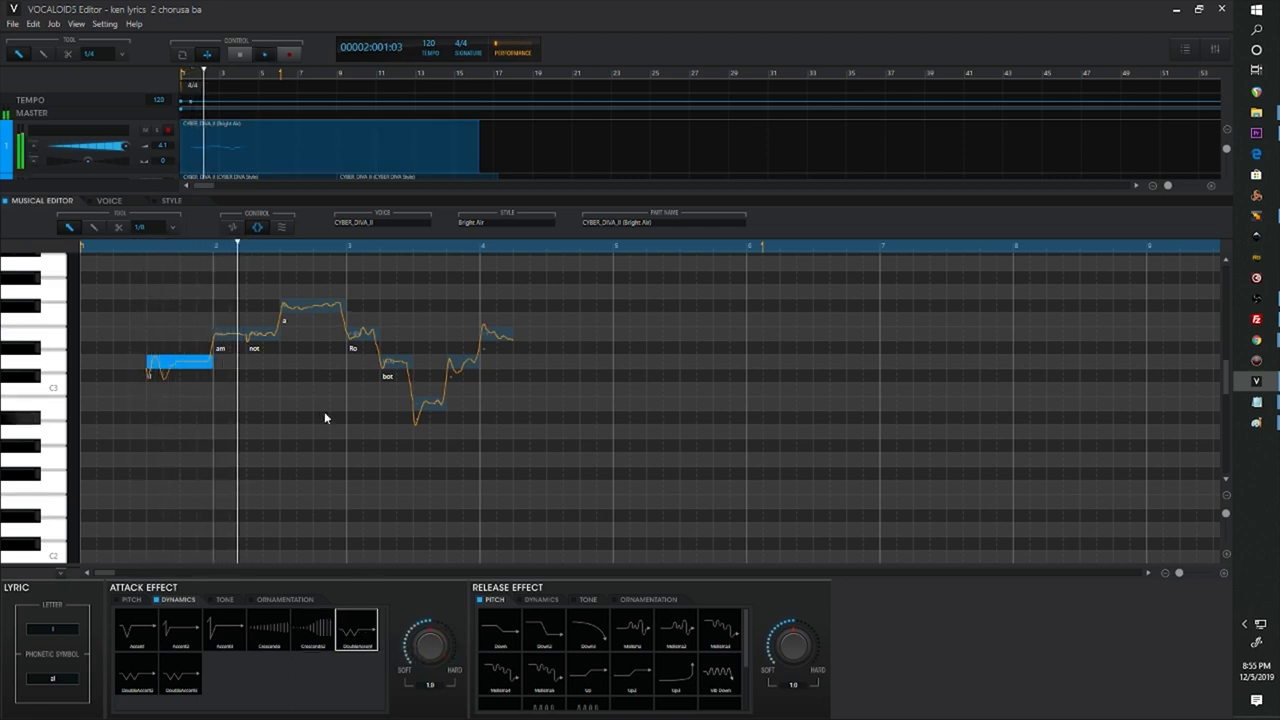
pyautogui.click(138, 672)
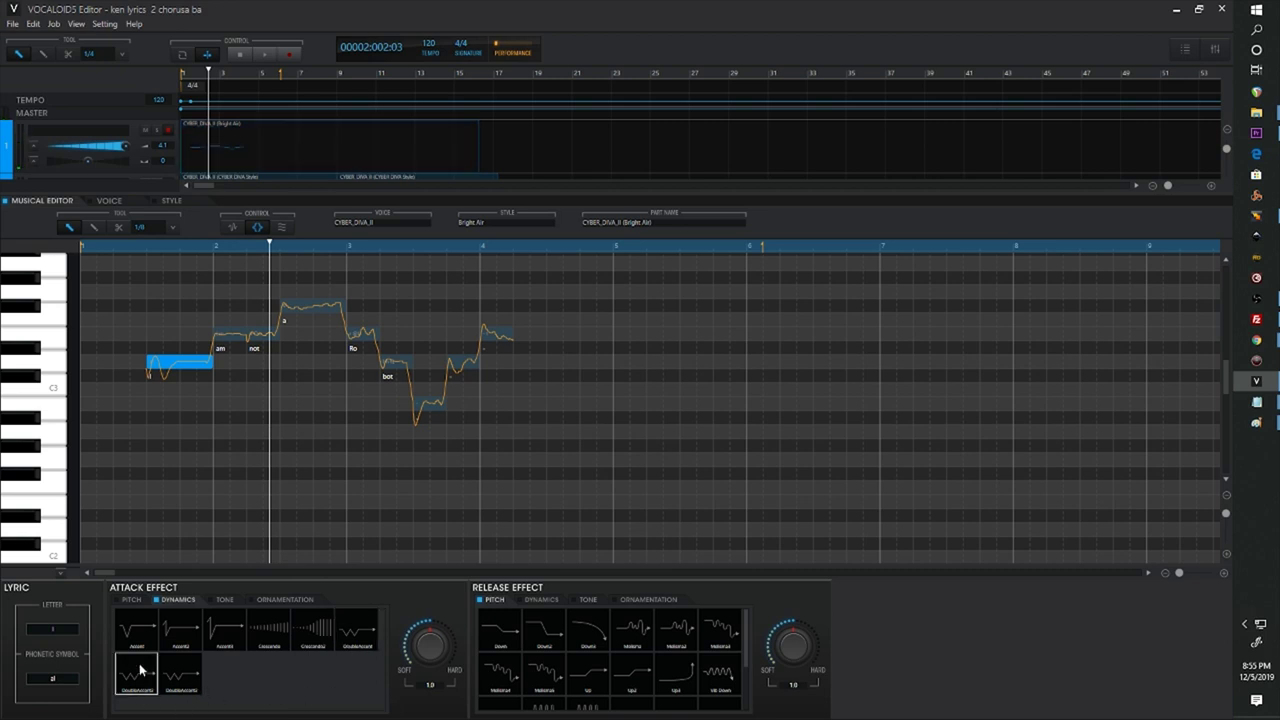
pyautogui.click(129, 246)
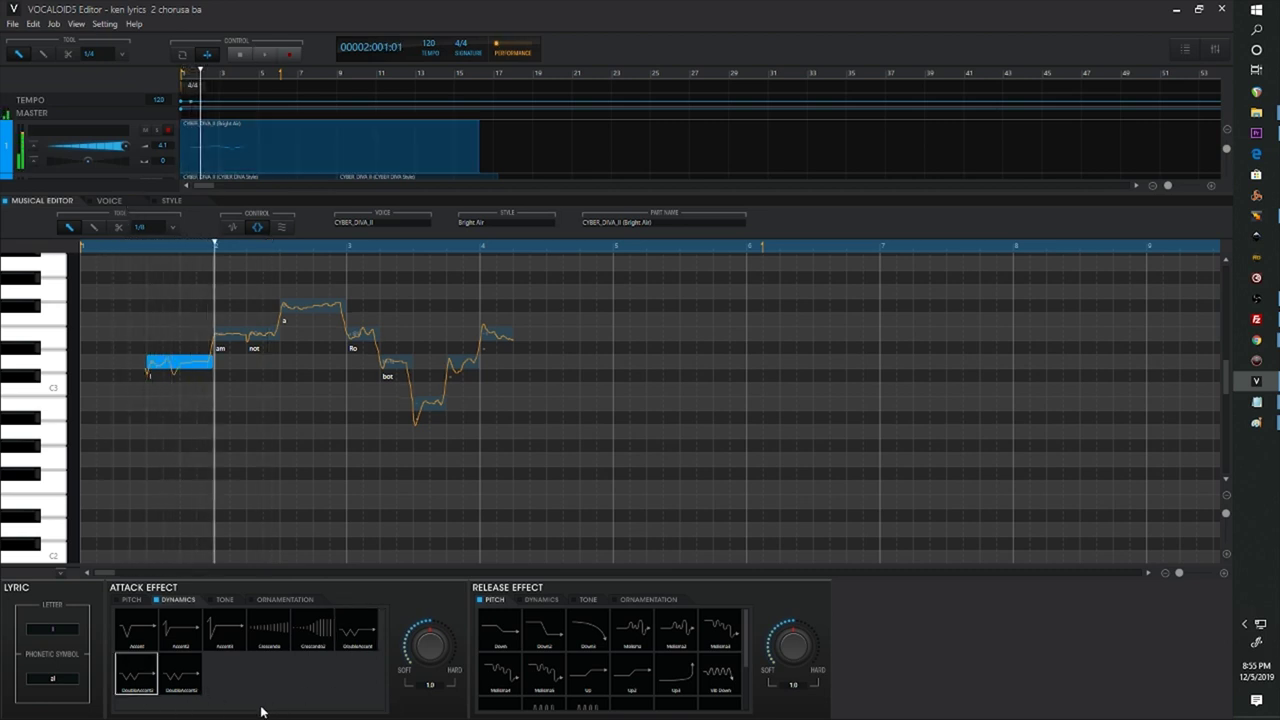
pyautogui.click(181, 672)
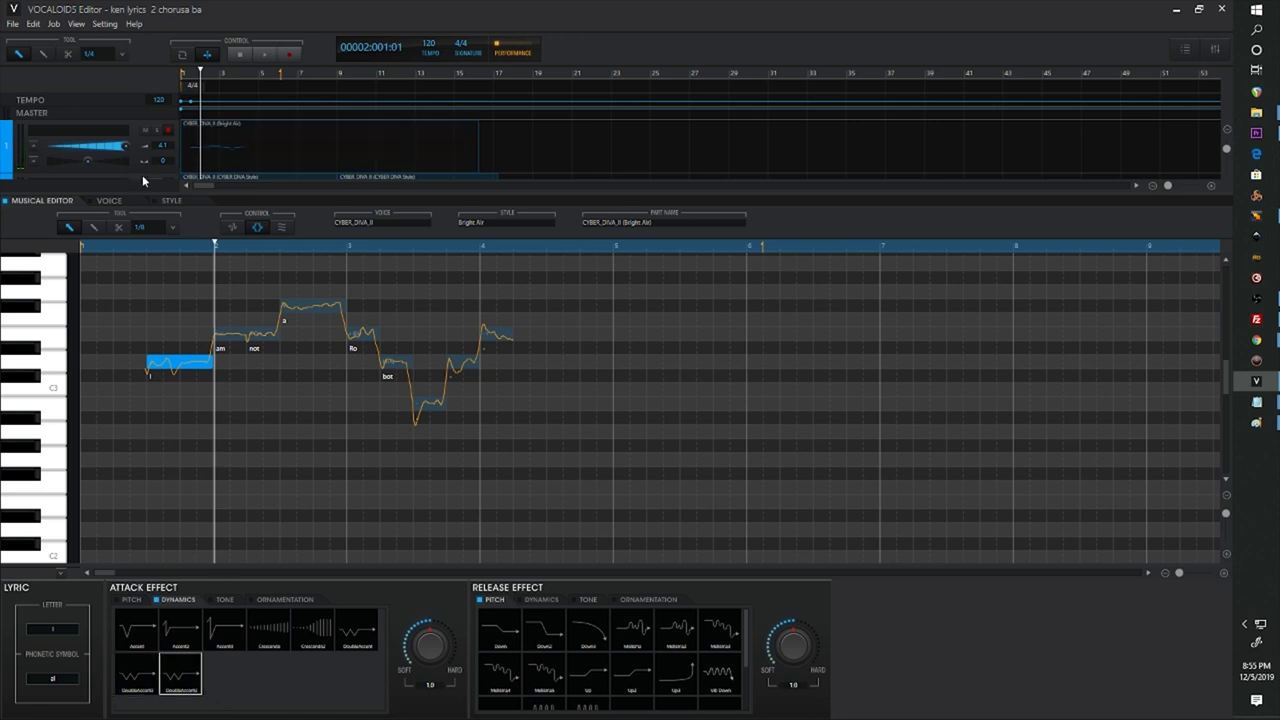
pyautogui.click(137, 245)
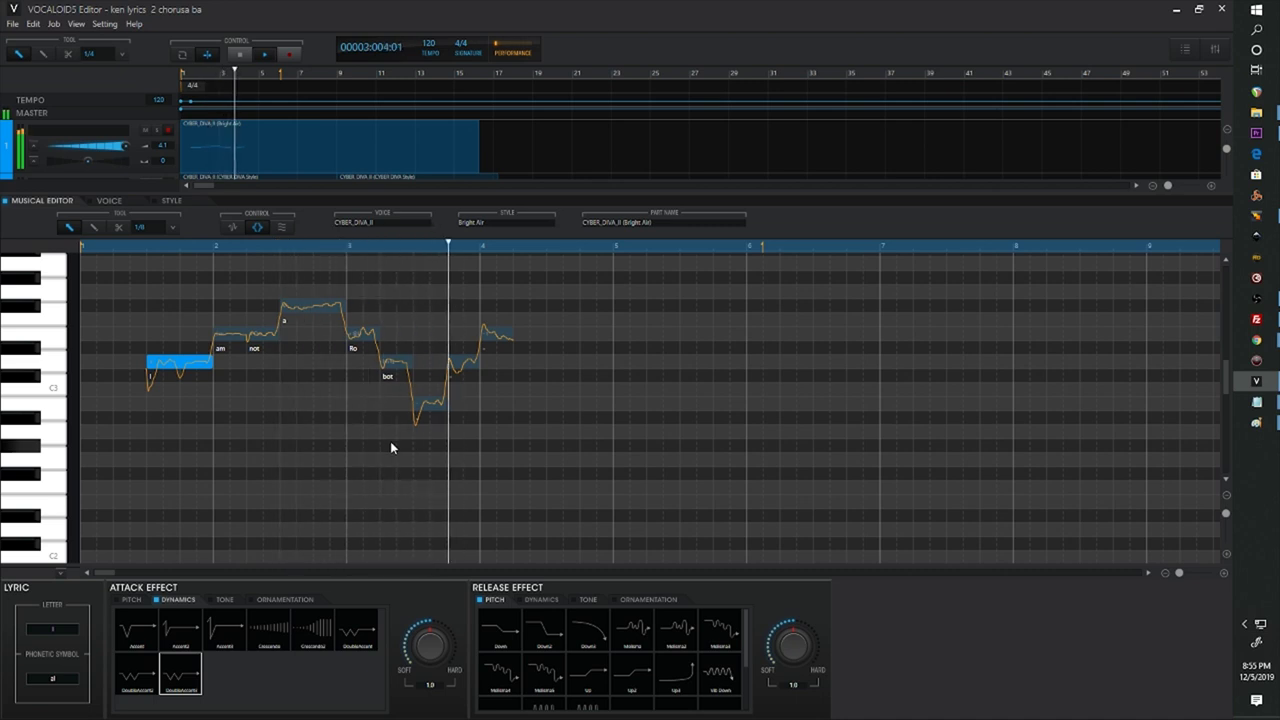
# Apply the "Airy" tone attack effect to the "I" note, play it back, and return to just before the note.
pyautogui.click(224, 600)
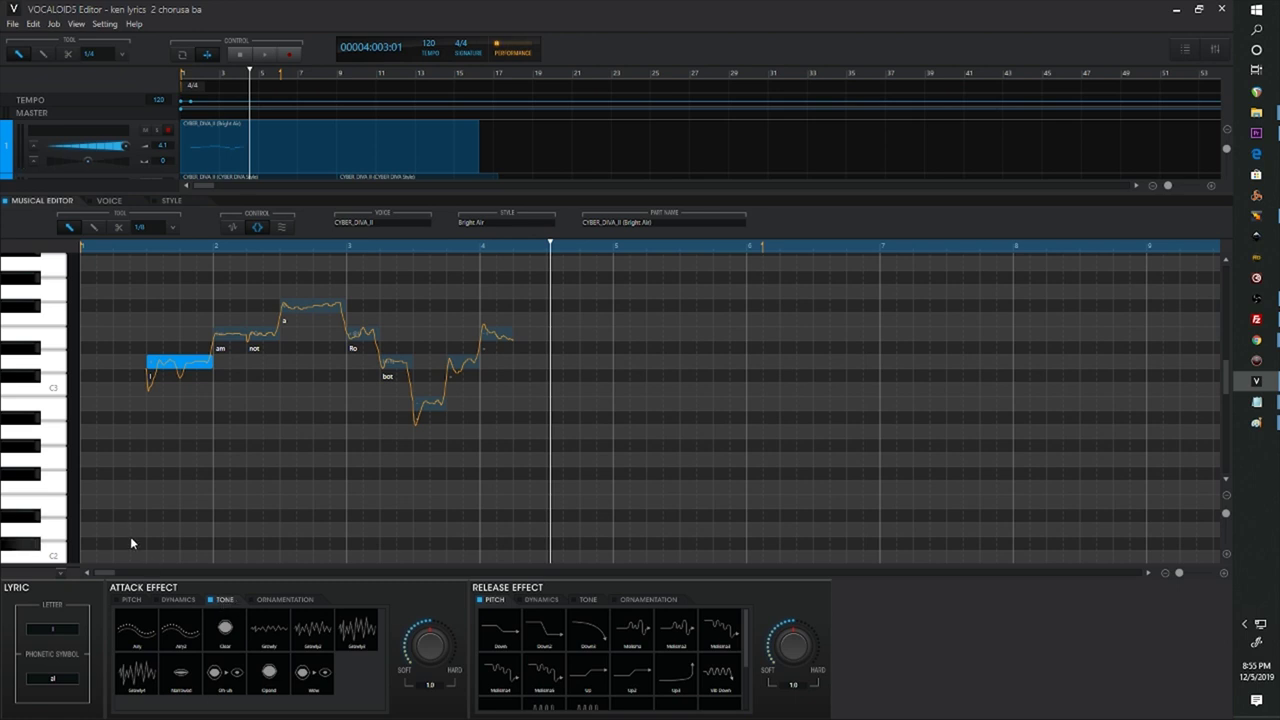
pyautogui.click(155, 626)
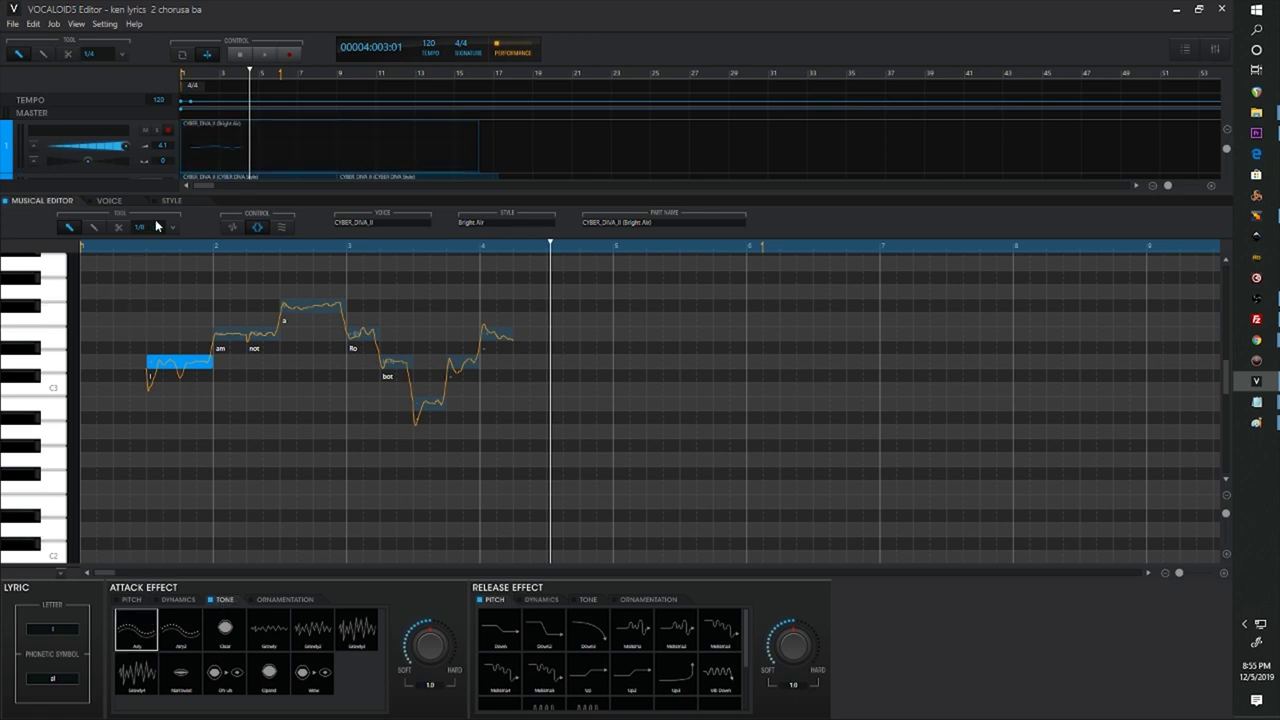
pyautogui.click(133, 246)
pyautogui.press('space')
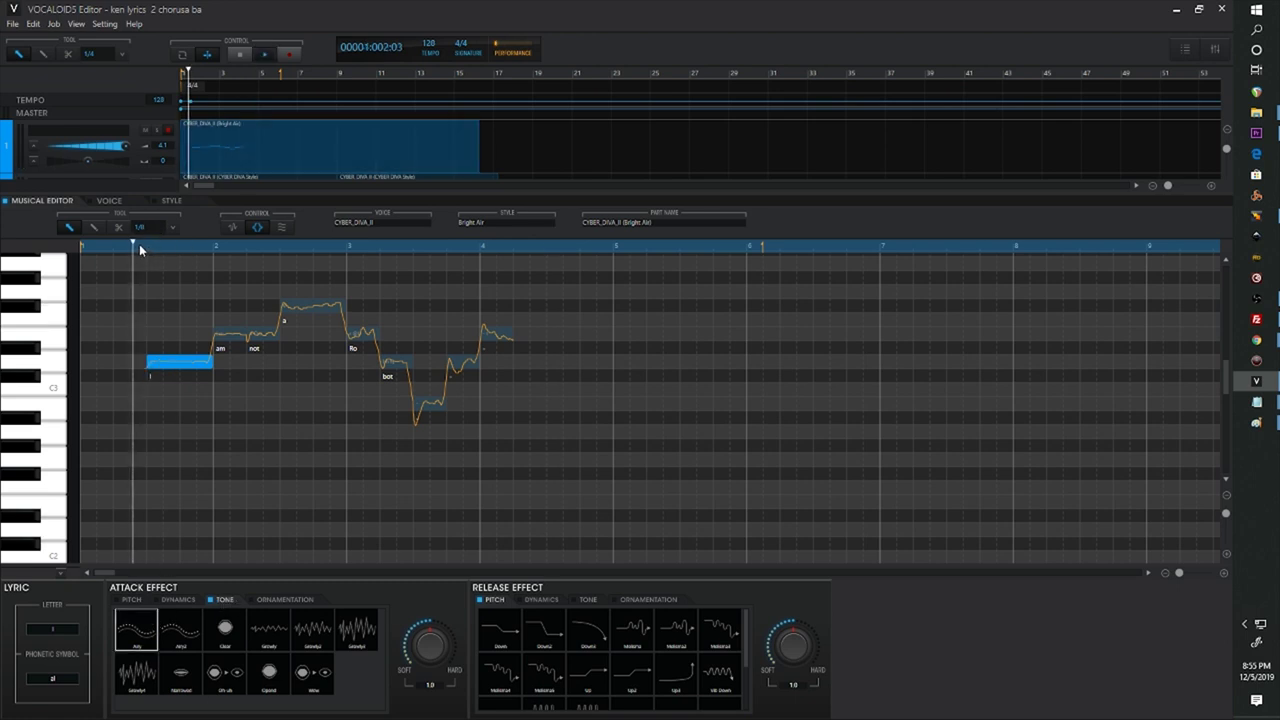
pyautogui.press('space')
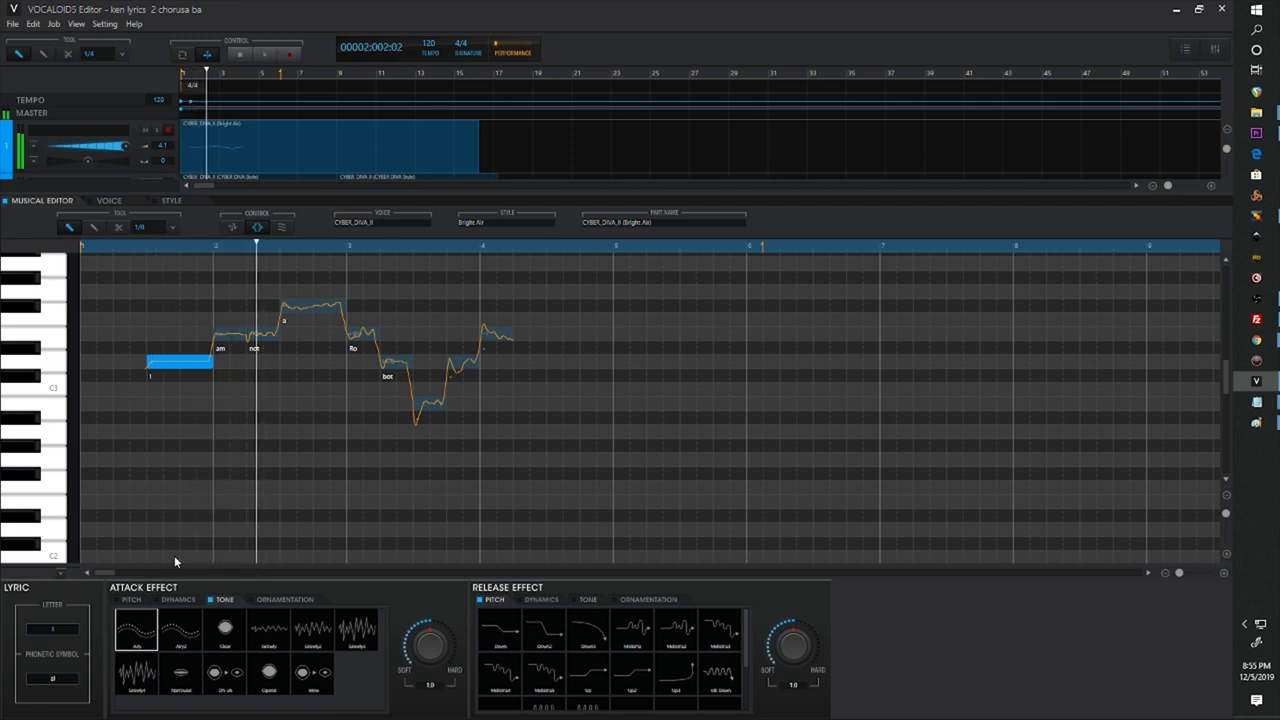
pyautogui.click(121, 245)
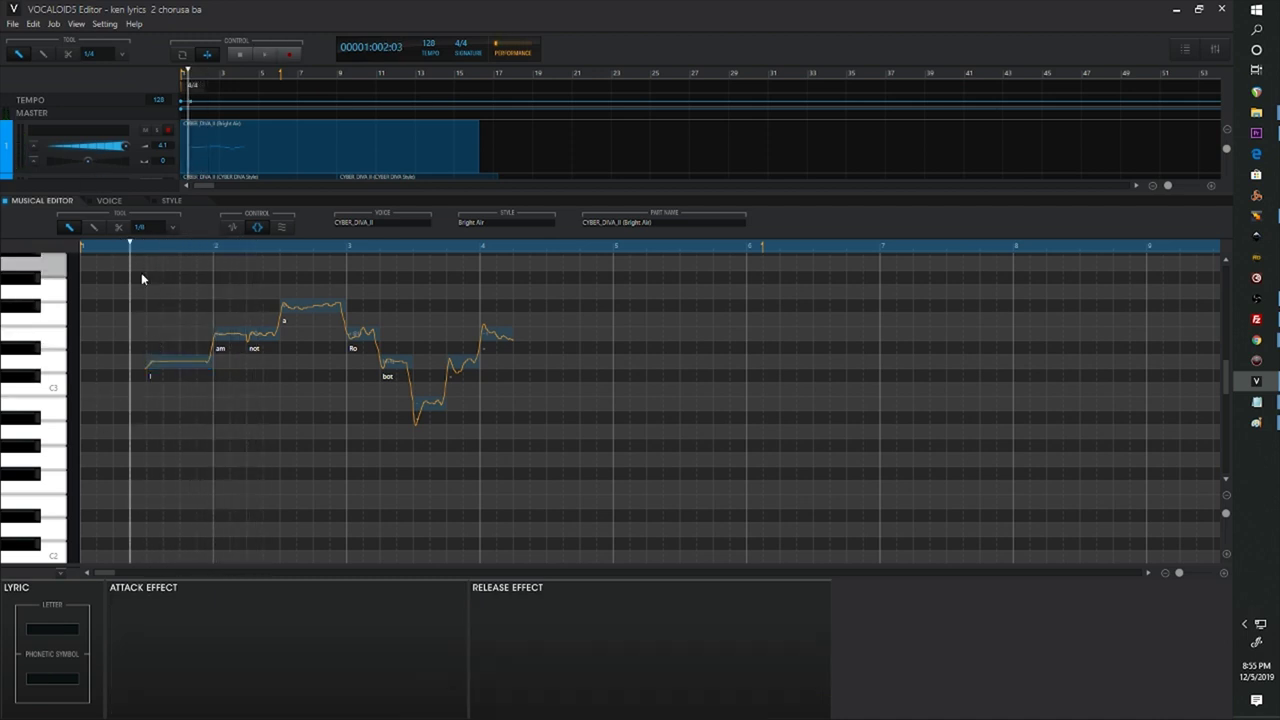
# Try the second airy tone attack effect on the "I" note and play the phrase back from just before it.
pyautogui.press('space')
pyautogui.click(171, 372)
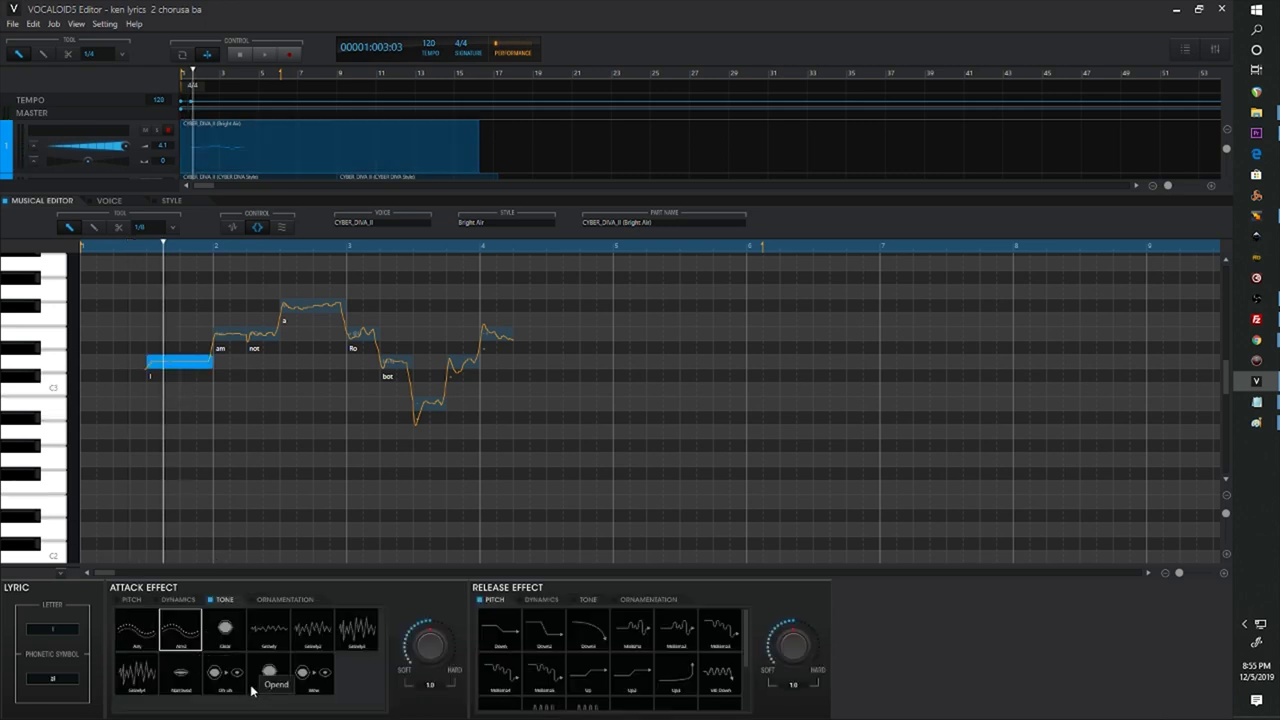
pyautogui.click(142, 248)
pyautogui.press('space')
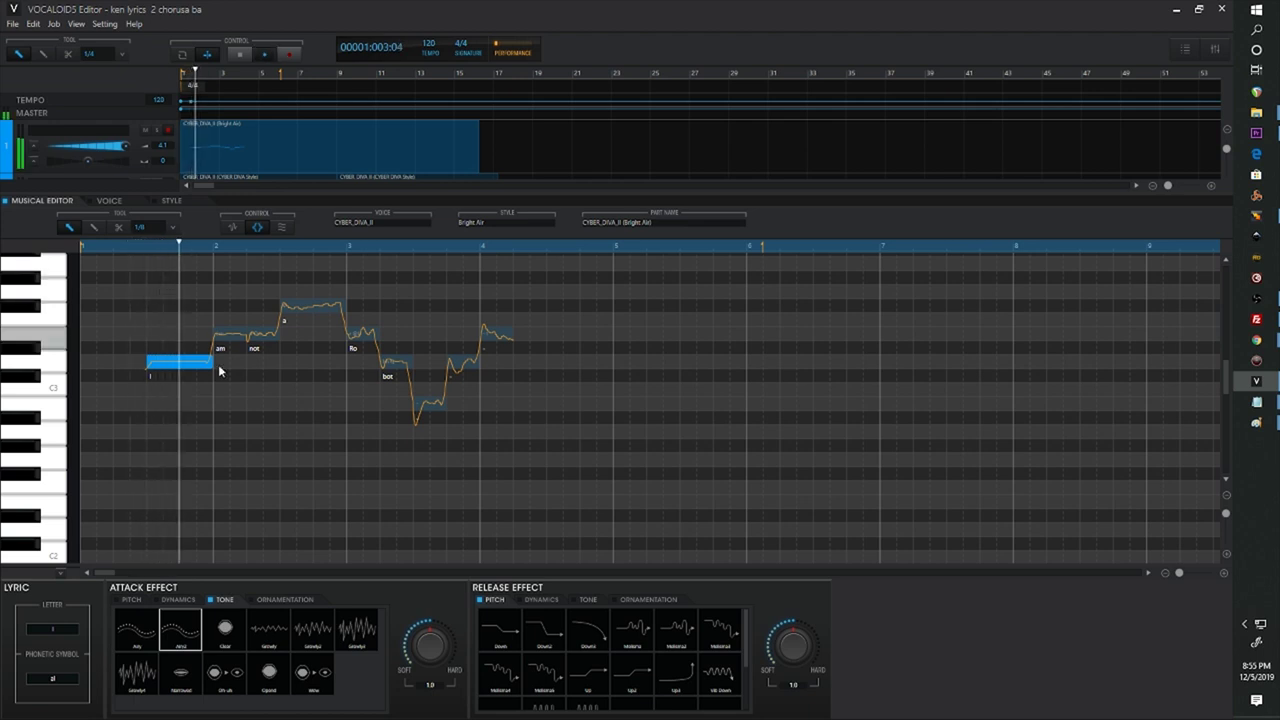
# Try the "Clear" and "Growly" tone attack effects on the "I" note, playing back each result.
pyautogui.click(230, 630)
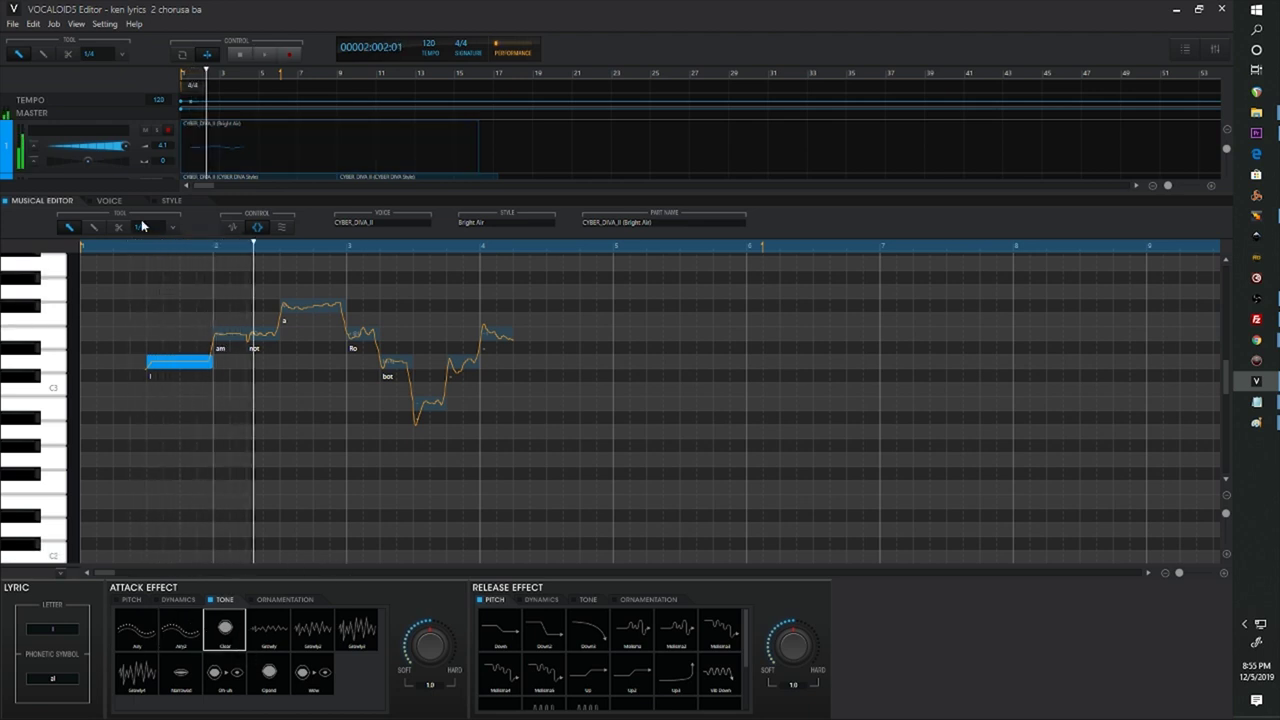
pyautogui.click(142, 250)
pyautogui.press('space')
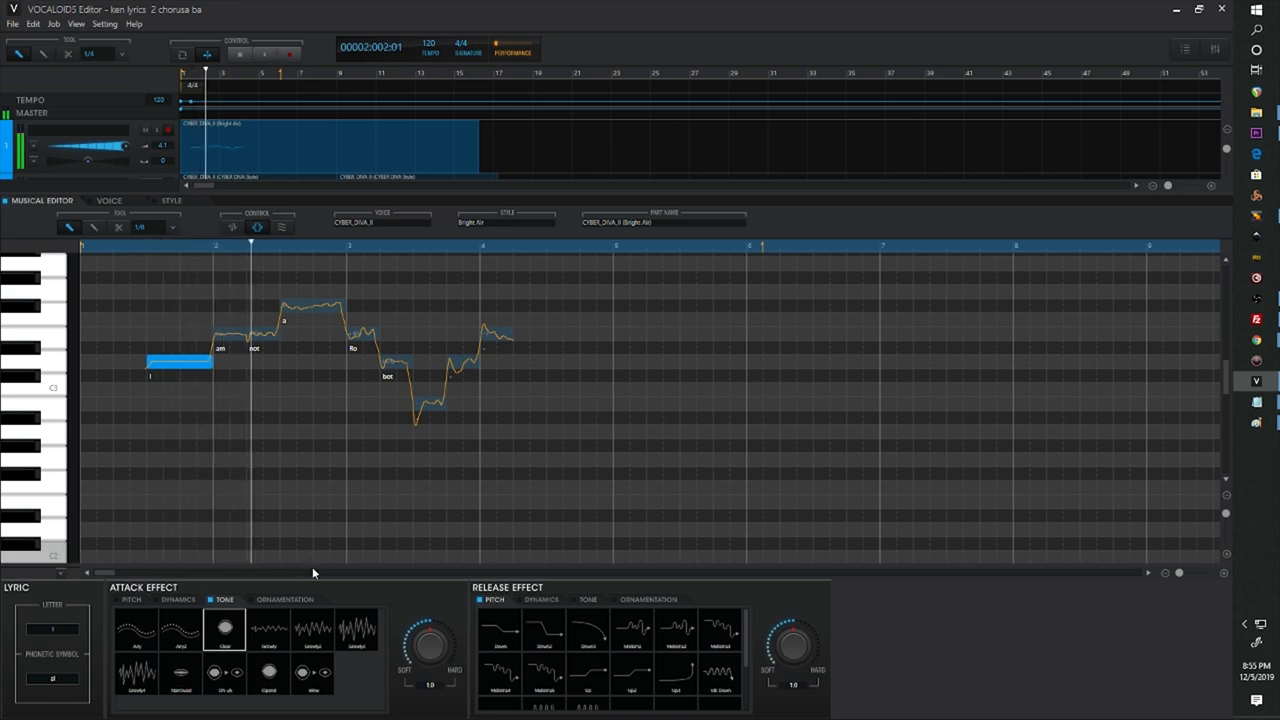
pyautogui.click(270, 632)
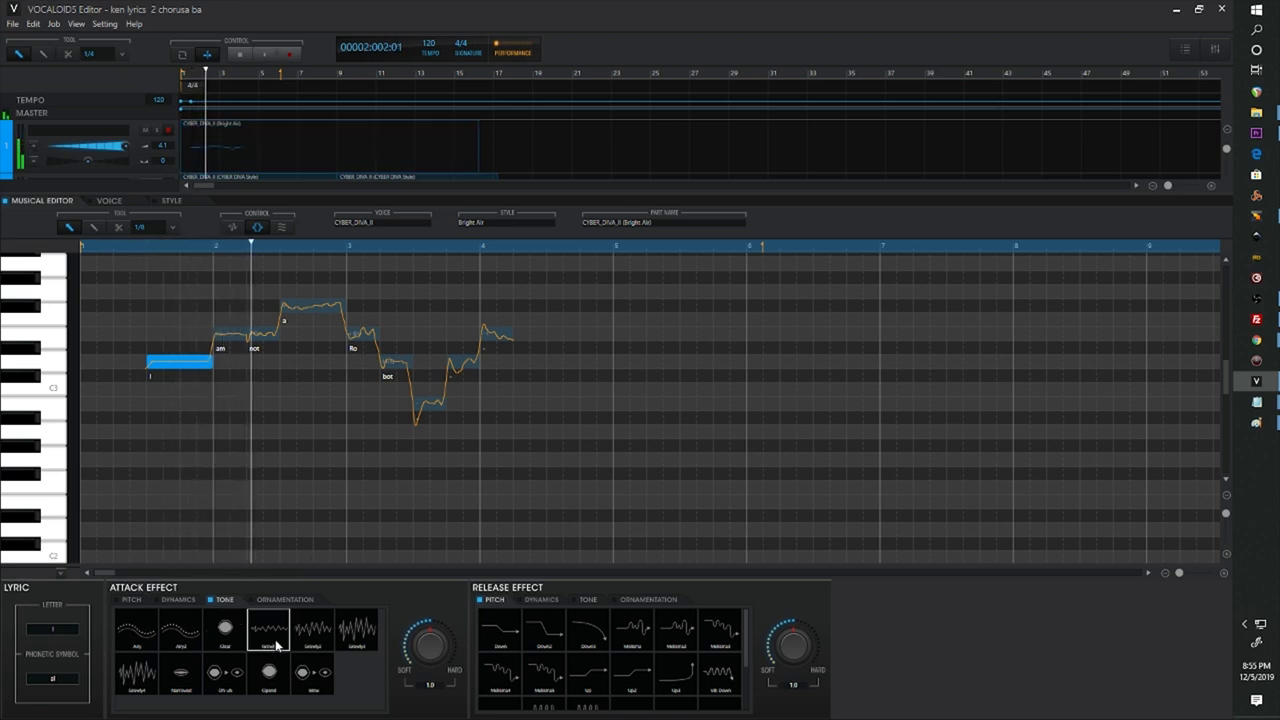
pyautogui.click(145, 250)
pyautogui.press('space')
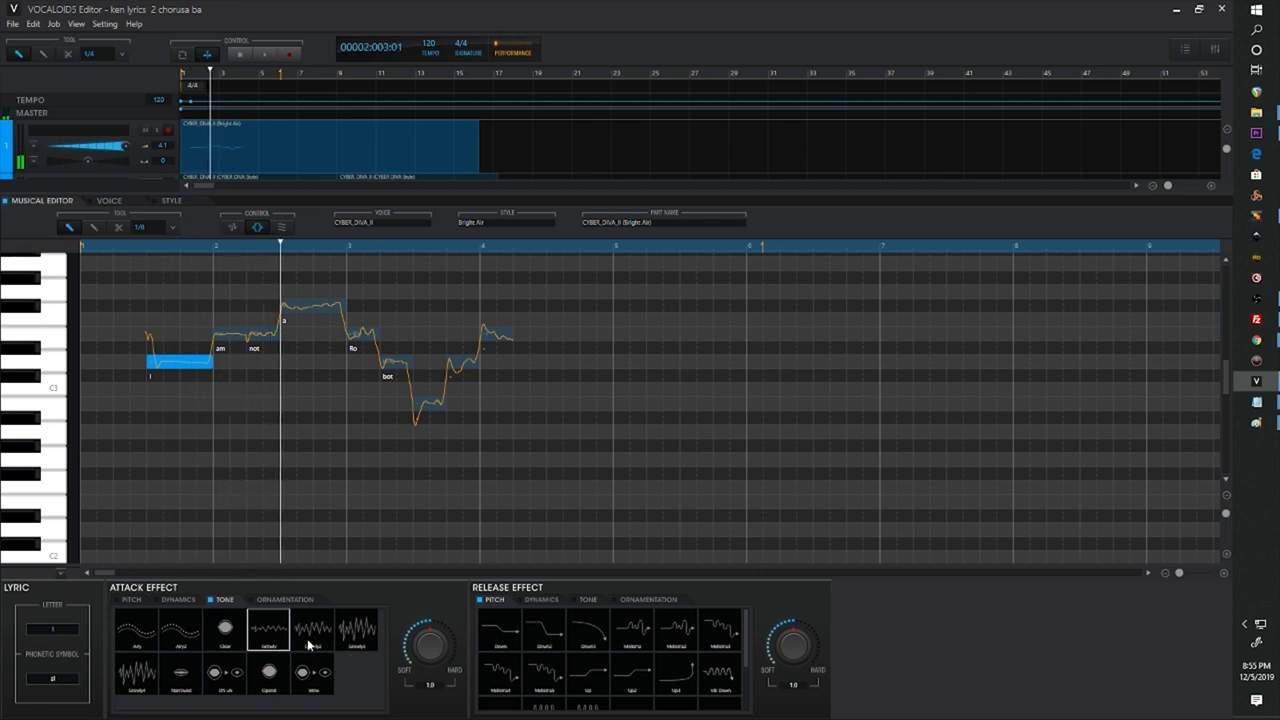
# Try the dense-wave ornamentation attack effect on the "I" note and play back the whole phrase.
pyautogui.click(270, 601)
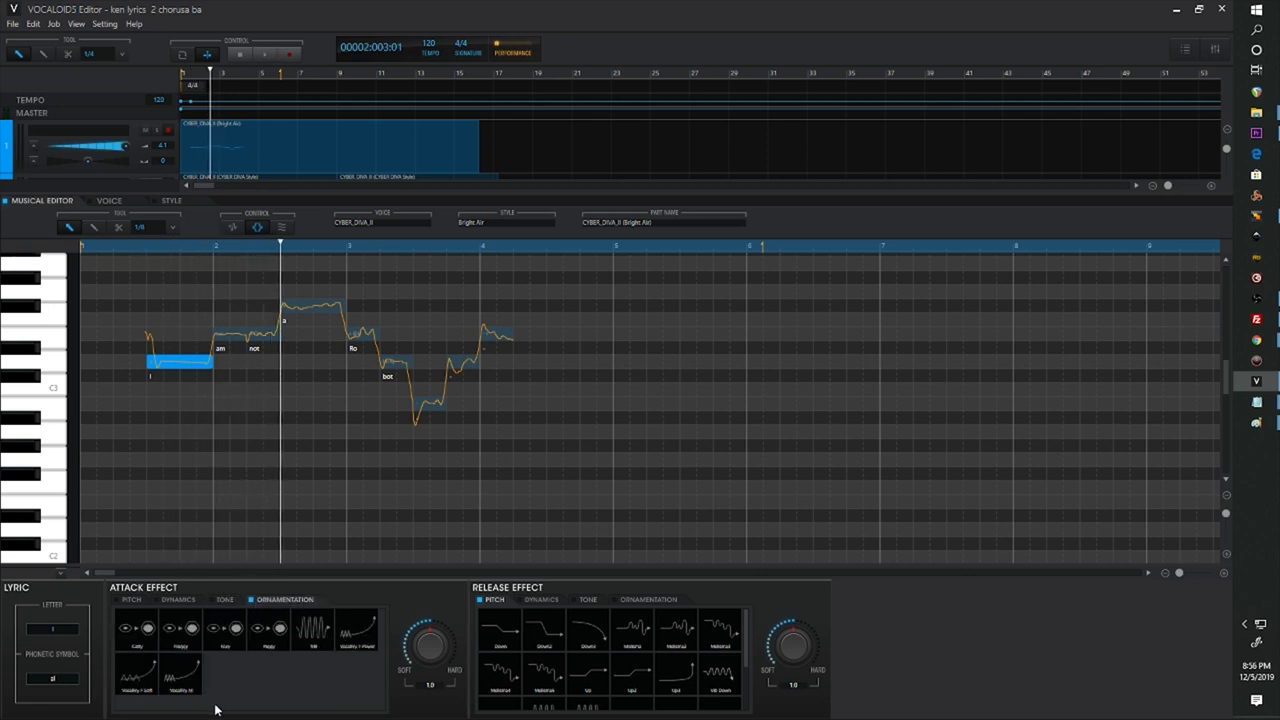
pyautogui.click(314, 638)
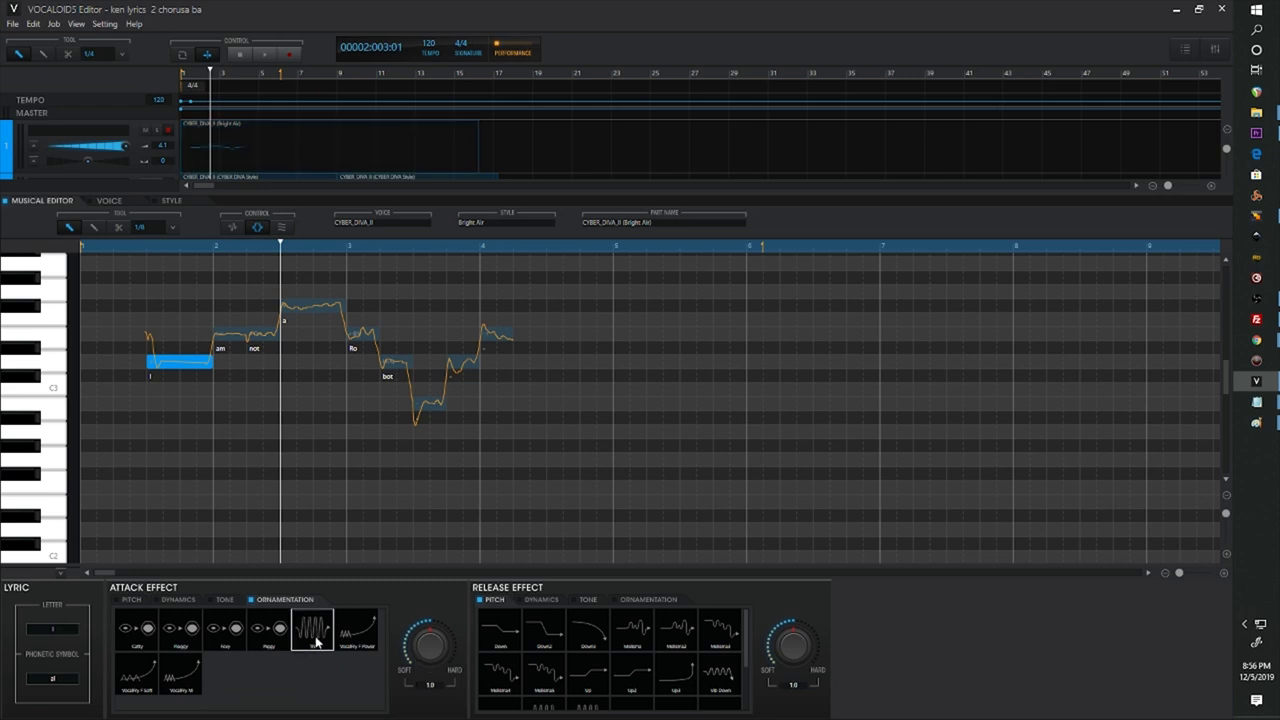
pyautogui.click(126, 247)
pyautogui.press('space')
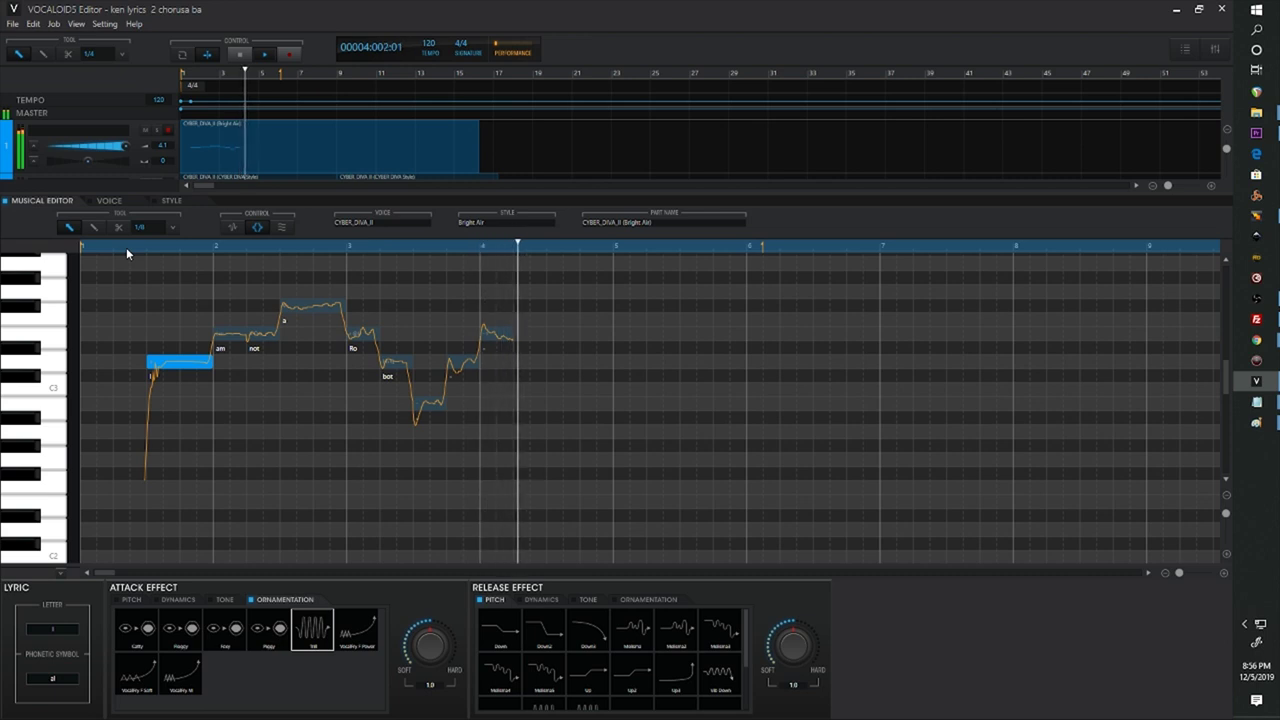
pyautogui.press('space')
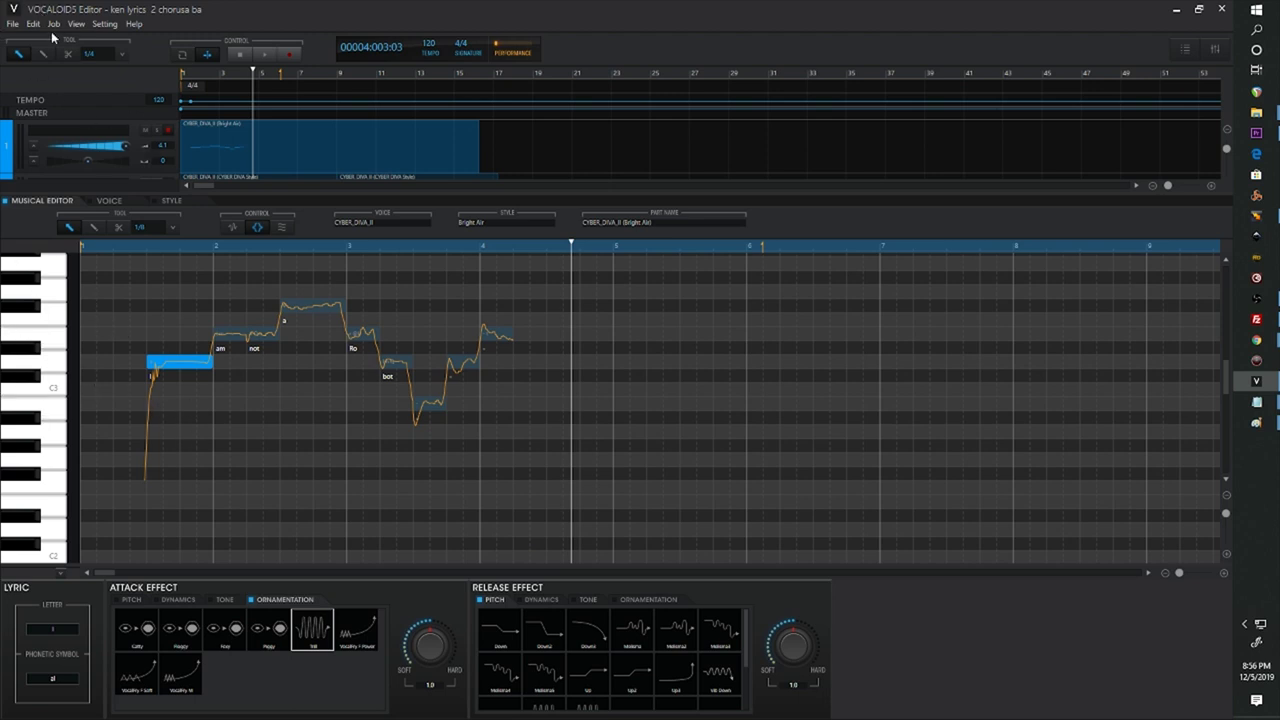
# Delete the old phrase and draw six new notes from beat 3 of bar 1: D3, C3, G3, A#3, C4 and G3.
pyautogui.moveTo(562, 289); pyautogui.dragTo(100, 480)
pyautogui.press('Delete')
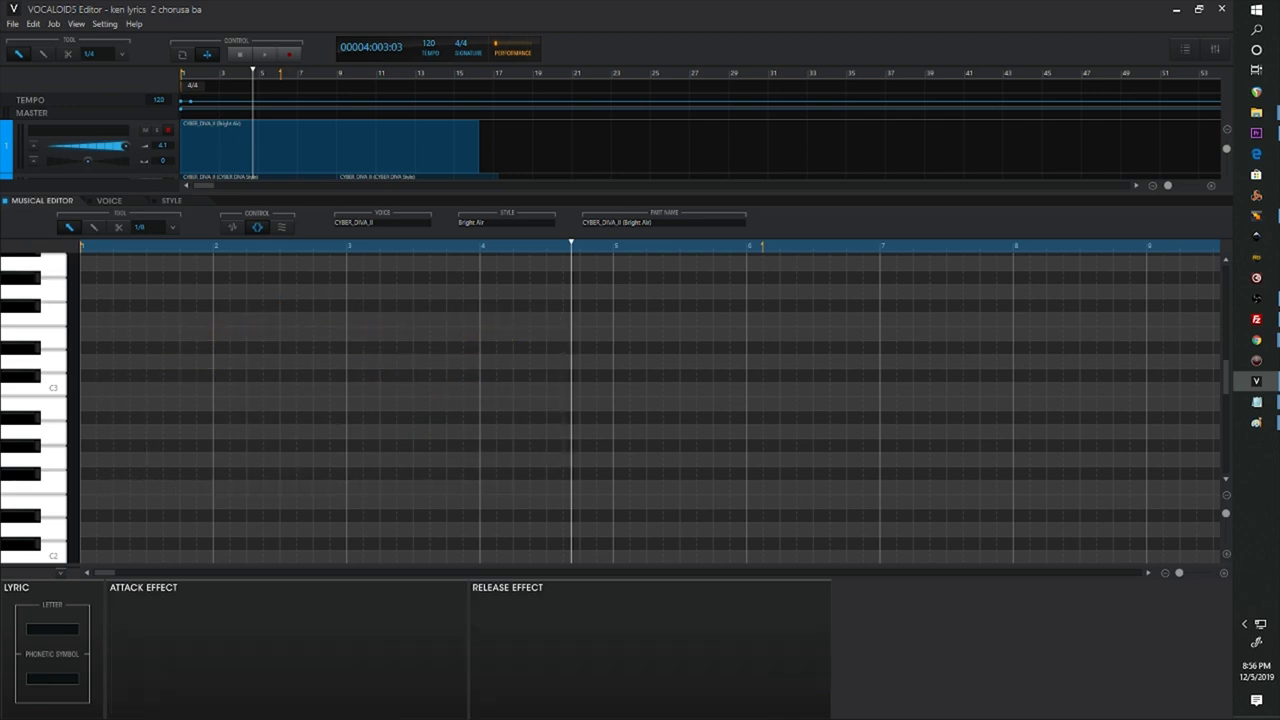
pyautogui.click(40, 54)
pyautogui.moveTo(148, 360)
pyautogui.mouseDown()
pyautogui.moveTo(213, 361)
pyautogui.moveTo(260, 397)
pyautogui.moveTo(247, 397)
pyautogui.mouseUp()
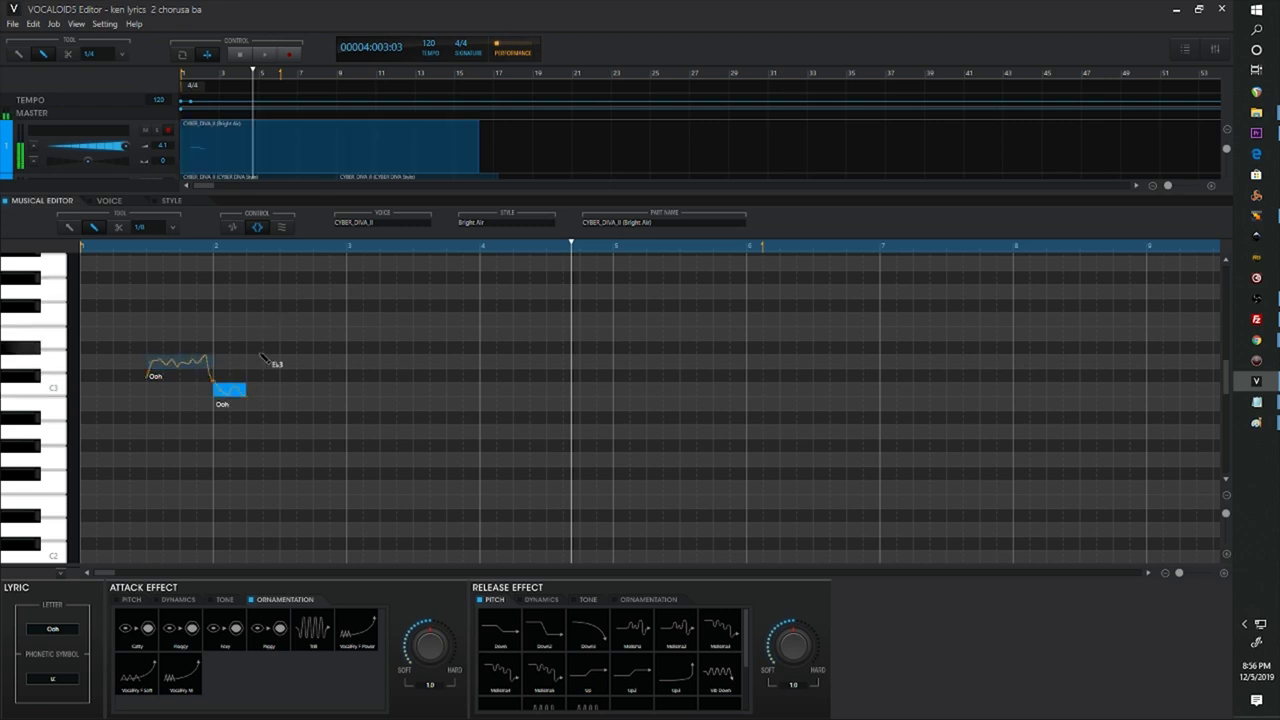
pyautogui.moveTo(236, 292); pyautogui.dragTo(267, 303)
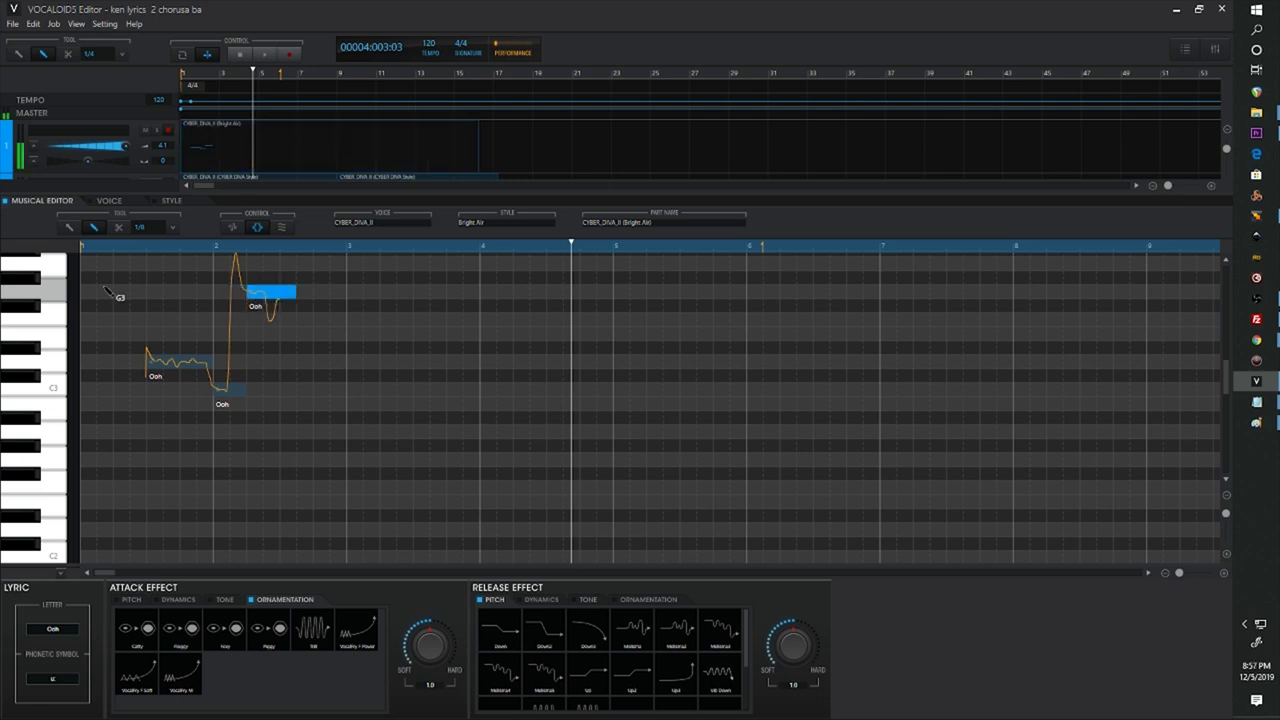
pyautogui.scroll(3, 265, 305)
pyautogui.click(286, 348)
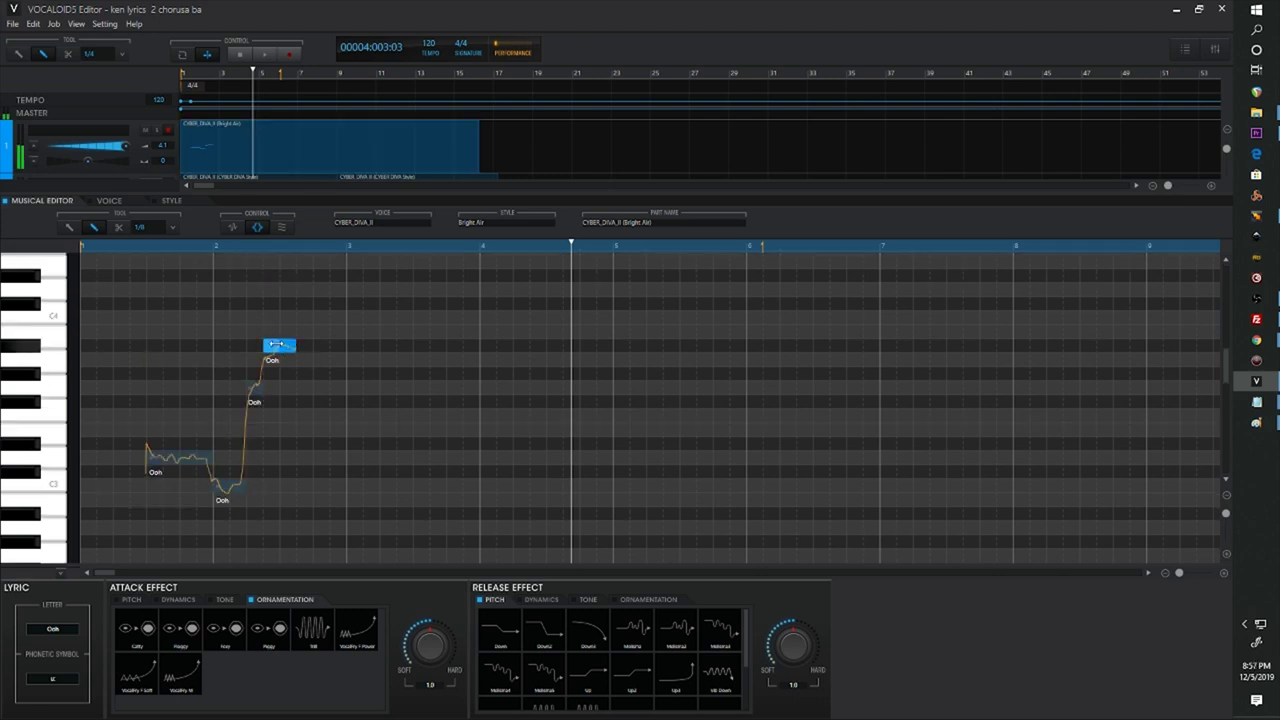
pyautogui.moveTo(287, 351); pyautogui.dragTo(279, 349)
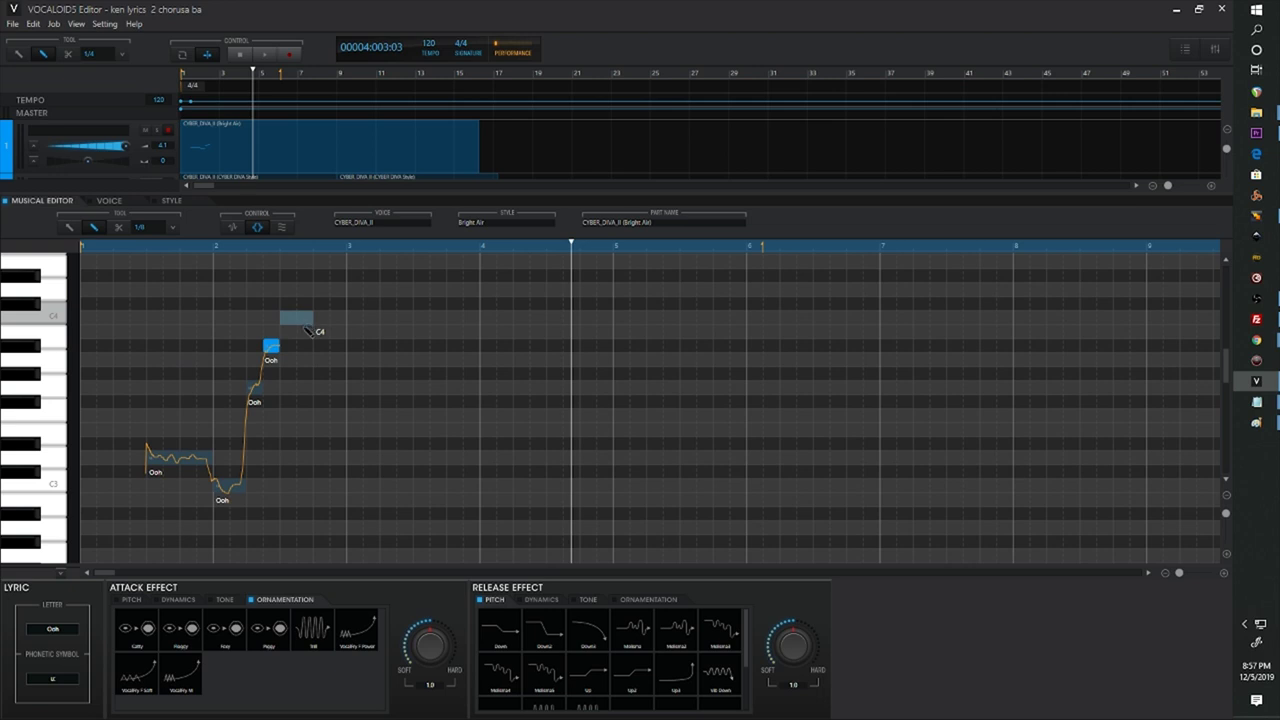
pyautogui.click(307, 330)
pyautogui.click(322, 390)
# Enter the lyrics "I am alive today" across the six notes, starting from the first note.
pyautogui.doubleClick(158, 472)
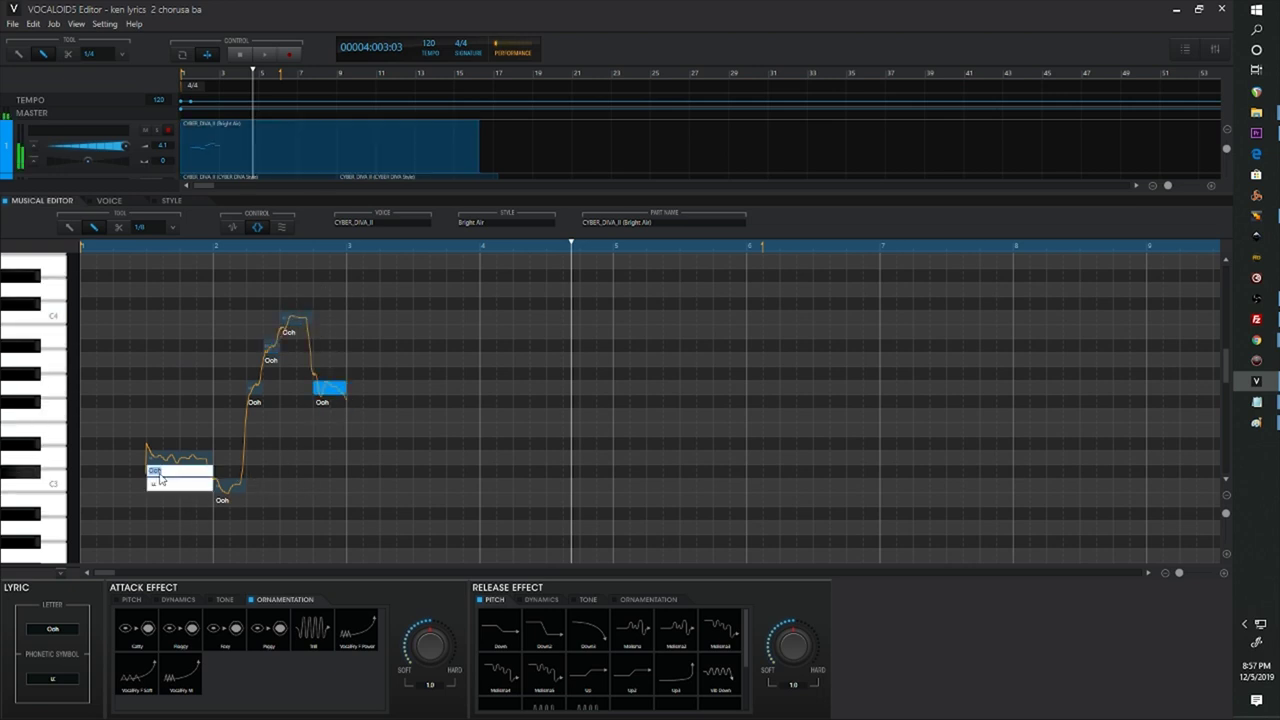
pyautogui.write('I')
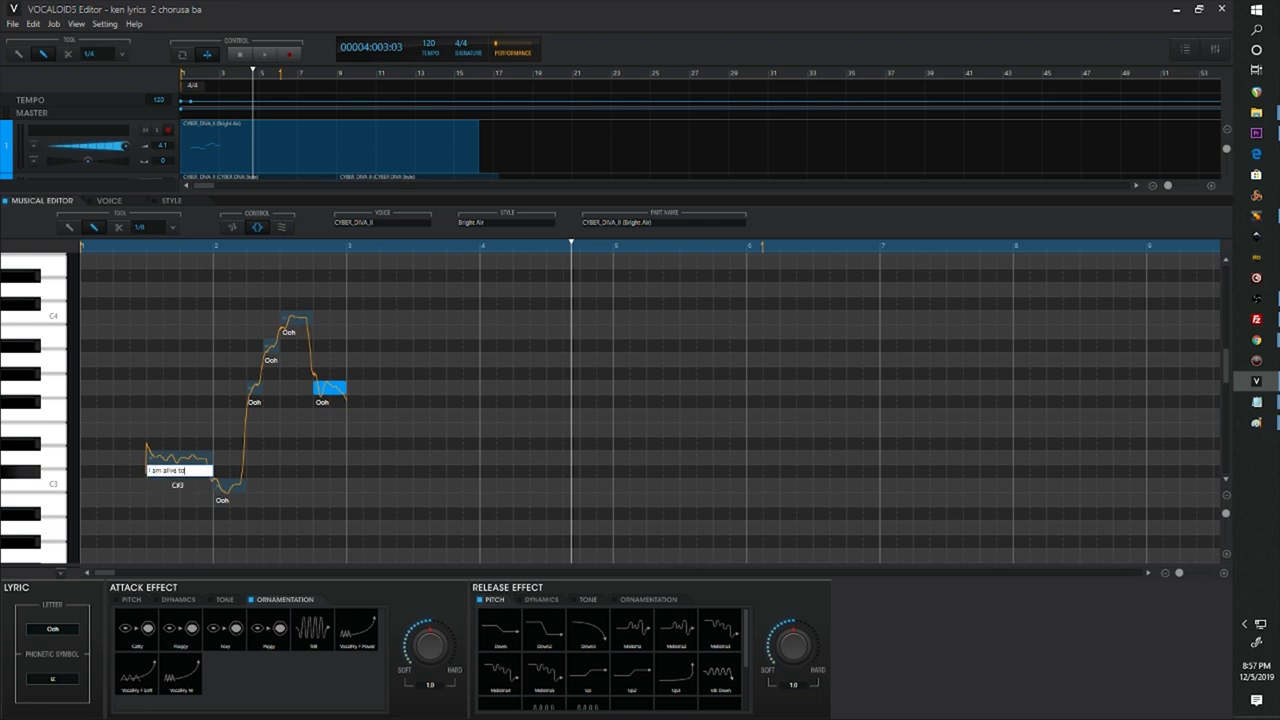
pyautogui.write(' am a live to day')
pyautogui.press('Return')
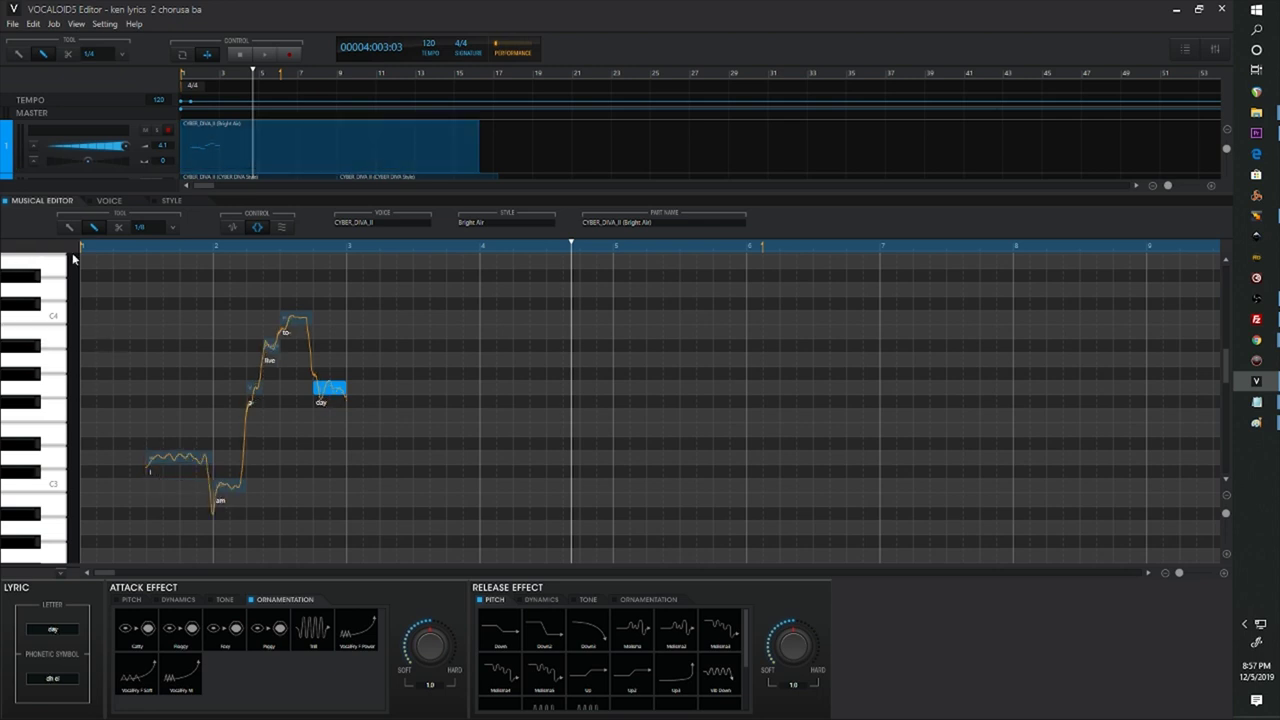
# Play back the new phrase, replay it from just before the "I" note, and return the playhead to the song start.
pyautogui.press('space')
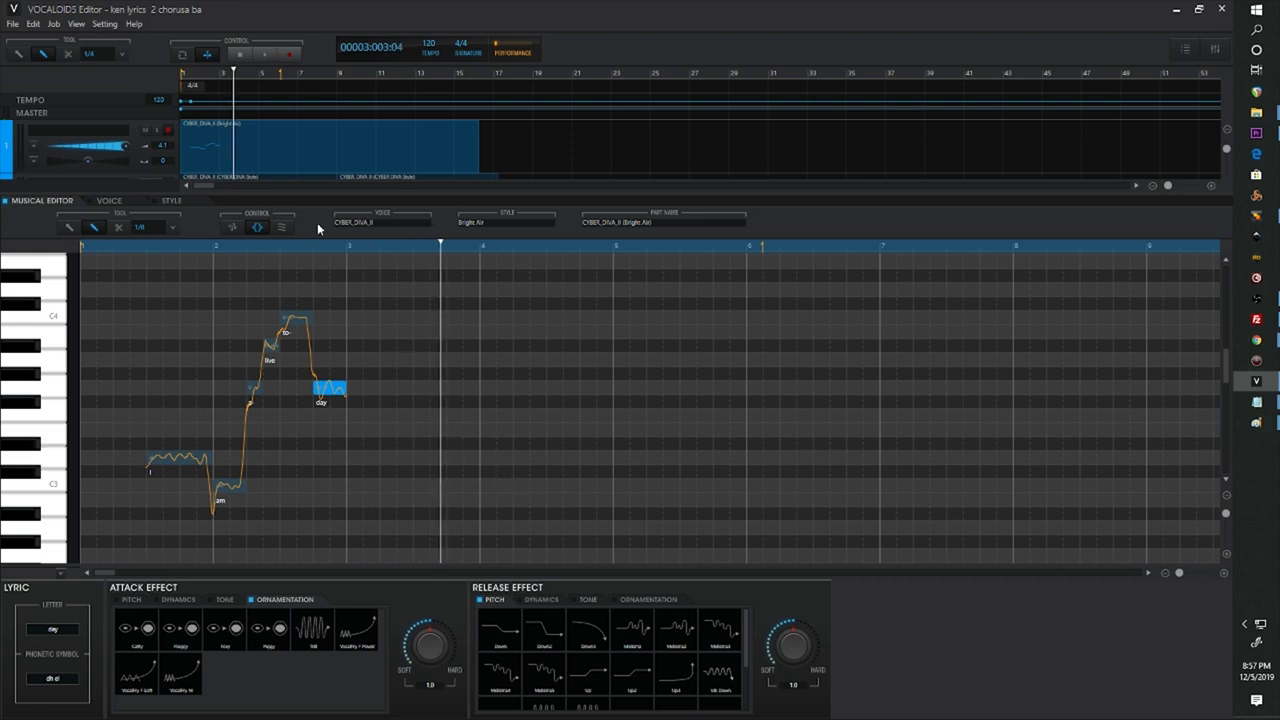
pyautogui.click(132, 245)
pyautogui.press('space')
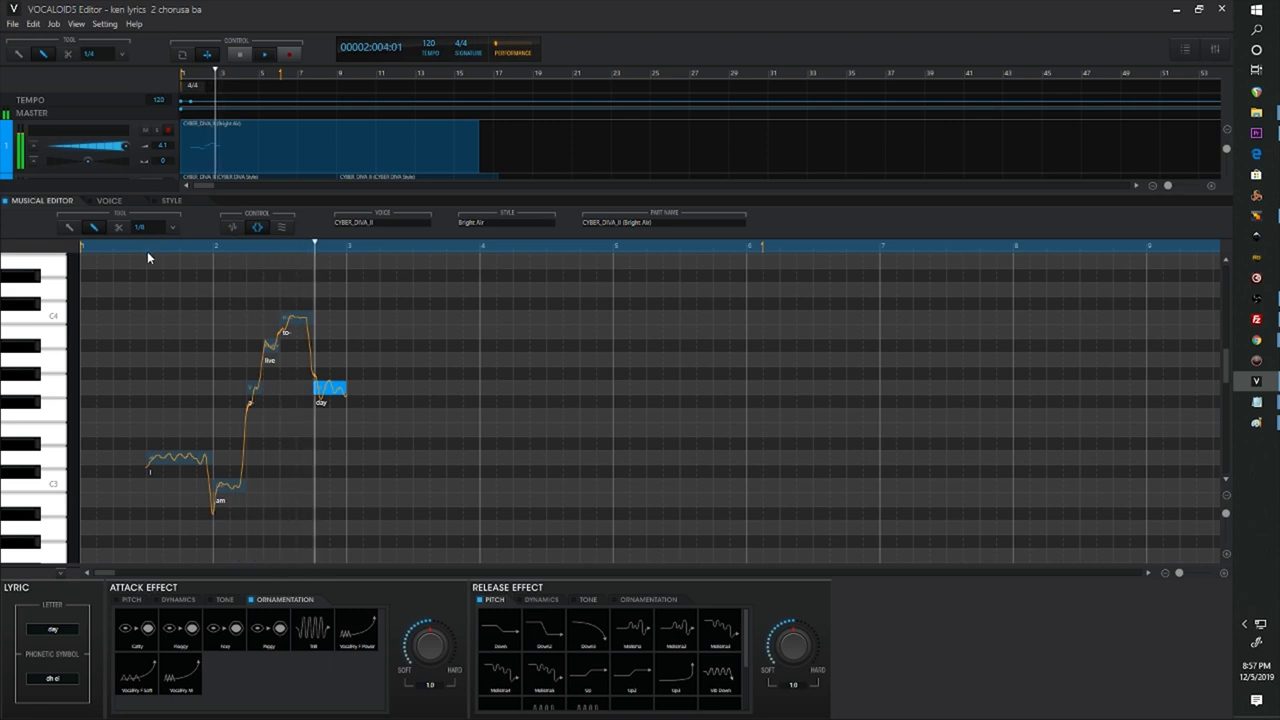
pyautogui.click(240, 57)
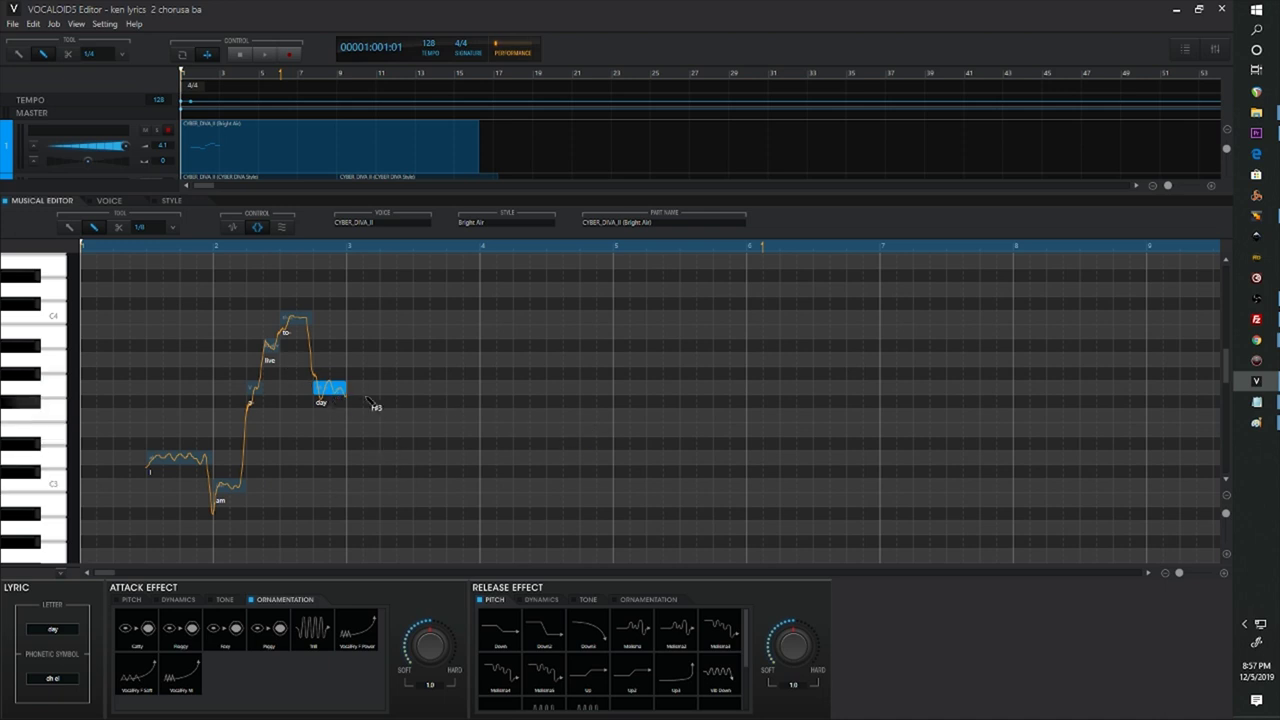
# Move "day" to the start of bar 3, shift "to-" and "live" one step later, lengthen "live" and "a-" to quarter notes, and play back.
pyautogui.click(69, 227)
pyautogui.moveTo(330, 389); pyautogui.dragTo(363, 390)
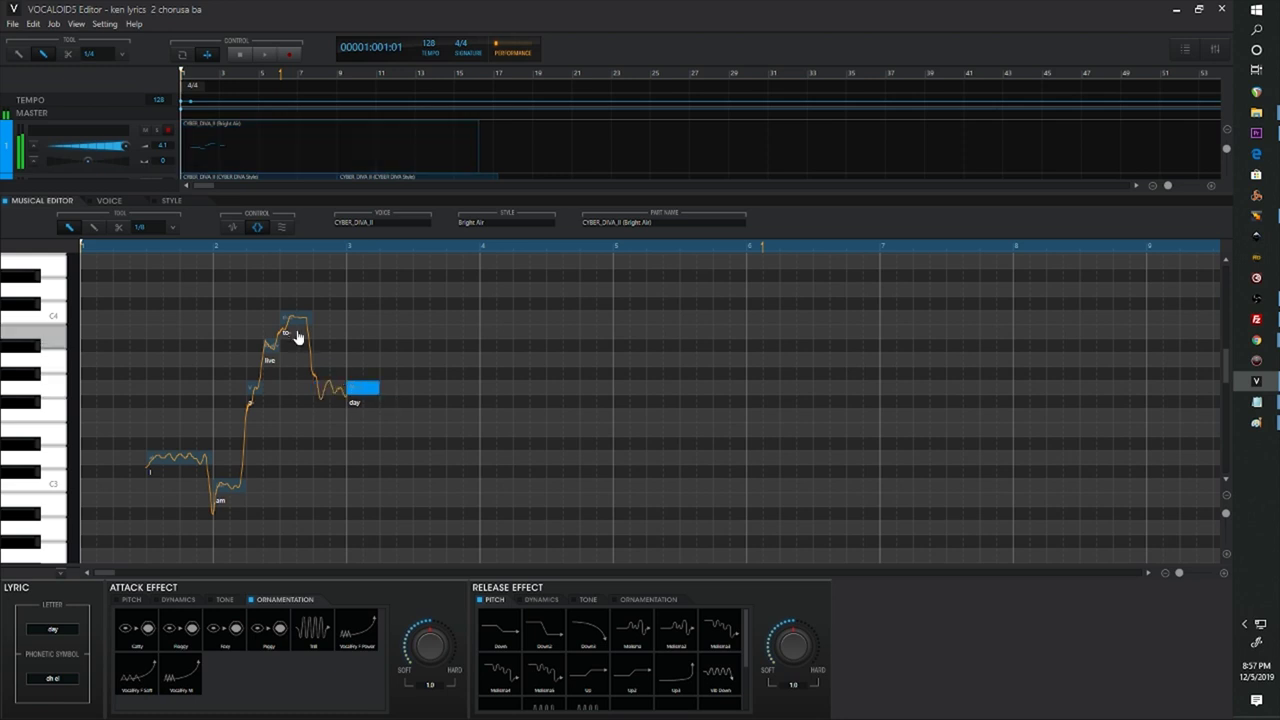
pyautogui.click(300, 334)
pyautogui.click(300, 322)
pyautogui.moveTo(300, 329); pyautogui.dragTo(298, 362)
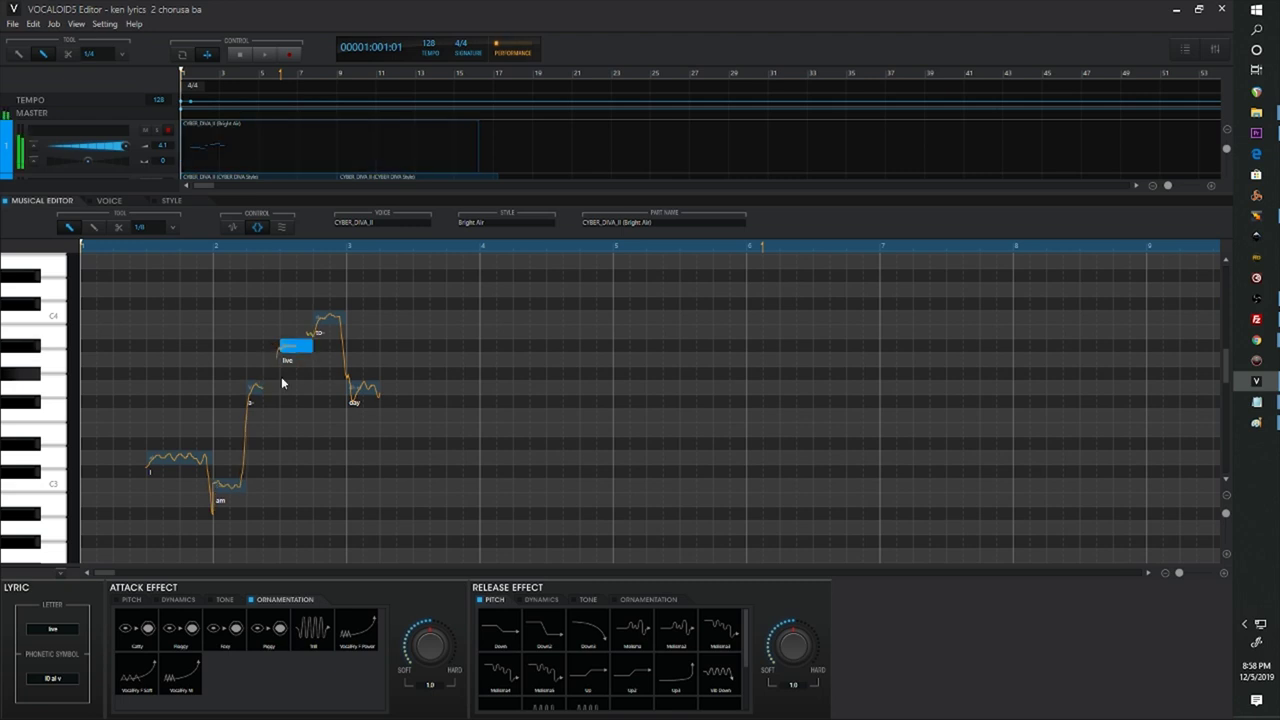
pyautogui.moveTo(261, 388); pyautogui.dragTo(279, 388)
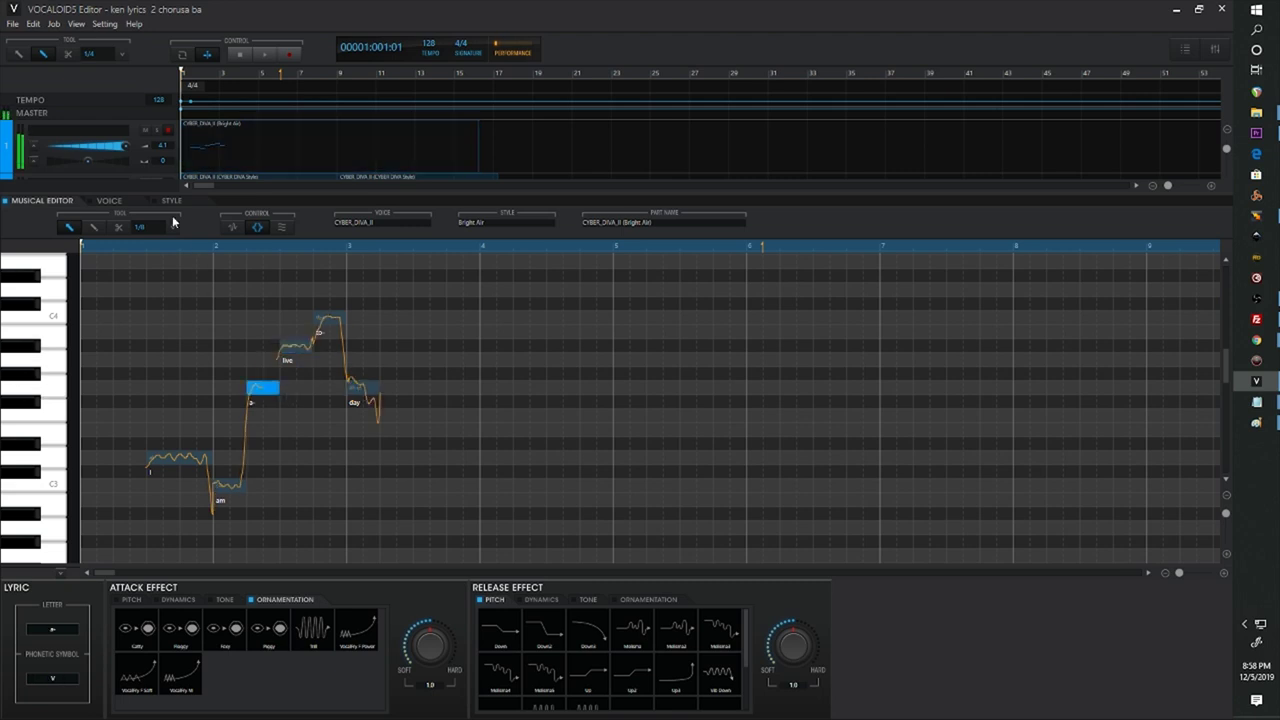
pyautogui.click(145, 244)
pyautogui.press('space')
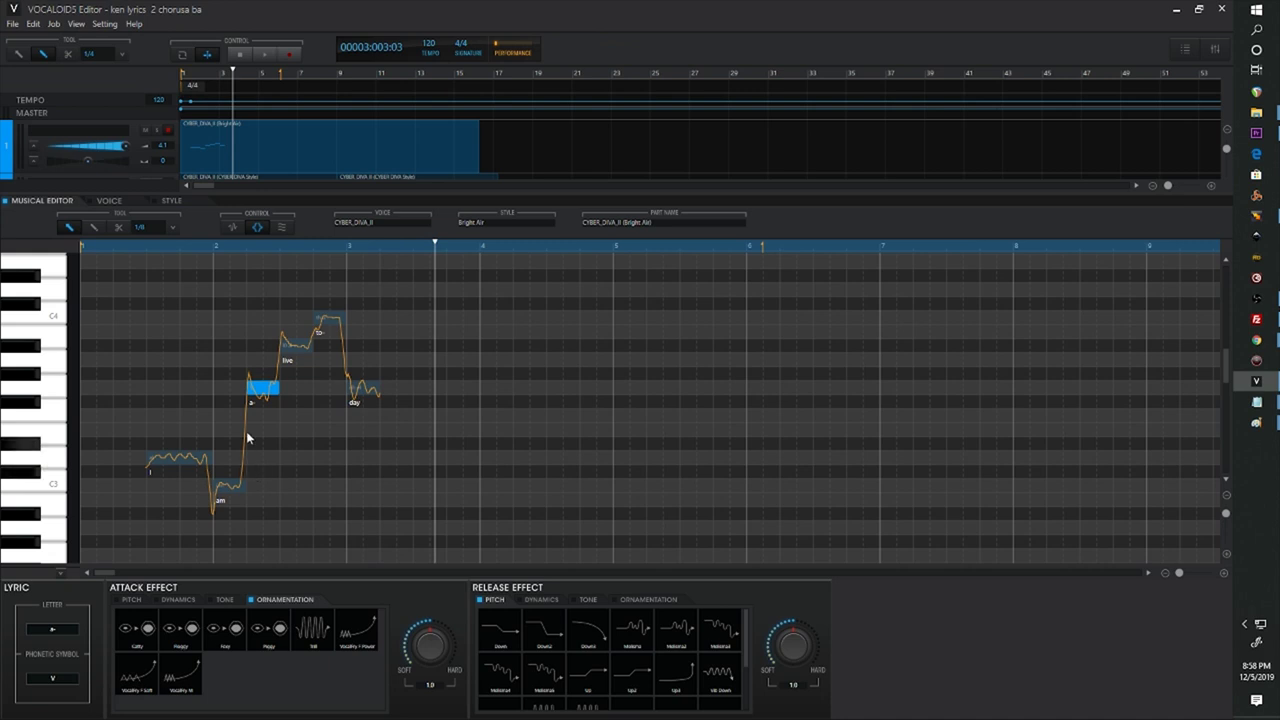
# Select the "am" note, and switch the editor's control display from attack and release effects to the third control option.
pyautogui.click(238, 488)
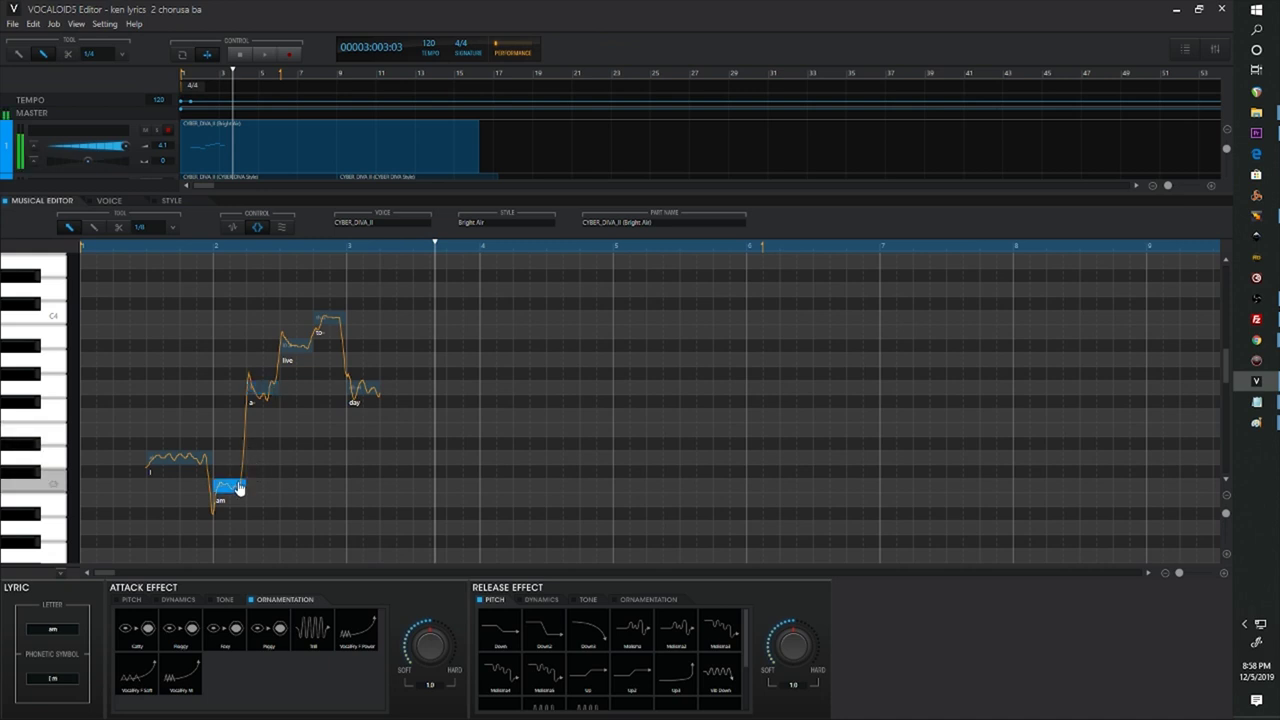
pyautogui.click(257, 227)
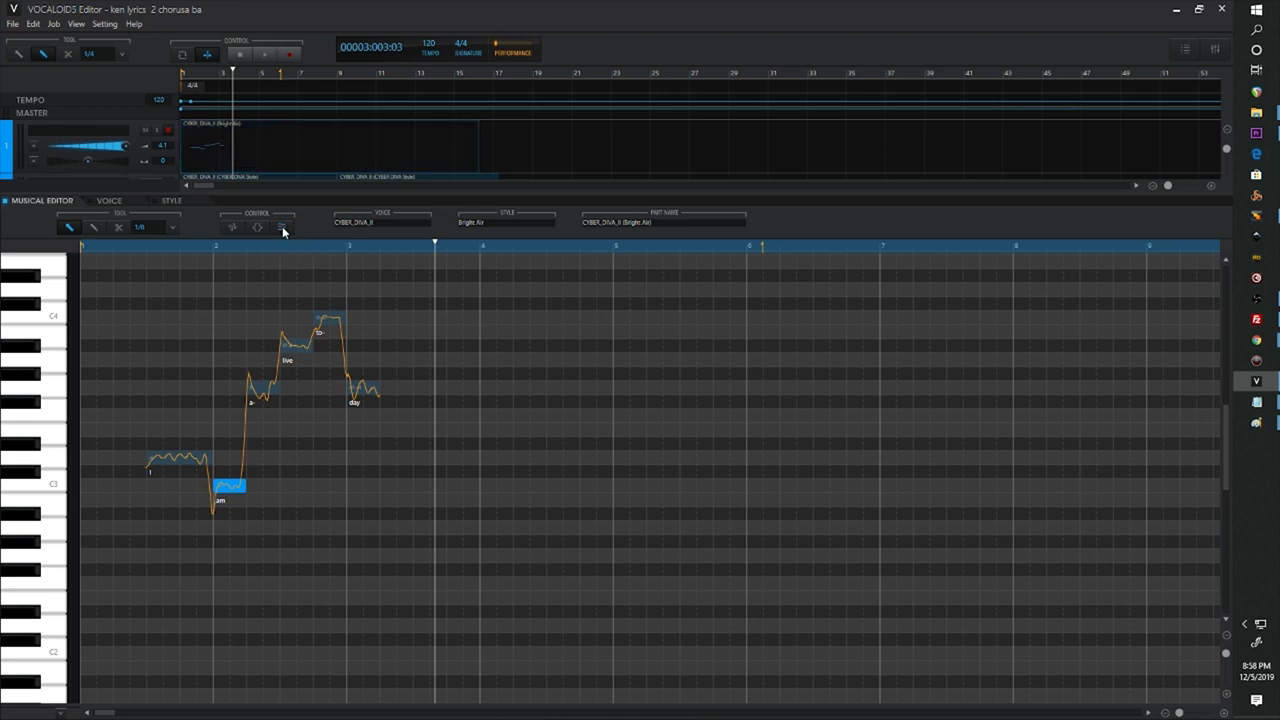
pyautogui.click(283, 229)
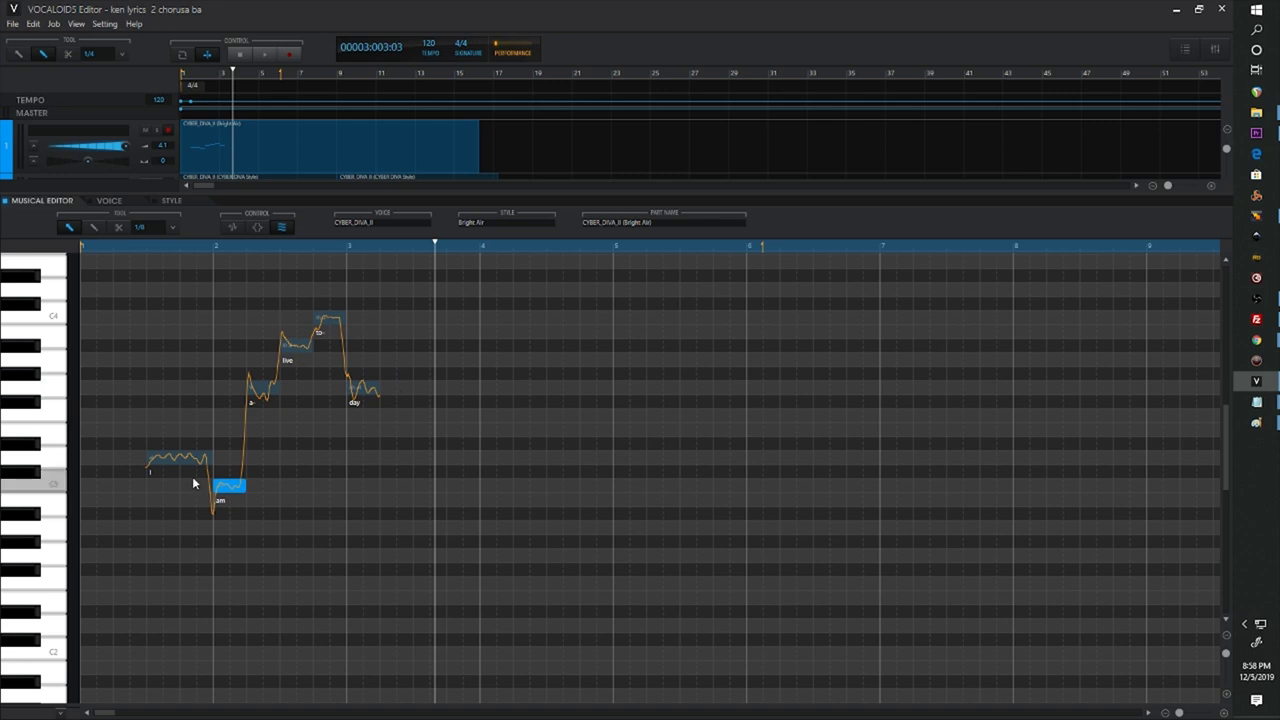
# Browse the Japanese and English voice lists and change the part's voice to the English voice Amy.
pyautogui.click(109, 201)
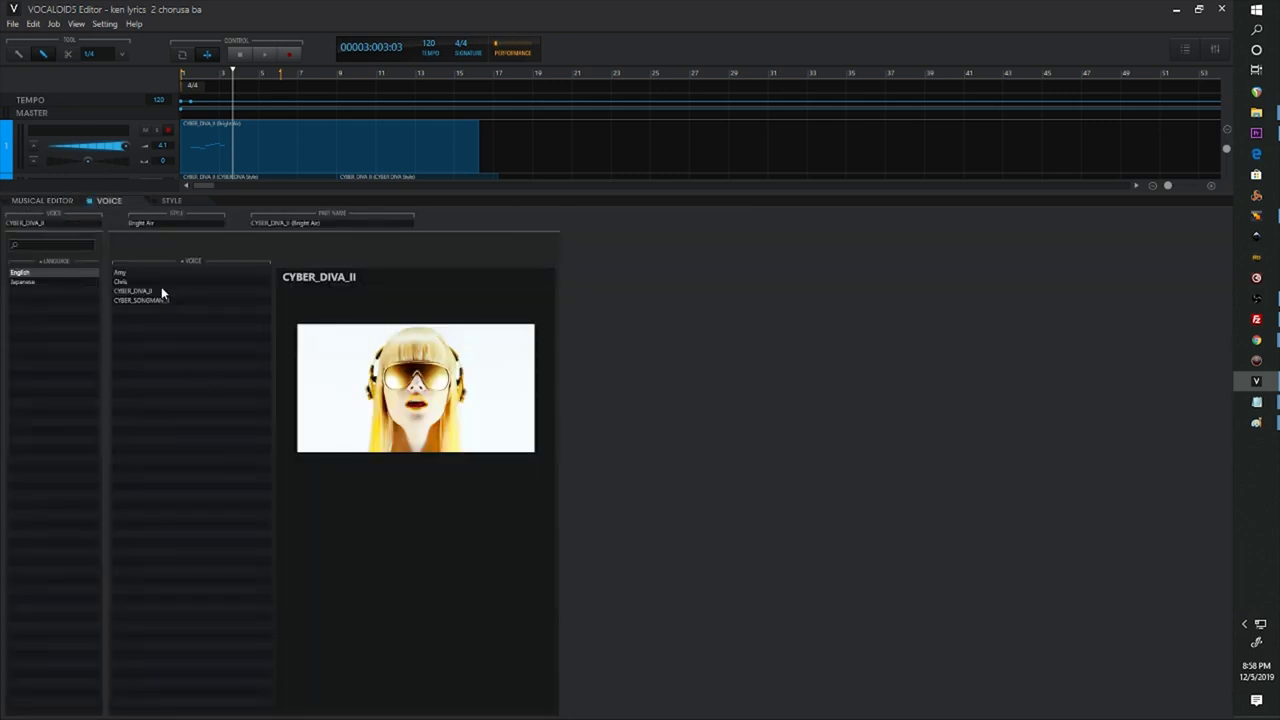
pyautogui.click(28, 283)
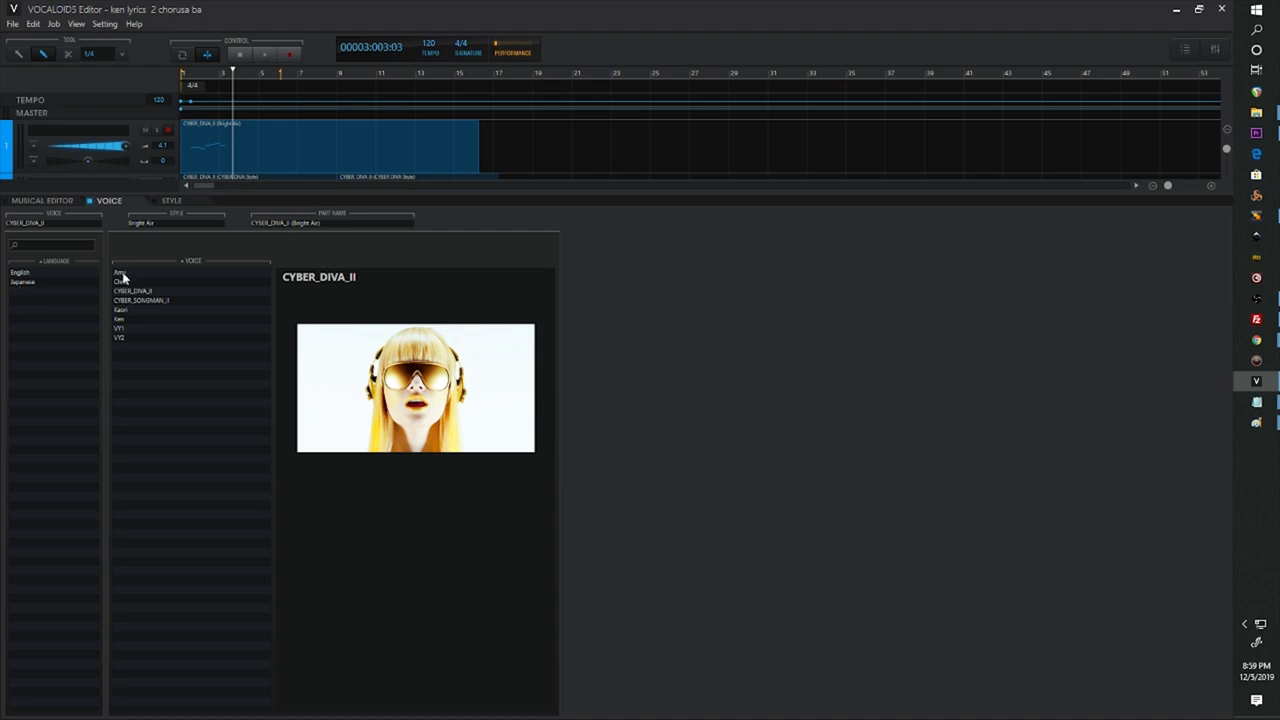
pyautogui.click(19, 276)
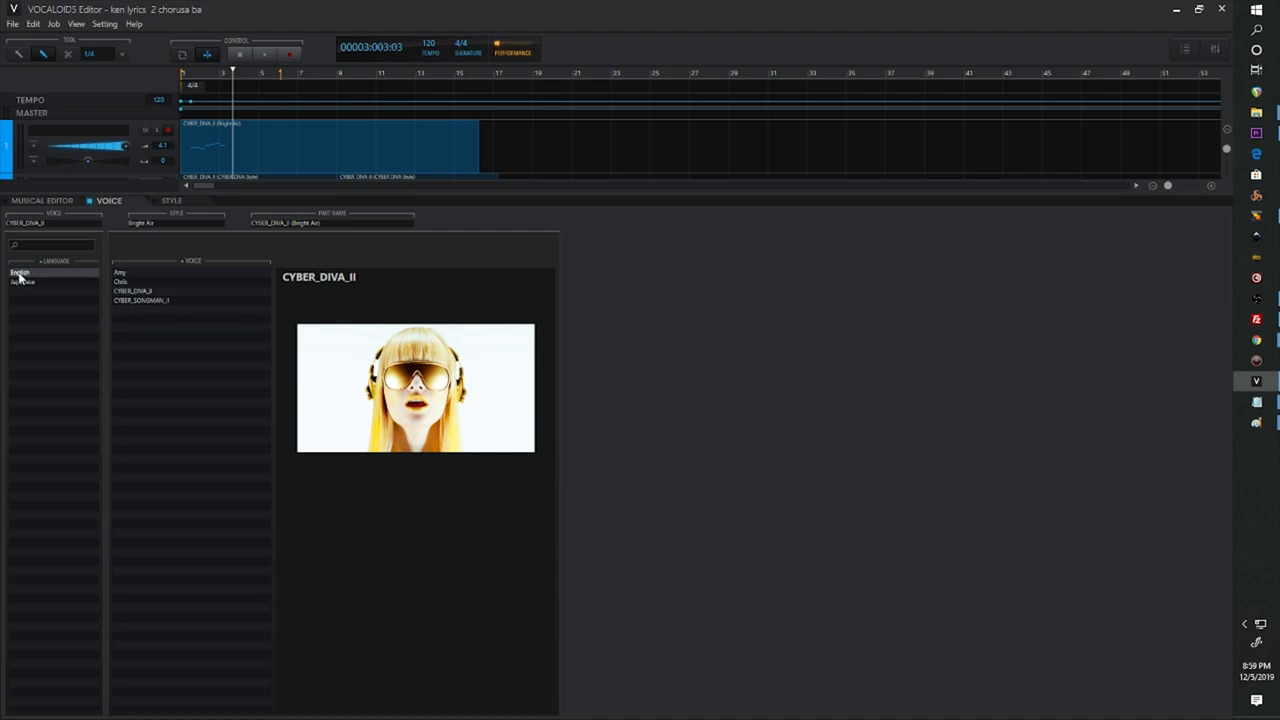
pyautogui.click(121, 272)
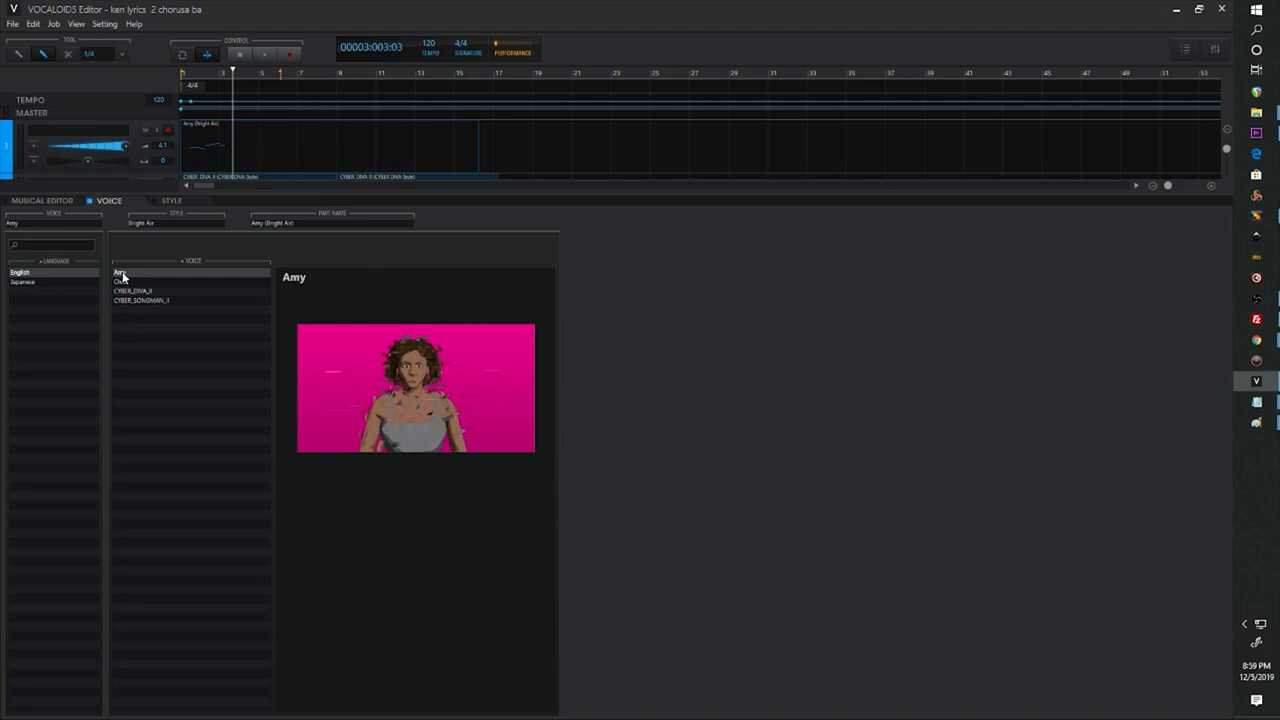
# Play back the phrase from the song start in the new voice, stop it, and return to the musical editor.
pyautogui.click(235, 57)
pyautogui.press('space')
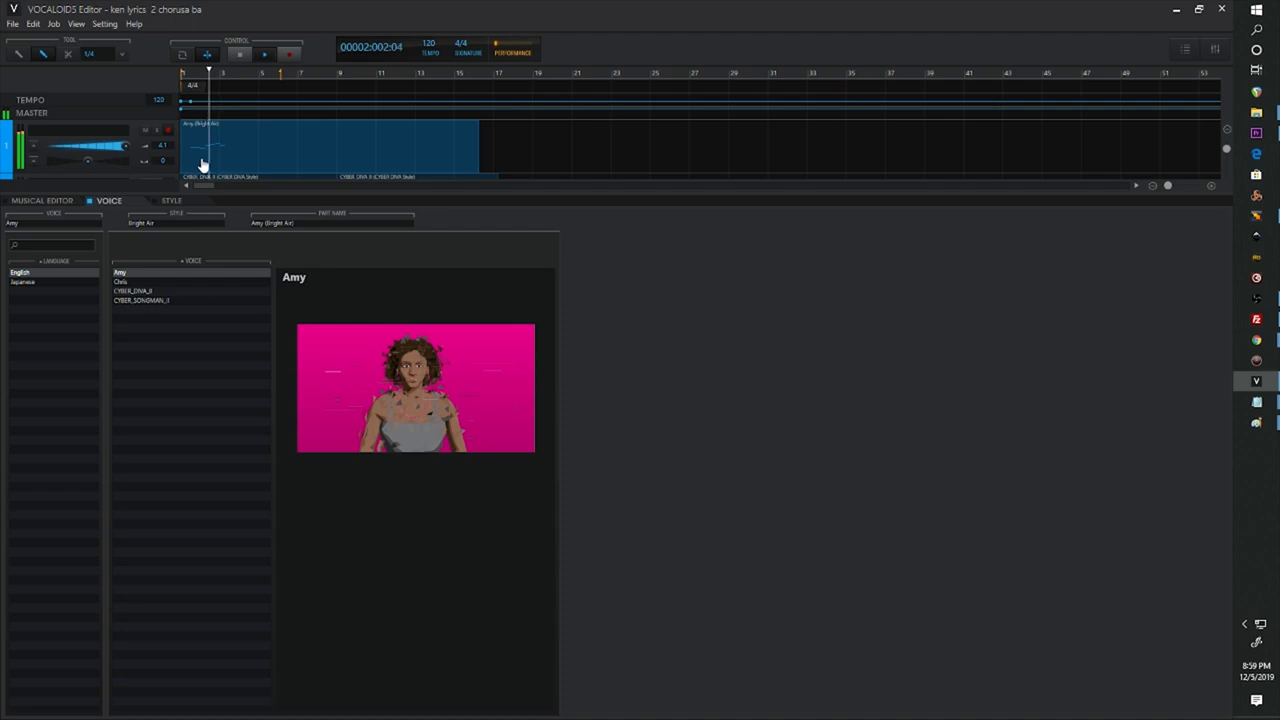
pyautogui.click(239, 55)
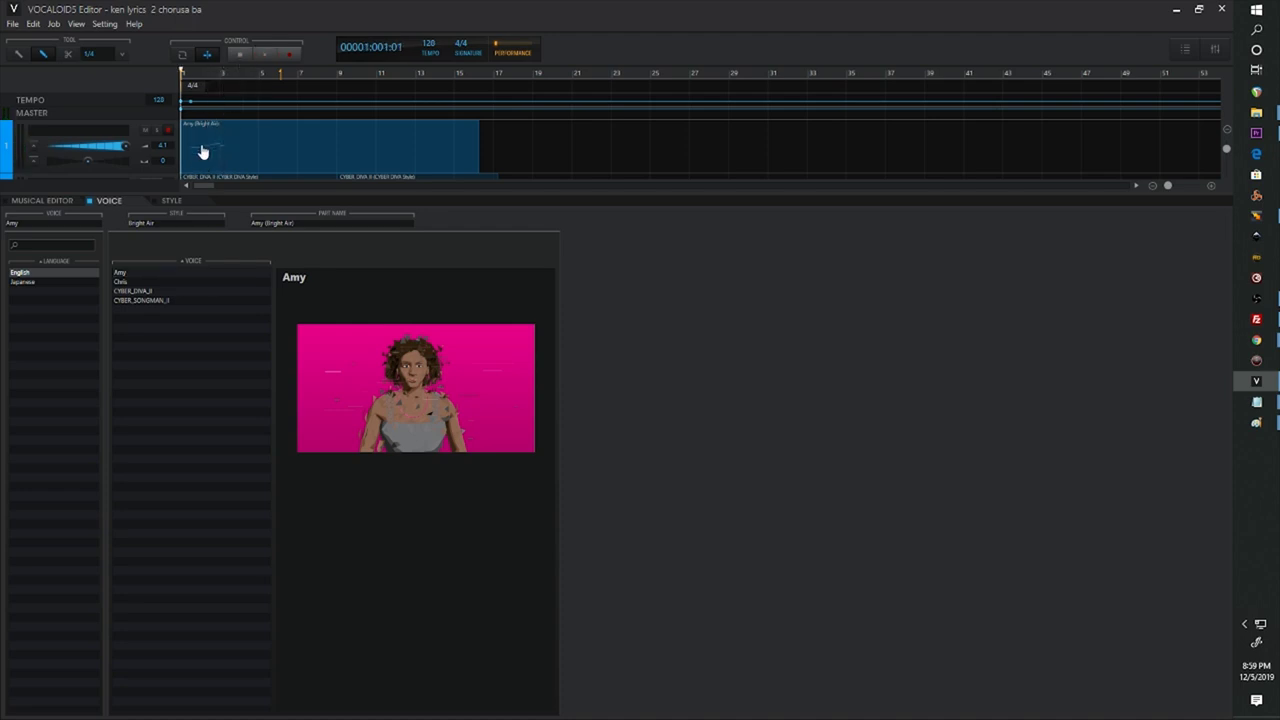
pyautogui.click(14, 203)
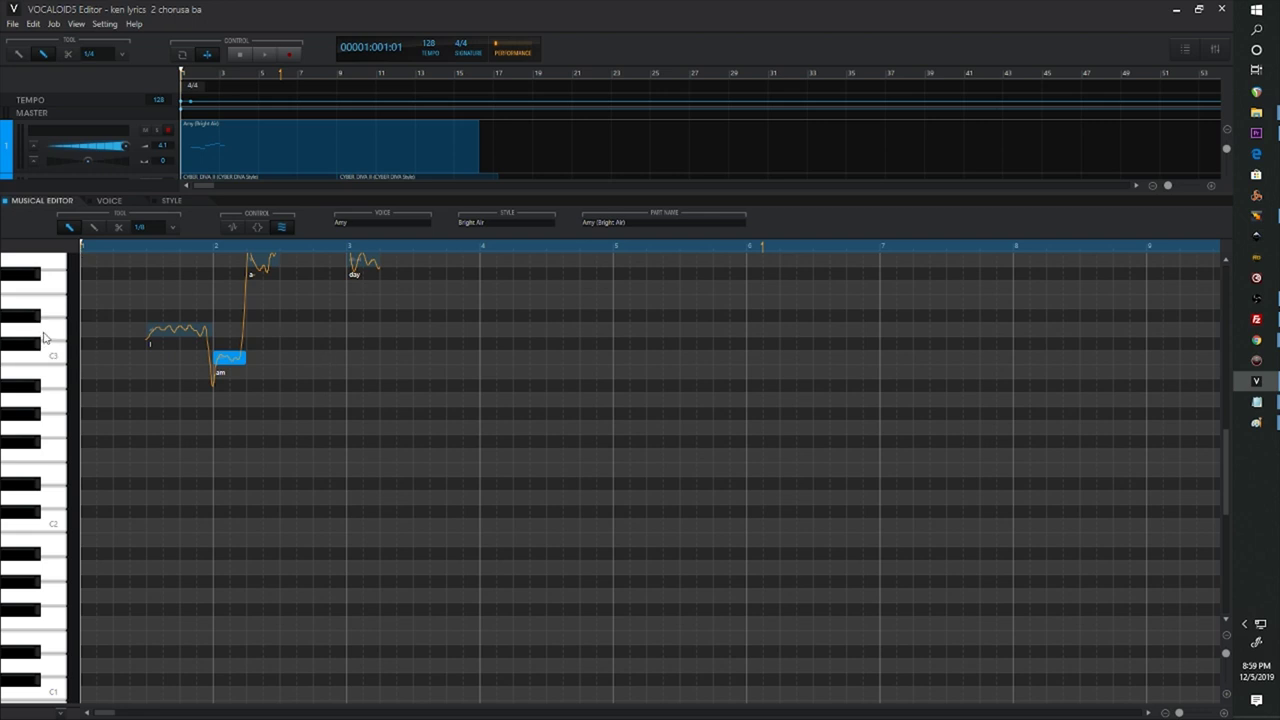
# Select all notes of the phrase, audition them one octave lower from the song start, and restore their original pitch.
pyautogui.scroll(4, 44, 338)
pyautogui.scroll(-1, 165, 440)
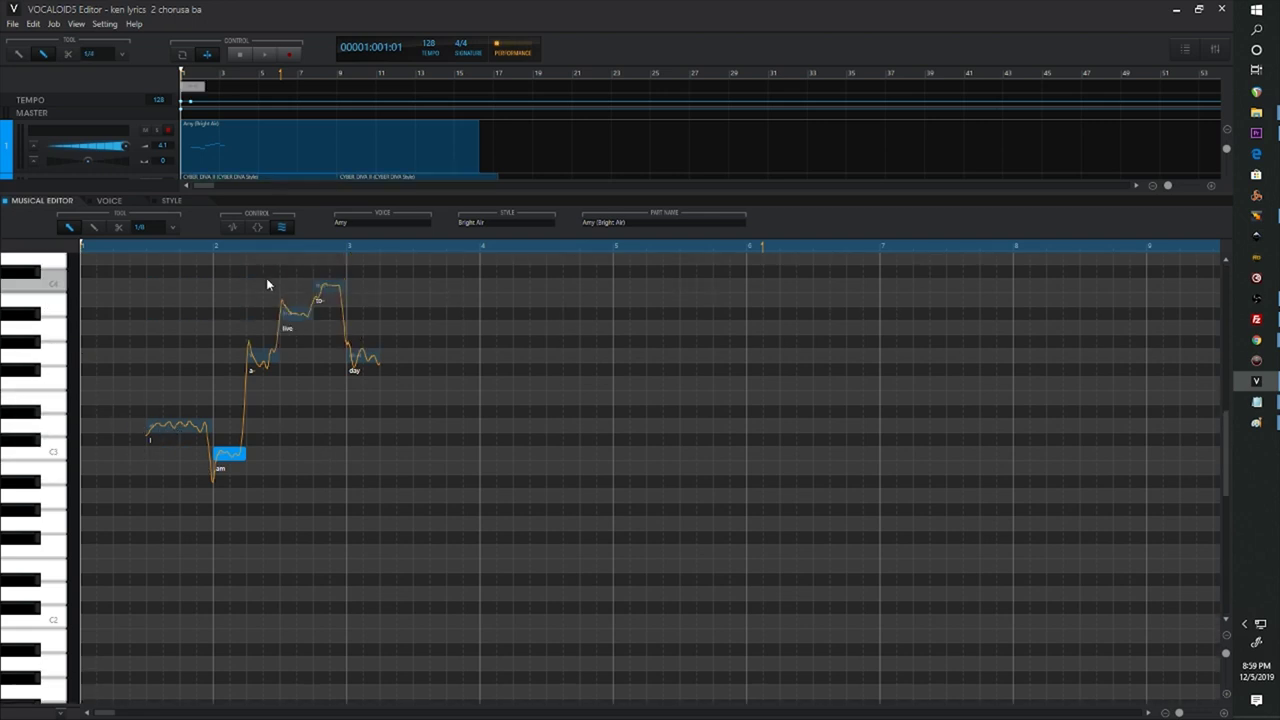
pyautogui.moveTo(430, 280); pyautogui.dragTo(119, 507)
pyautogui.scroll(-2, 119, 507)
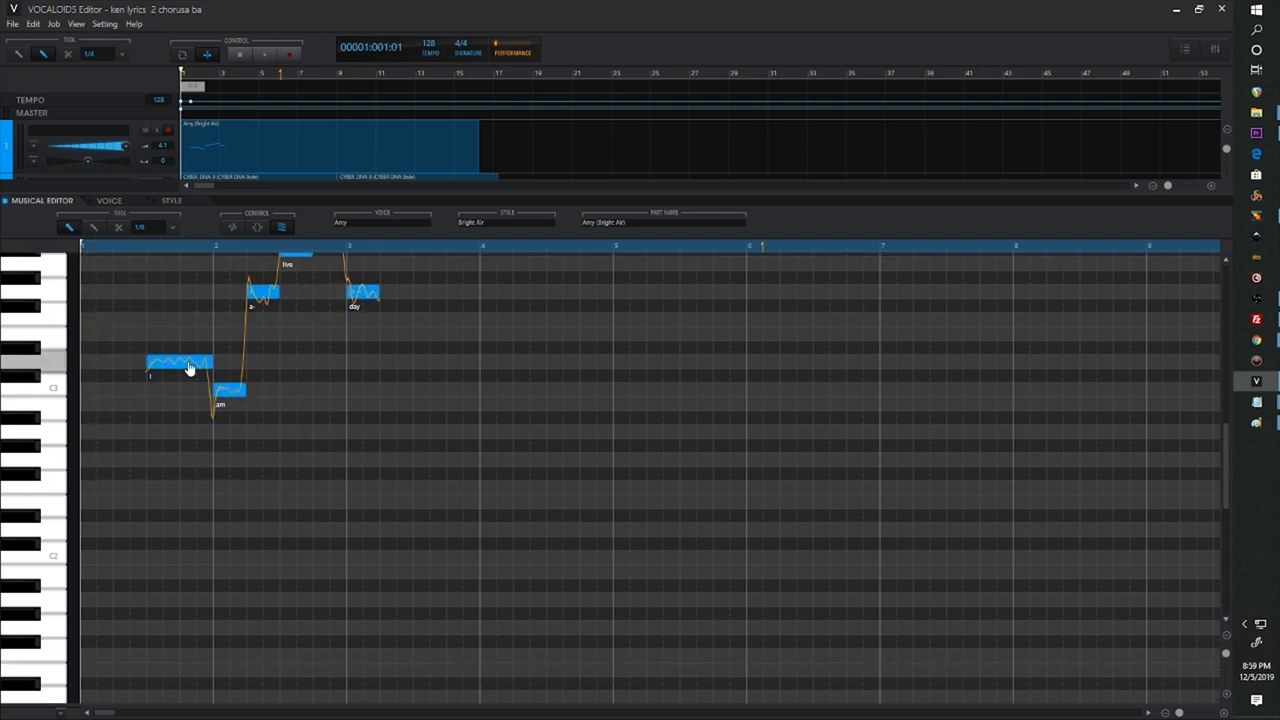
pyautogui.moveTo(183, 364); pyautogui.dragTo(181, 537)
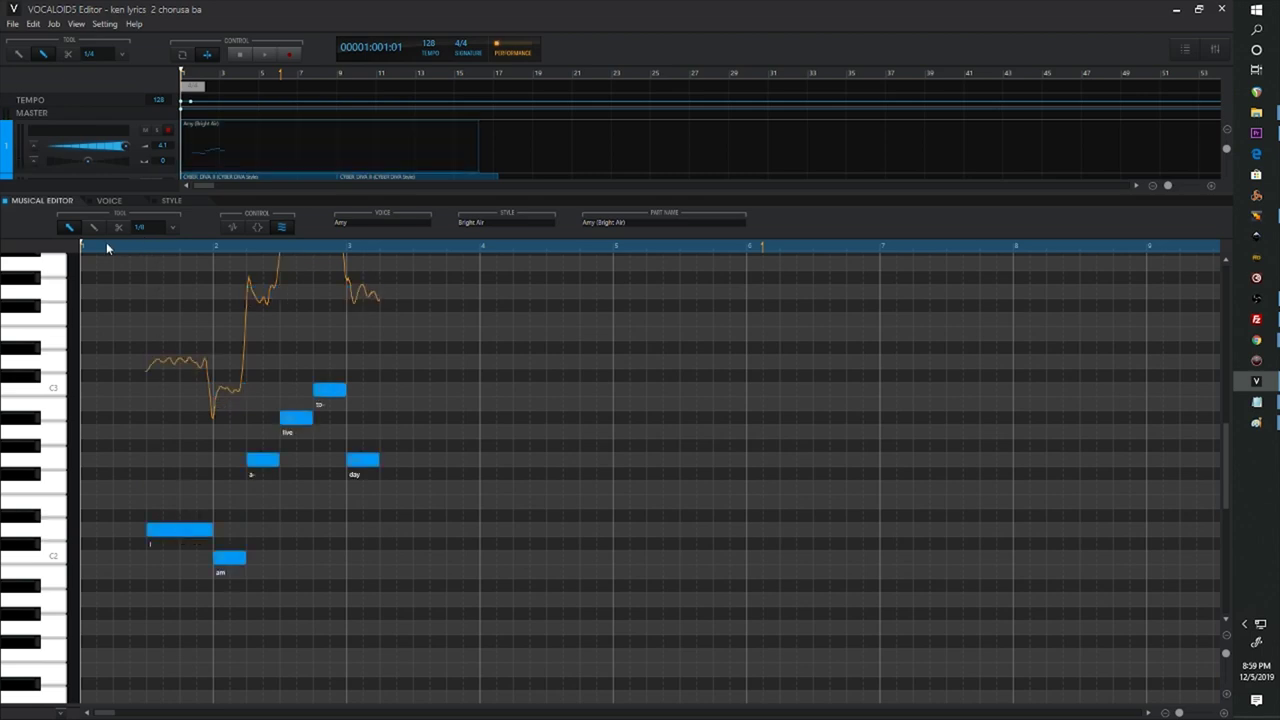
pyautogui.press('space')
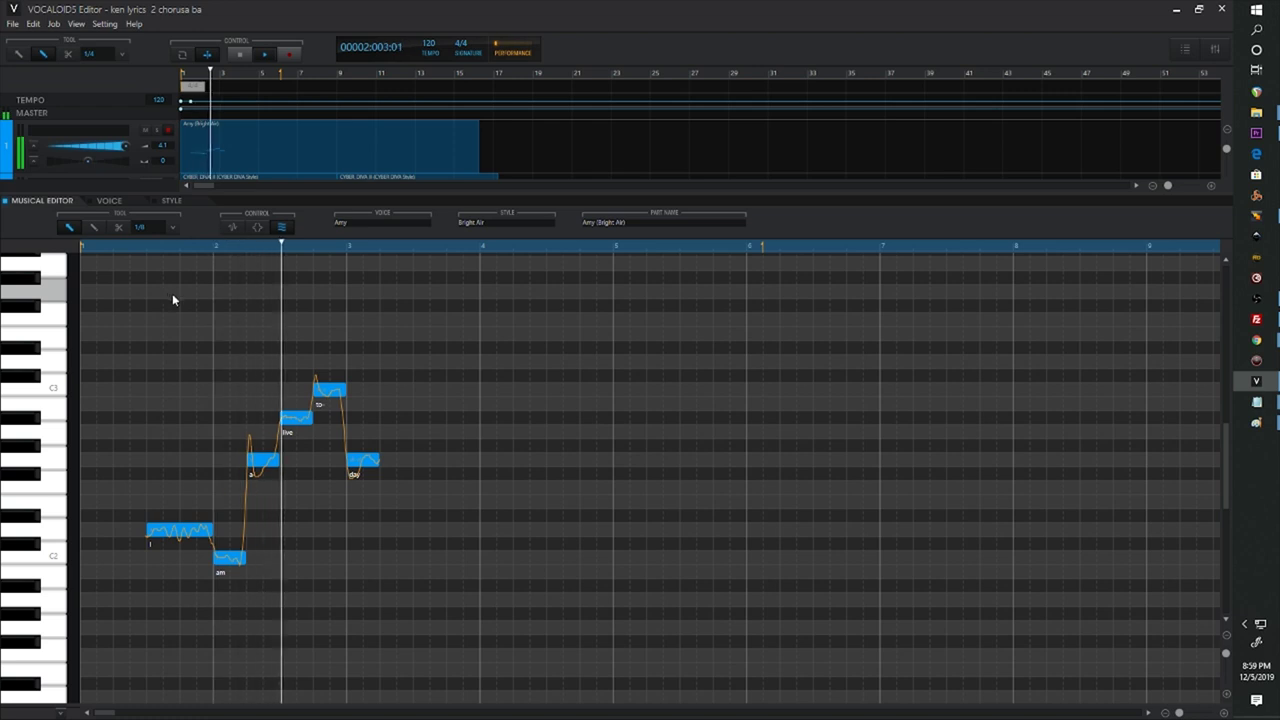
pyautogui.press('space')
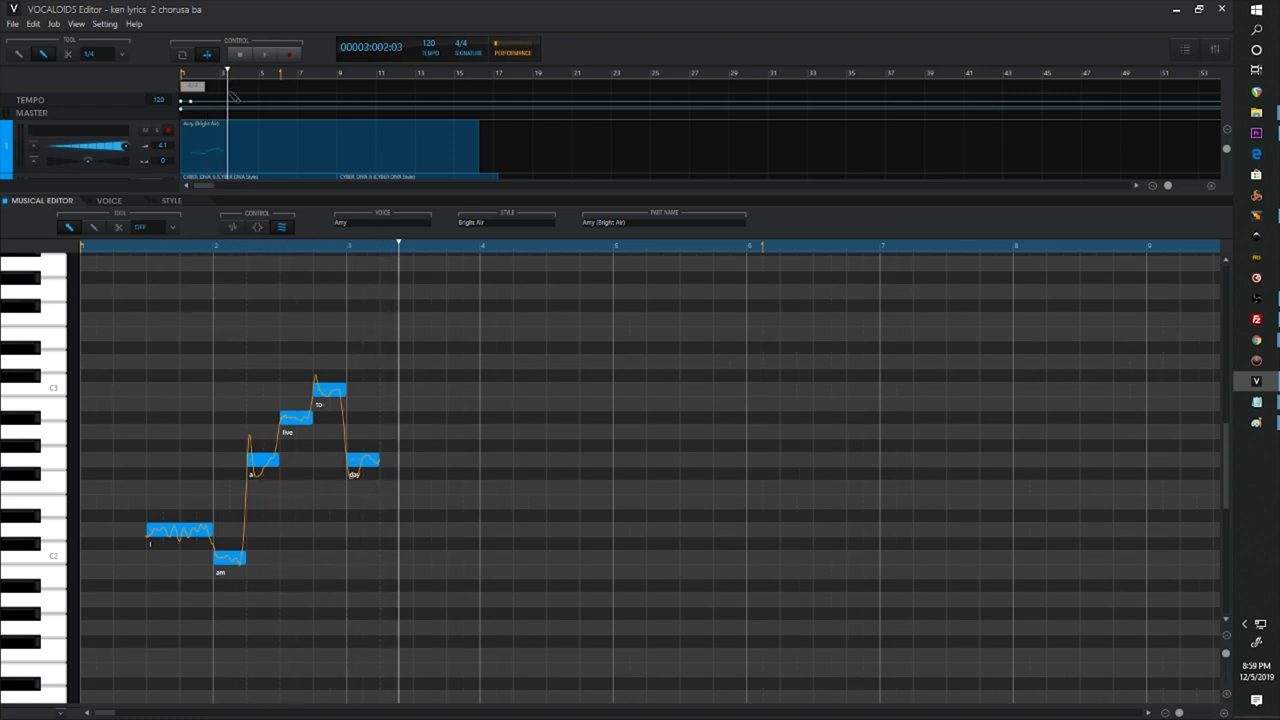
pyautogui.hotkey('ctrl', 'Up')
pyautogui.click(241, 55)
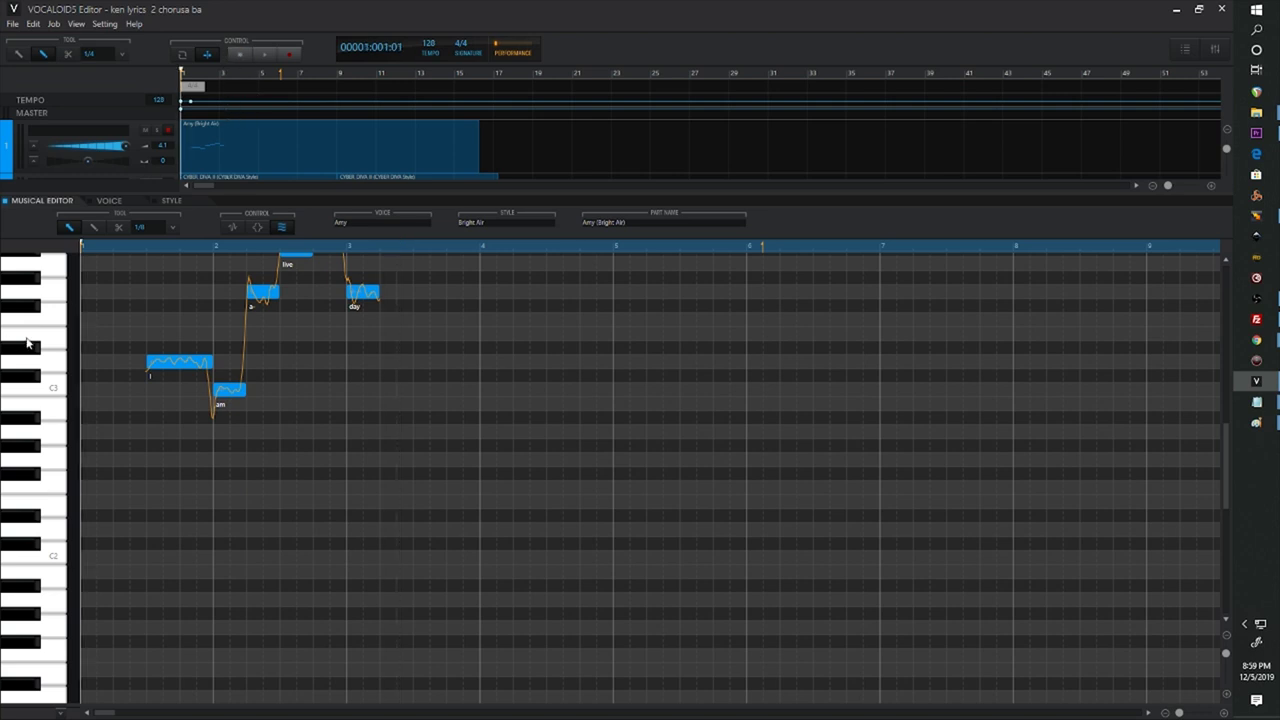
pyautogui.scroll(3, 40, 343)
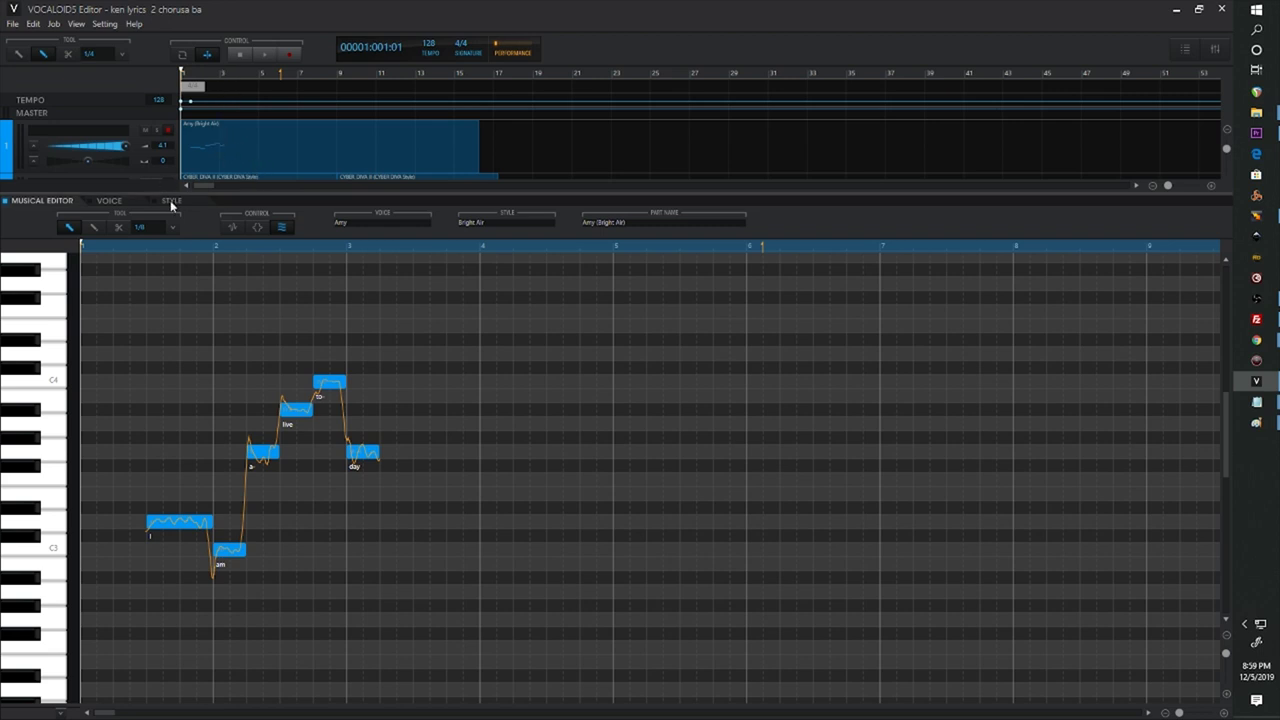
# Change the voice to the English voice Chris, play the phrase from the song start, and stop.
pyautogui.click(110, 201)
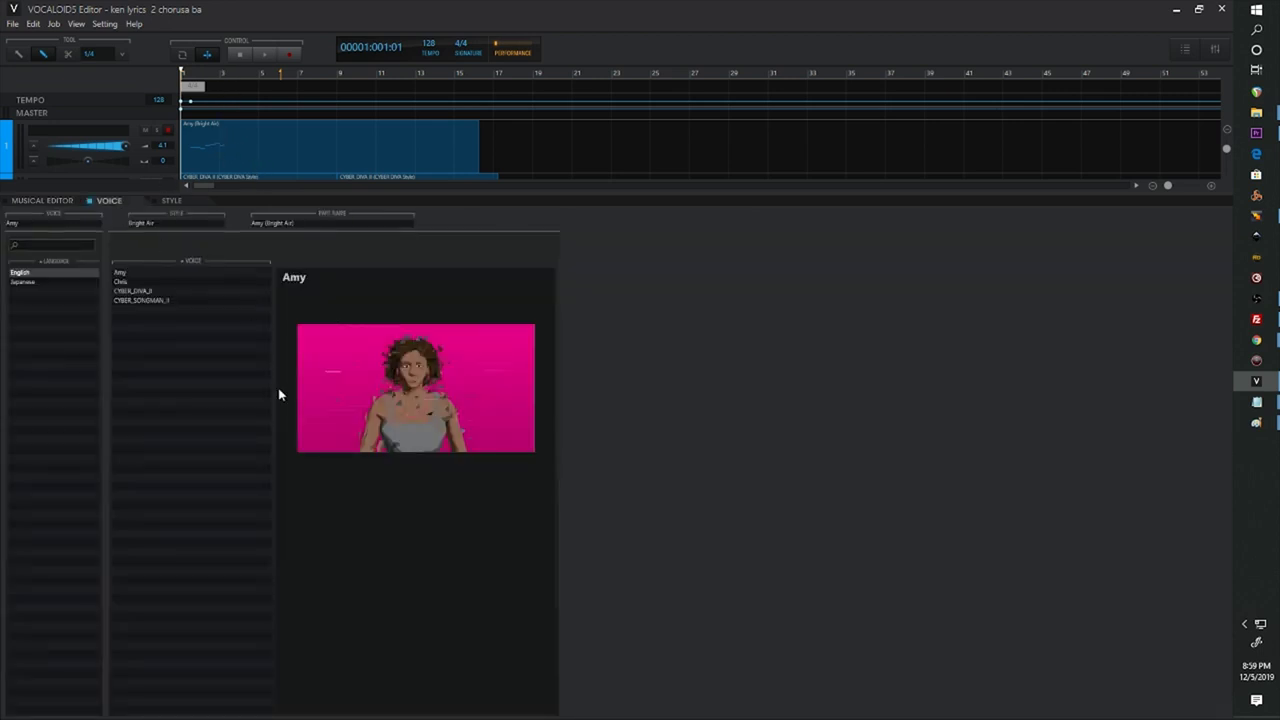
pyautogui.click(121, 282)
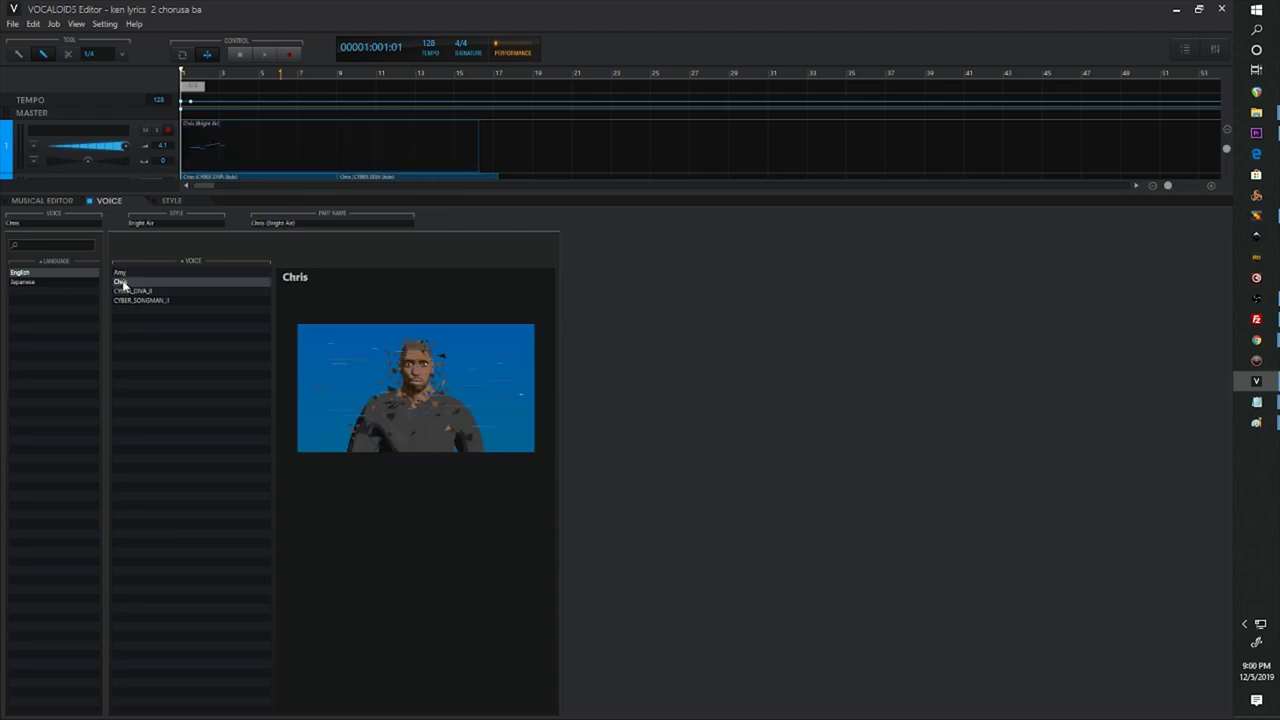
pyautogui.press('space')
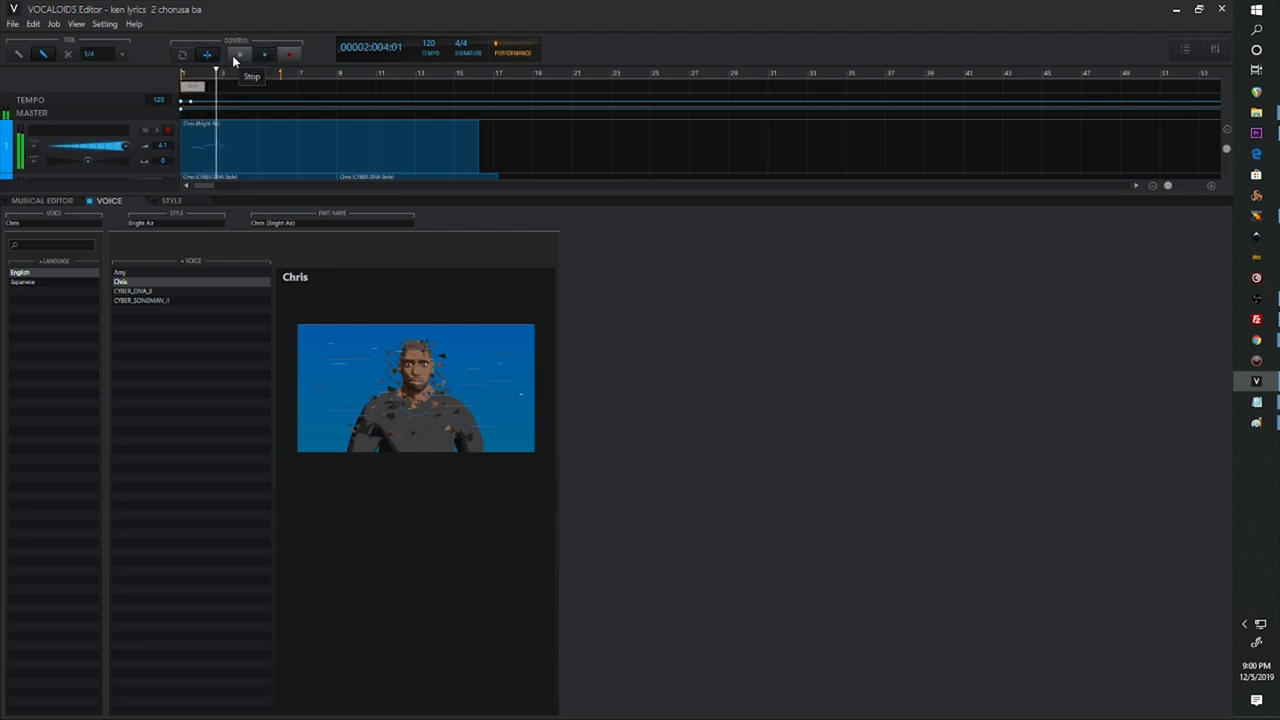
pyautogui.click(234, 56)
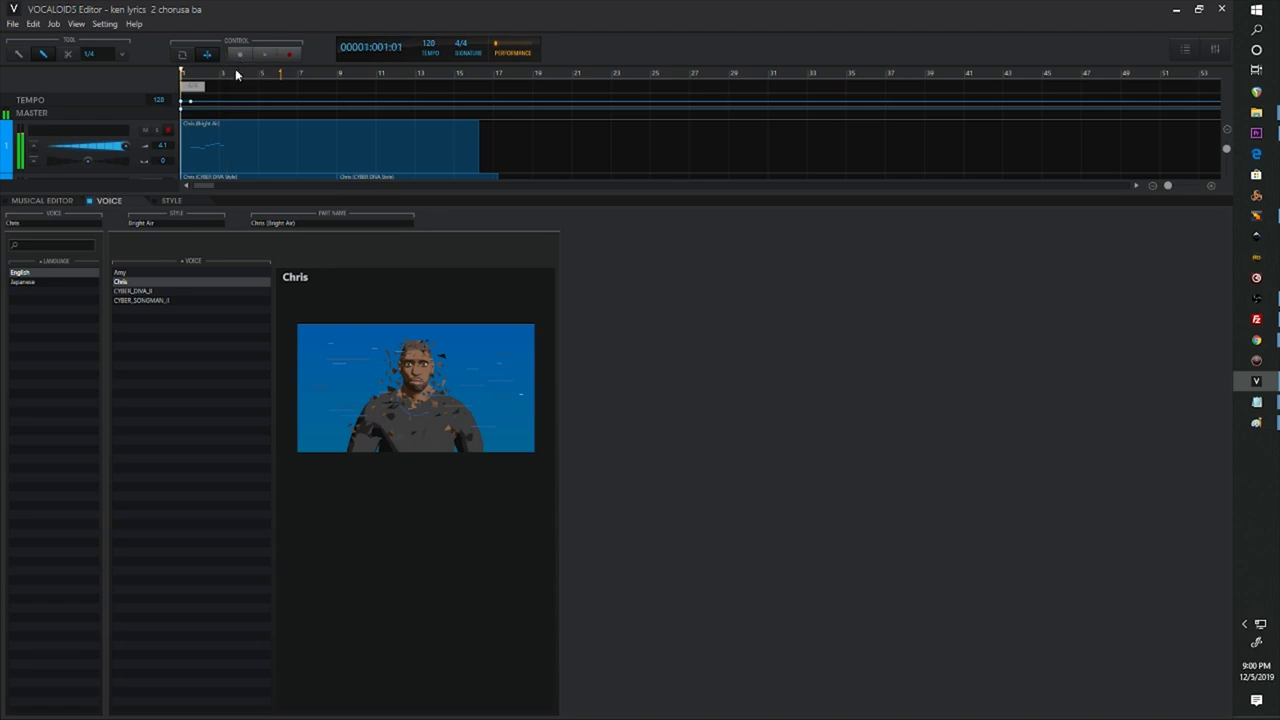
# Audition the phrase one octave lower in the Chris voice, and move all notes back up an octave.
pyautogui.doubleClick(186, 151)
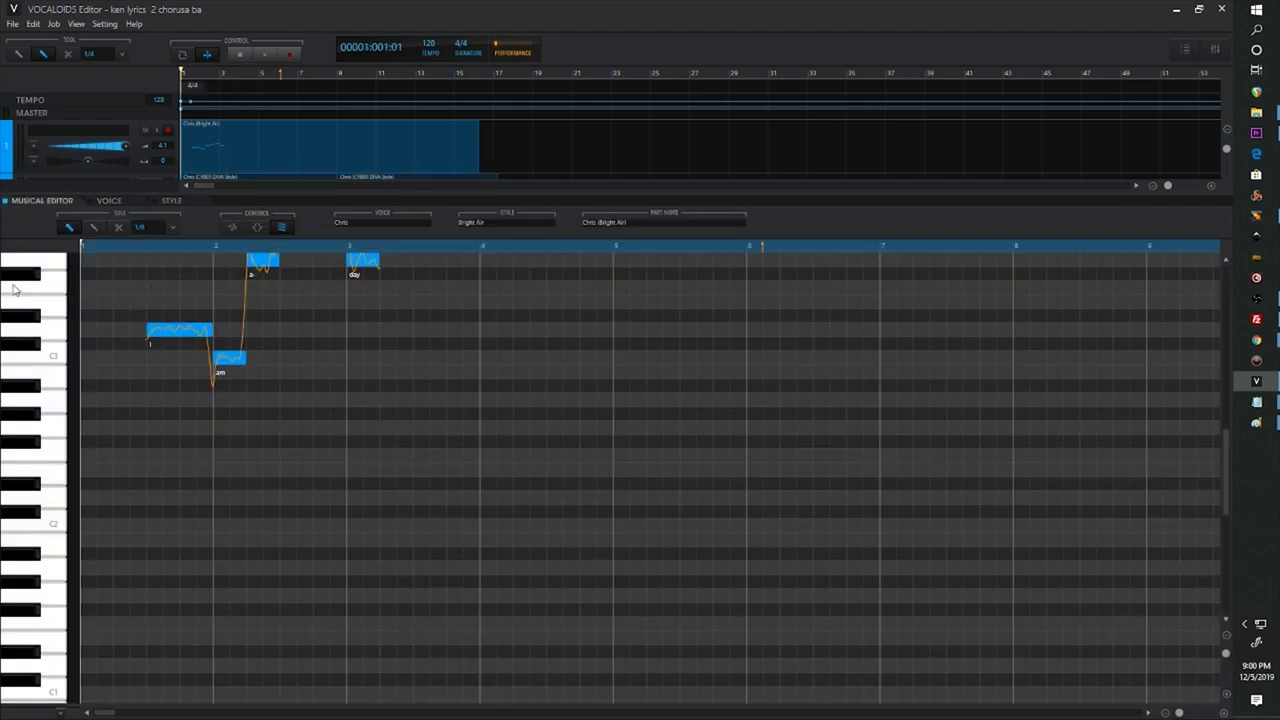
pyautogui.moveTo(180, 336); pyautogui.dragTo(180, 504)
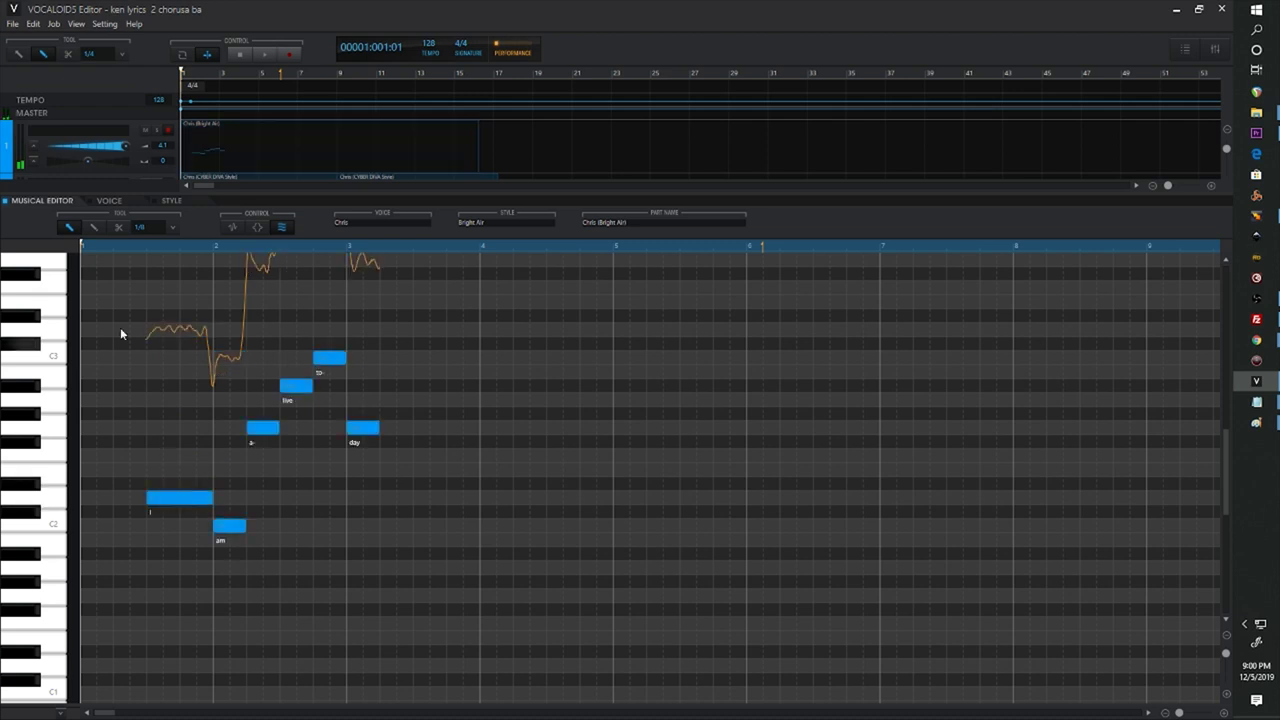
pyautogui.click(326, 176)
pyautogui.press('space')
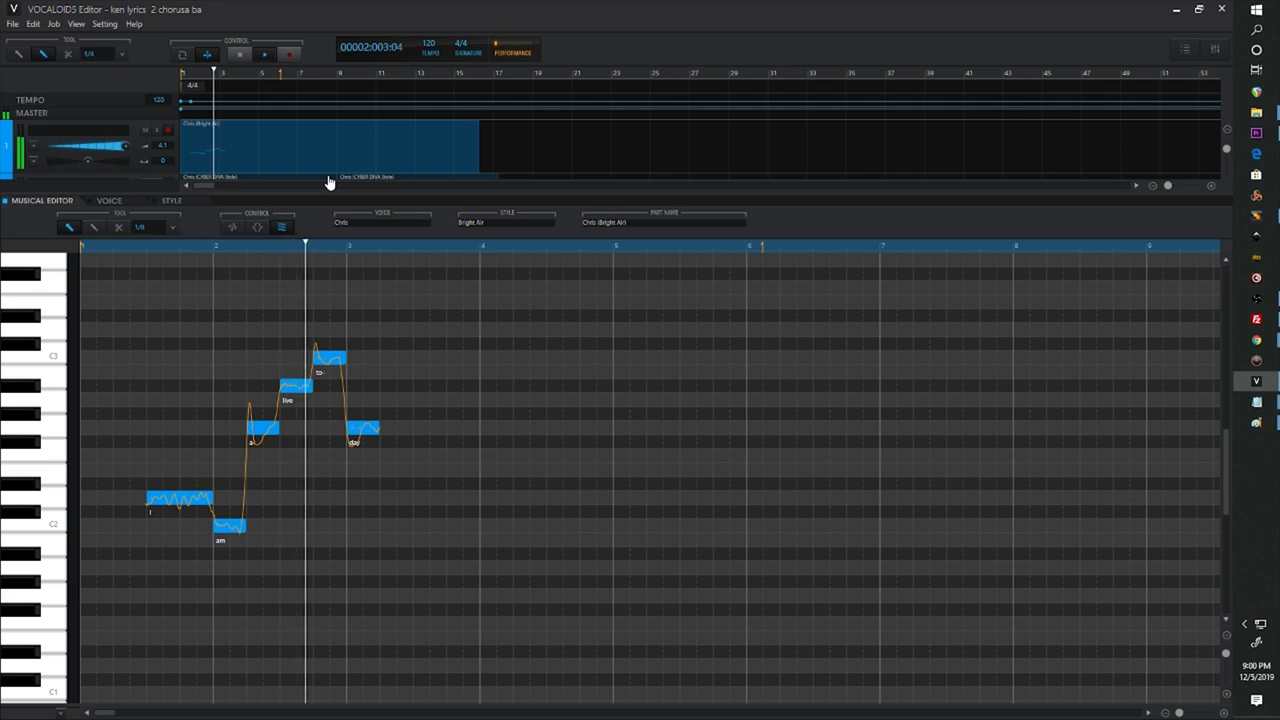
pyautogui.click(236, 55)
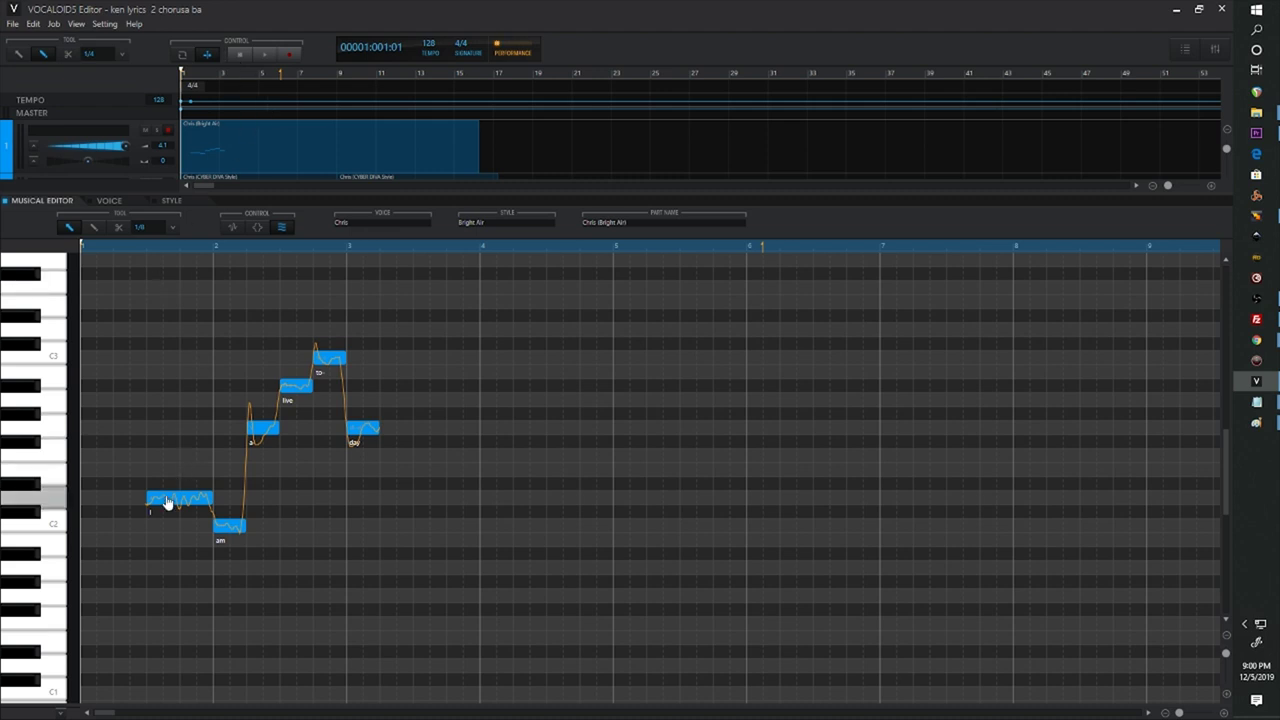
pyautogui.moveTo(157, 506); pyautogui.dragTo(165, 334)
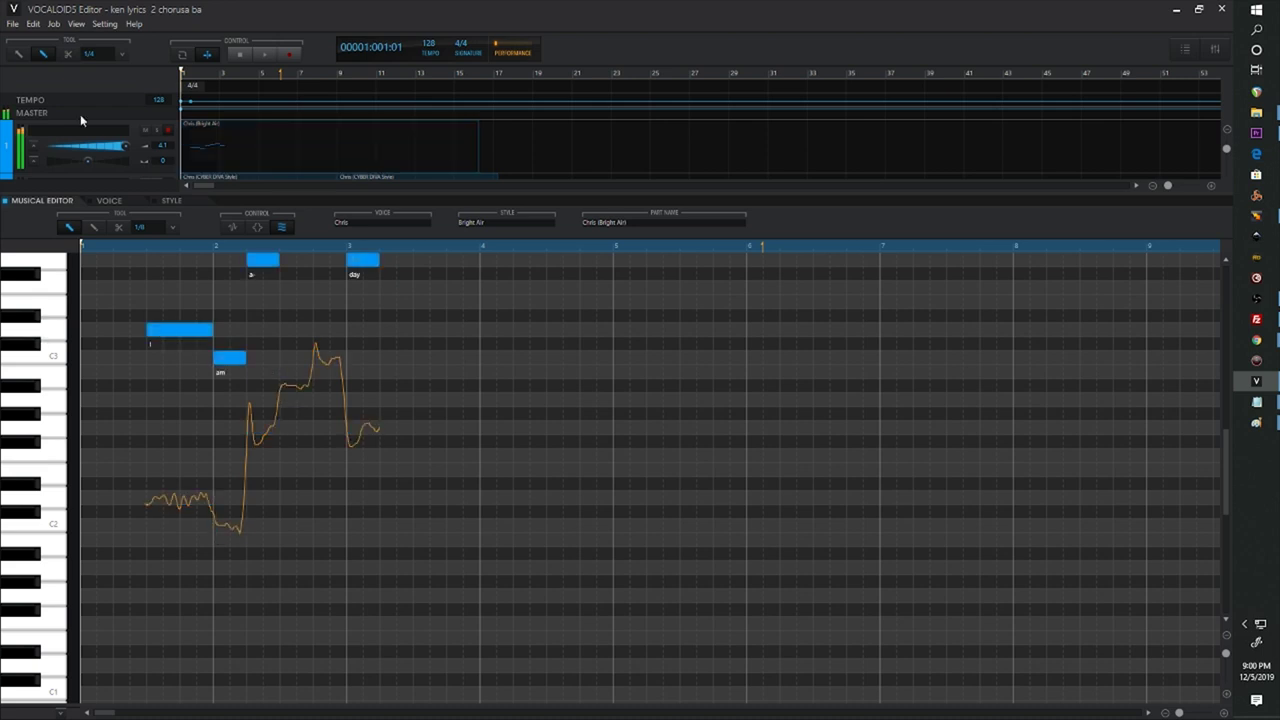
# Change the part's voice to CYBER_SONGMAN_II, play the phrase at its current pitch, and stop.
pyautogui.click(101, 208)
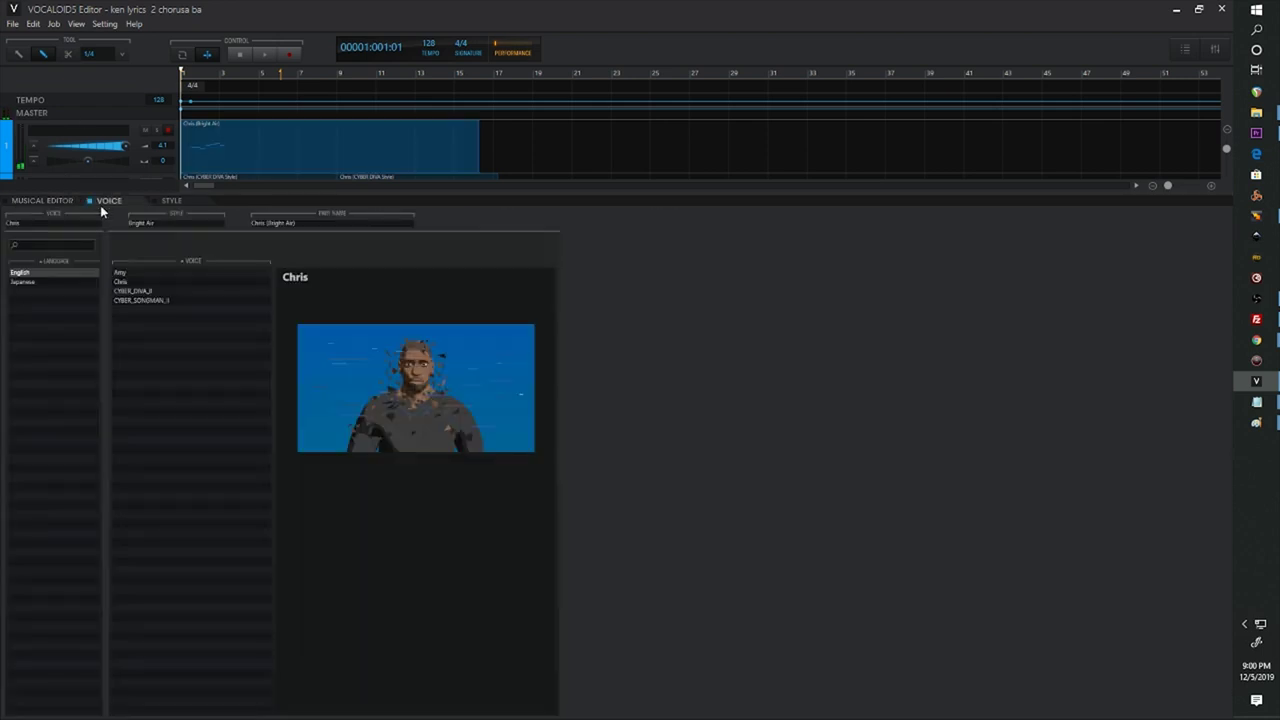
pyautogui.click(137, 300)
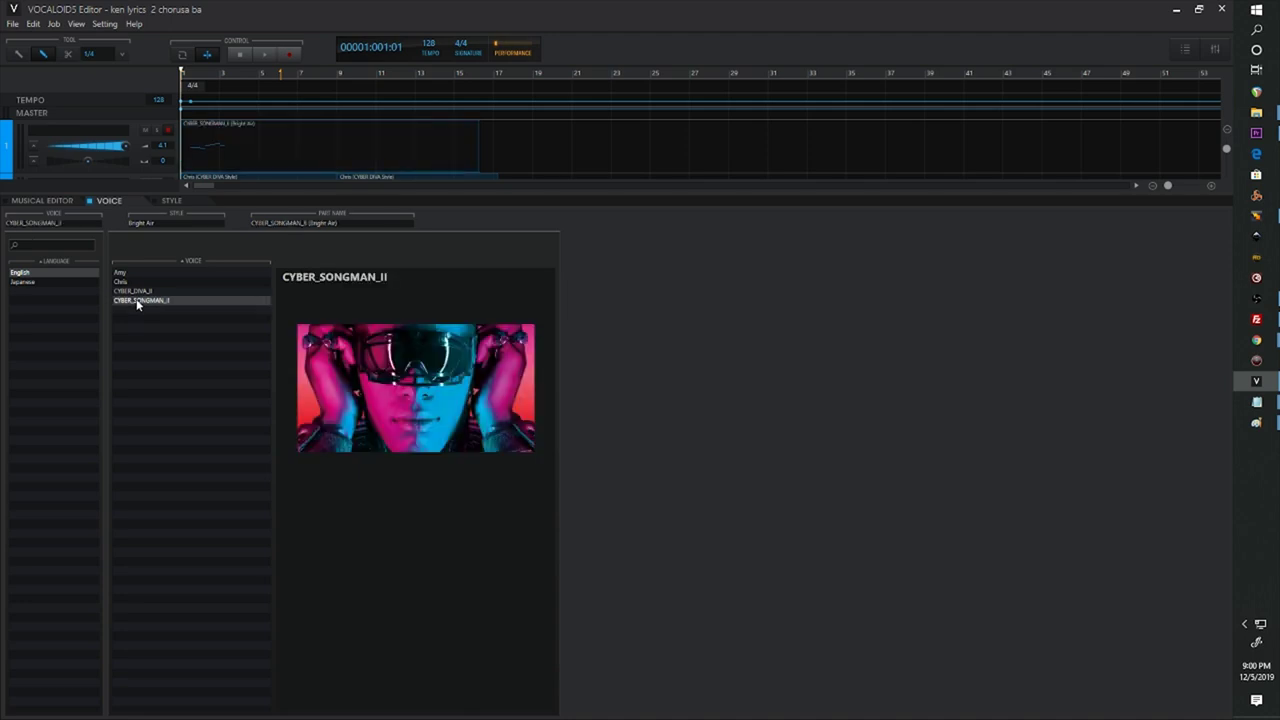
pyautogui.press('space')
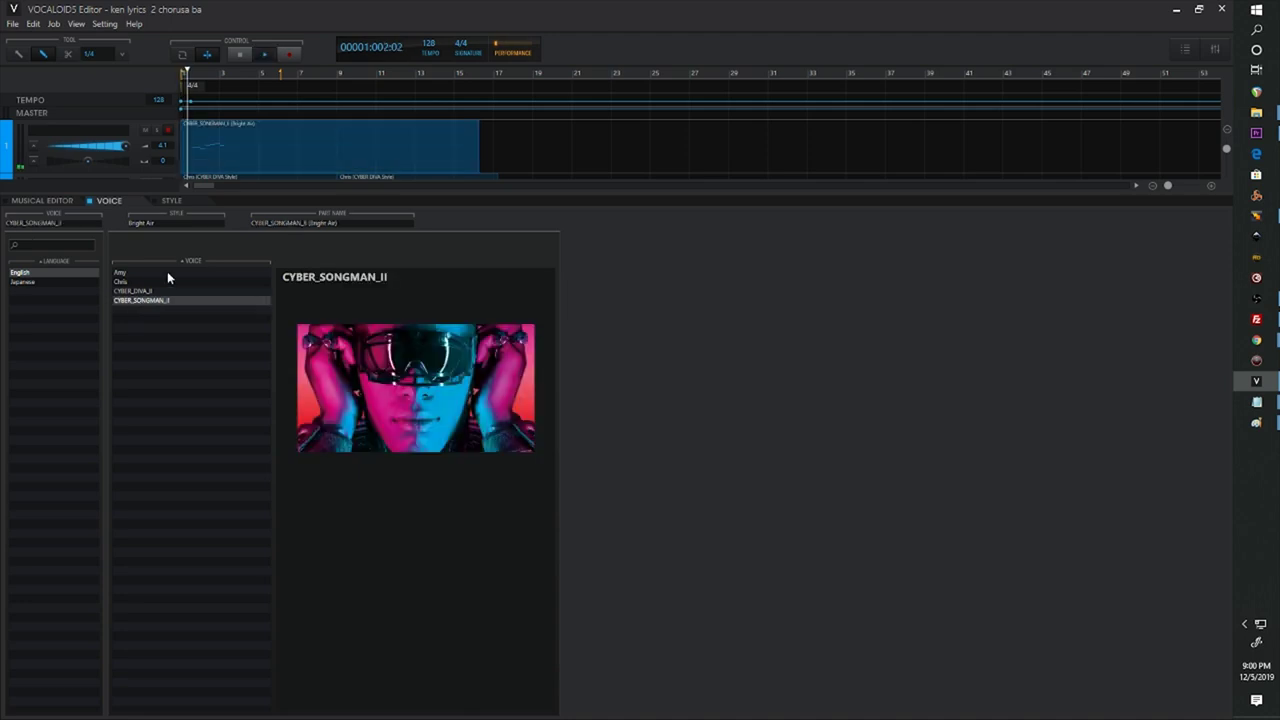
pyautogui.click(238, 53)
# Reopen the part in the musical editor, lower all notes one octave, and play the phrase through once.
pyautogui.doubleClick(245, 147)
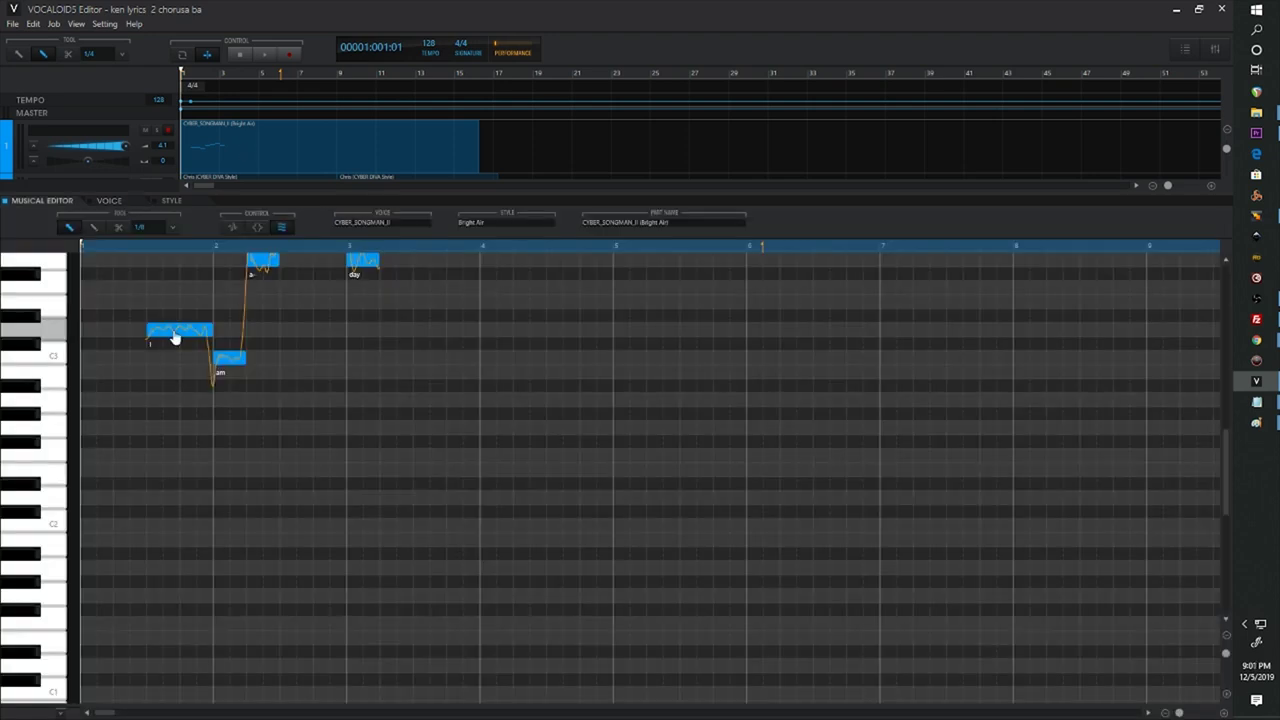
pyautogui.moveTo(173, 337); pyautogui.dragTo(175, 510)
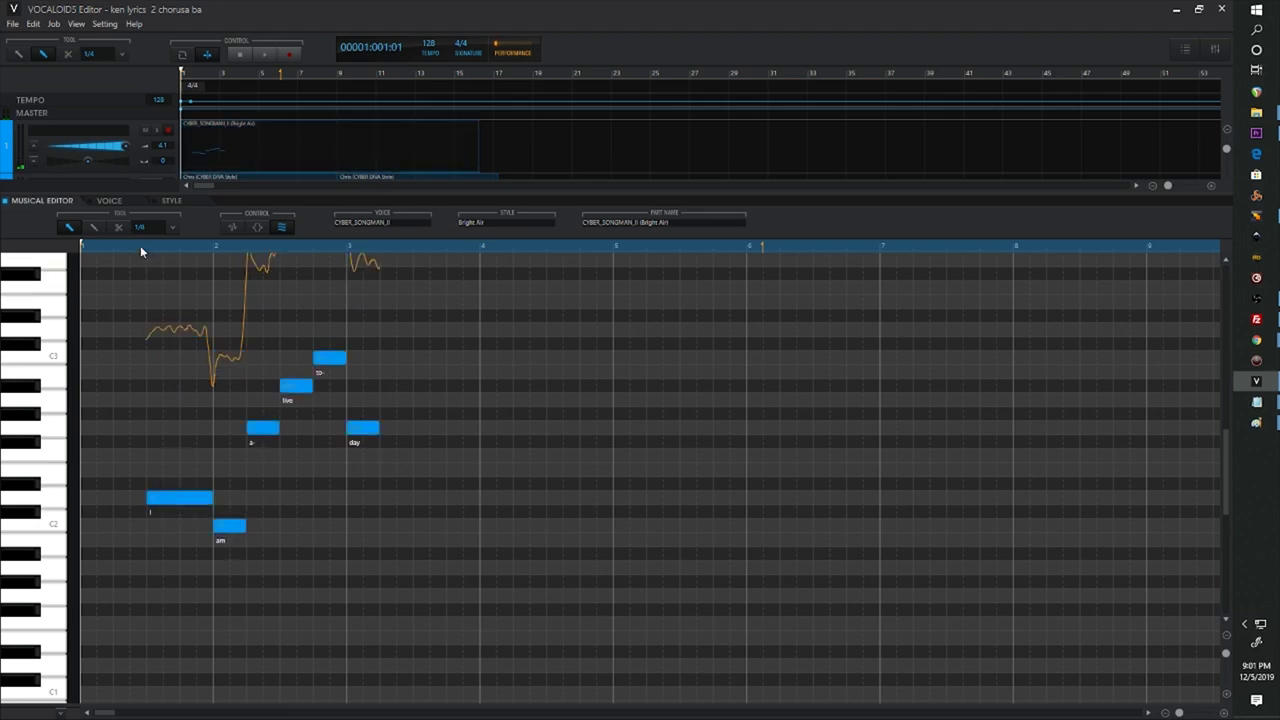
pyautogui.click(140, 247)
pyautogui.press('space')
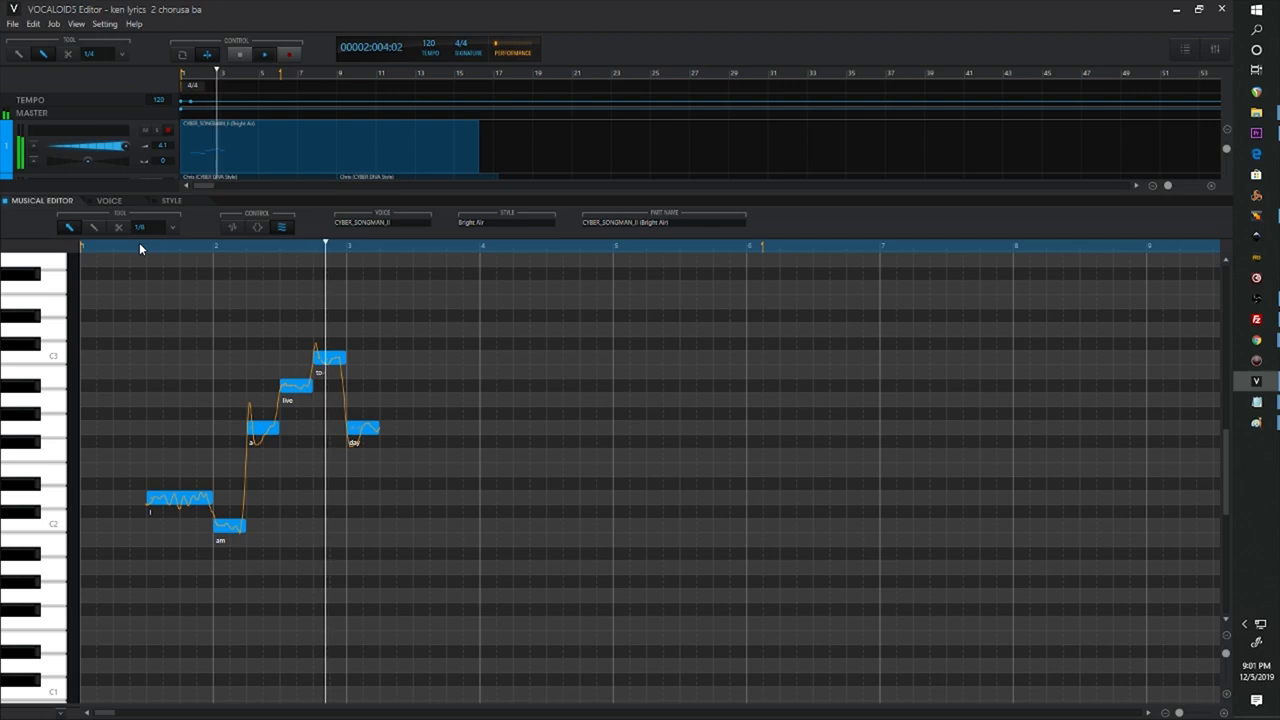
pyautogui.click(240, 55)
pyautogui.click(240, 55)
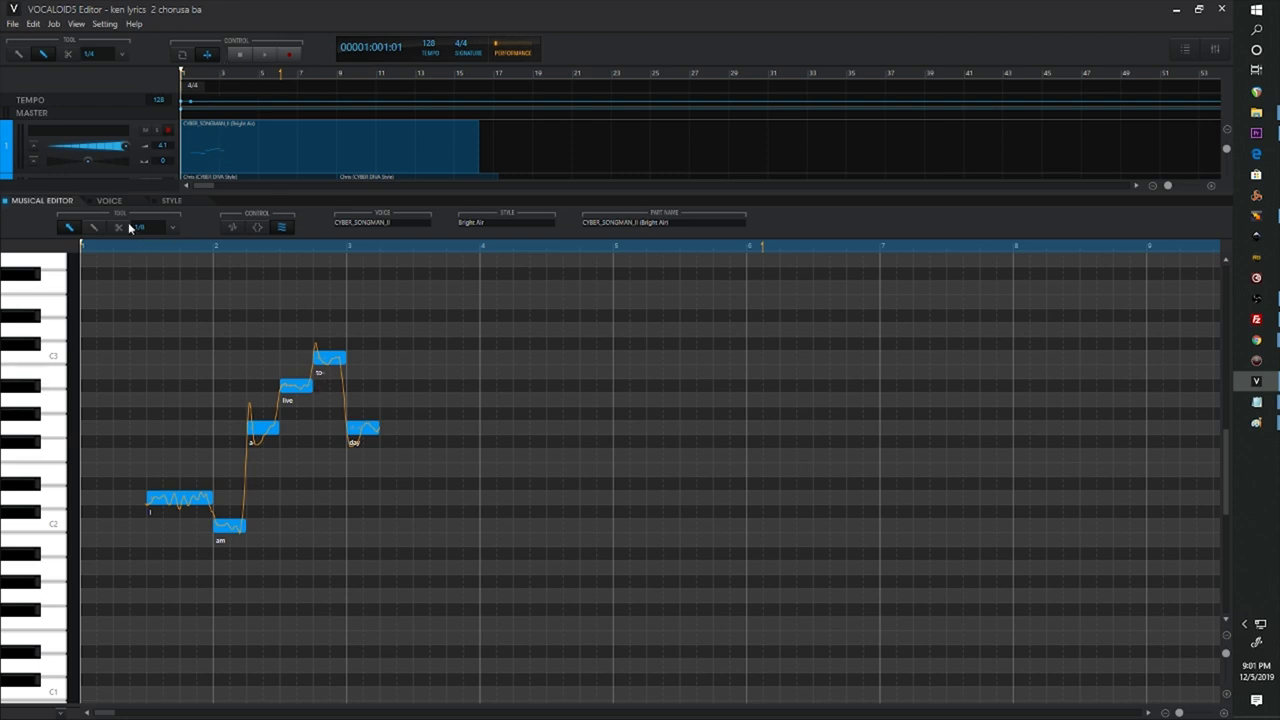
# Change the part's voice to CYBER_DIVA_II and reopen the part in the musical editor.
pyautogui.click(107, 201)
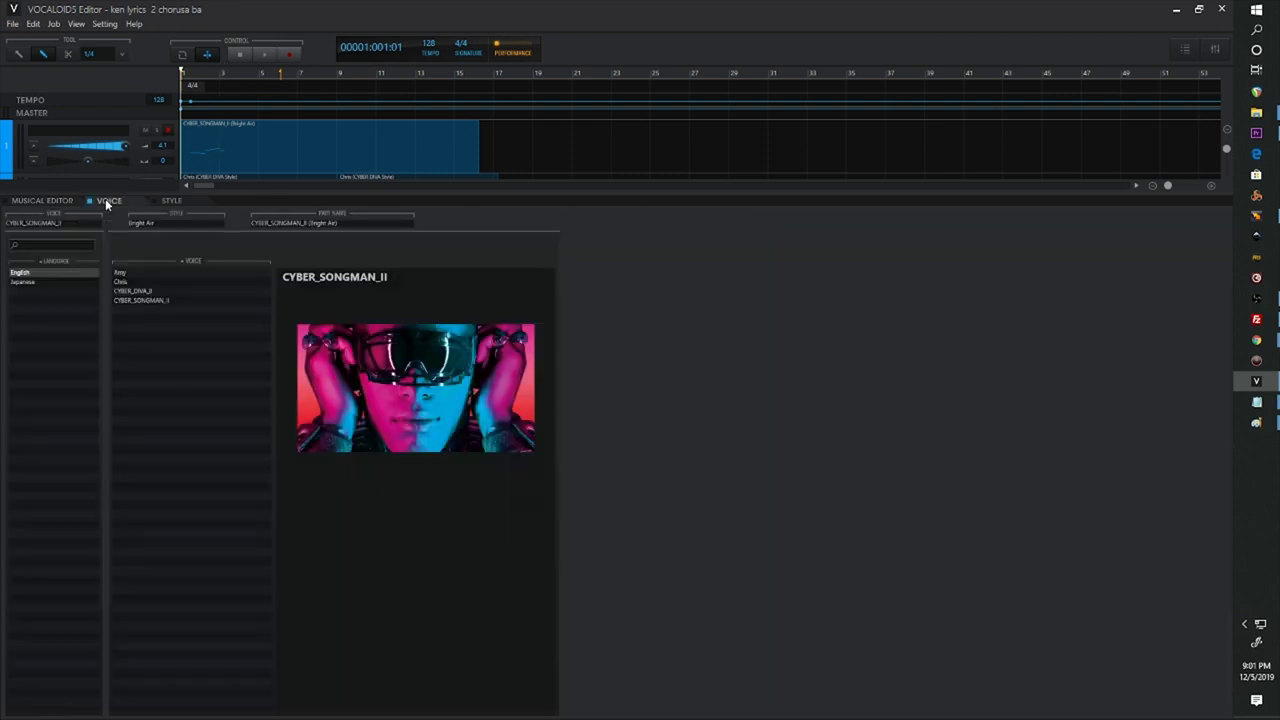
pyautogui.click(145, 292)
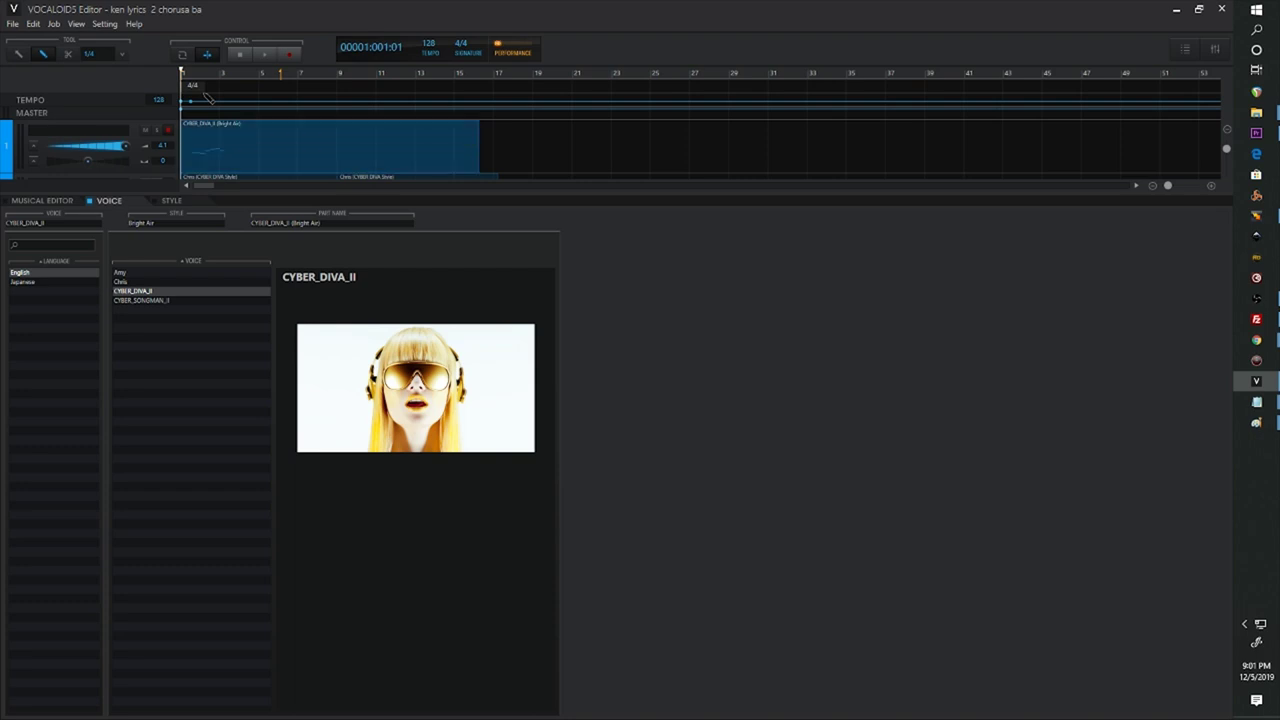
pyautogui.doubleClick(228, 160)
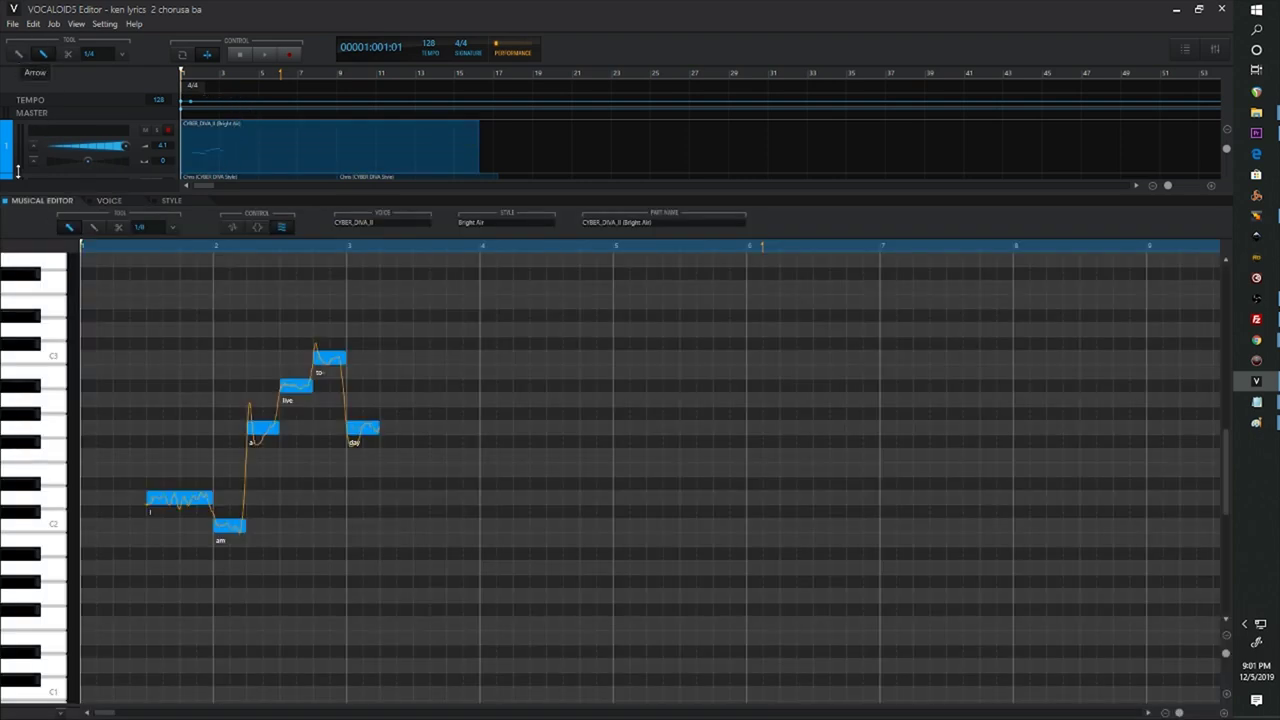
# Delete all notes of the phrase and draw five new ones across bars 2 and 3: a half, two quarters and two halves.
pyautogui.moveTo(428, 320); pyautogui.dragTo(42, 572)
pyautogui.press('Delete')
pyautogui.scroll(2, 8, 388)
pyautogui.click(93, 227)
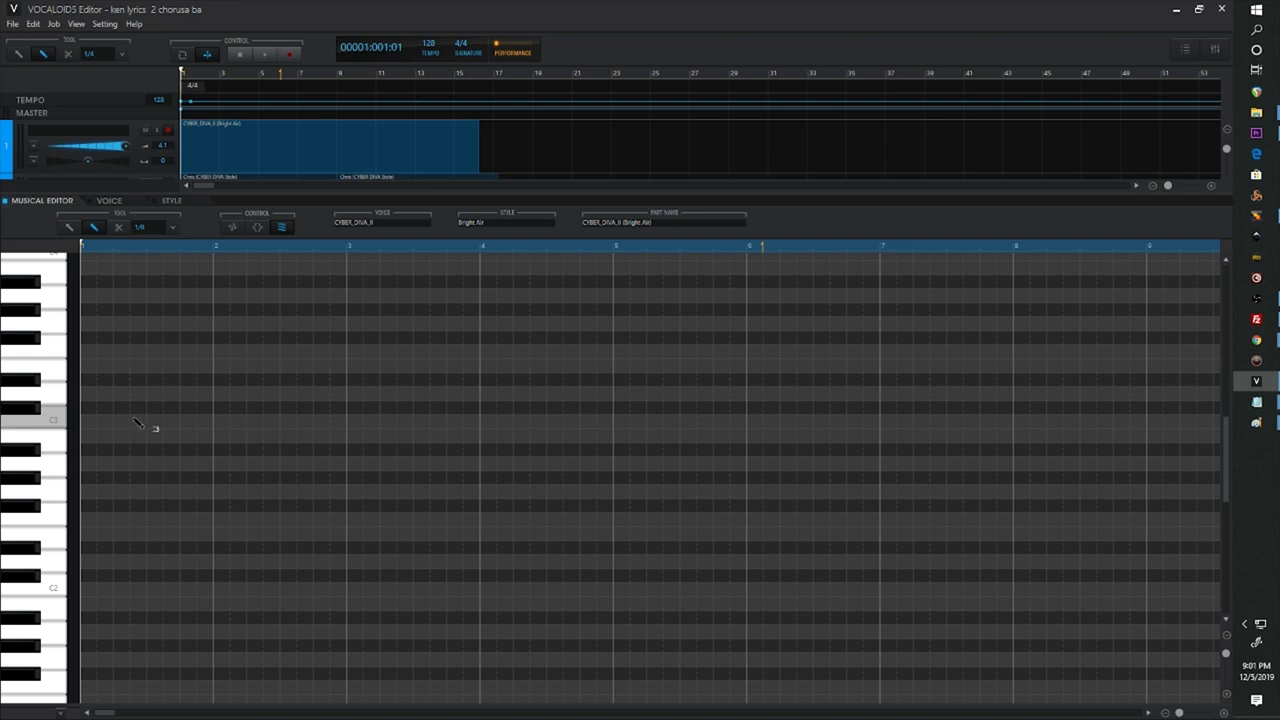
pyautogui.moveTo(232, 440)
pyautogui.mouseDown()
pyautogui.moveTo(282, 440)
pyautogui.moveTo(363, 403)
pyautogui.mouseUp()
pyautogui.moveTo(356, 356); pyautogui.dragTo(477, 374)
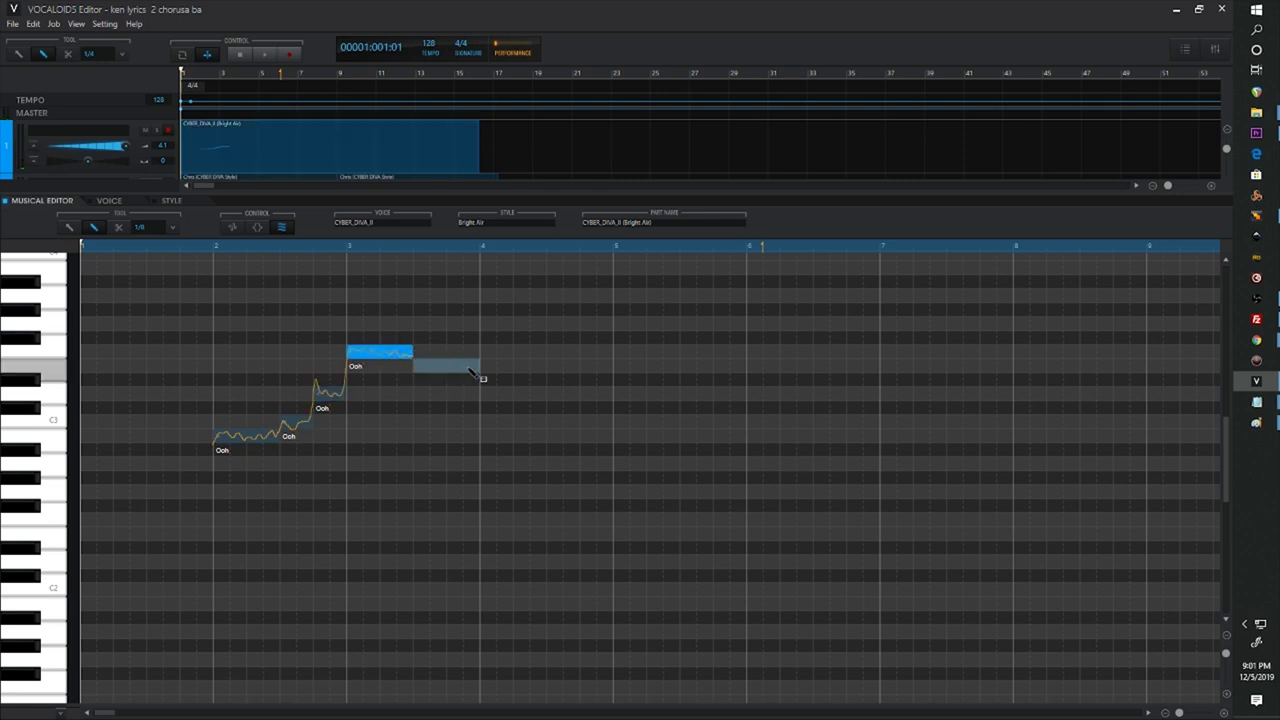
# Enter the lyrics "E- lec- tro- nic dance" across the five notes, play the new phrase, and return to the song start.
pyautogui.doubleClick(222, 452)
pyautogui.write('E- toc- tro- nic dance')
pyautogui.press('Return')
pyautogui.click(206, 242)
pyautogui.press('space')
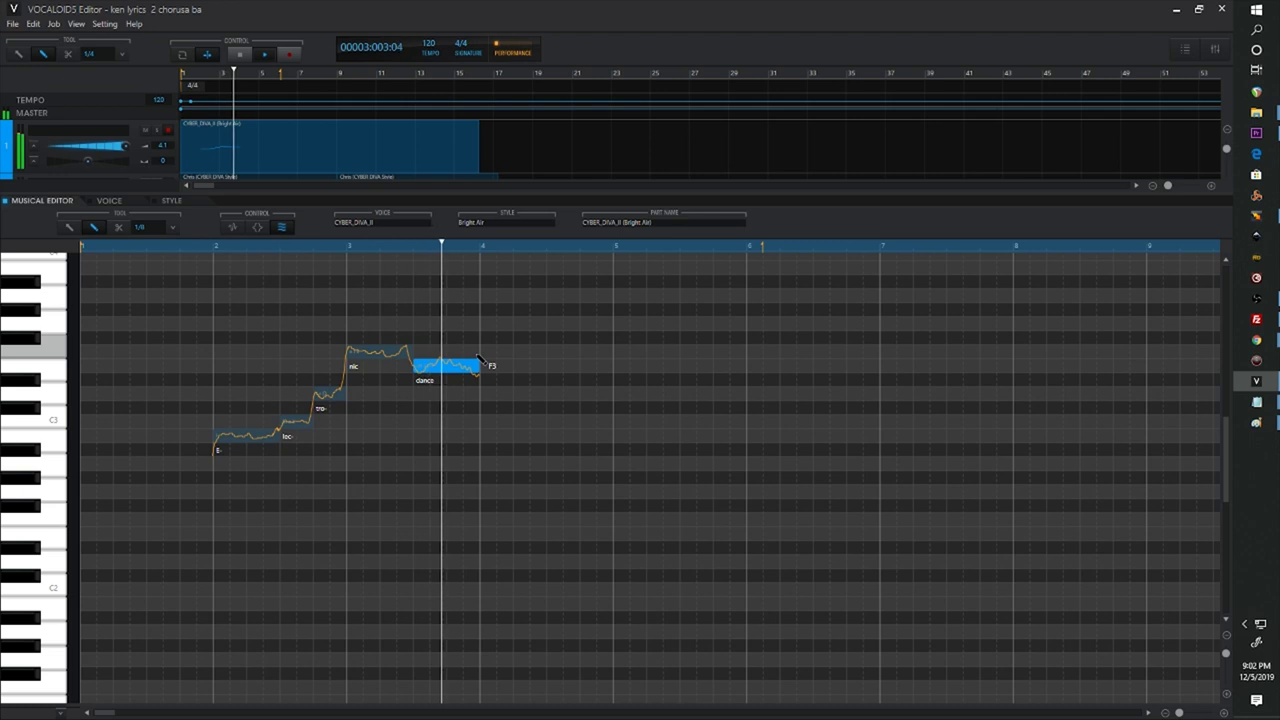
pyautogui.click(240, 54)
pyautogui.click(245, 51)
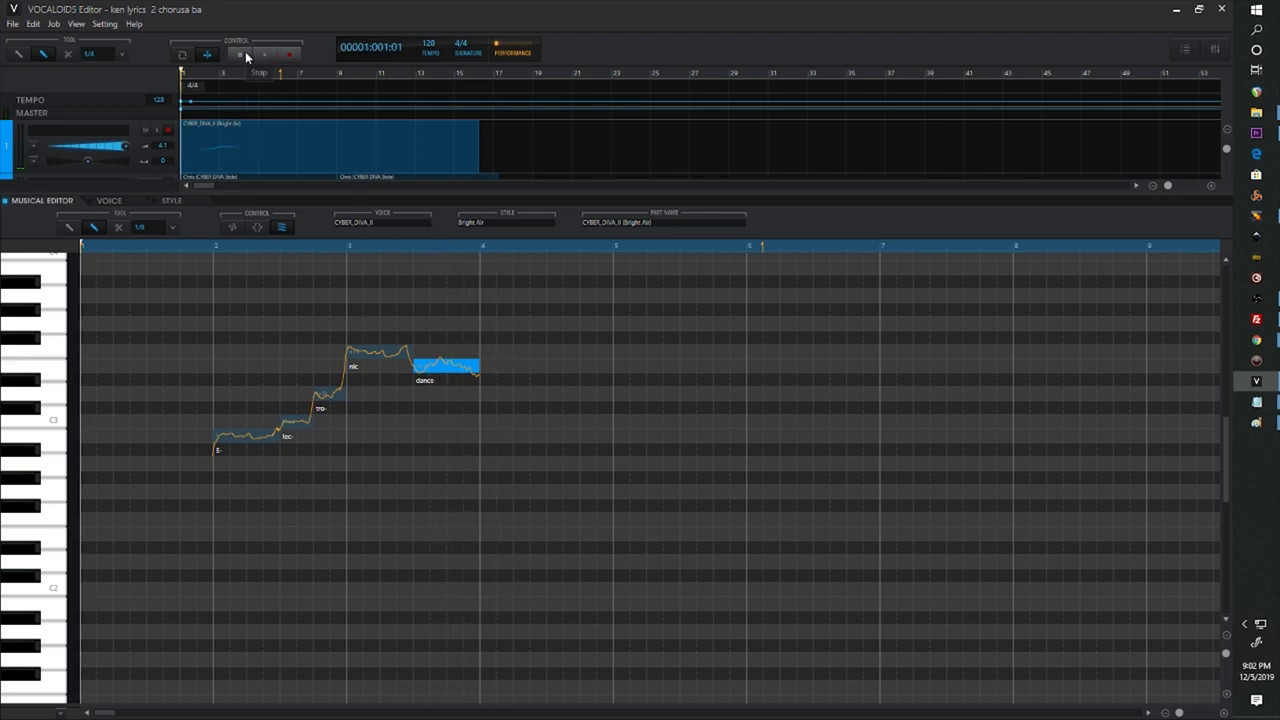
# Browse the style presets, filtering them by the Backing Vocal type with and without the Ambient color.
pyautogui.click(106, 201)
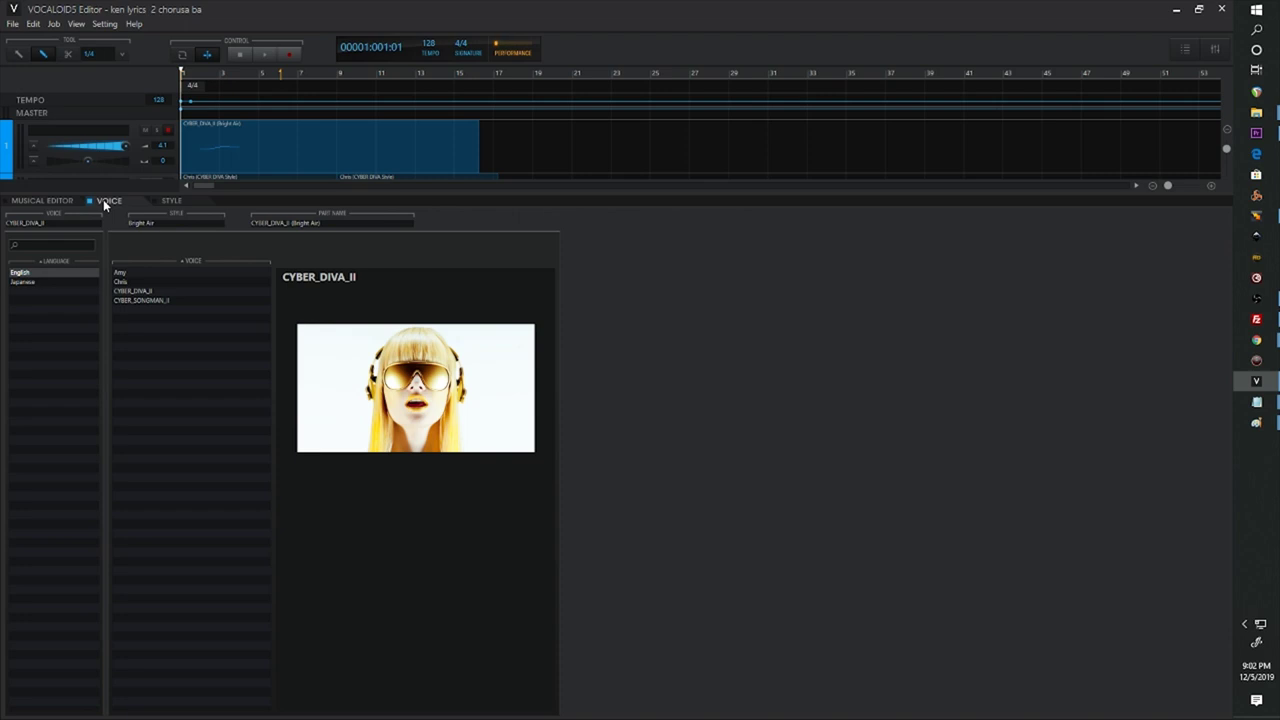
pyautogui.click(172, 201)
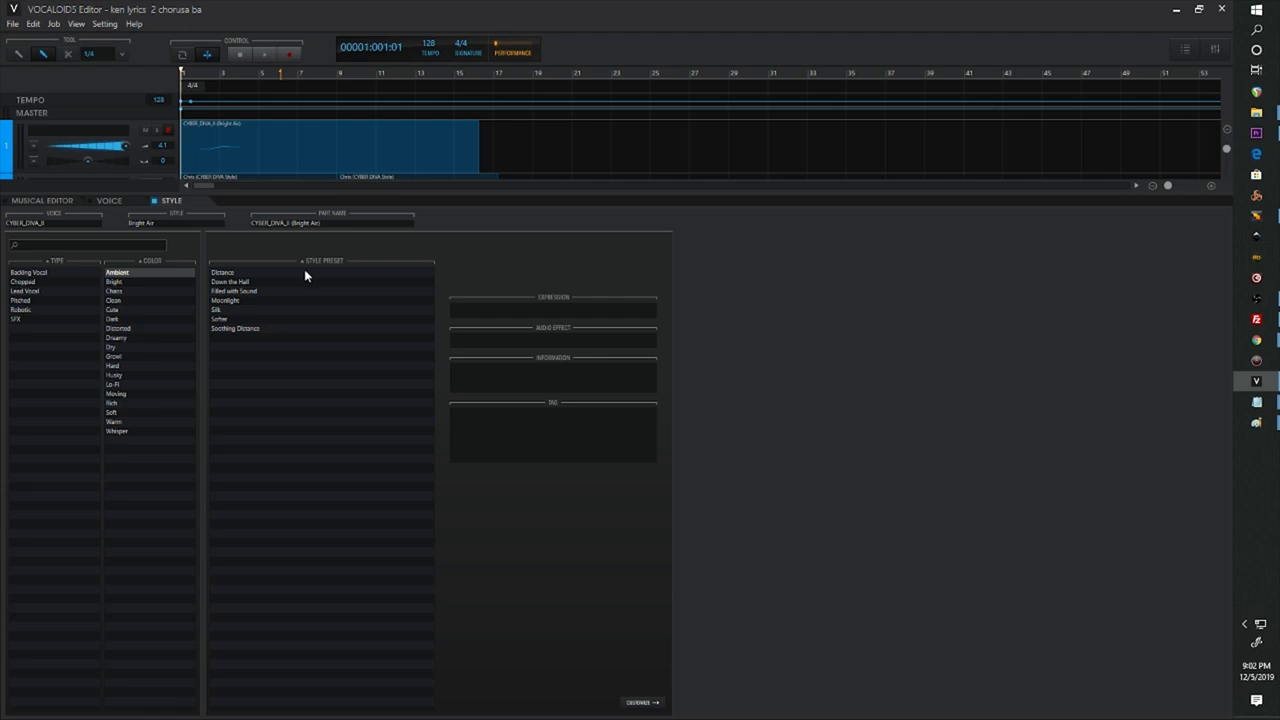
pyautogui.click(28, 273)
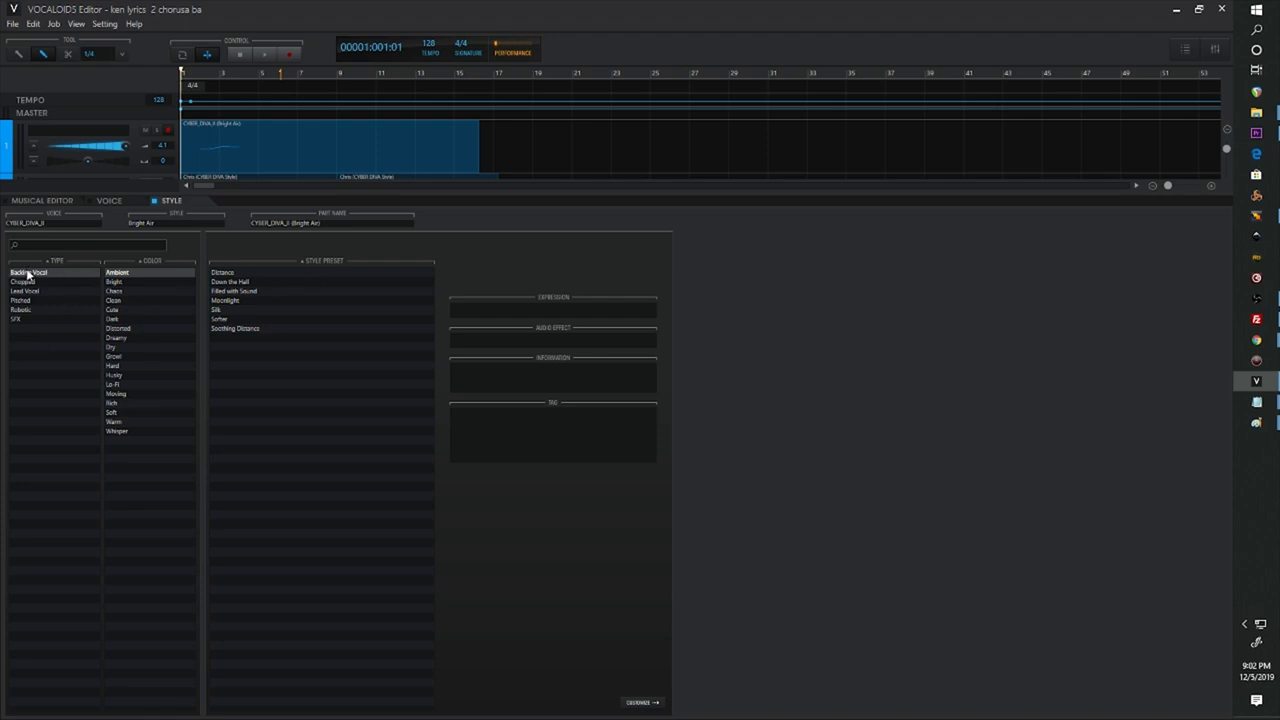
pyautogui.click(27, 282)
pyautogui.click(27, 283)
pyautogui.click(116, 274)
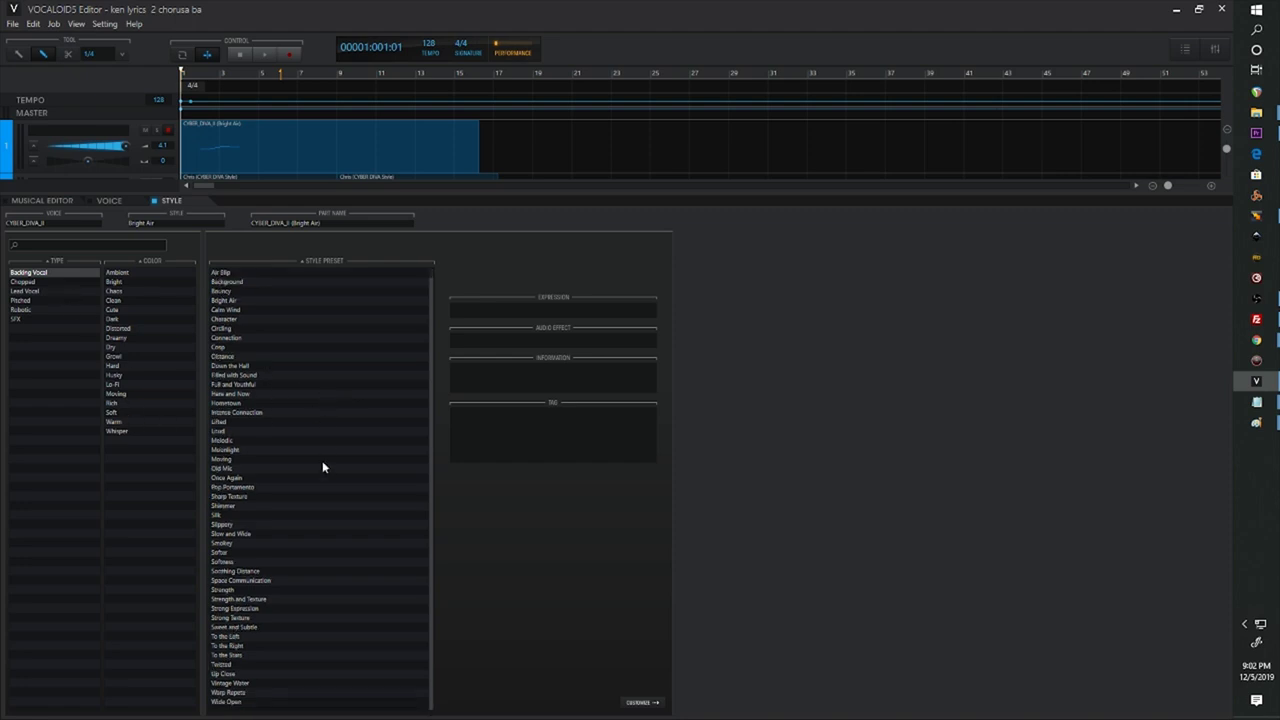
pyautogui.scroll(-1, 248, 430)
pyautogui.click(24, 273)
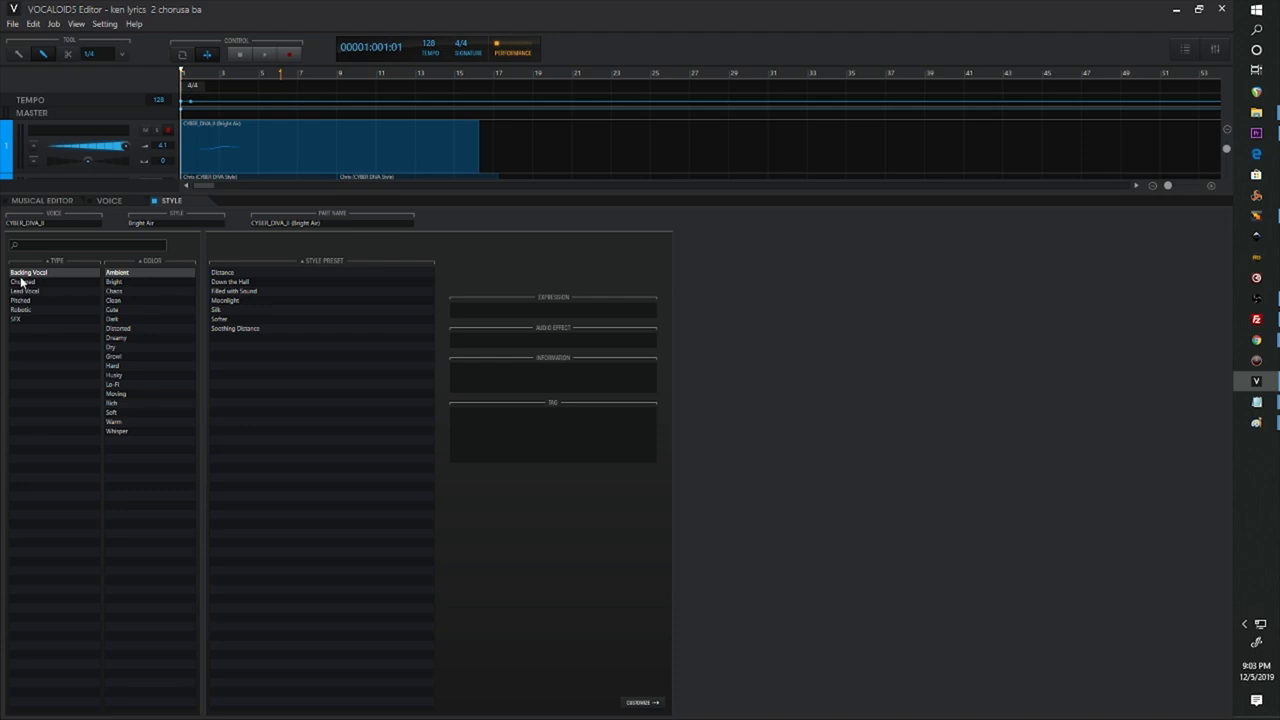
# Apply the Distance style preset from the Backing Vocal type with the Ambient color, play the phrase, and return to the song start.
pyautogui.click(112, 272)
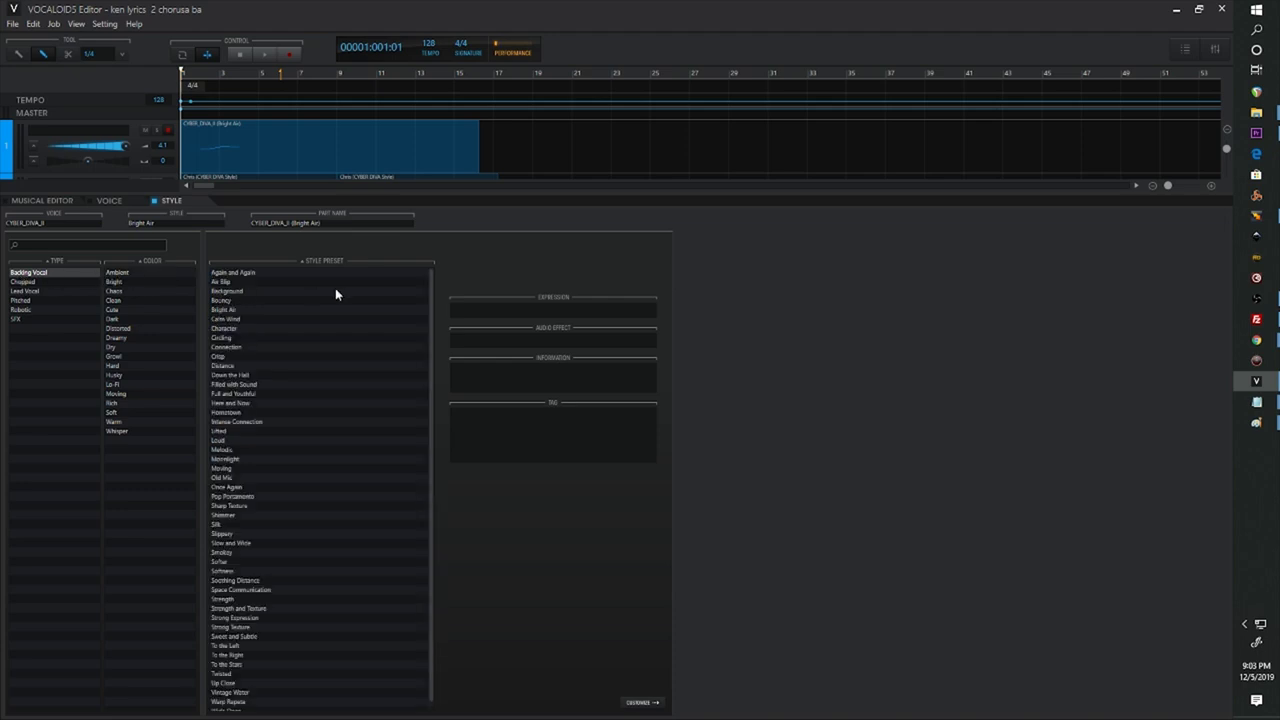
pyautogui.click(140, 272)
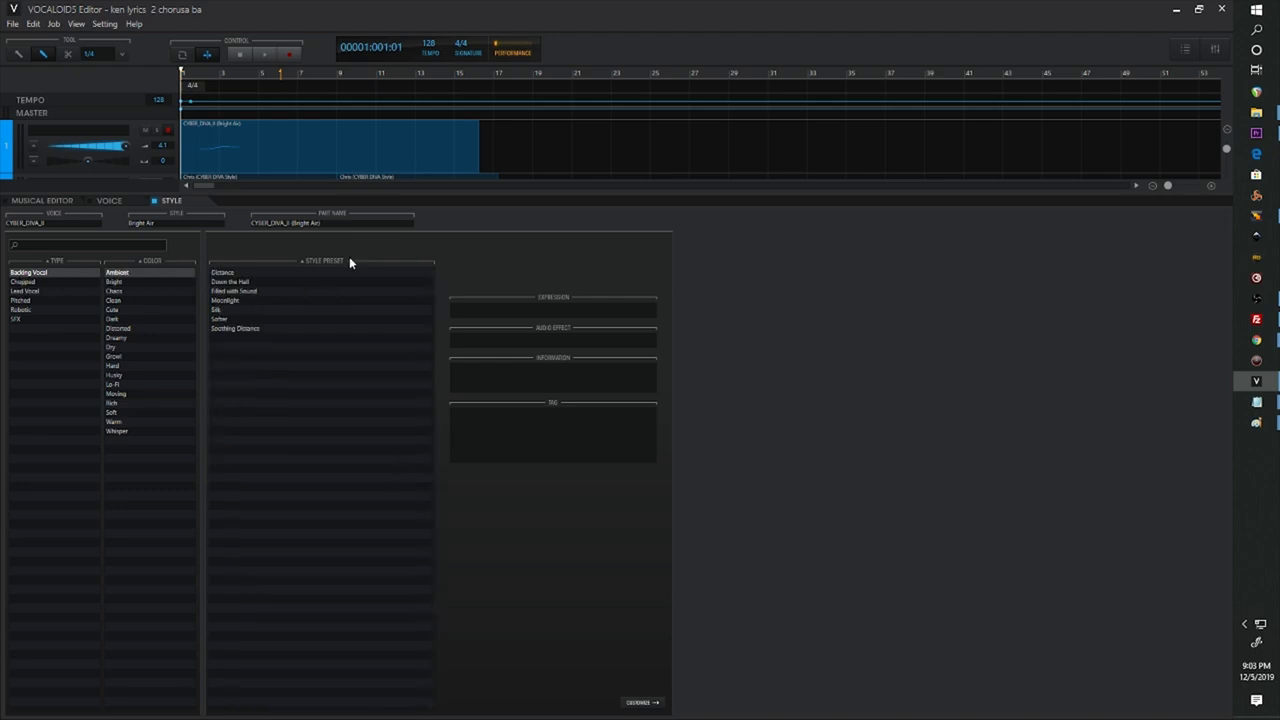
pyautogui.click(238, 275)
pyautogui.click(214, 134)
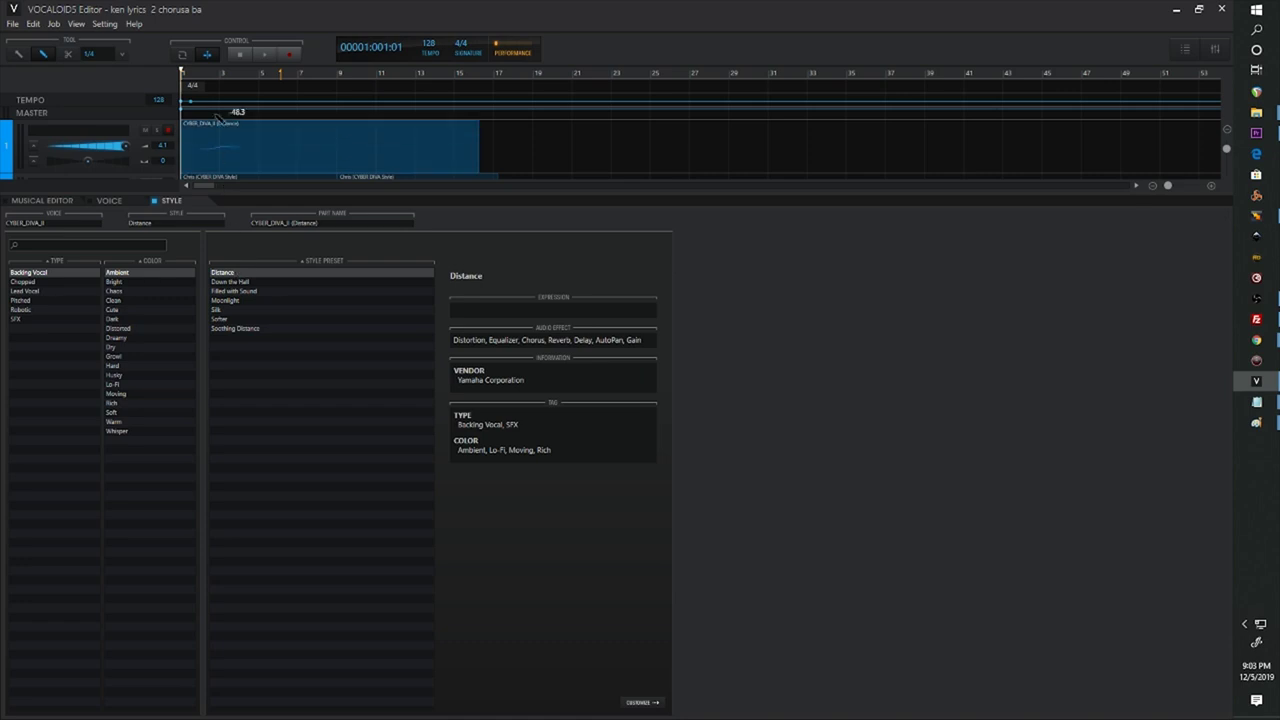
pyautogui.click(202, 74)
pyautogui.press('space')
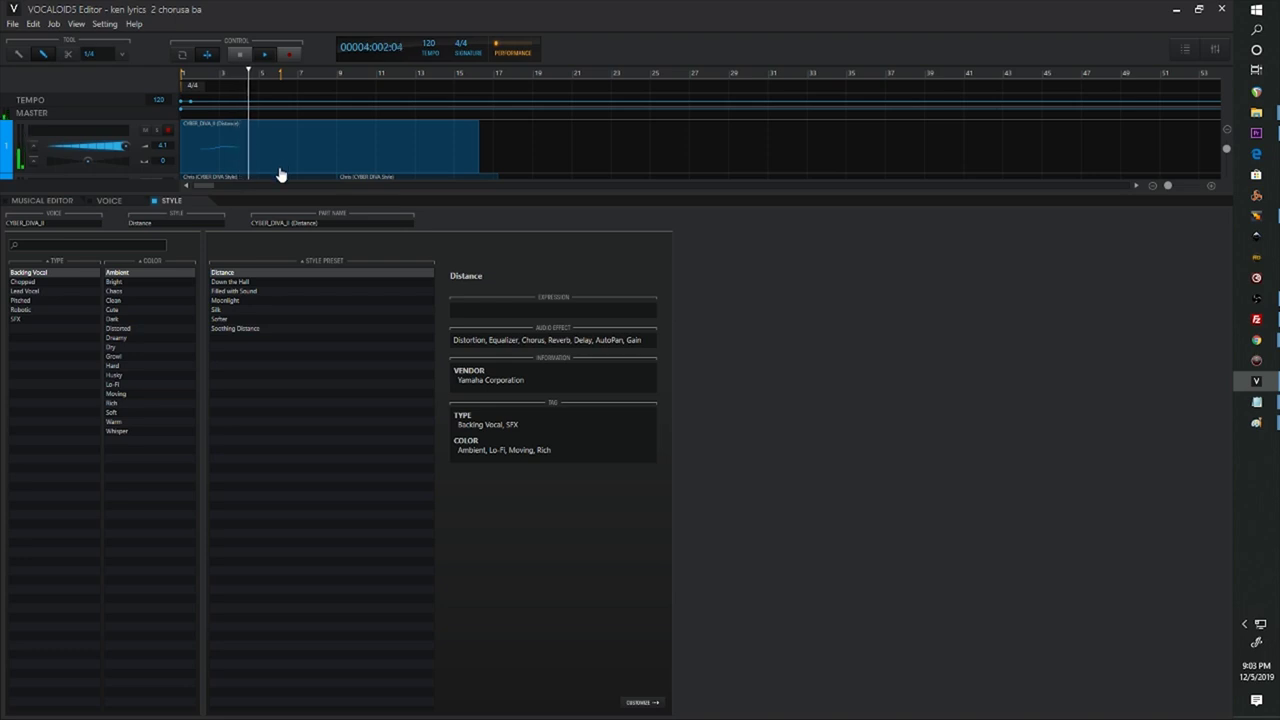
pyautogui.press('space')
pyautogui.click(240, 54)
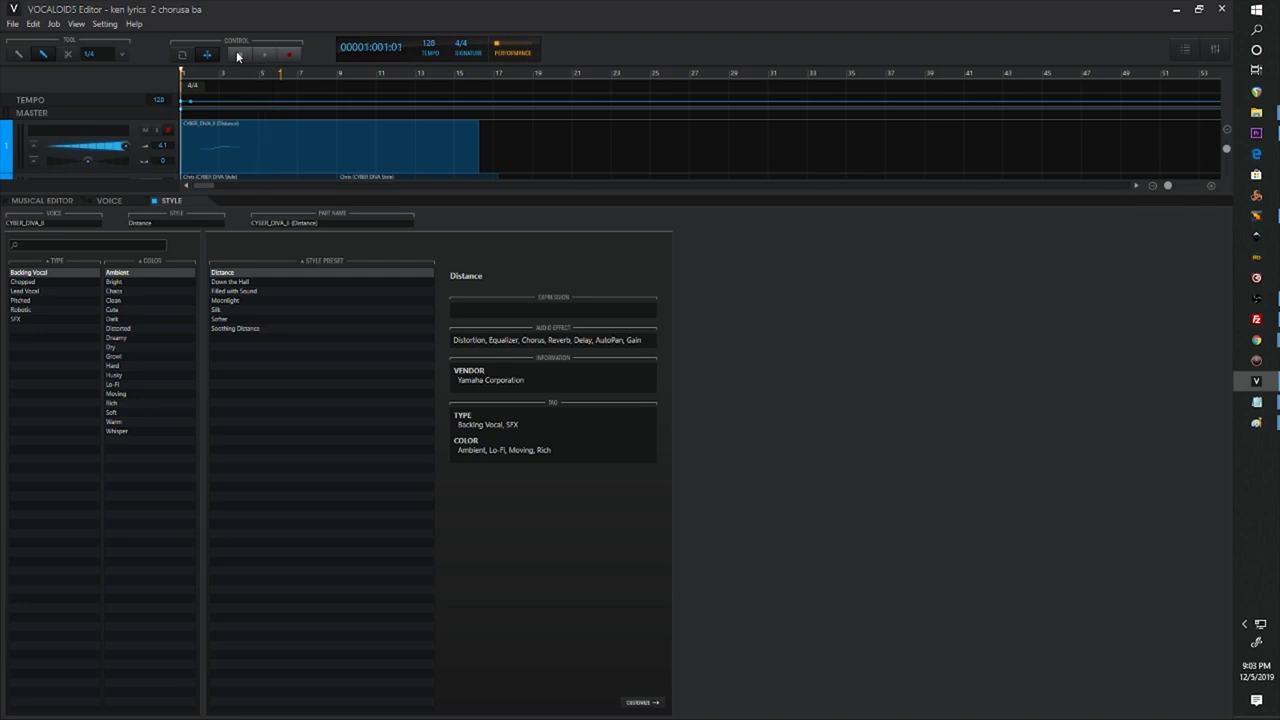
# Apply the Filled with Sound style preset, play the phrase, and return to the song start.
pyautogui.click(230, 291)
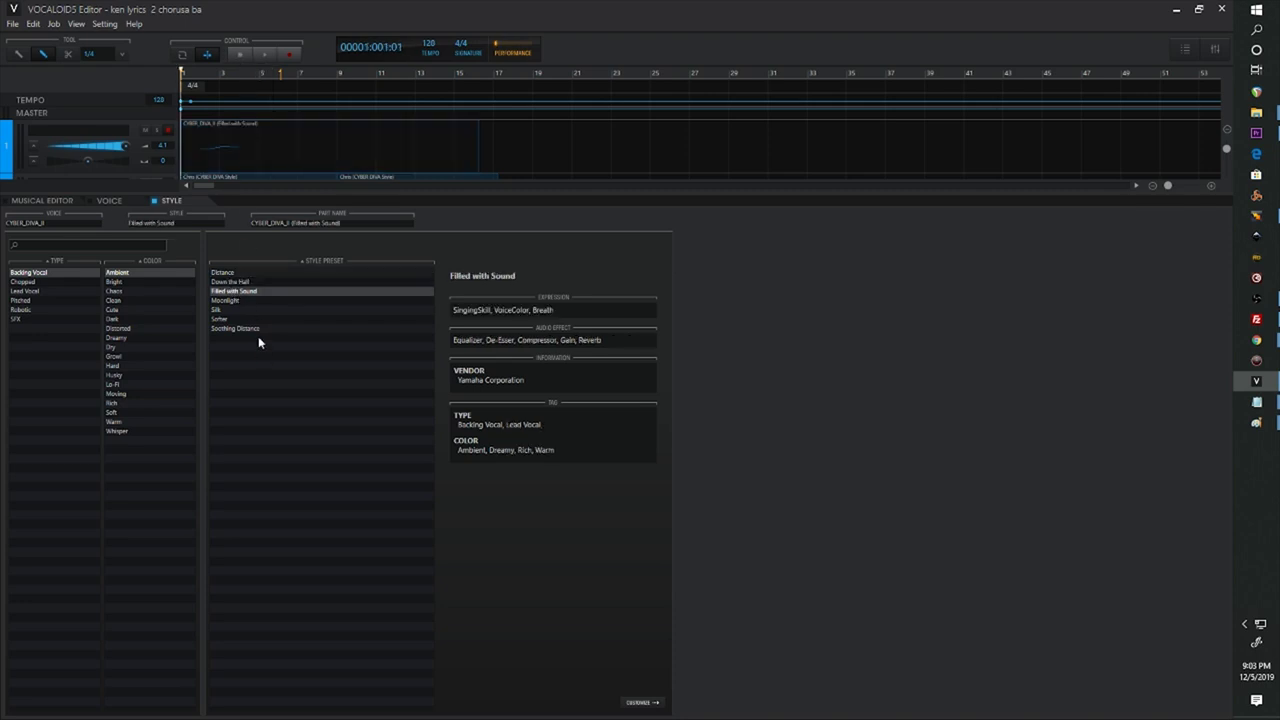
pyautogui.press('space')
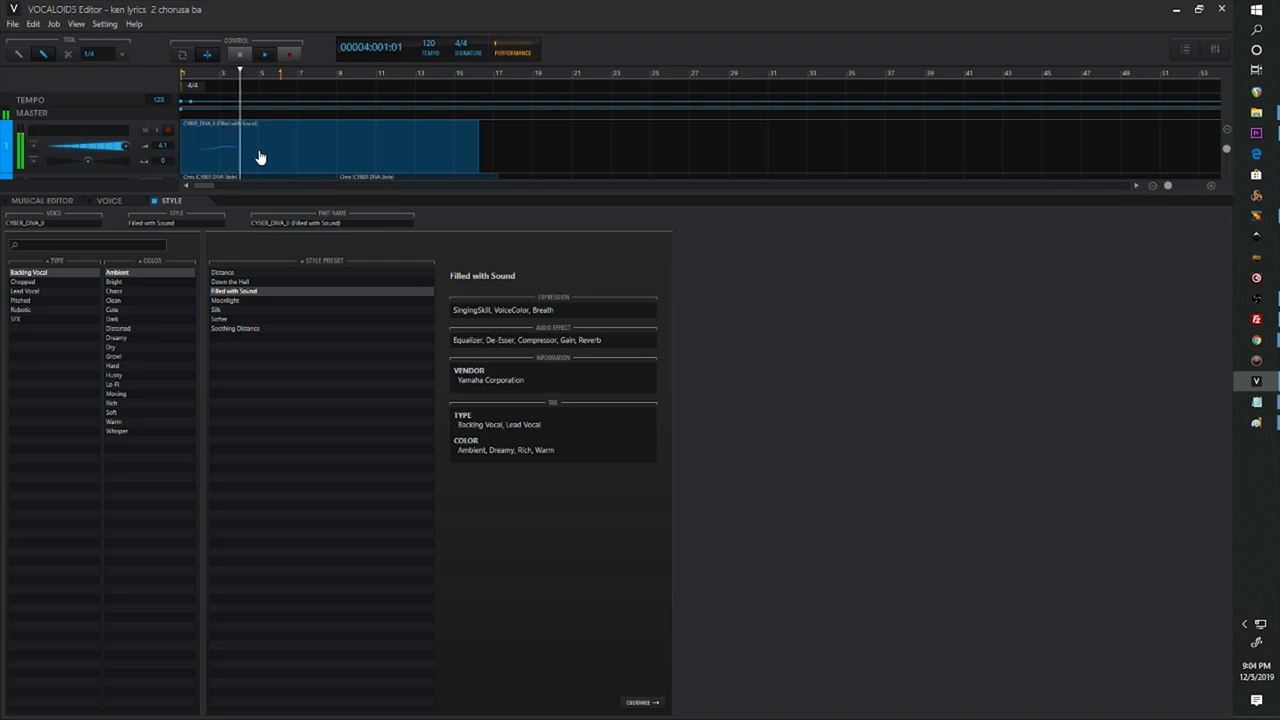
pyautogui.click(242, 56)
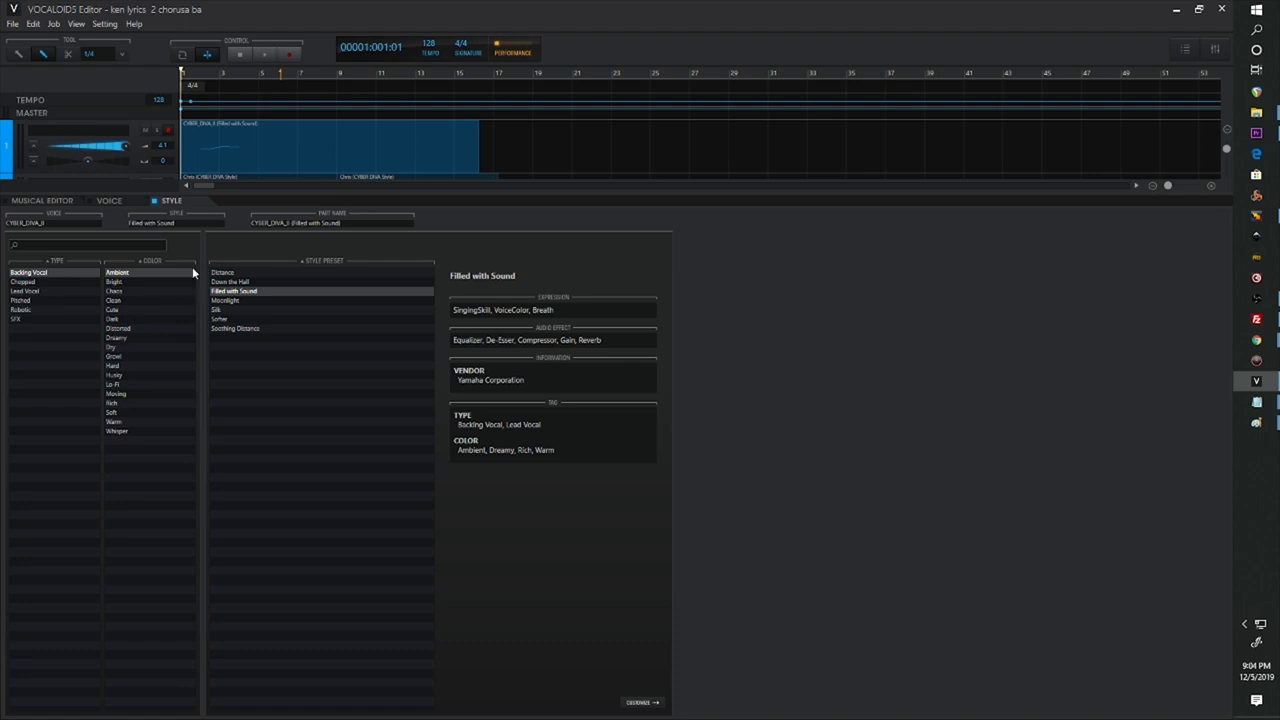
# Filter the style presets by Chopped and Bright, apply the Chops preset, and play the phrase.
pyautogui.click(20, 284)
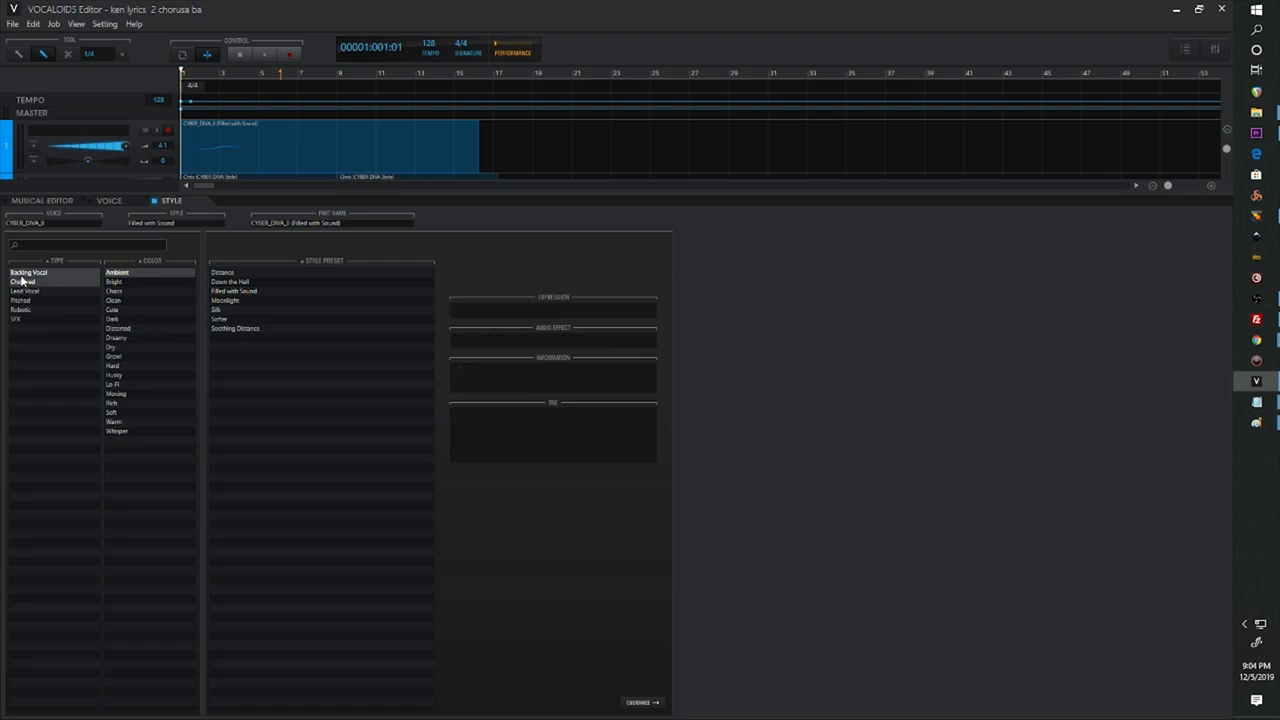
pyautogui.click(131, 282)
pyautogui.click(224, 272)
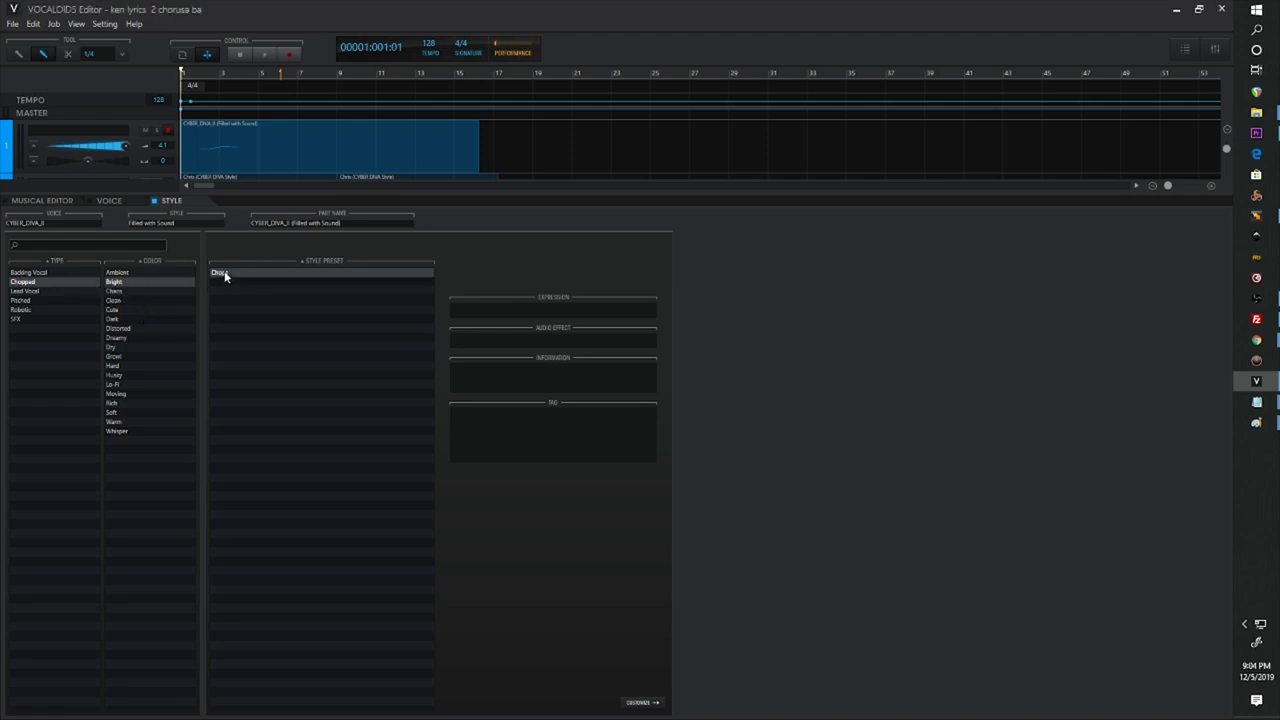
pyautogui.click(195, 83)
pyautogui.press('space')
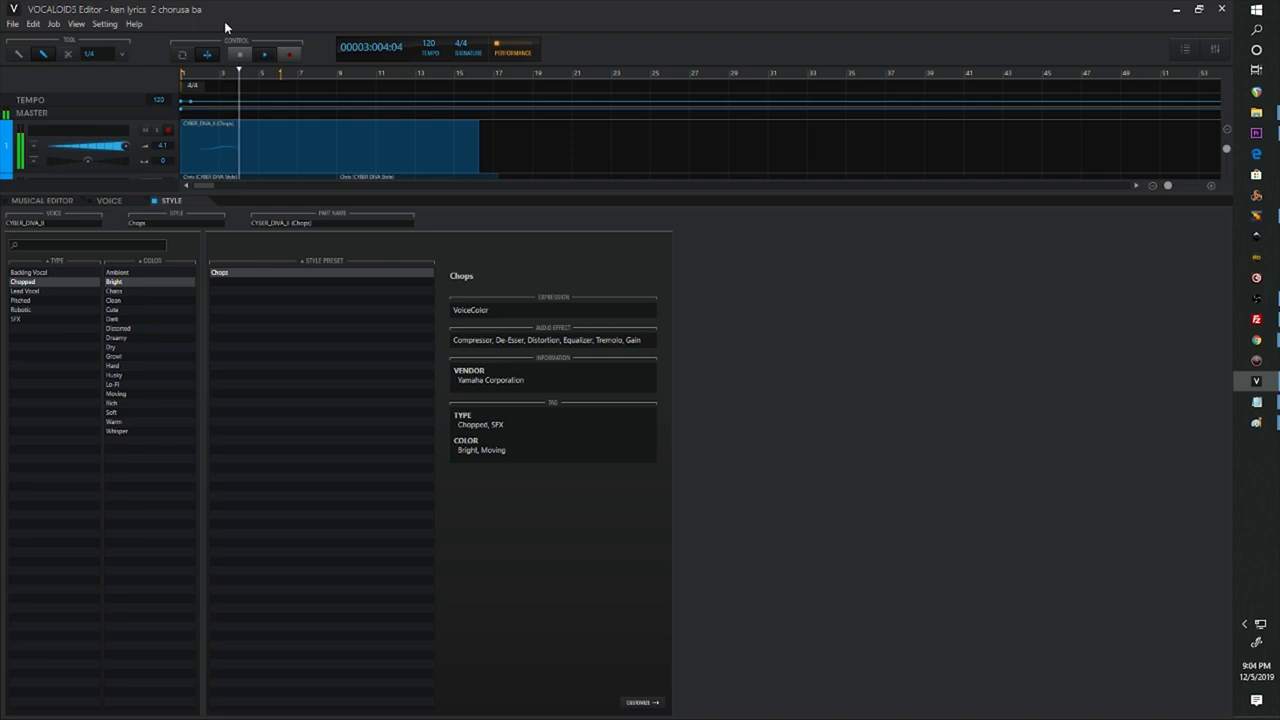
pyautogui.click(239, 54)
# Filter the style presets by Lead Vocal and Clean, apply the Clarity preset, and play the phrase.
pyautogui.click(28, 291)
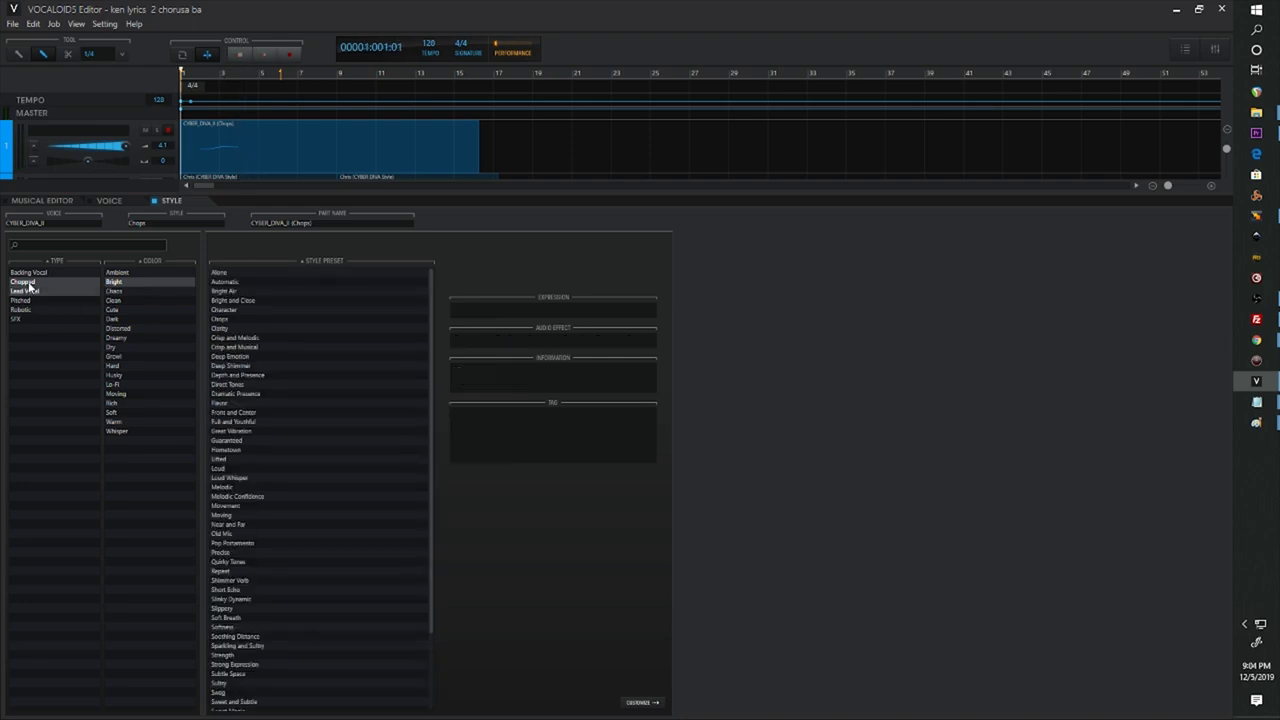
pyautogui.click(125, 283)
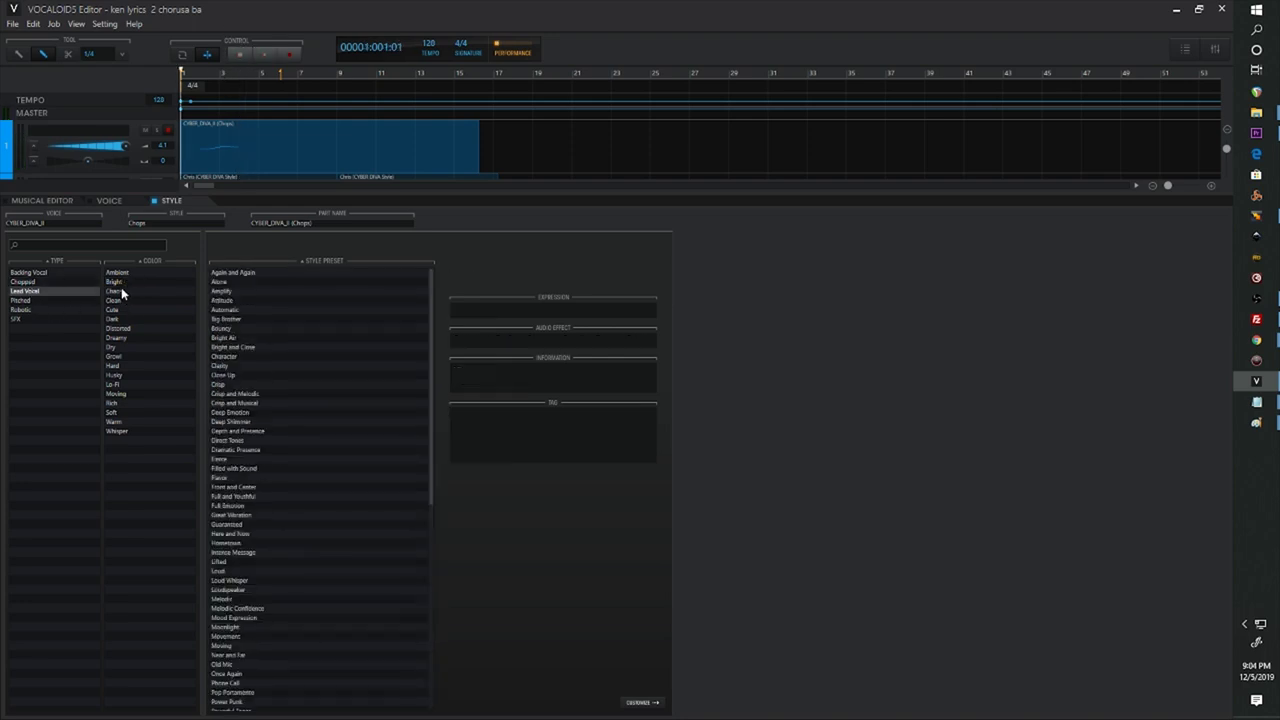
pyautogui.click(124, 301)
pyautogui.click(218, 311)
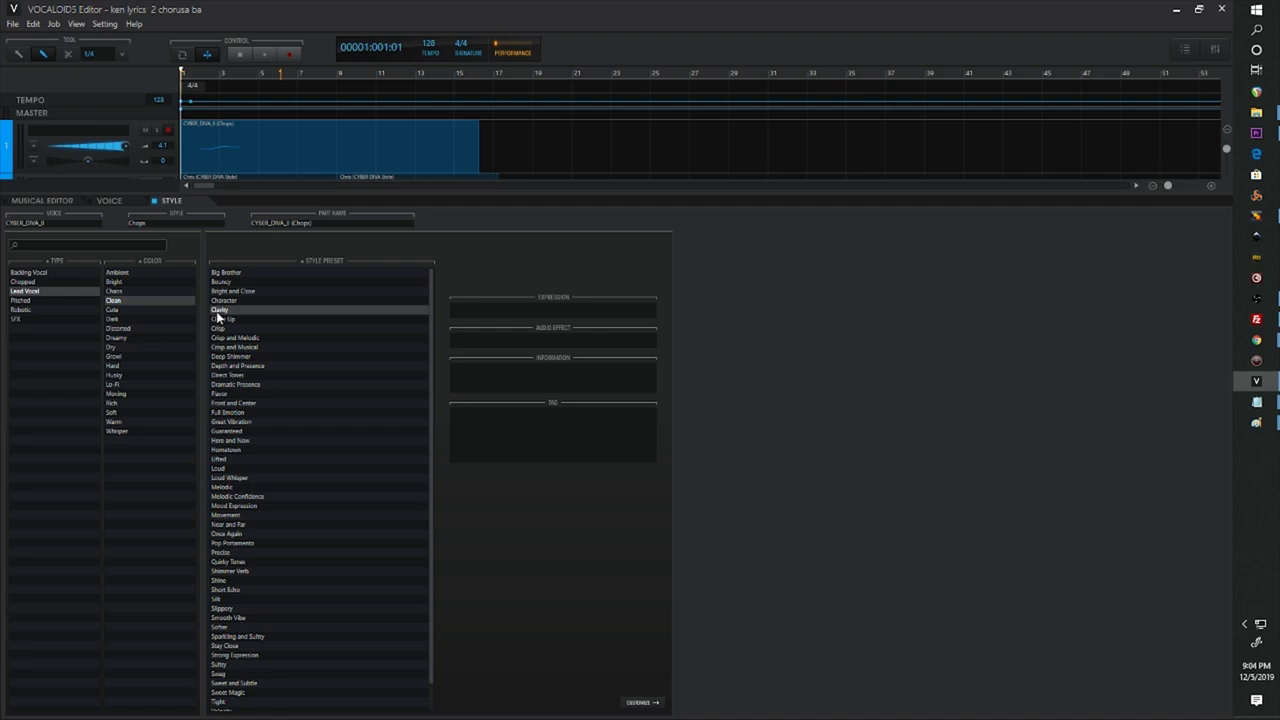
pyautogui.press('space')
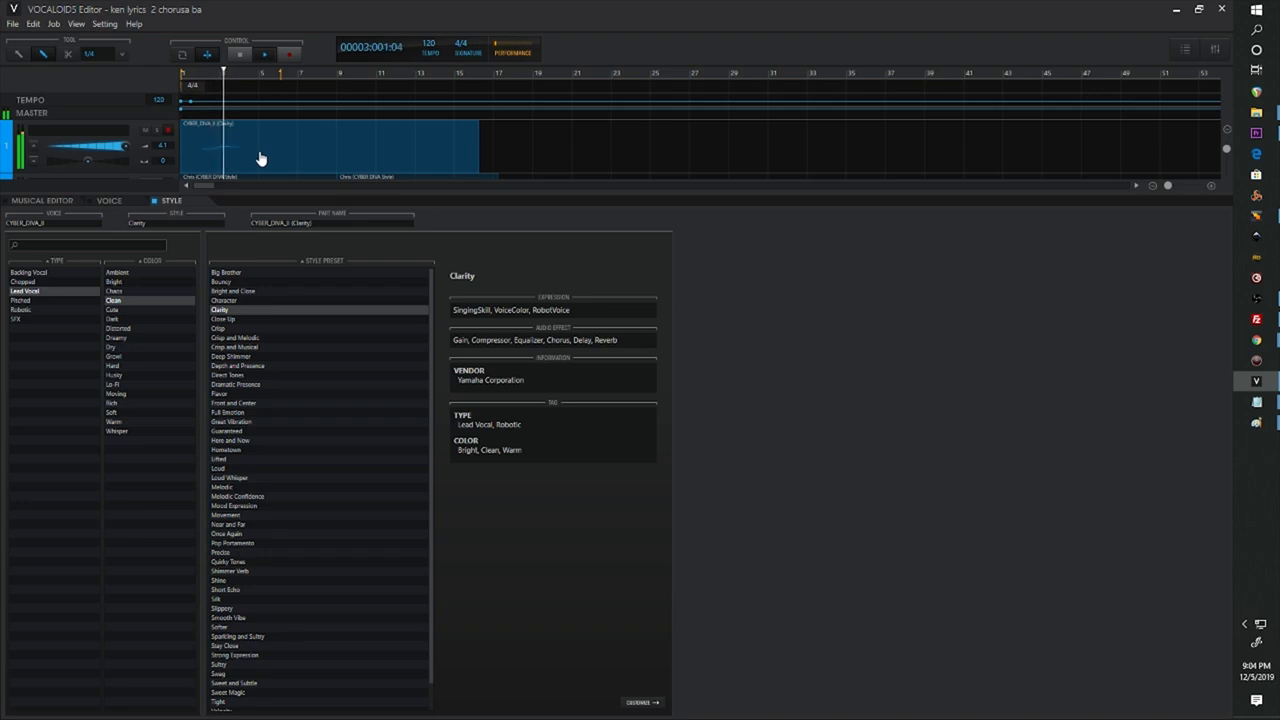
pyautogui.click(240, 56)
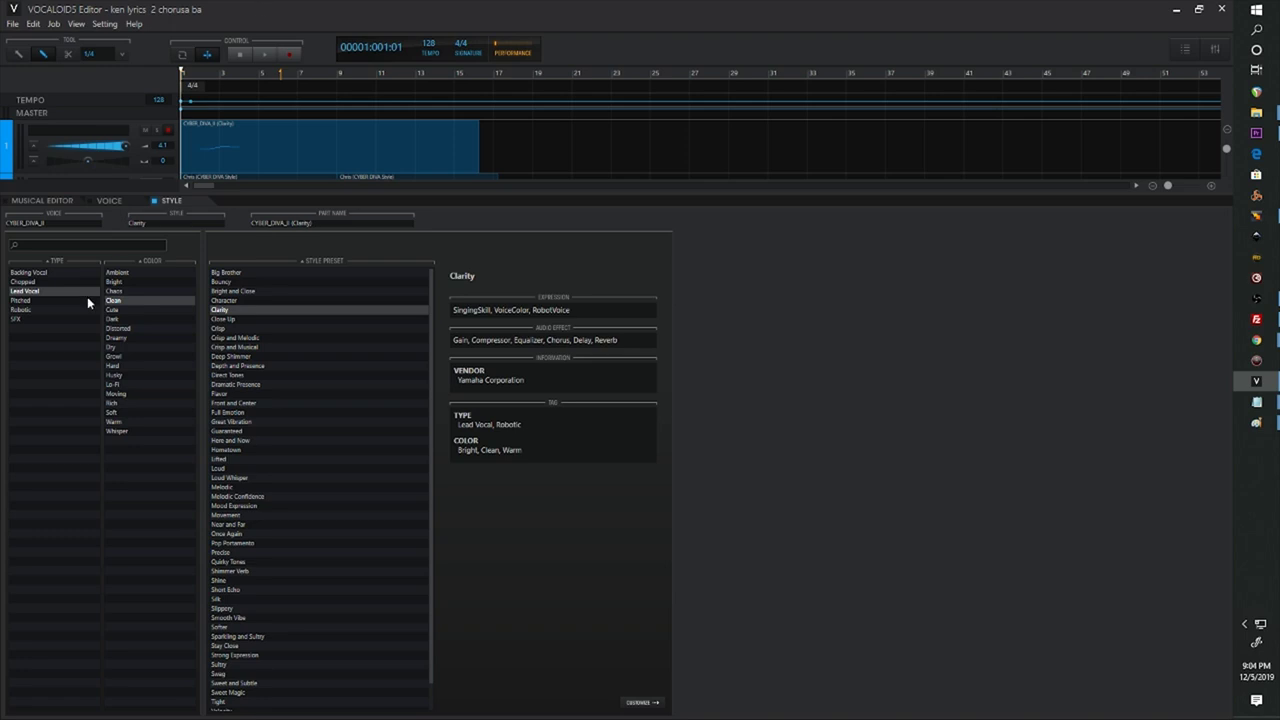
# Apply the Silk preset from the Backing Vocal type with the Ambient color, play it, and place the song position at bar 1 beat 3.
pyautogui.click(33, 273)
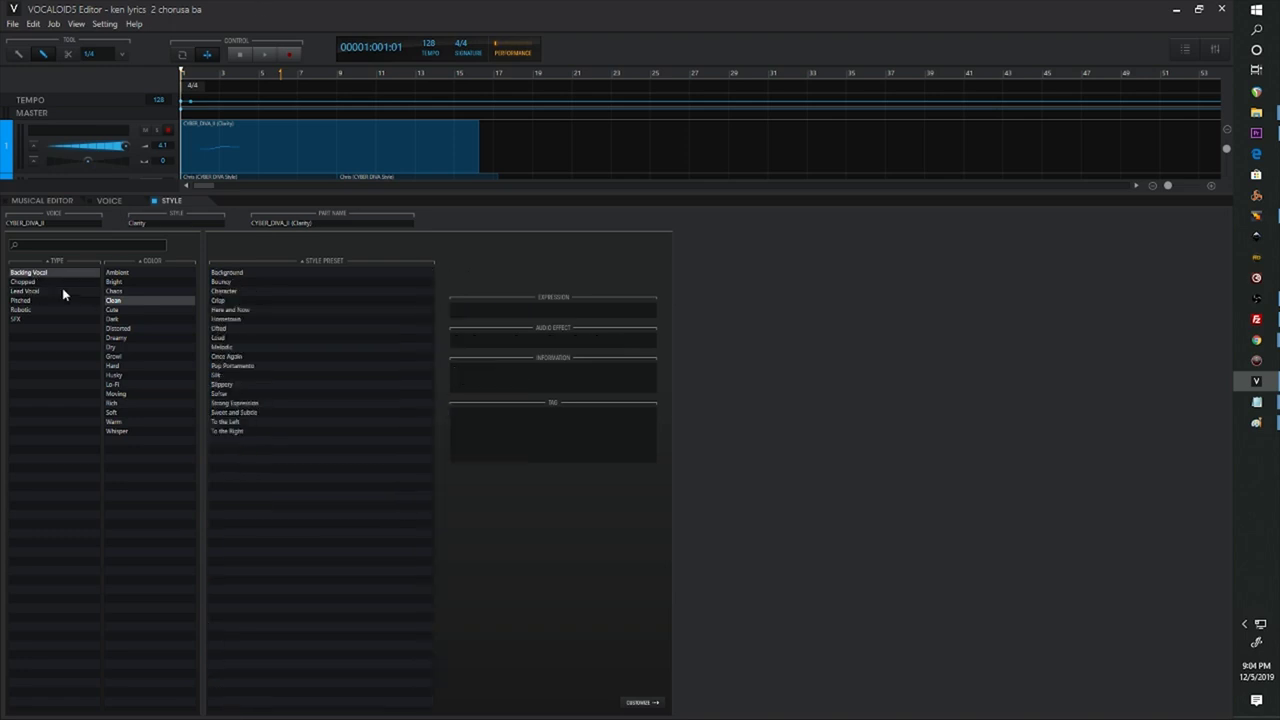
pyautogui.click(121, 272)
pyautogui.click(130, 299)
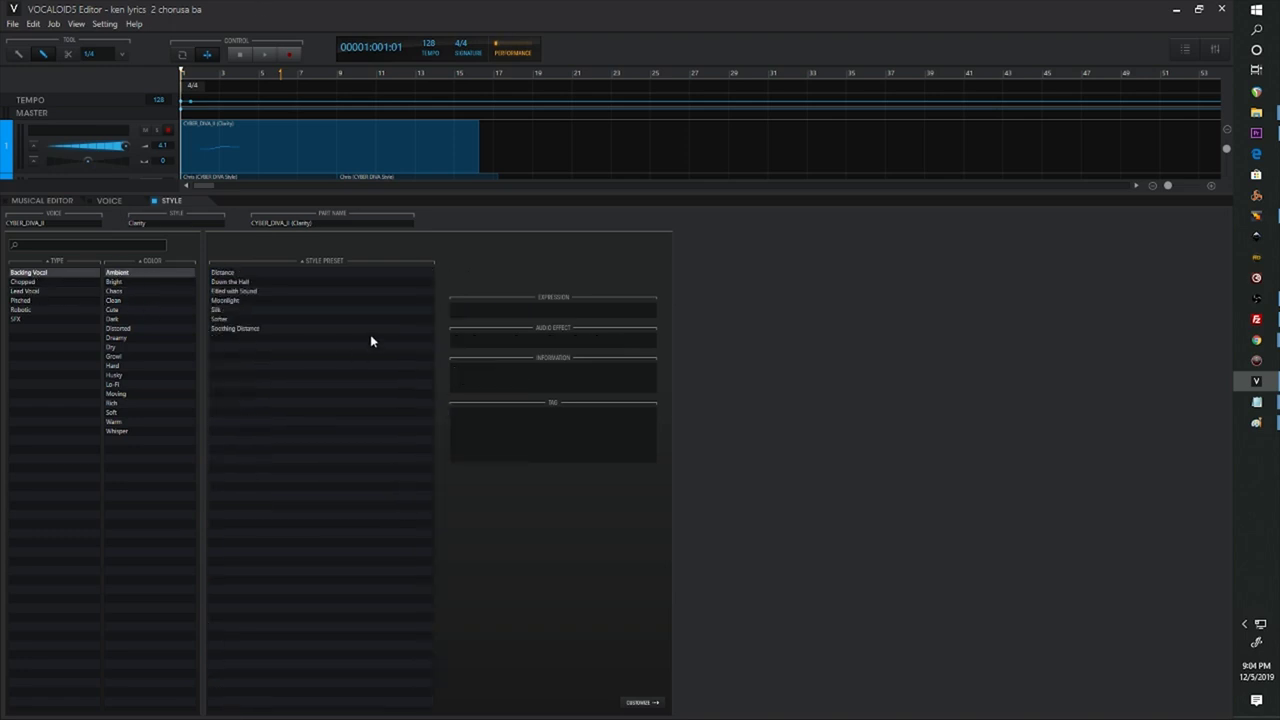
pyautogui.click(217, 310)
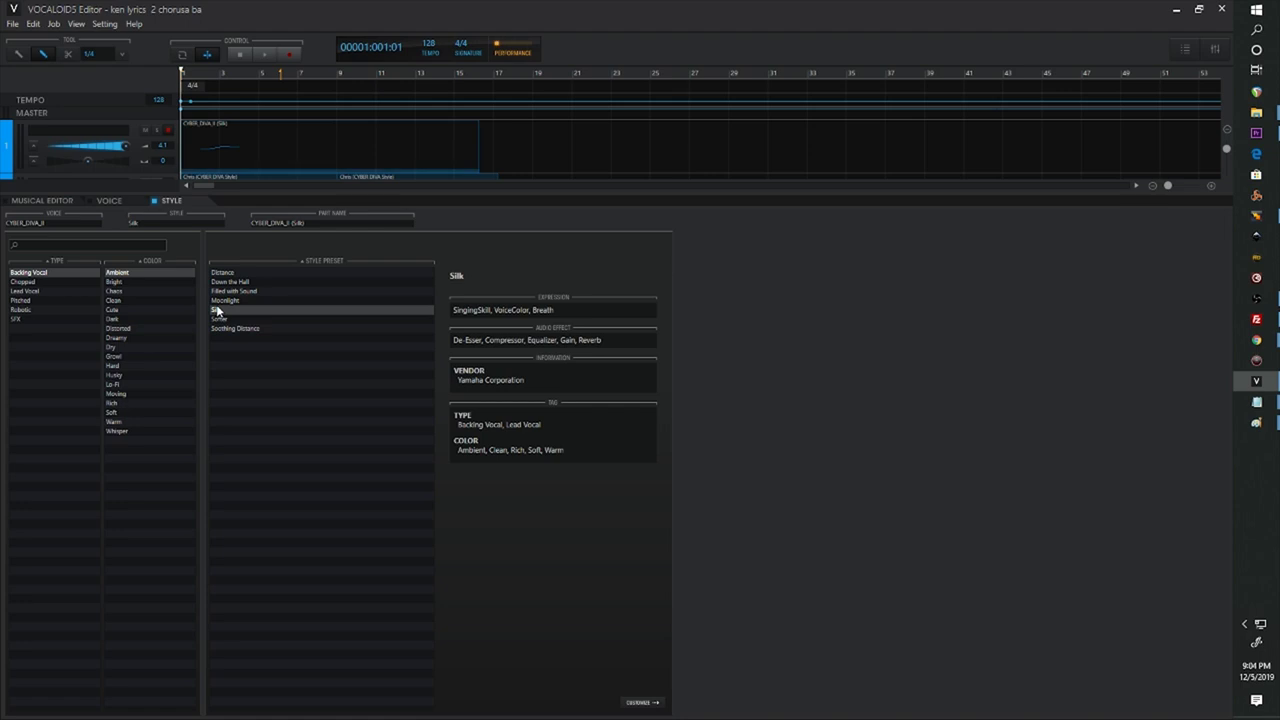
pyautogui.press('space')
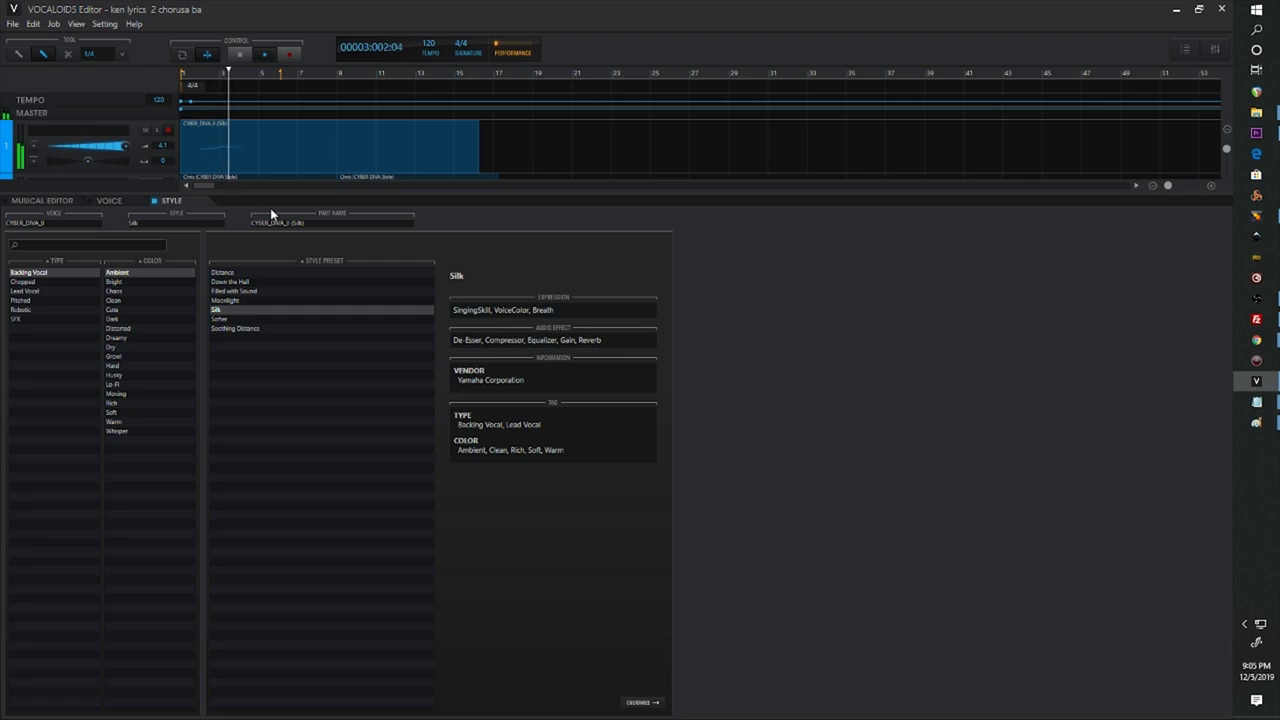
pyautogui.click(242, 55)
pyautogui.click(191, 76)
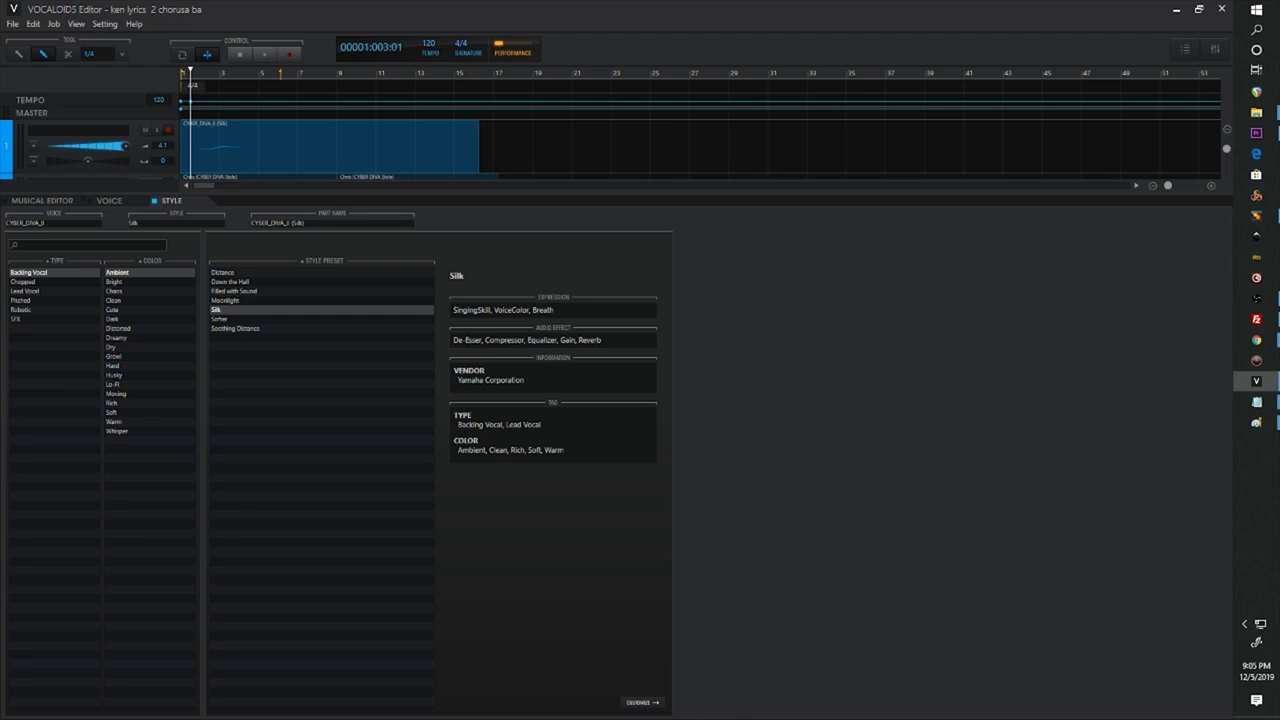
# Open the Silk style for customizing and add a Chorus effect to its audio effects.
pyautogui.click(648, 704)
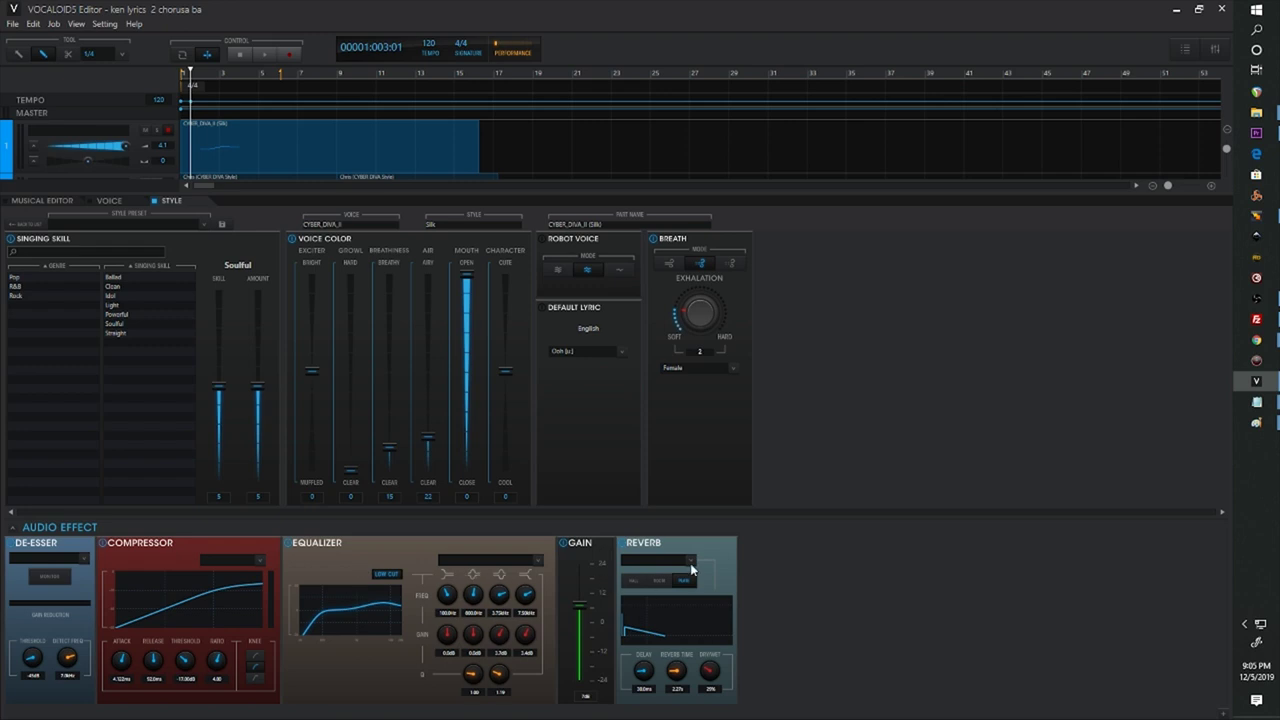
pyautogui.click(999, 593)
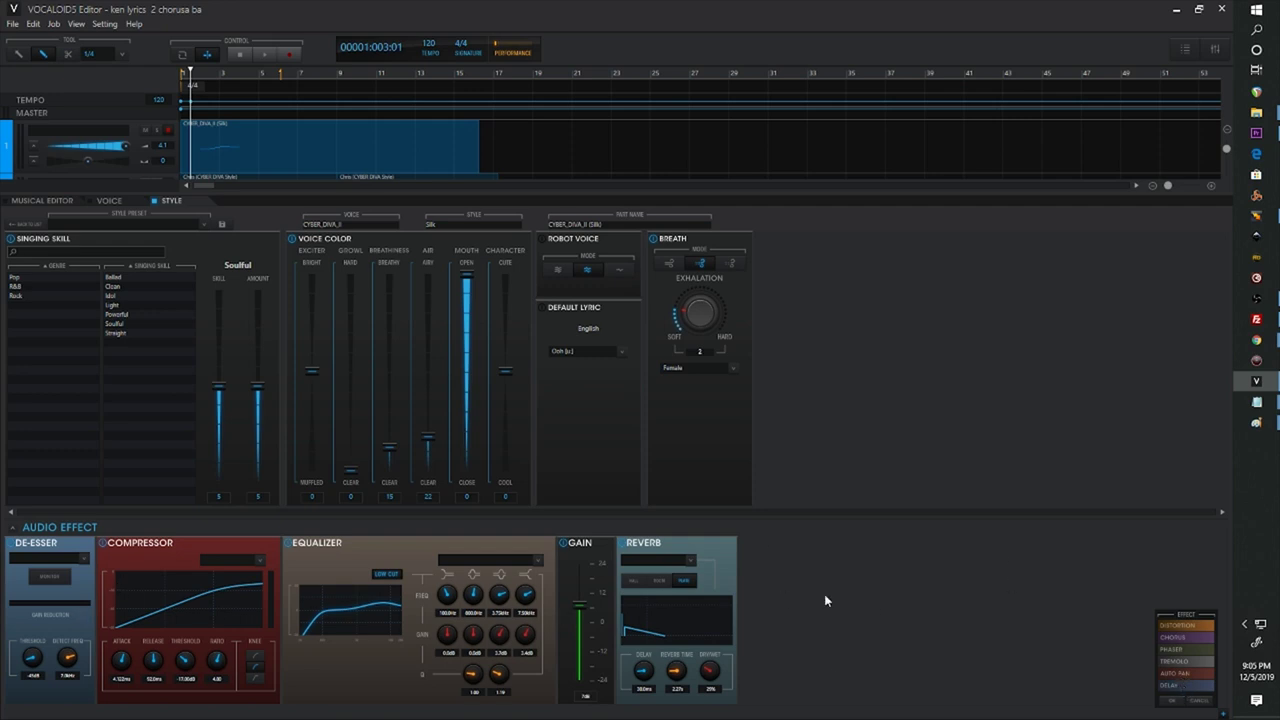
pyautogui.click(1175, 637)
pyautogui.click(1170, 700)
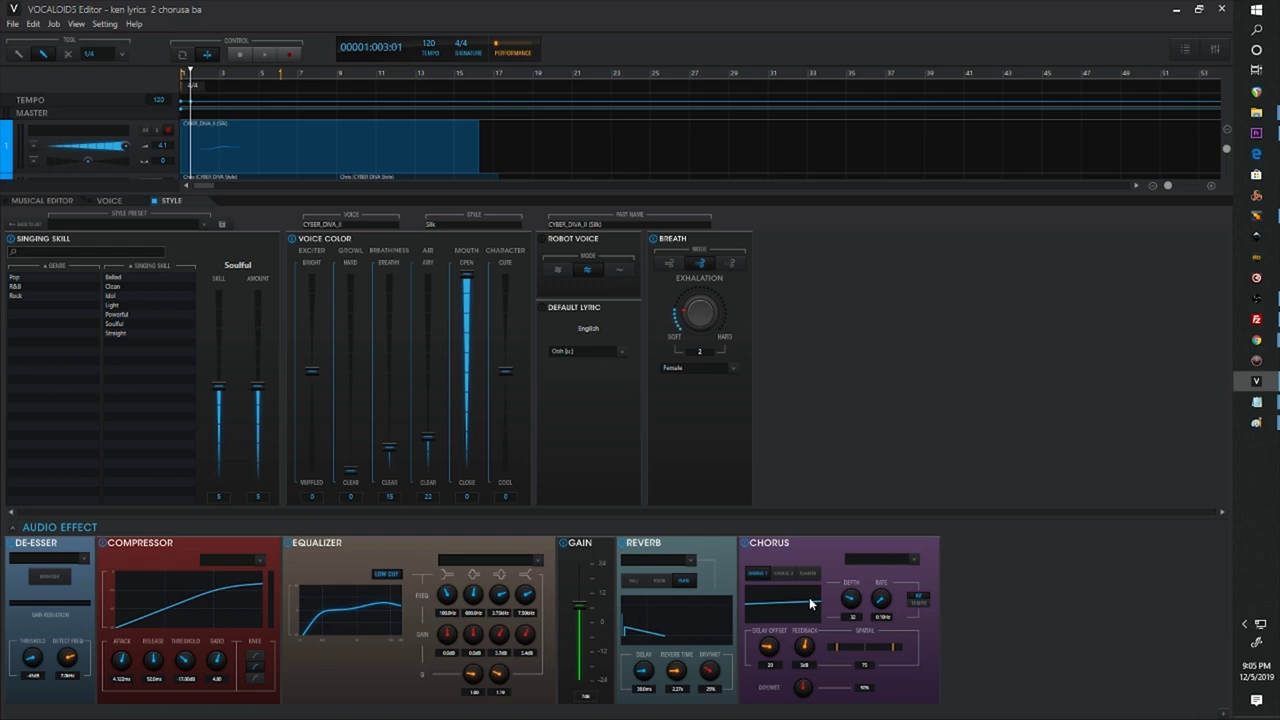
# Check the list of remaining audio effects, then remove the Chorus effect from the chain.
pyautogui.click(1051, 605)
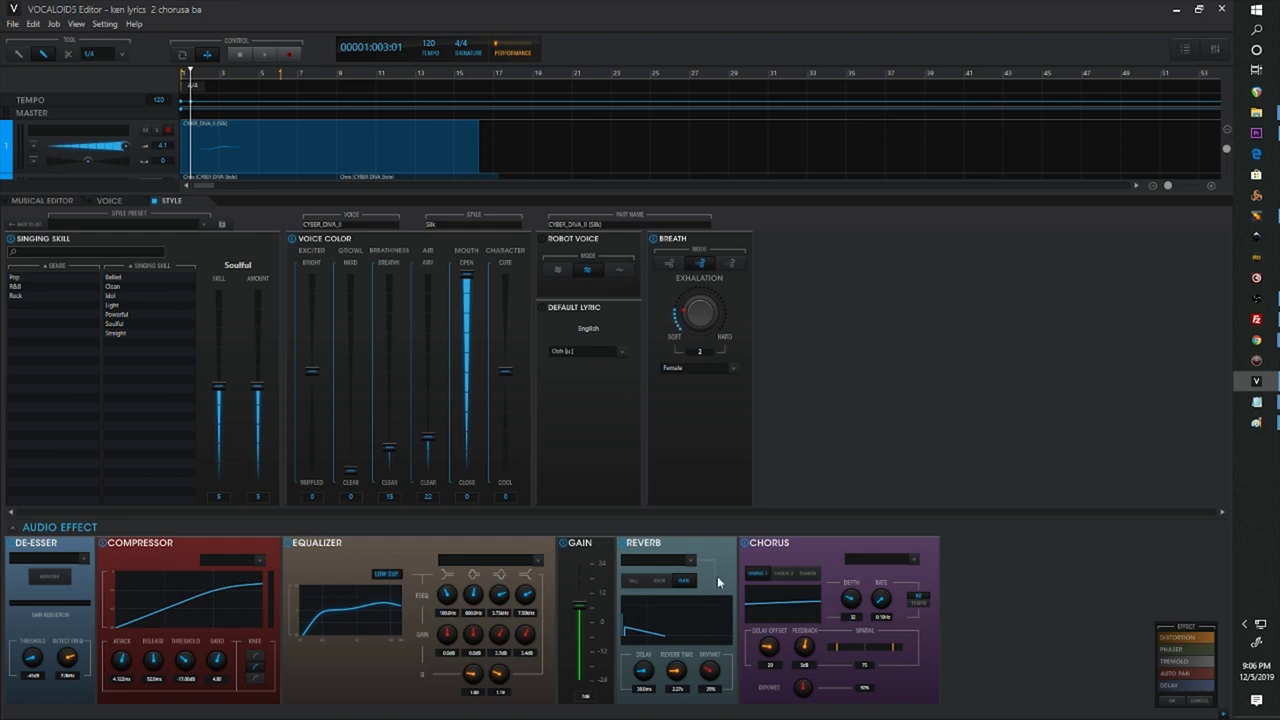
pyautogui.rightClick(770, 545)
pyautogui.click(795, 555)
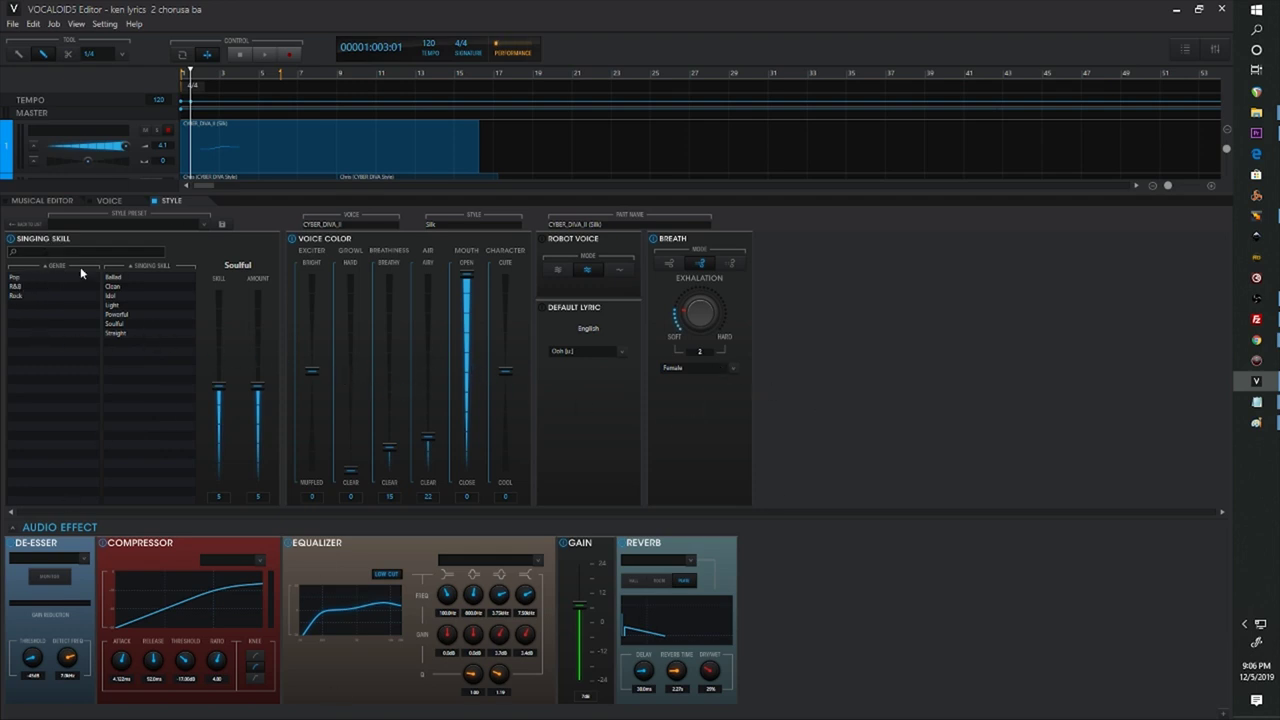
# Filter the singing skills by the Pop genre, play the phrase, and return to the song start.
pyautogui.click(17, 279)
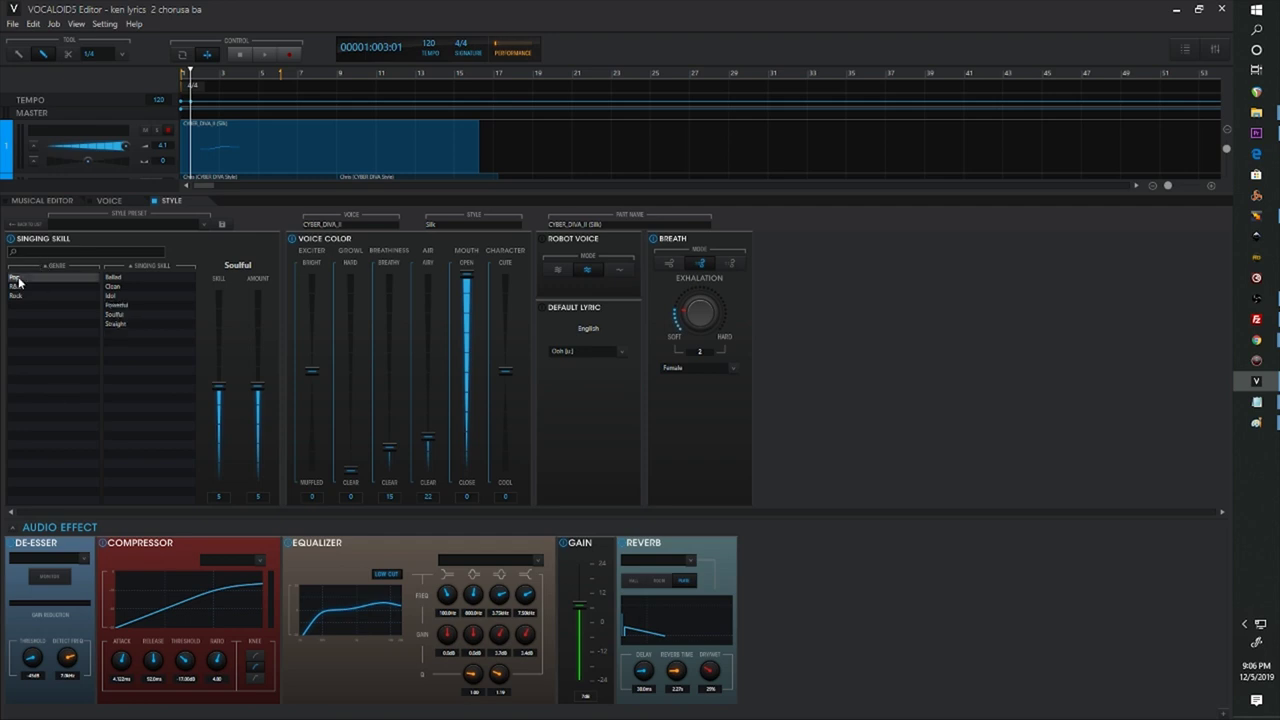
pyautogui.press('space')
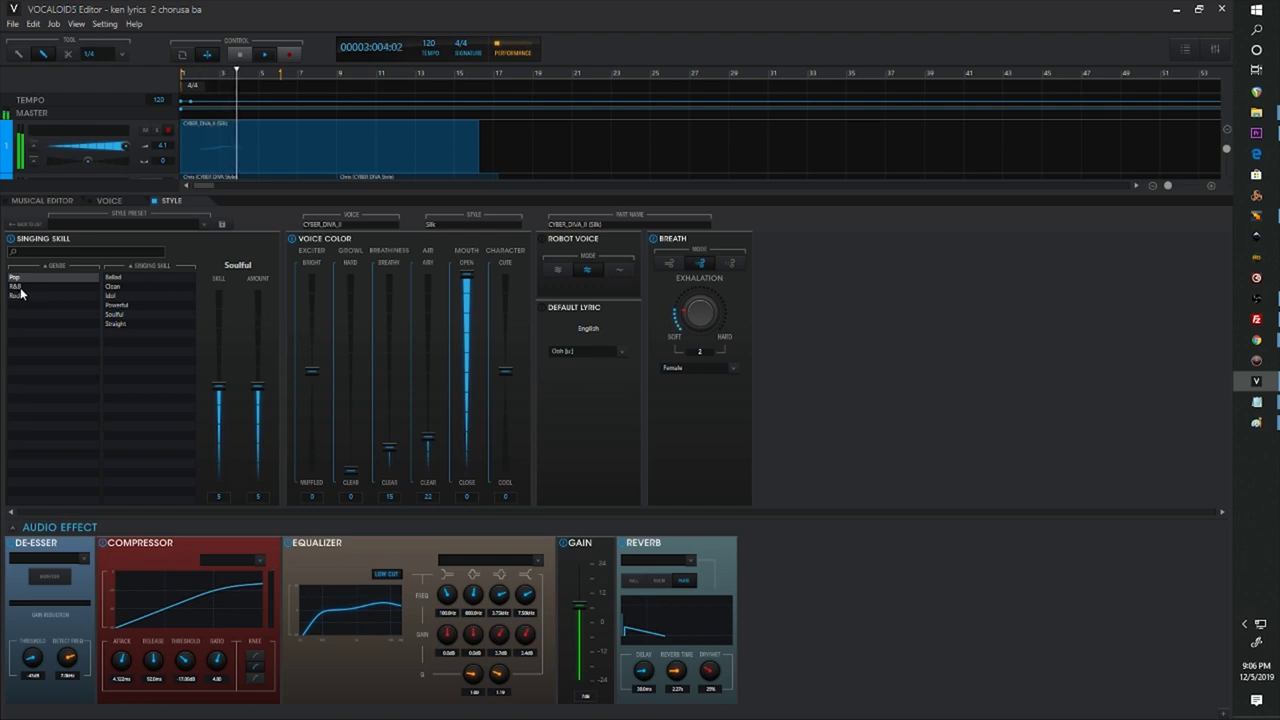
pyautogui.click(240, 54)
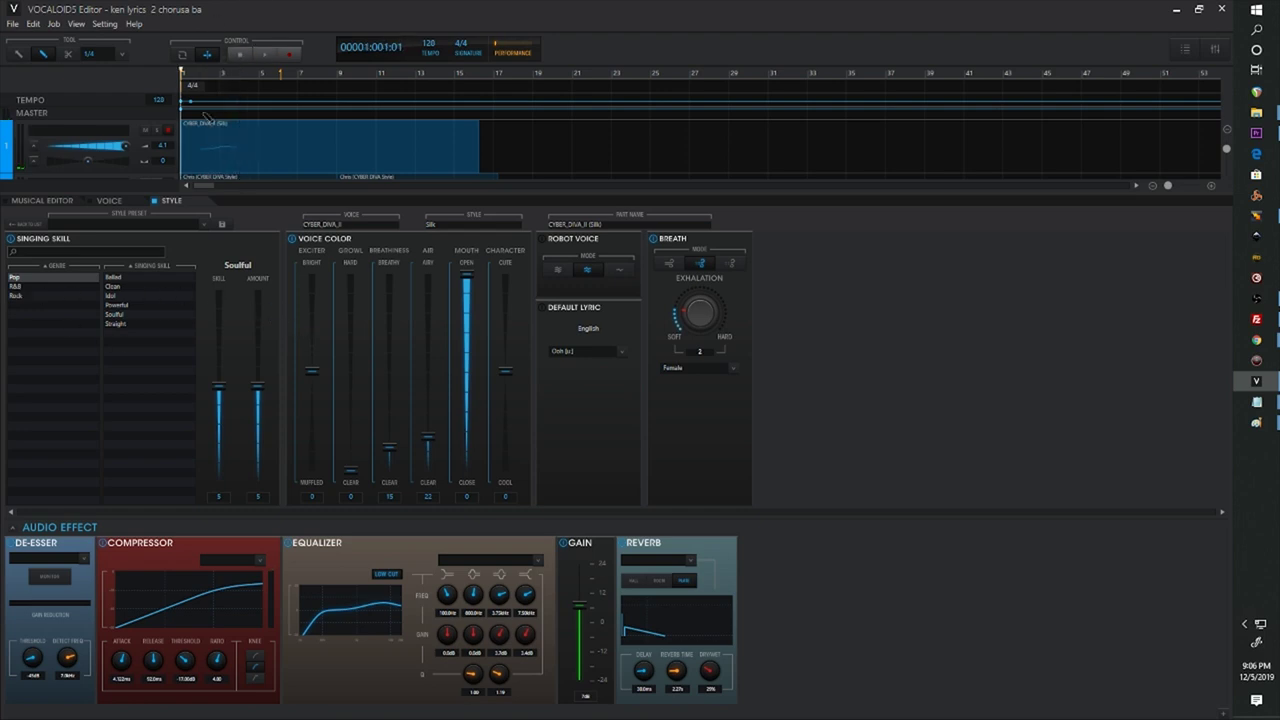
# Add R&B to the genre filter, set the Soulful singing skill to 7 with amount 3, and play the phrase.
pyautogui.click(33, 287)
pyautogui.moveTo(266, 394); pyautogui.dragTo(262, 424)
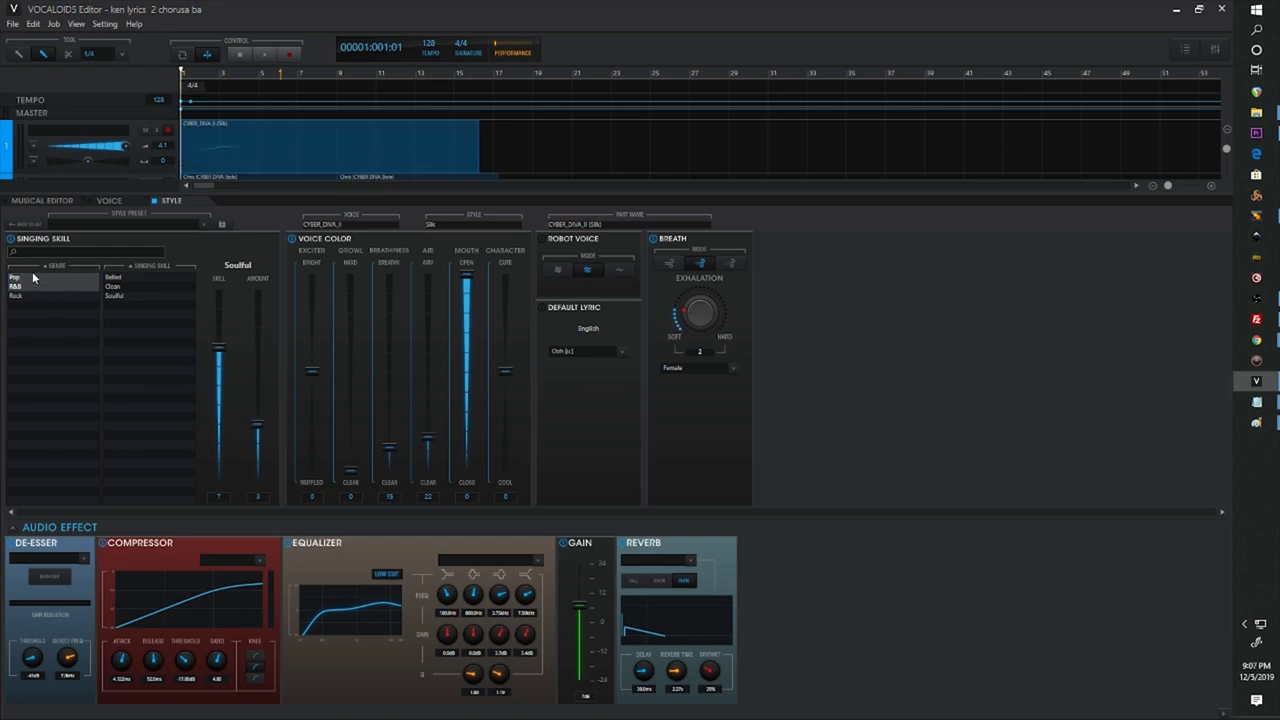
pyautogui.press('space')
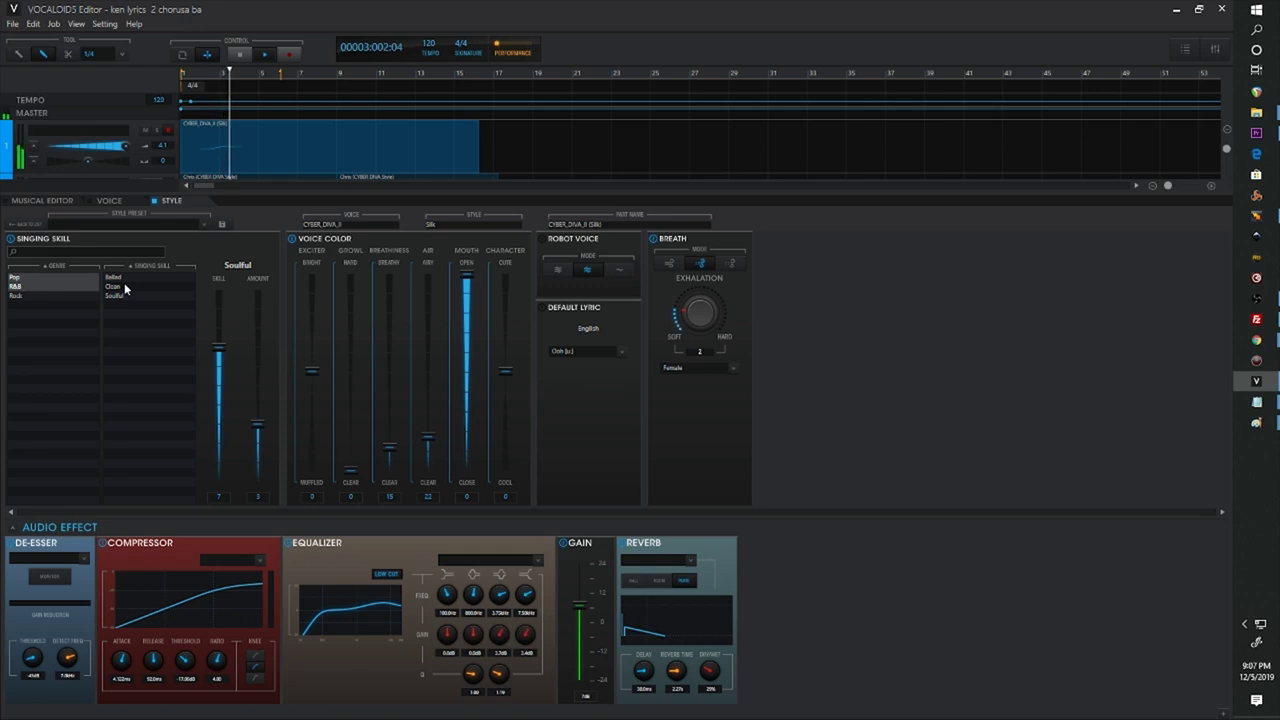
pyautogui.press('space')
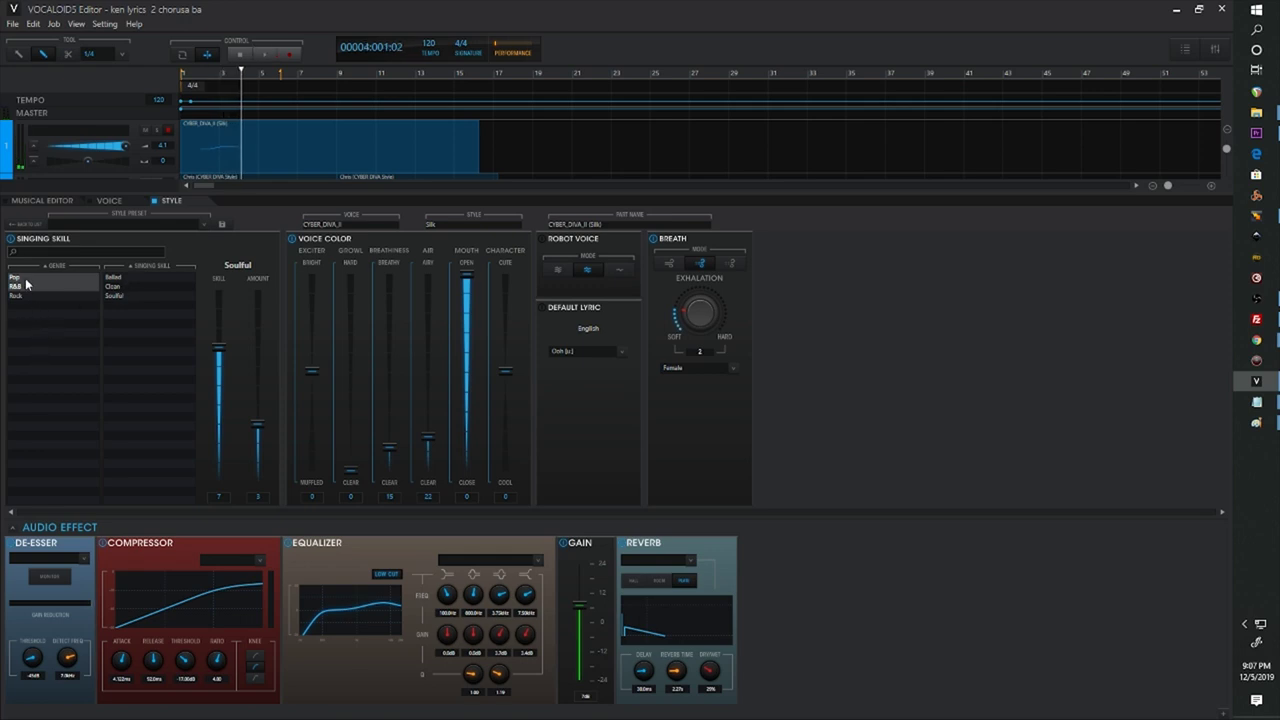
# Limit the genre filter to Pop, change the singing skill to Ballad, and play the phrase.
pyautogui.click(26, 285)
pyautogui.click(17, 279)
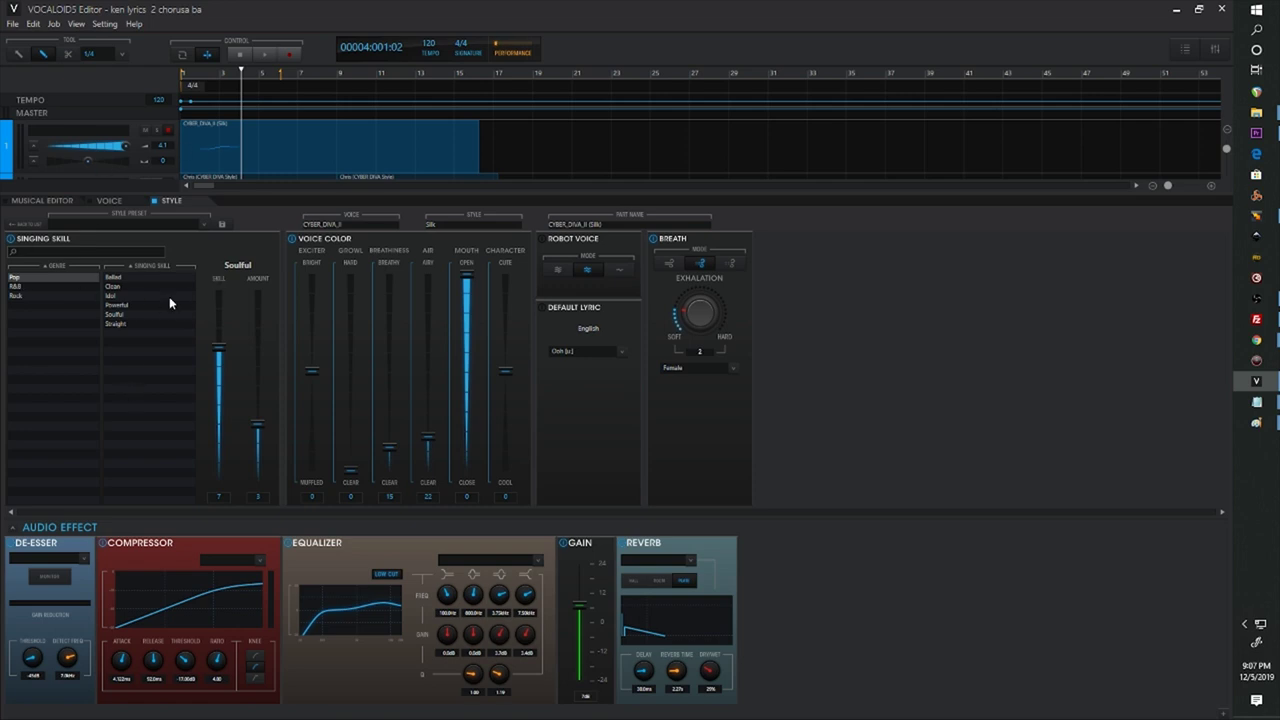
pyautogui.click(121, 277)
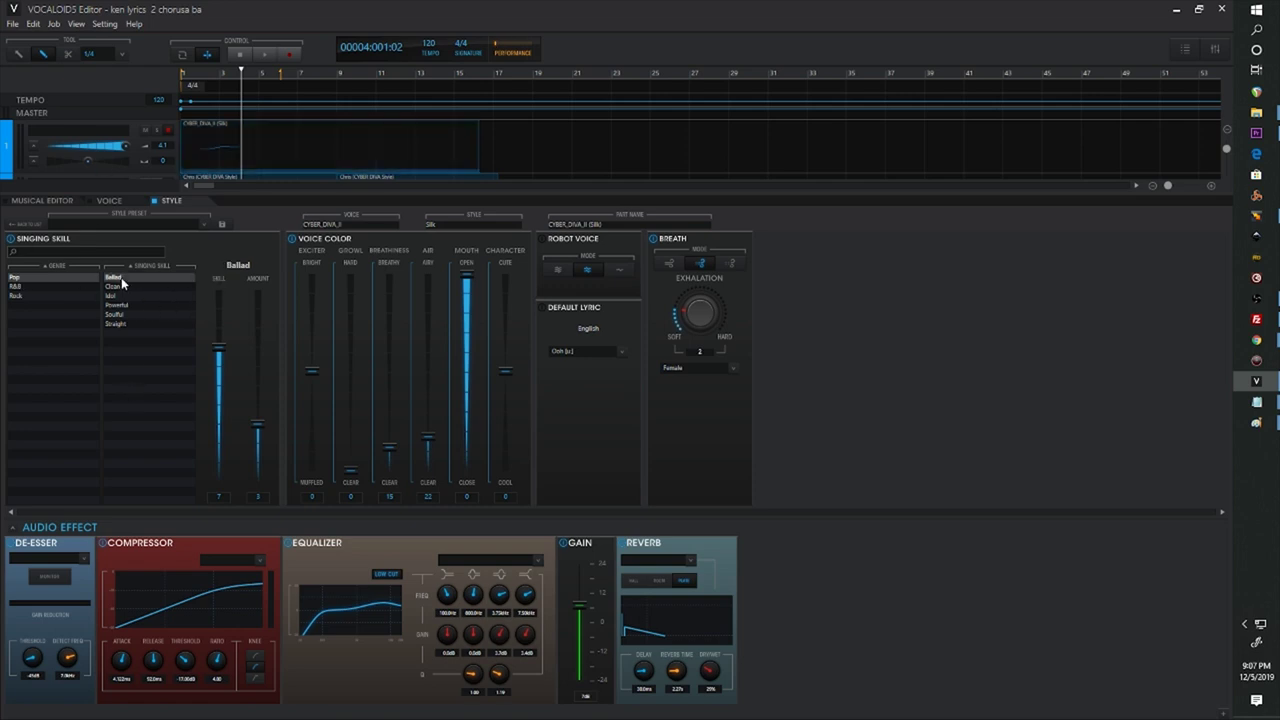
pyautogui.press('space')
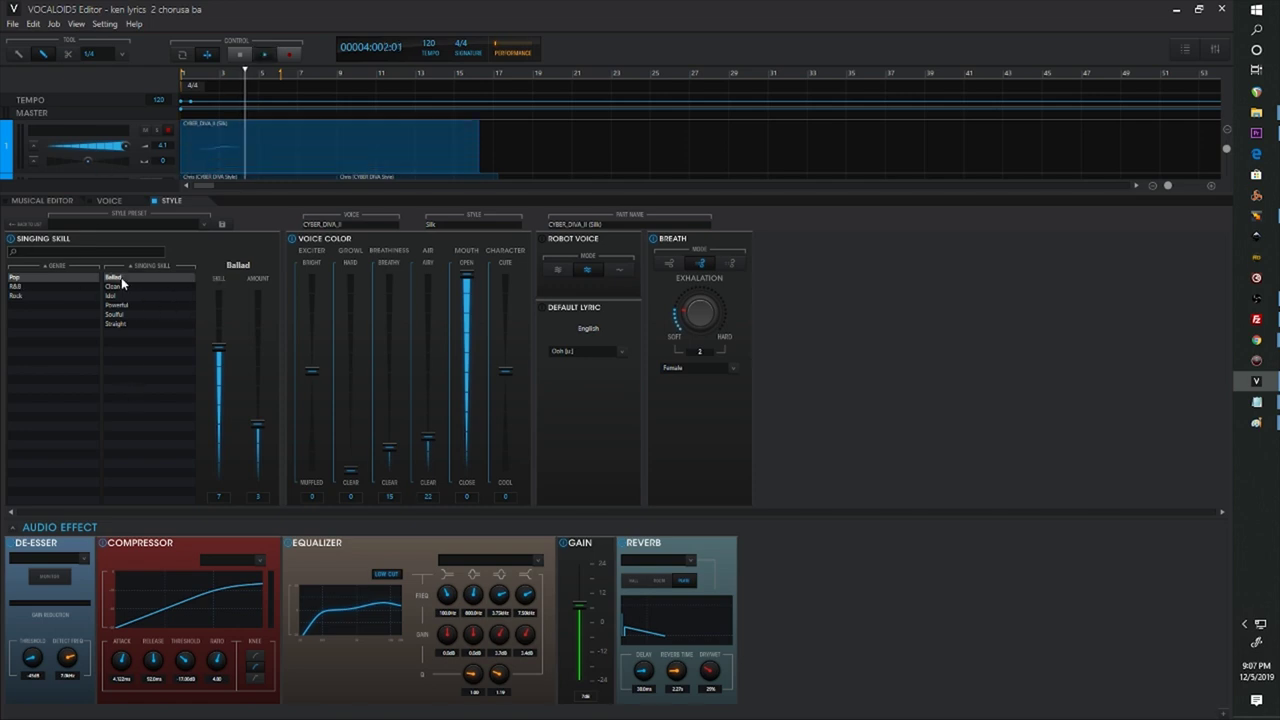
# Replay the phrase with the Ballad singing skill, switch the skill to Clean, and play the phrase from the start.
pyautogui.click(189, 68)
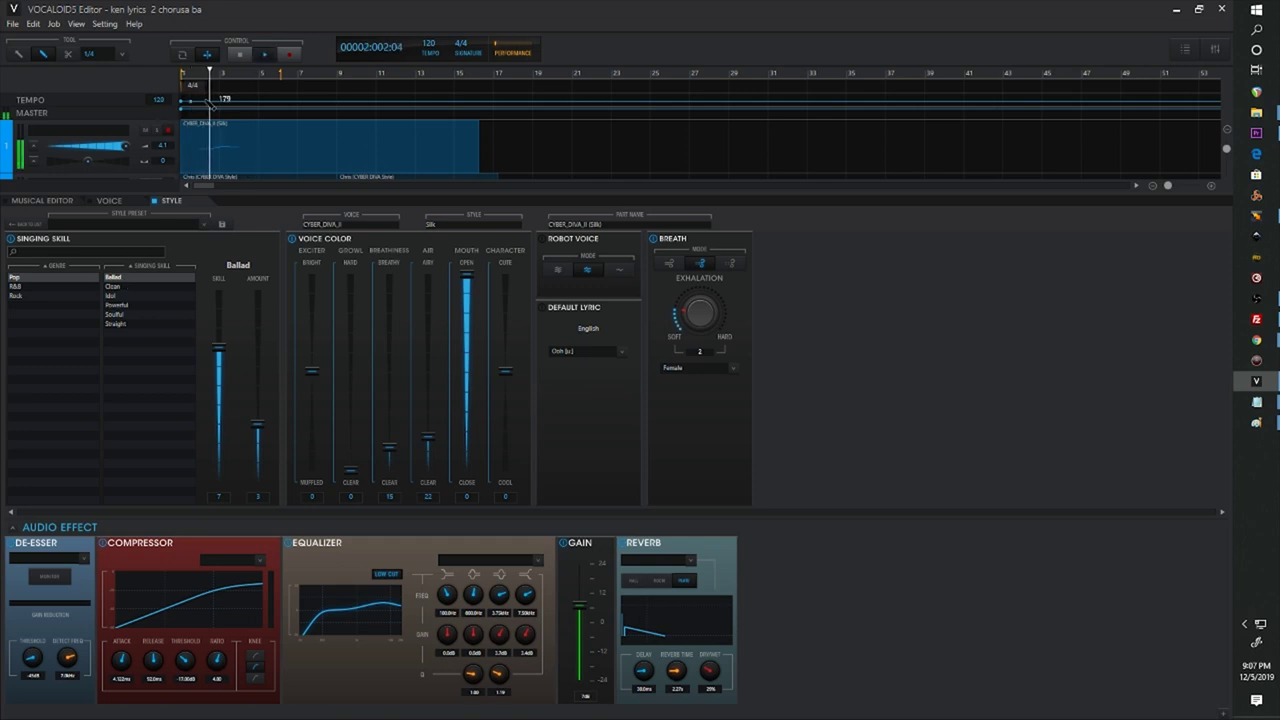
pyautogui.click(242, 55)
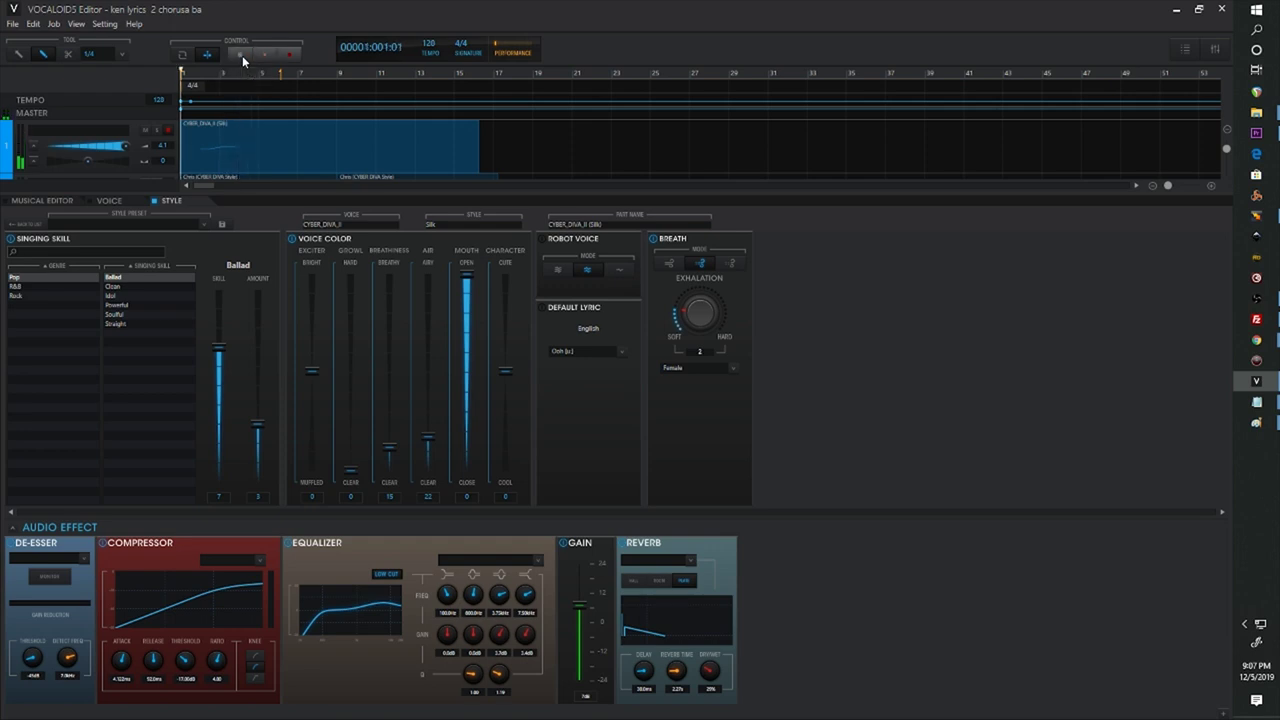
pyautogui.click(113, 287)
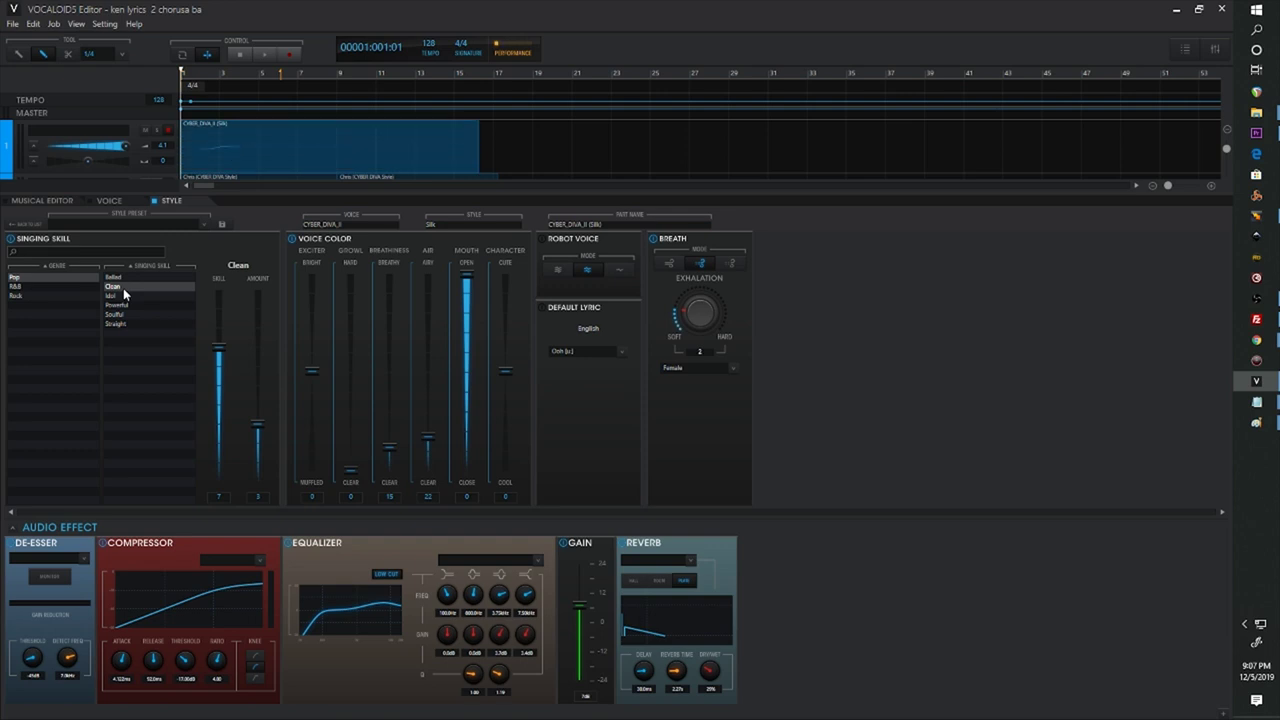
pyautogui.press('space')
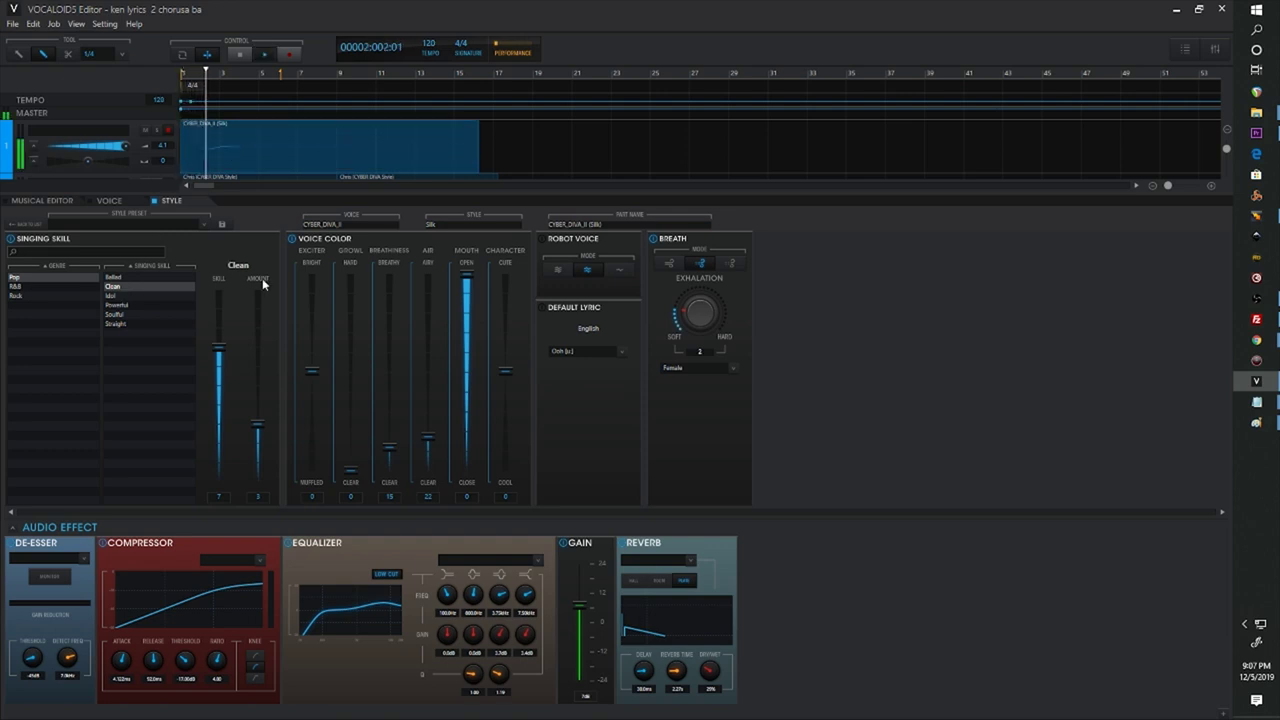
pyautogui.click(243, 55)
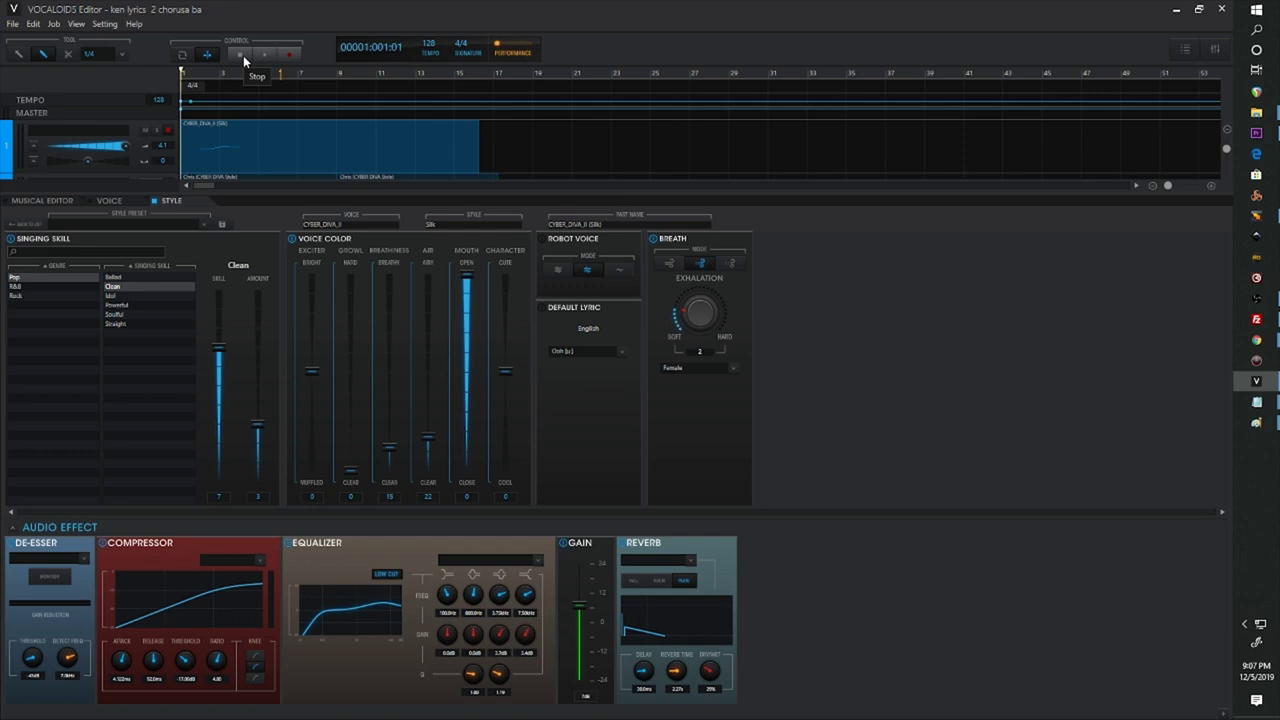
# Filter the singing skills by the Rock genre, choose the Powerful skill, and play the phrase.
pyautogui.click(16, 296)
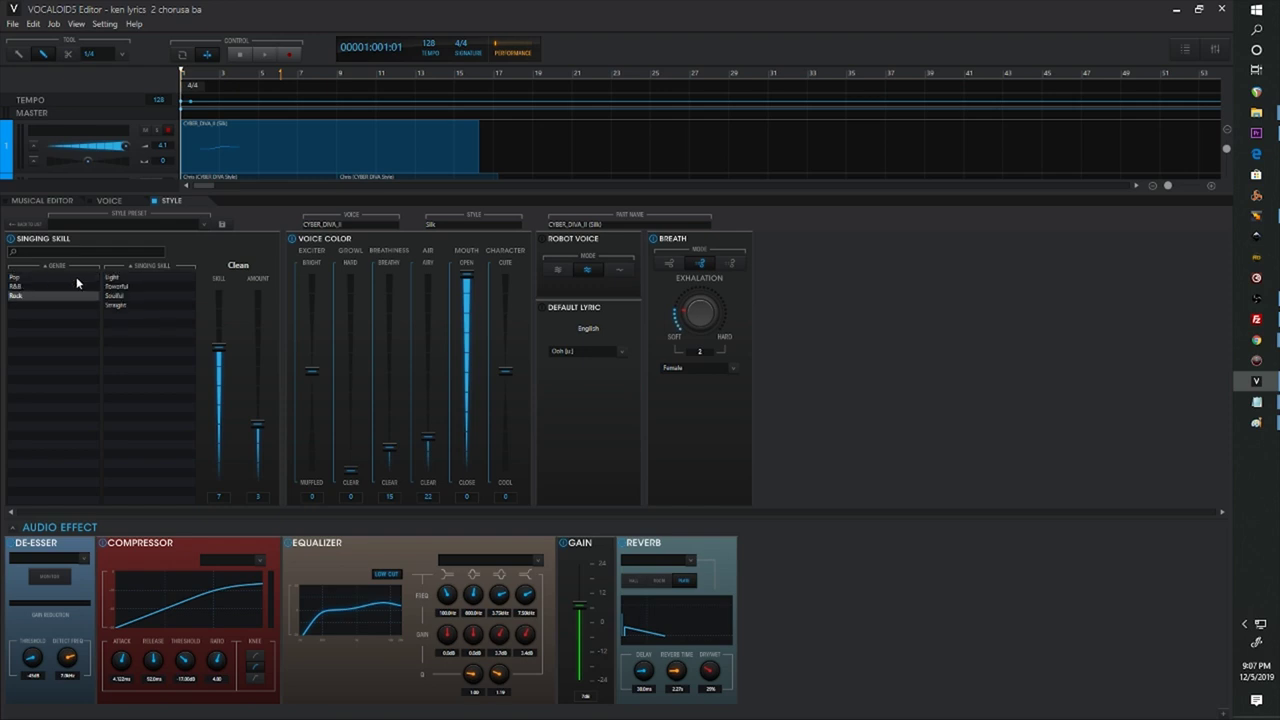
pyautogui.click(114, 279)
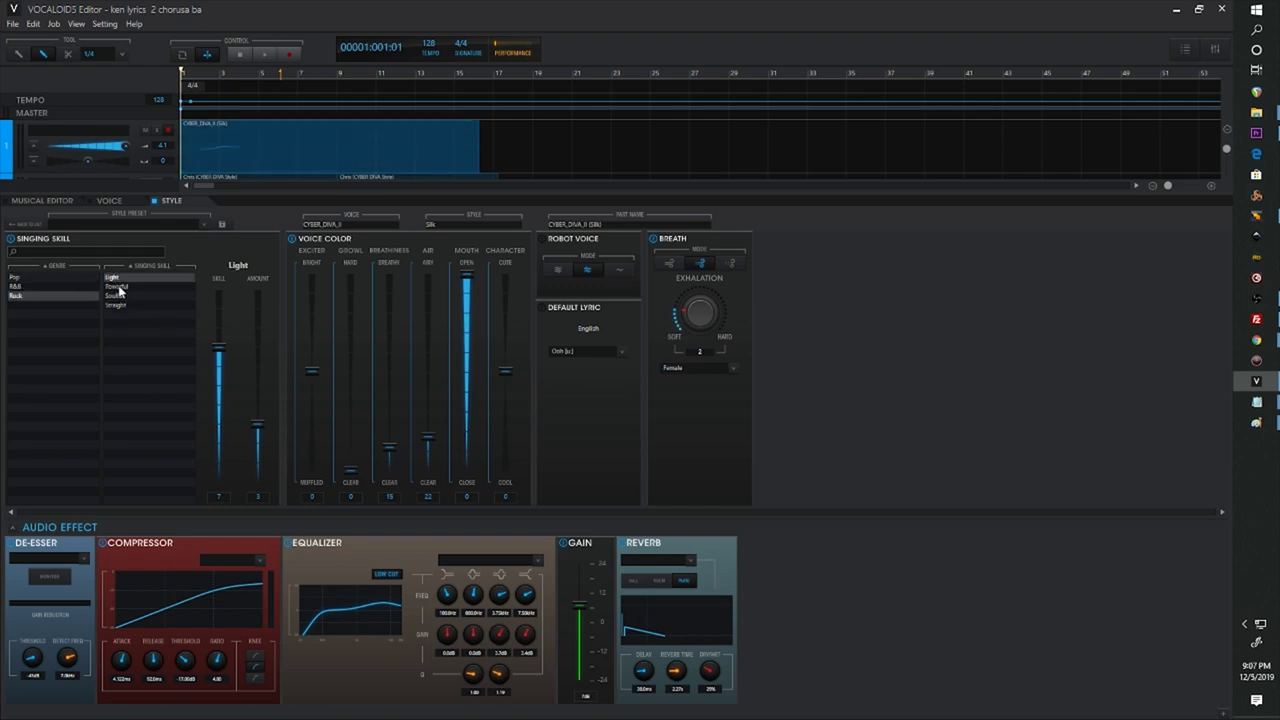
pyautogui.click(117, 287)
pyautogui.click(199, 72)
pyautogui.press('space')
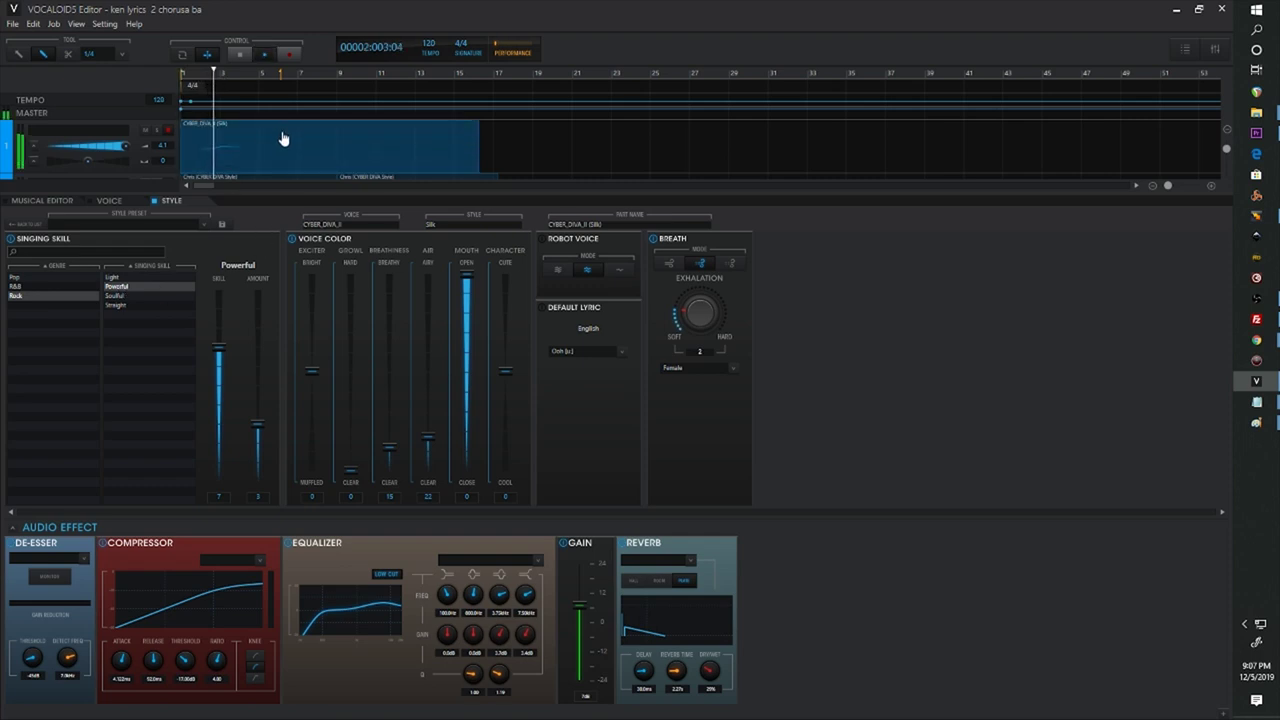
pyautogui.click(242, 53)
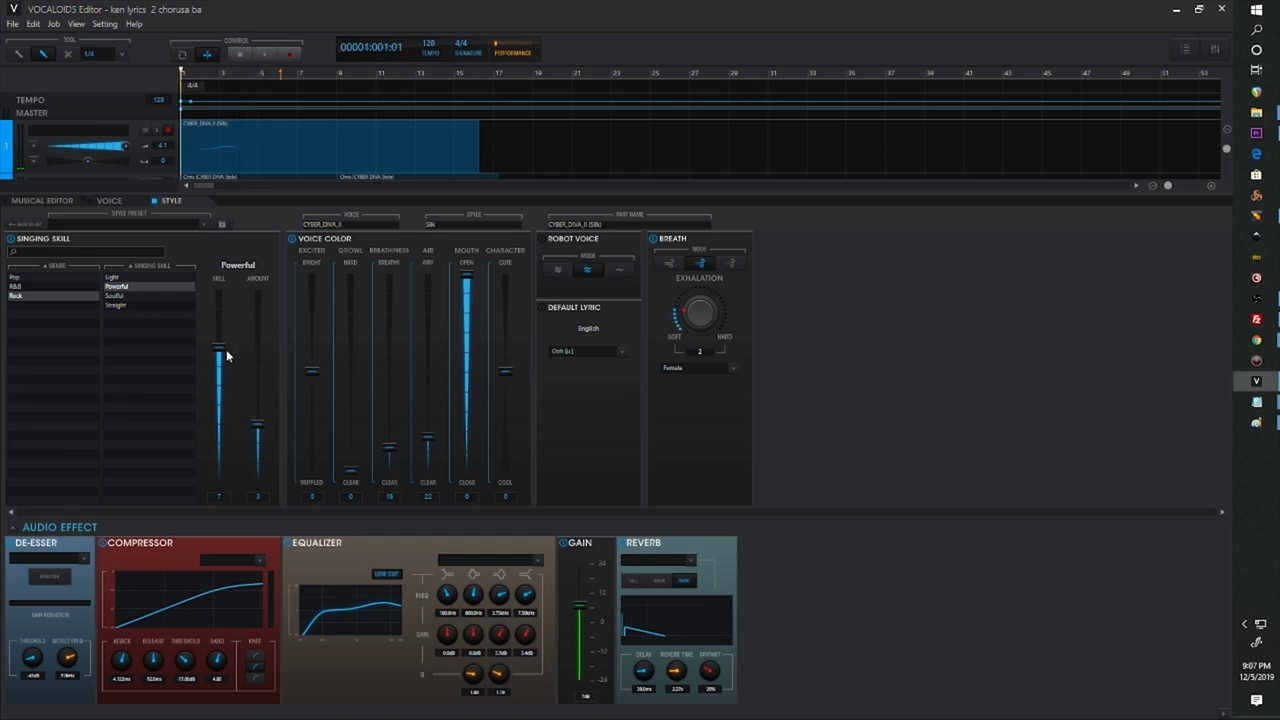
# Set the Powerful singing skill's amount to 7 and its skill level to 8, and play the phrase.
pyautogui.moveTo(260, 429); pyautogui.dragTo(258, 348)
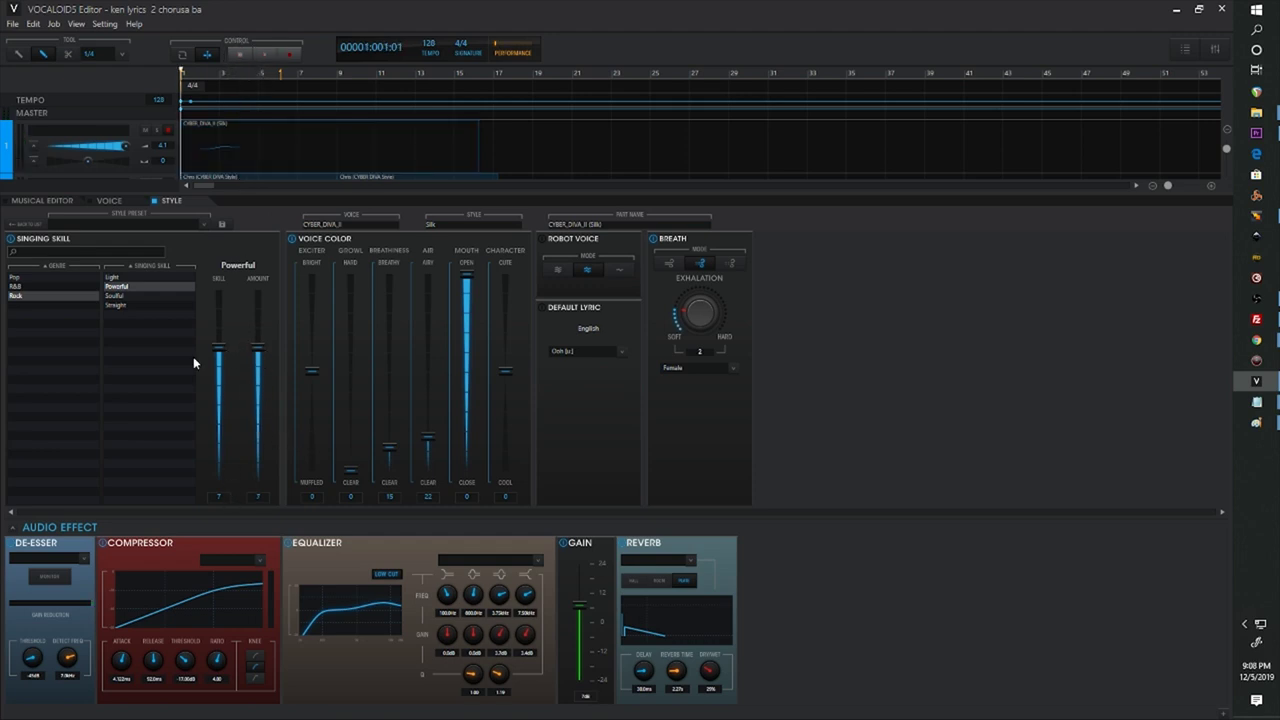
pyautogui.moveTo(220, 352); pyautogui.dragTo(218, 329)
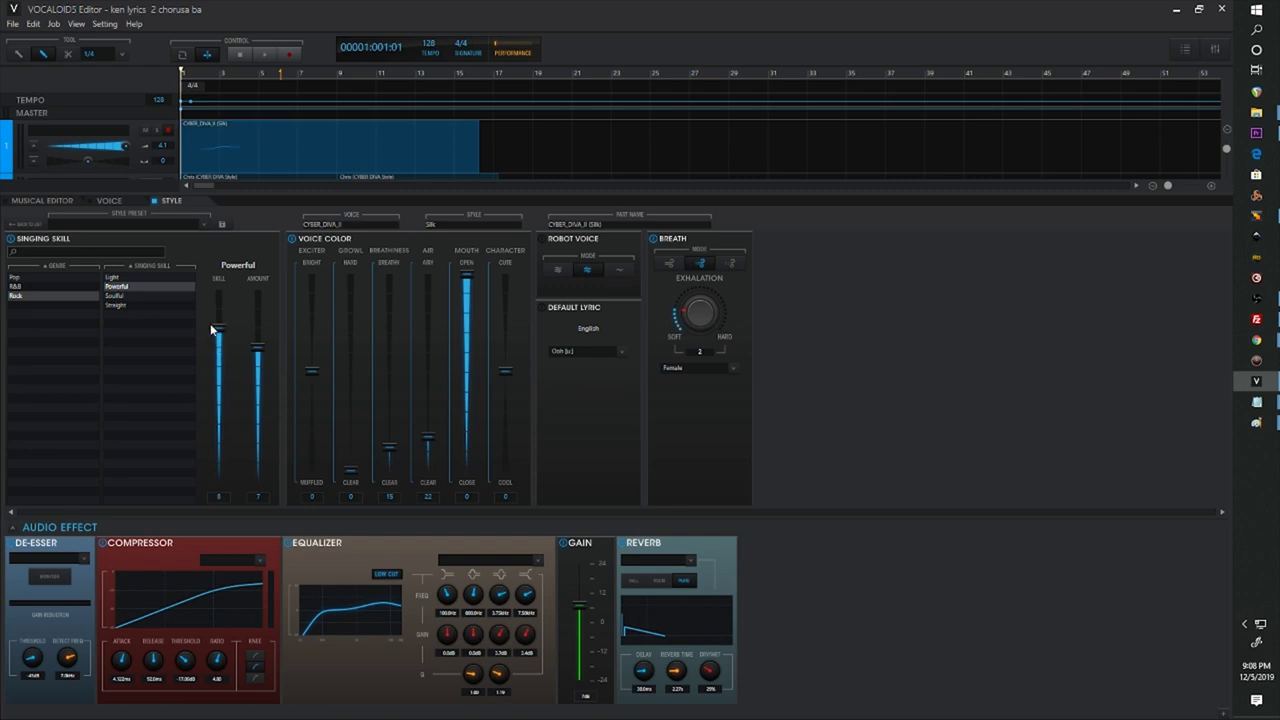
pyautogui.click(258, 57)
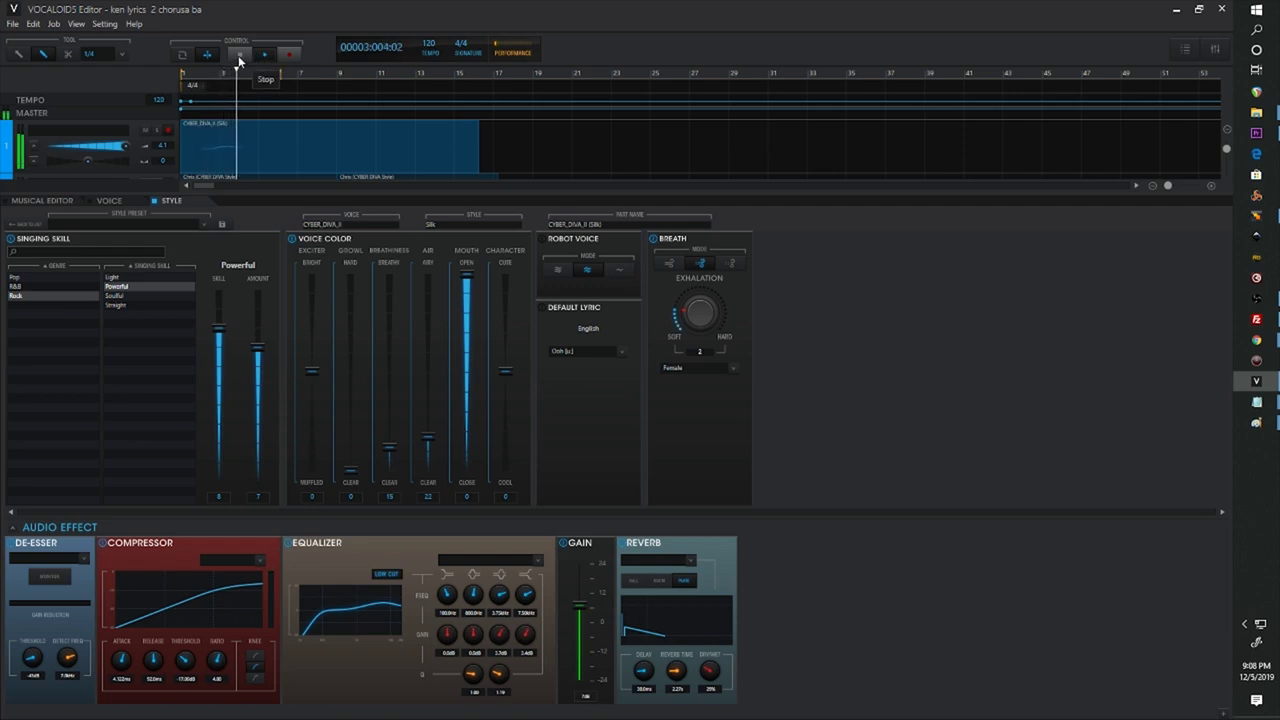
pyautogui.click(238, 55)
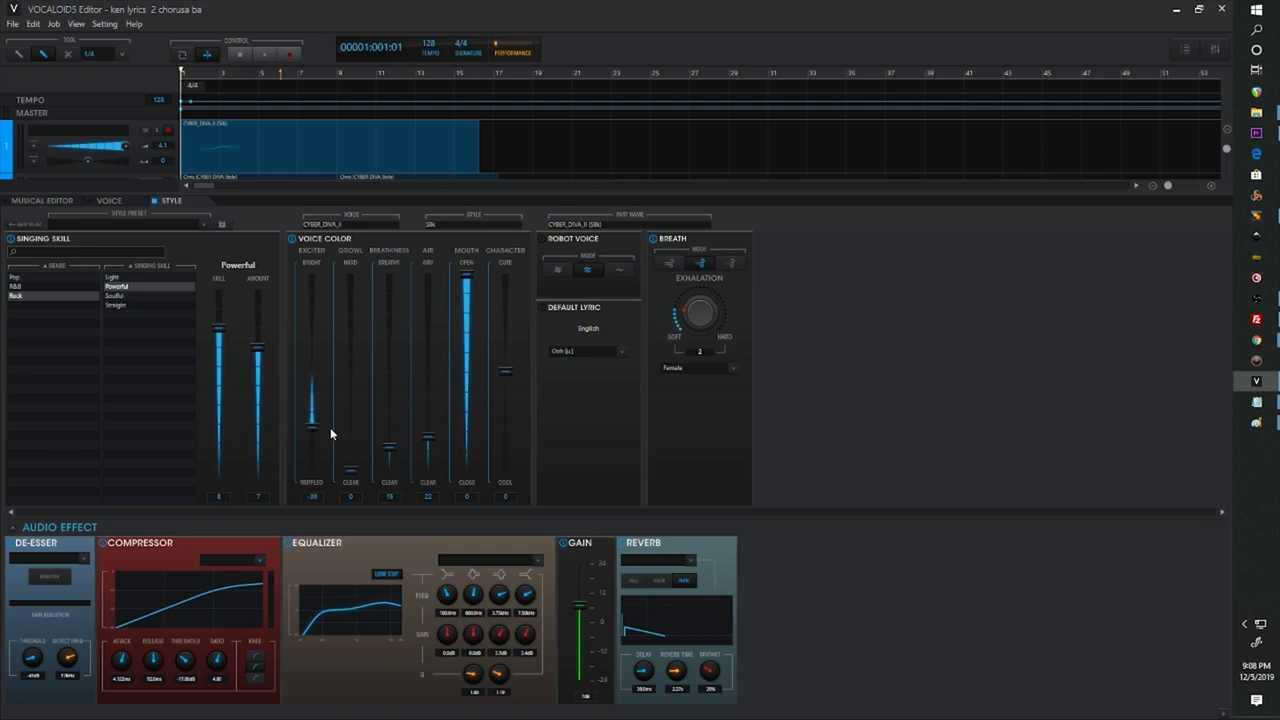
# Try the Exciter voice color muffled at -61 and bright at 55, playing the phrase with each setting.
pyautogui.click(238, 55)
pyautogui.press('space')
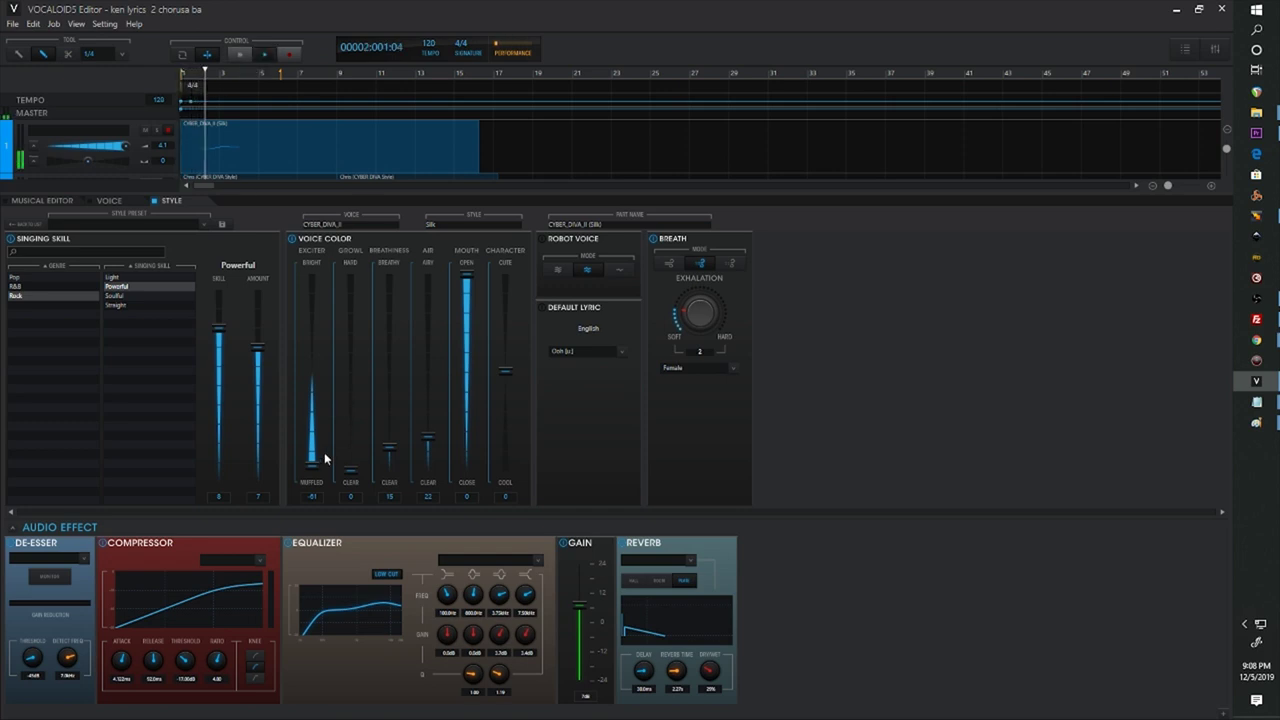
pyautogui.click(240, 54)
pyautogui.moveTo(323, 462); pyautogui.dragTo(312, 285)
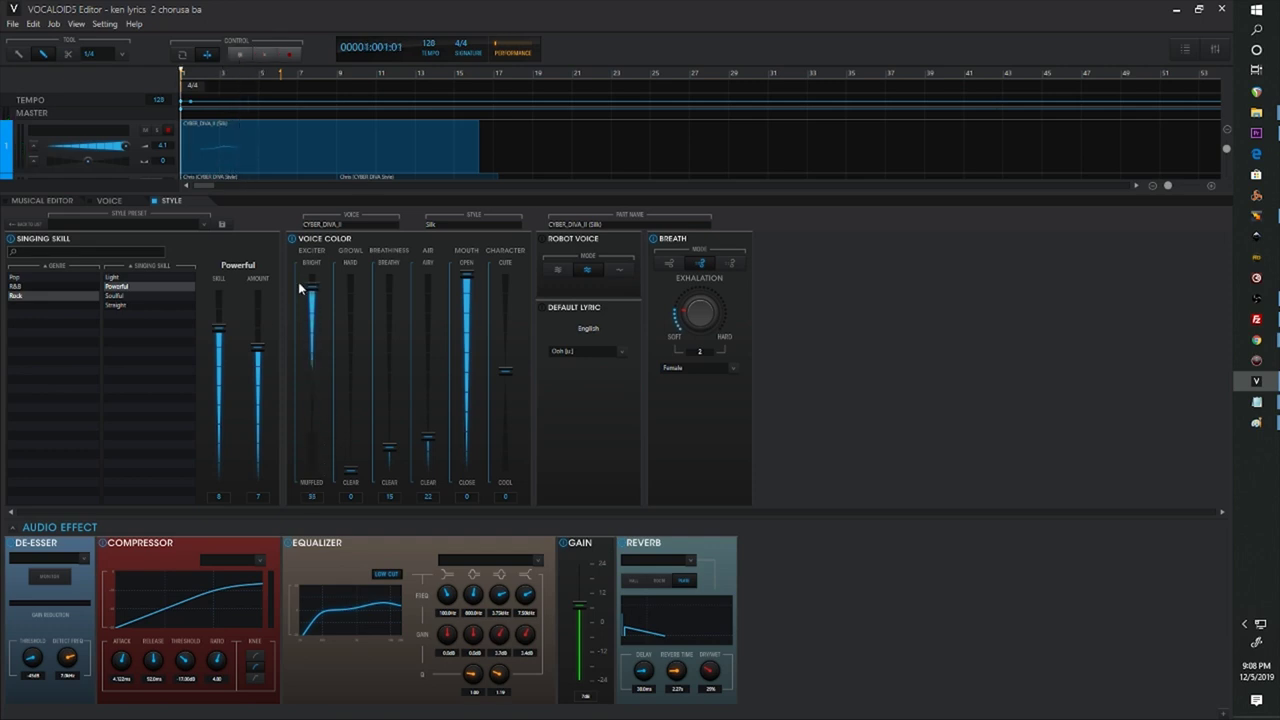
pyautogui.click(256, 55)
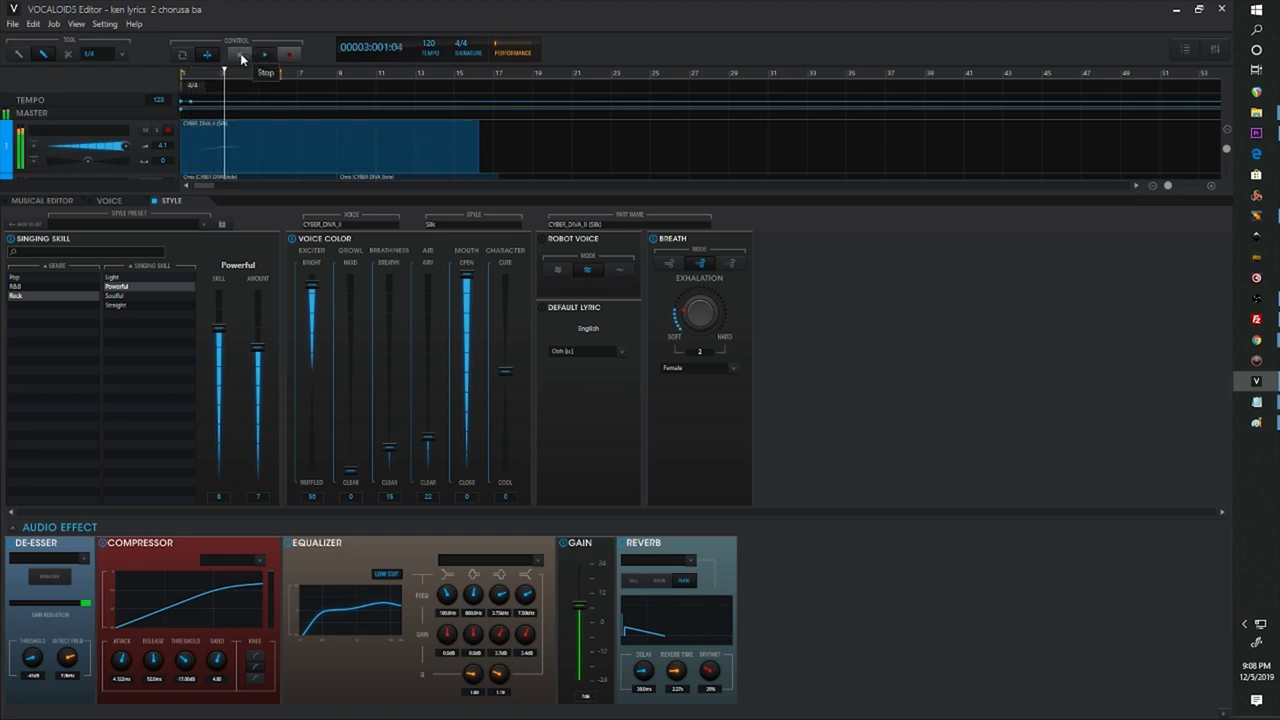
pyautogui.click(240, 53)
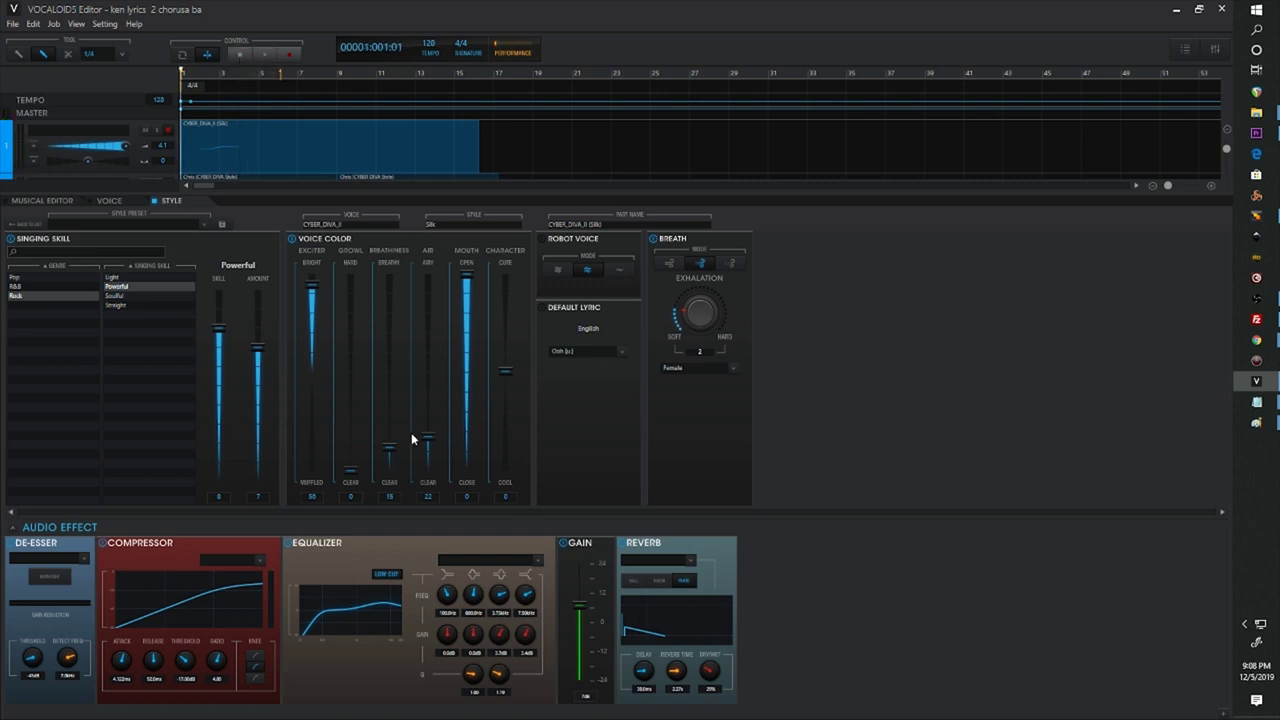
# Set the Exciter voice color to 5, raise Growl to about 103, and play the phrase.
pyautogui.moveTo(314, 292); pyautogui.dragTo(322, 369)
pyautogui.moveTo(351, 478); pyautogui.dragTo(354, 311)
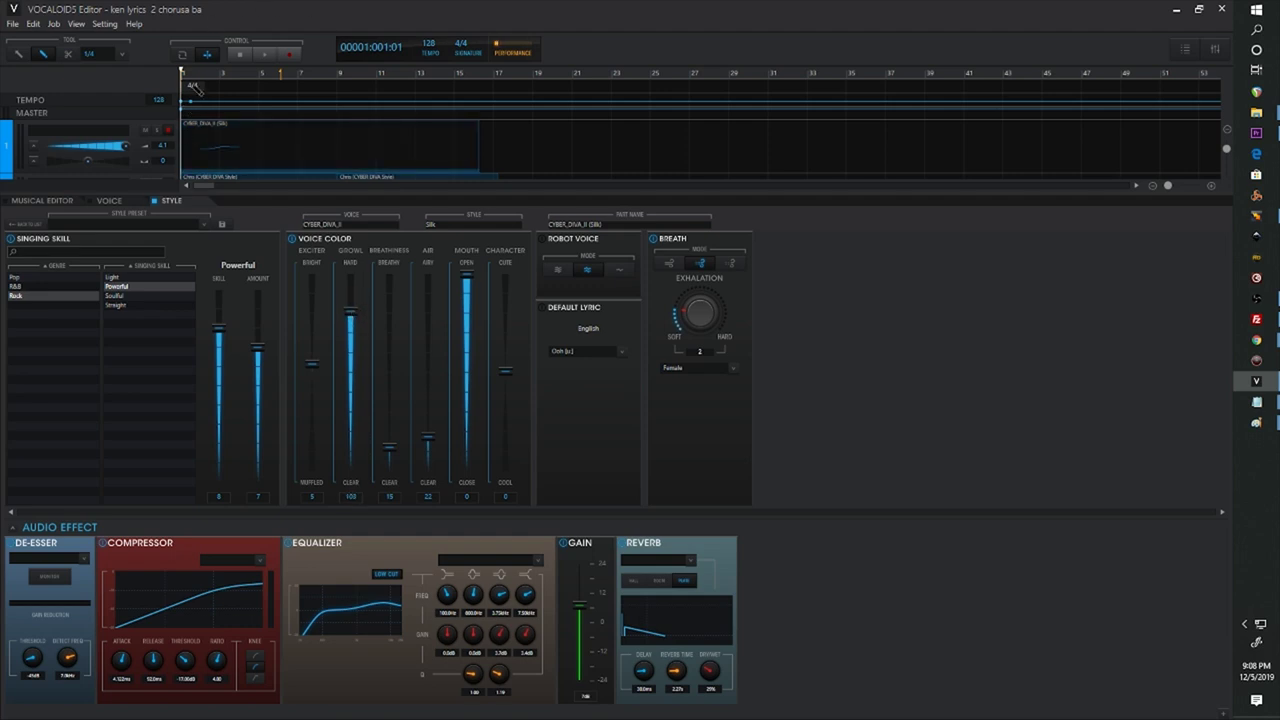
pyautogui.press('space')
pyautogui.press('space')
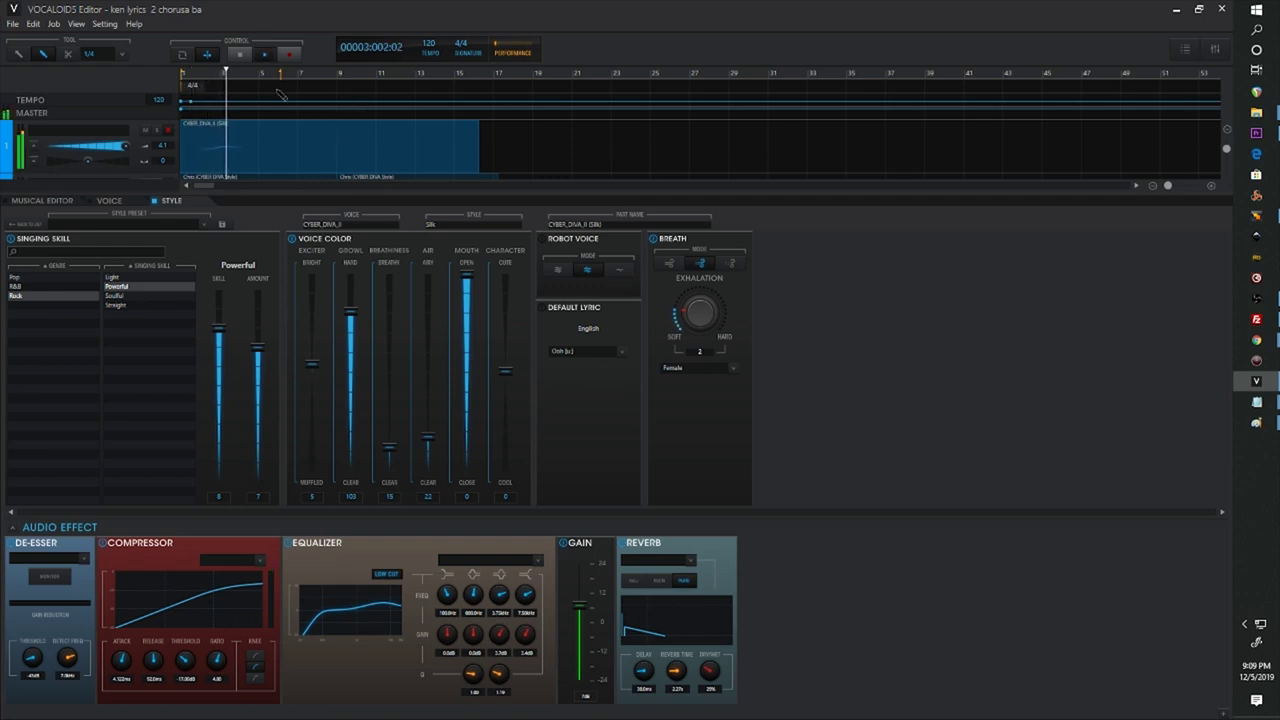
pyautogui.click(241, 58)
# Lower the Growl voice color to 14, raise Breathiness to 87, and play the phrase.
pyautogui.moveTo(351, 313); pyautogui.dragTo(394, 336)
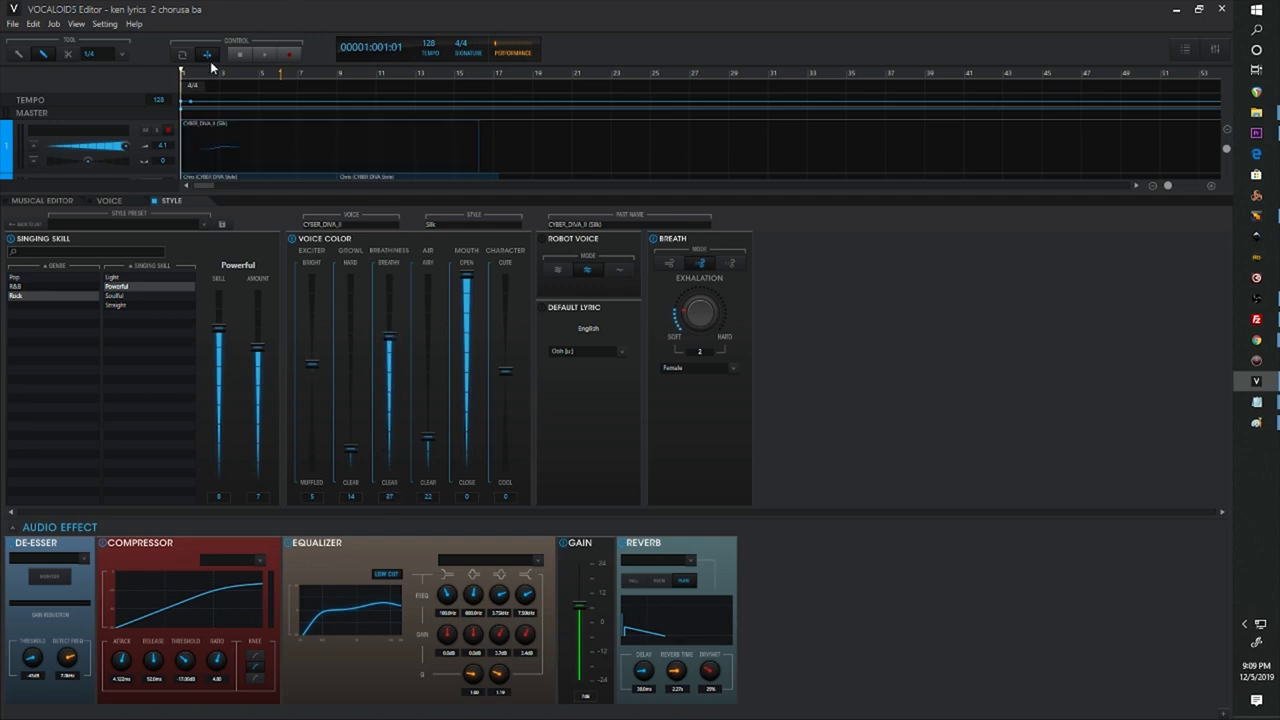
pyautogui.click(197, 69)
pyautogui.press('space')
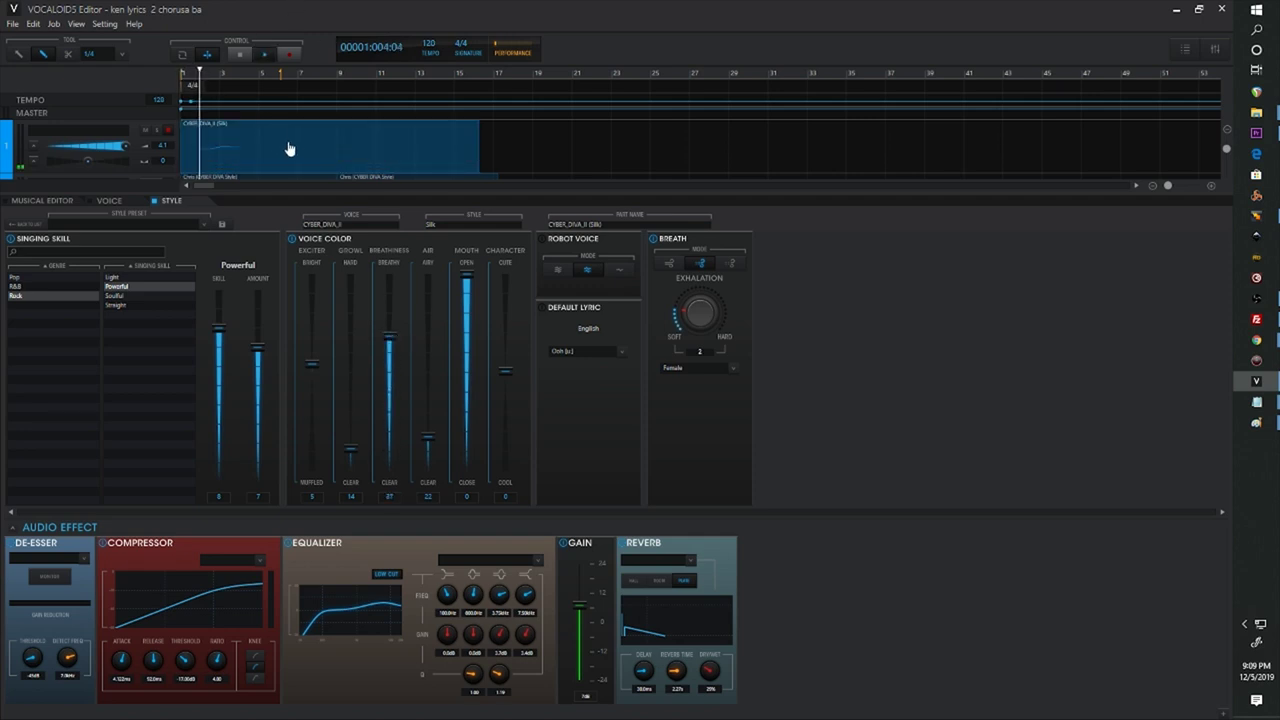
pyautogui.click(240, 56)
# Lower the Breathiness voice color to 17, raise Air to 101, and play the phrase.
pyautogui.moveTo(390, 338); pyautogui.dragTo(399, 438)
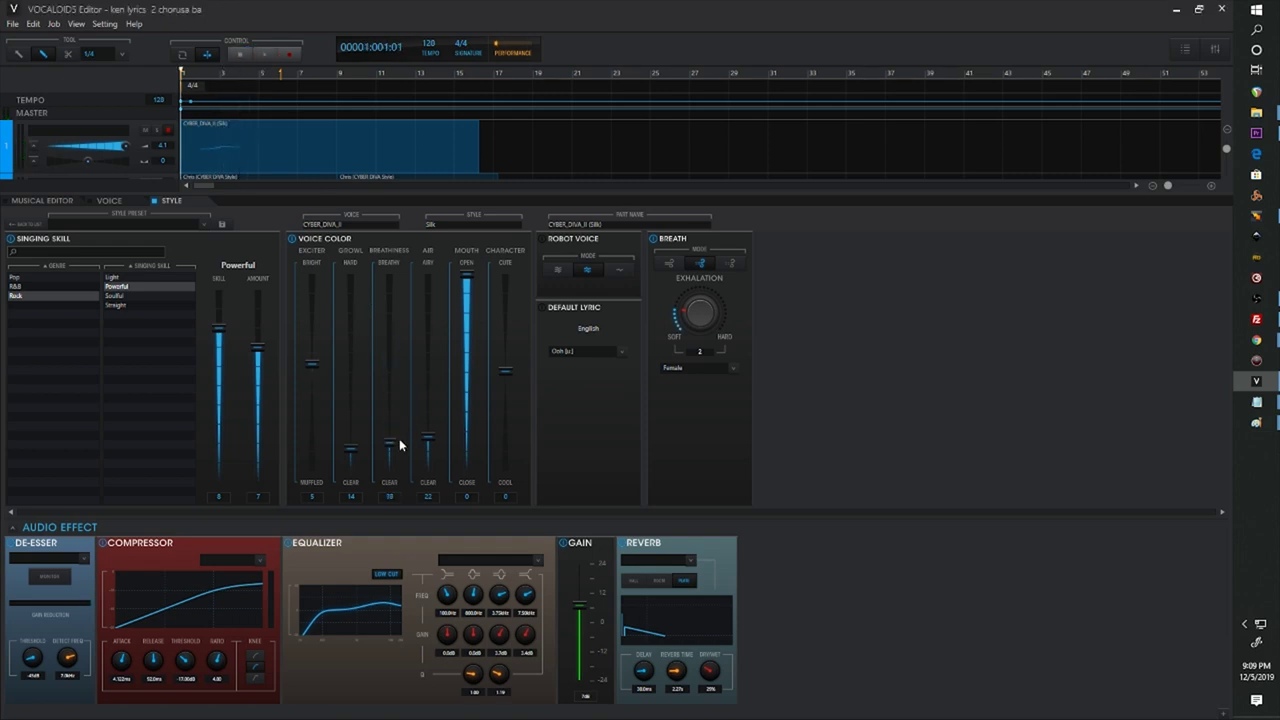
pyautogui.moveTo(430, 441); pyautogui.dragTo(430, 318)
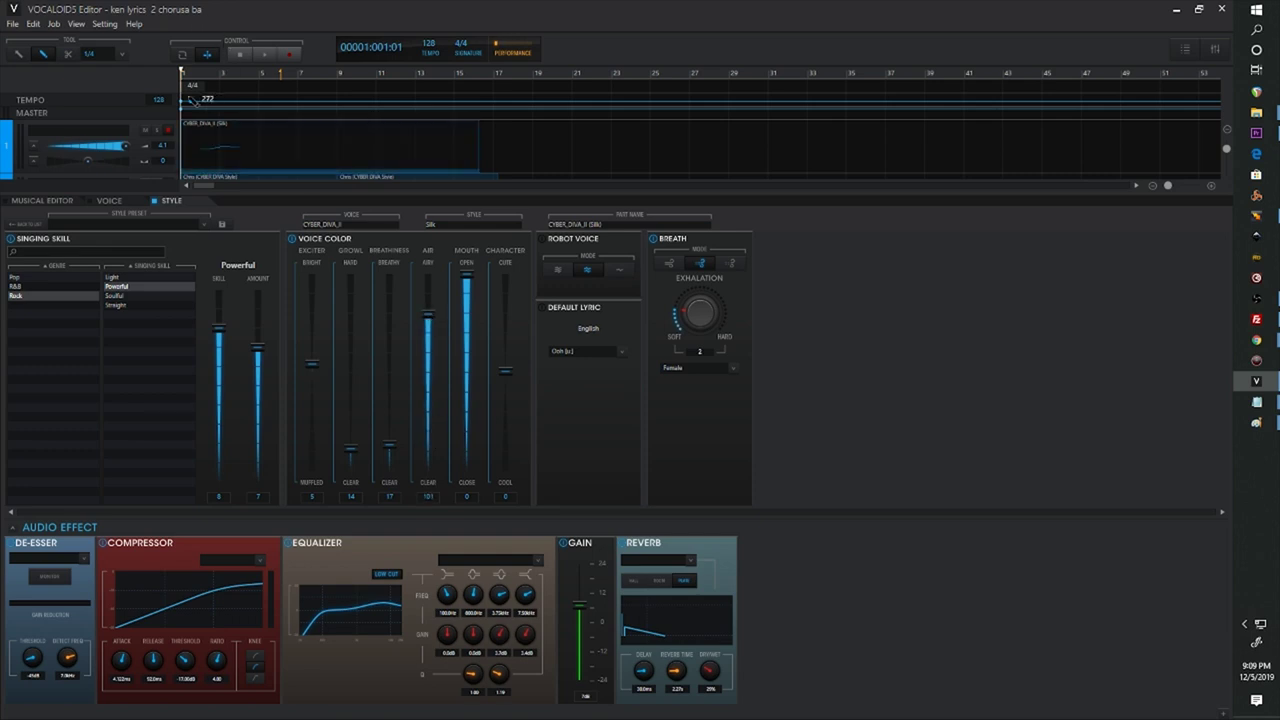
pyautogui.click(264, 55)
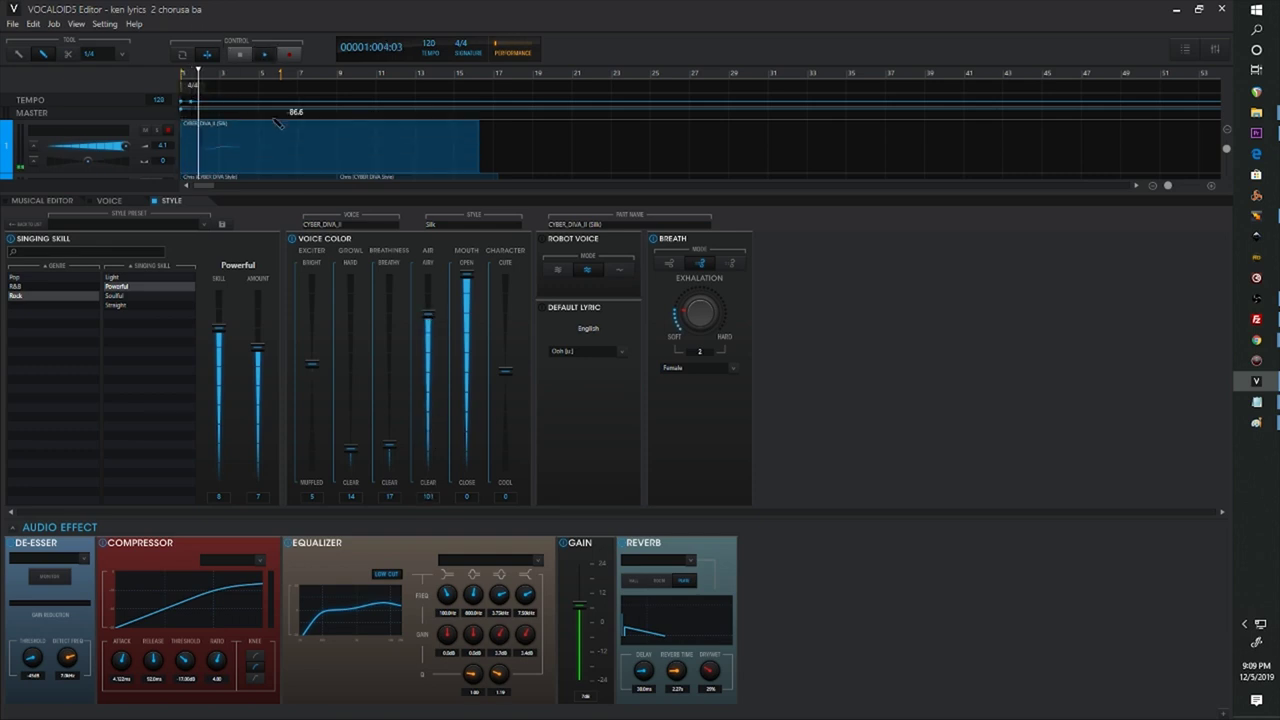
pyautogui.click(242, 56)
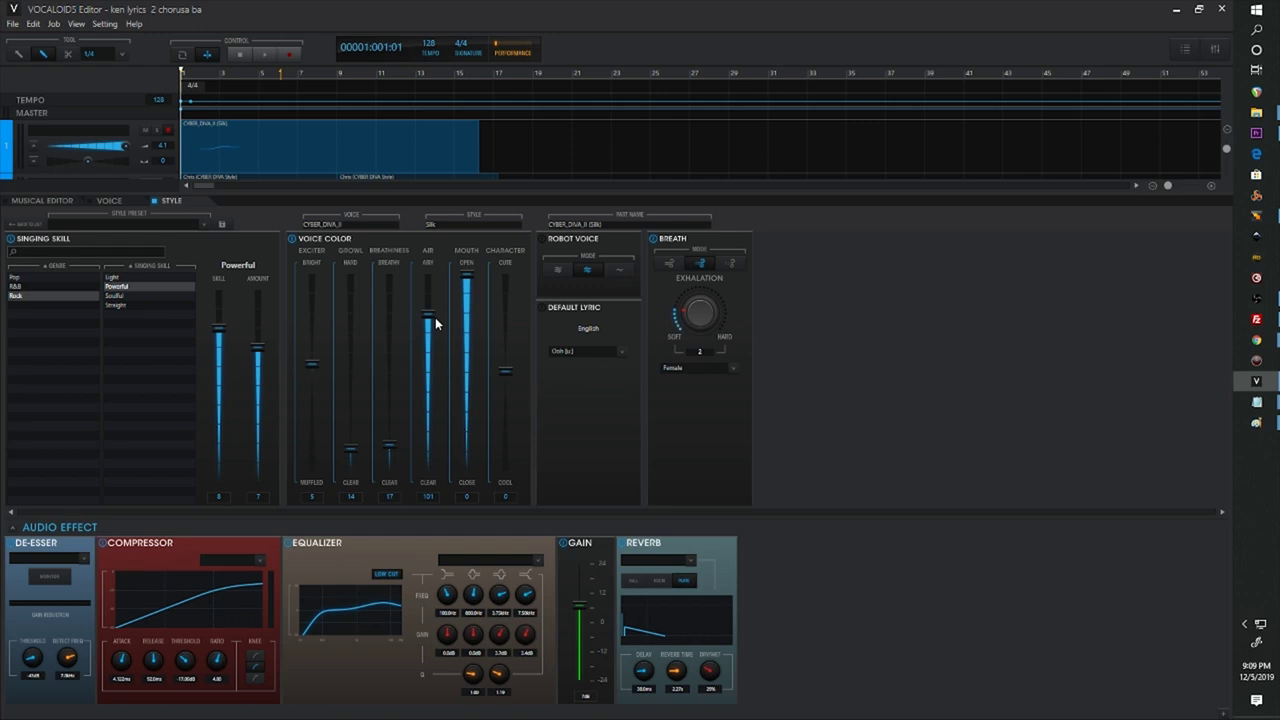
# Set the Air voice color to 12 and Breathiness to 13, and play the phrase.
pyautogui.moveTo(431, 315); pyautogui.dragTo(435, 455)
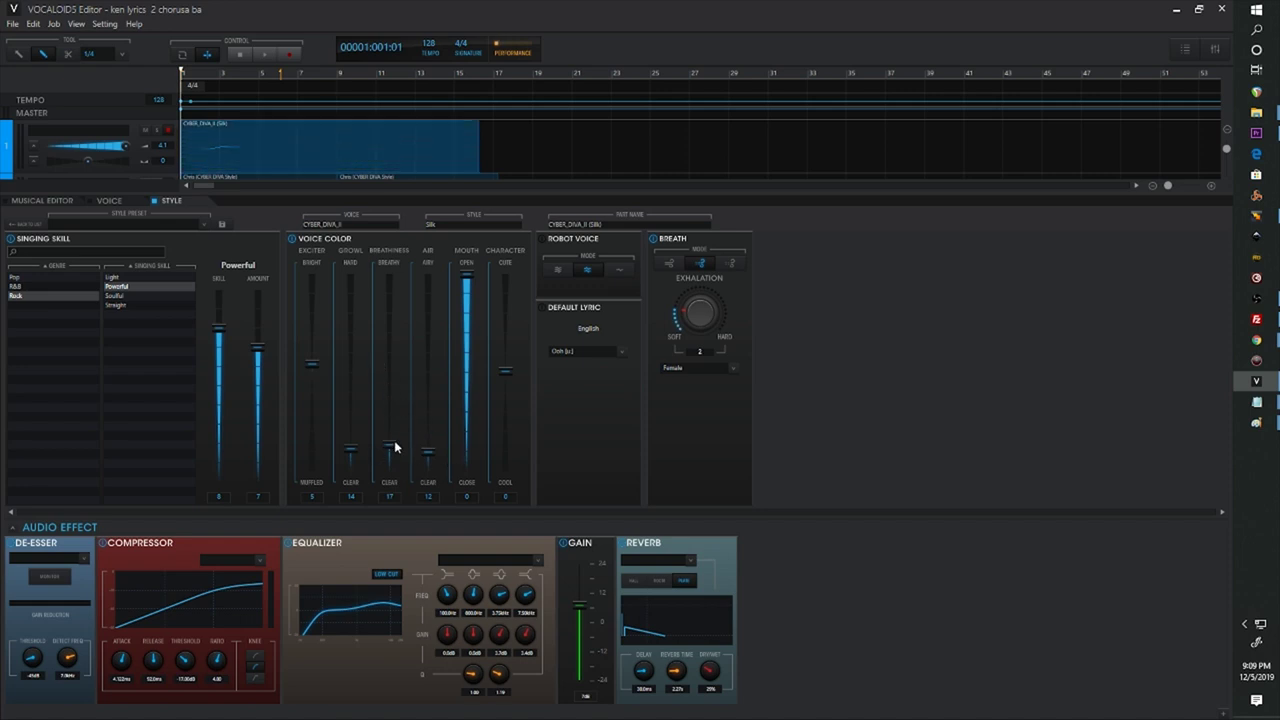
pyautogui.moveTo(390, 446); pyautogui.dragTo(395, 456)
pyautogui.press('space')
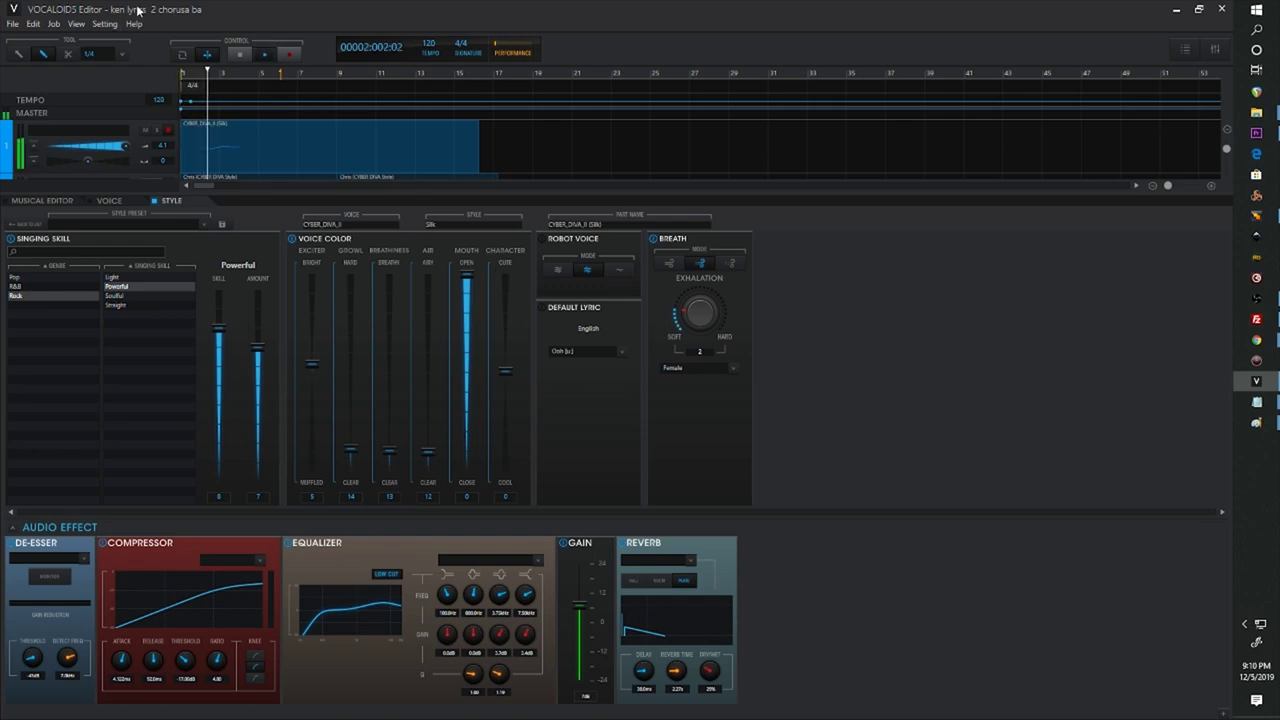
pyautogui.click(240, 53)
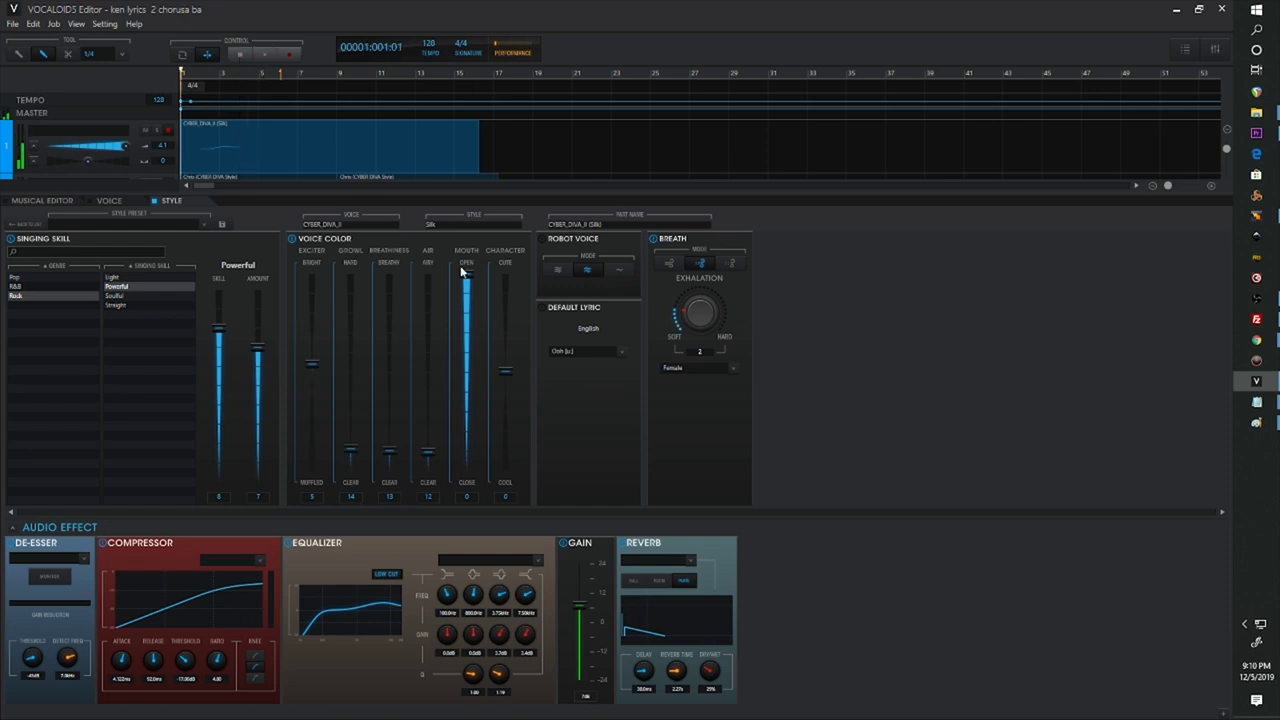
# Try the Mouth voice color nearly closed at -124, play the phrase, and restore Mouth to 0.
pyautogui.moveTo(468, 287); pyautogui.dragTo(468, 467)
pyautogui.click(196, 76)
pyautogui.press('space')
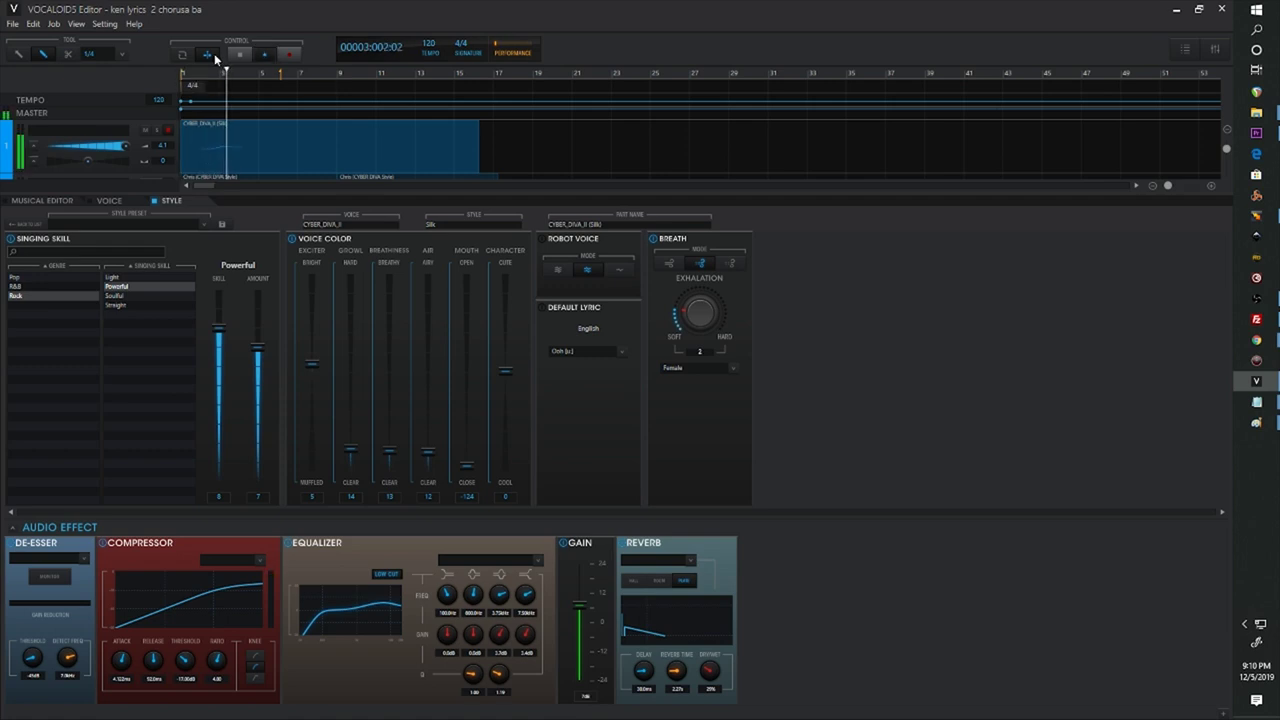
pyautogui.click(240, 53)
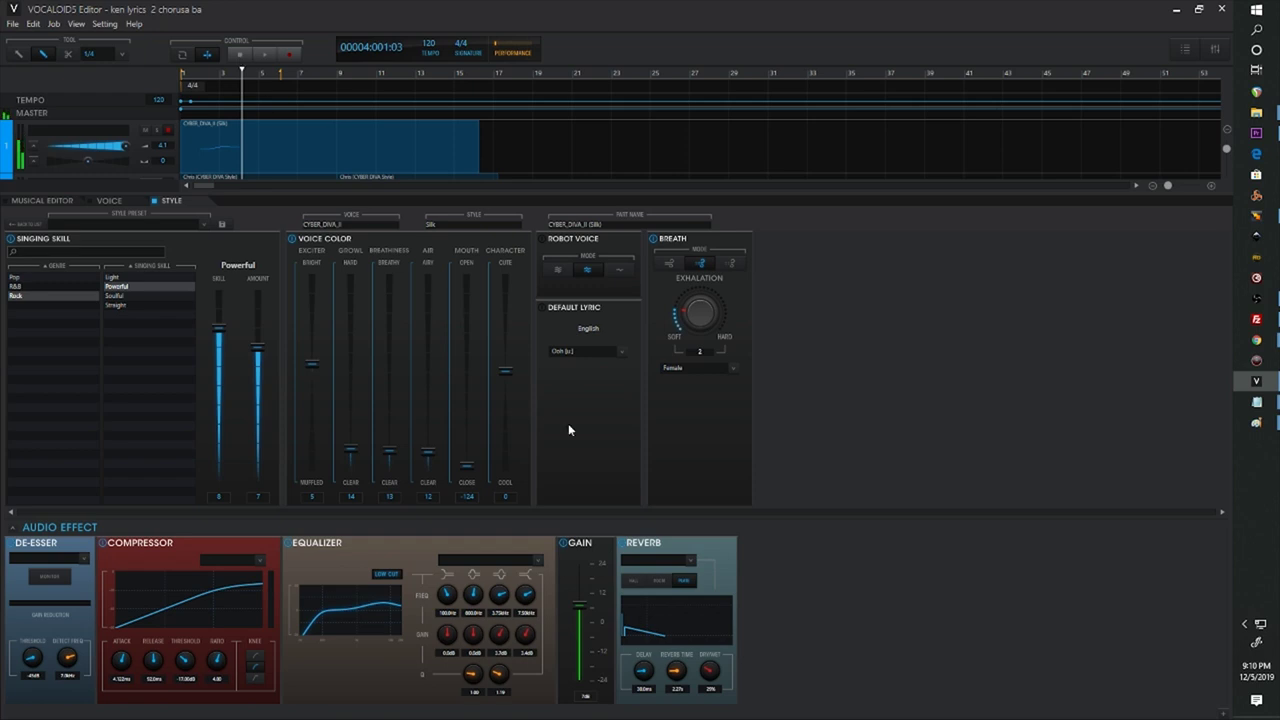
pyautogui.moveTo(477, 461); pyautogui.dragTo(467, 266)
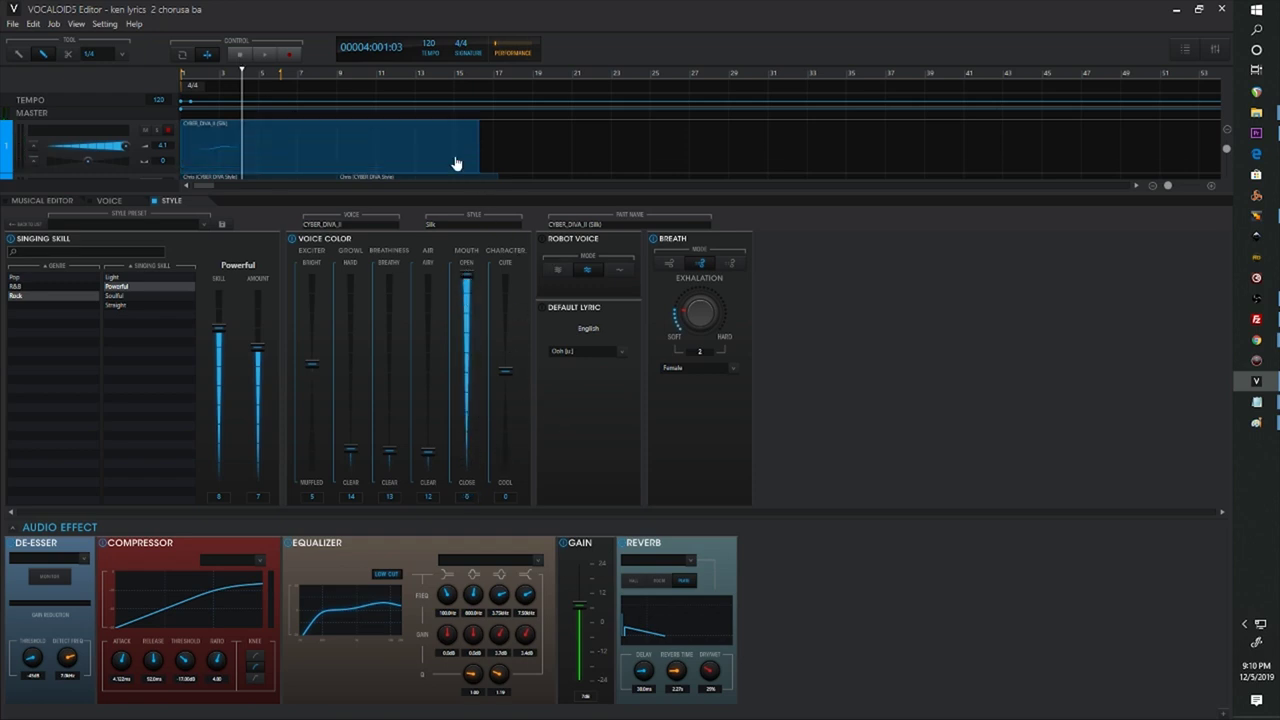
# Lower the Character voice color fully to the Cool end, play the phrase, and return to the song start.
pyautogui.moveTo(505, 370); pyautogui.dragTo(519, 484)
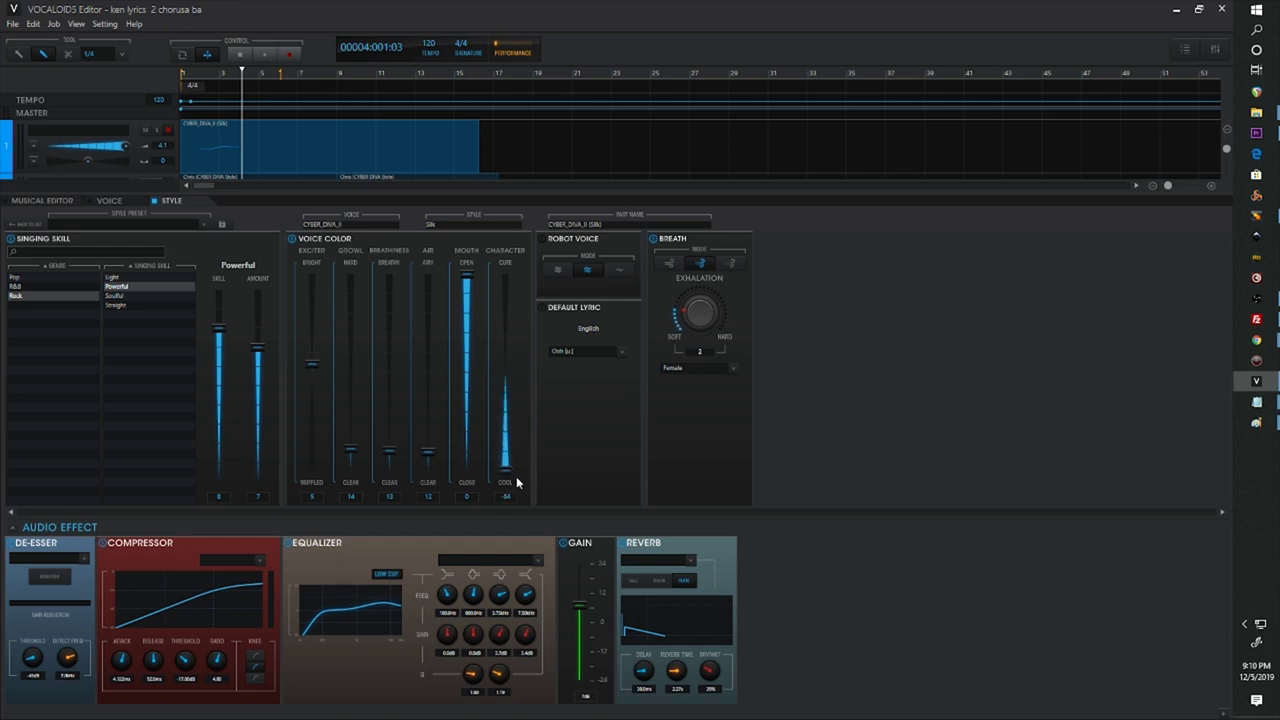
pyautogui.click(198, 69)
pyautogui.press('space')
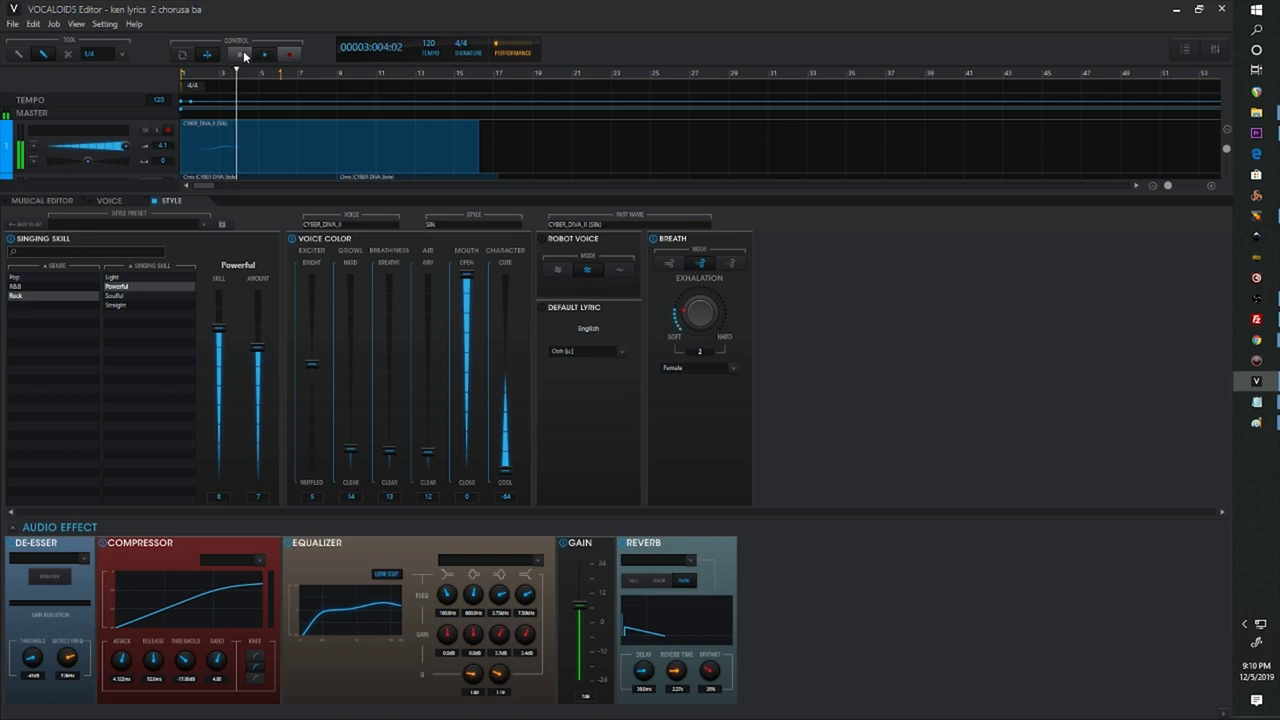
pyautogui.click(243, 56)
pyautogui.click(243, 56)
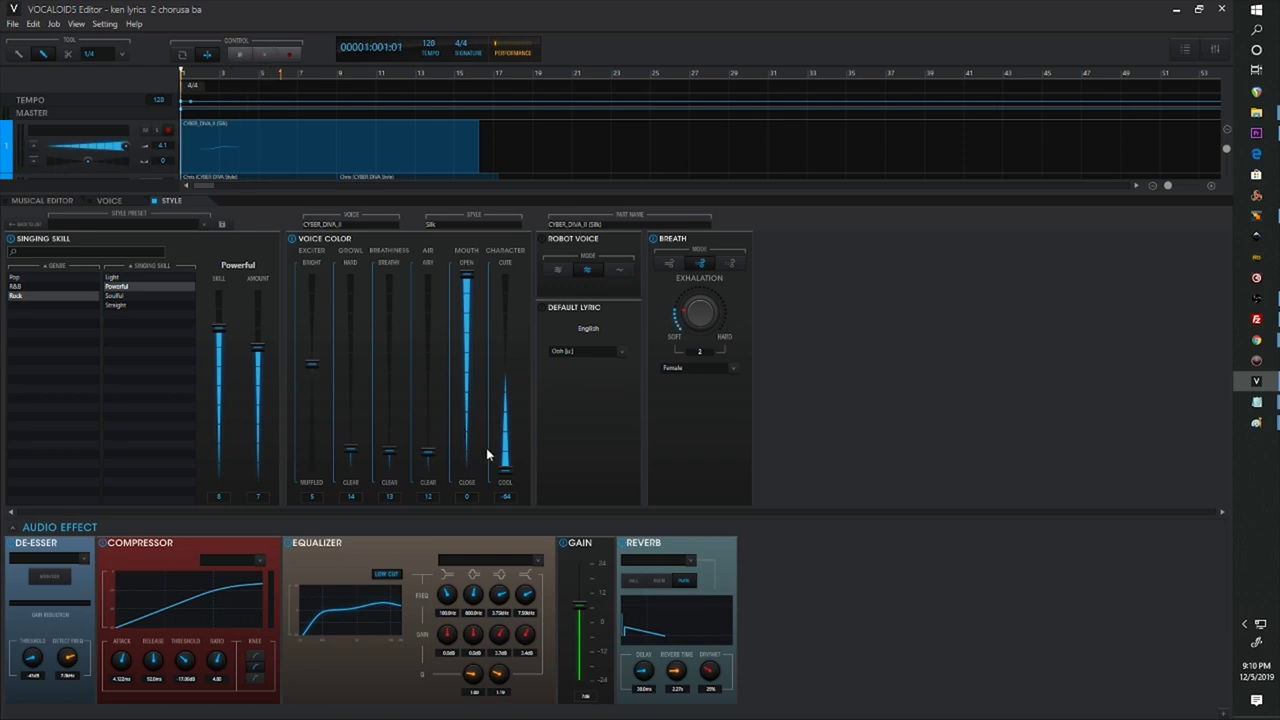
# Try the Character voice color raised close to the Cute end, play the phrase, and set Character to 3.
pyautogui.moveTo(506, 470); pyautogui.dragTo(506, 279)
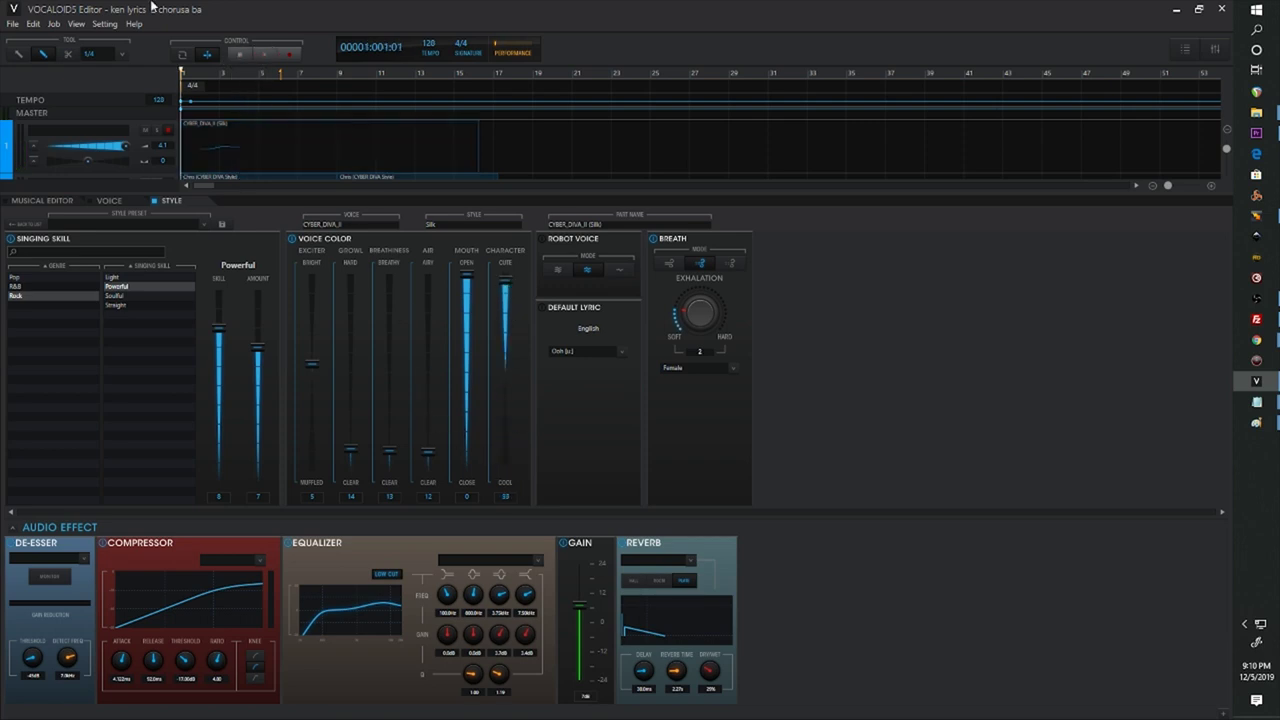
pyautogui.click(262, 61)
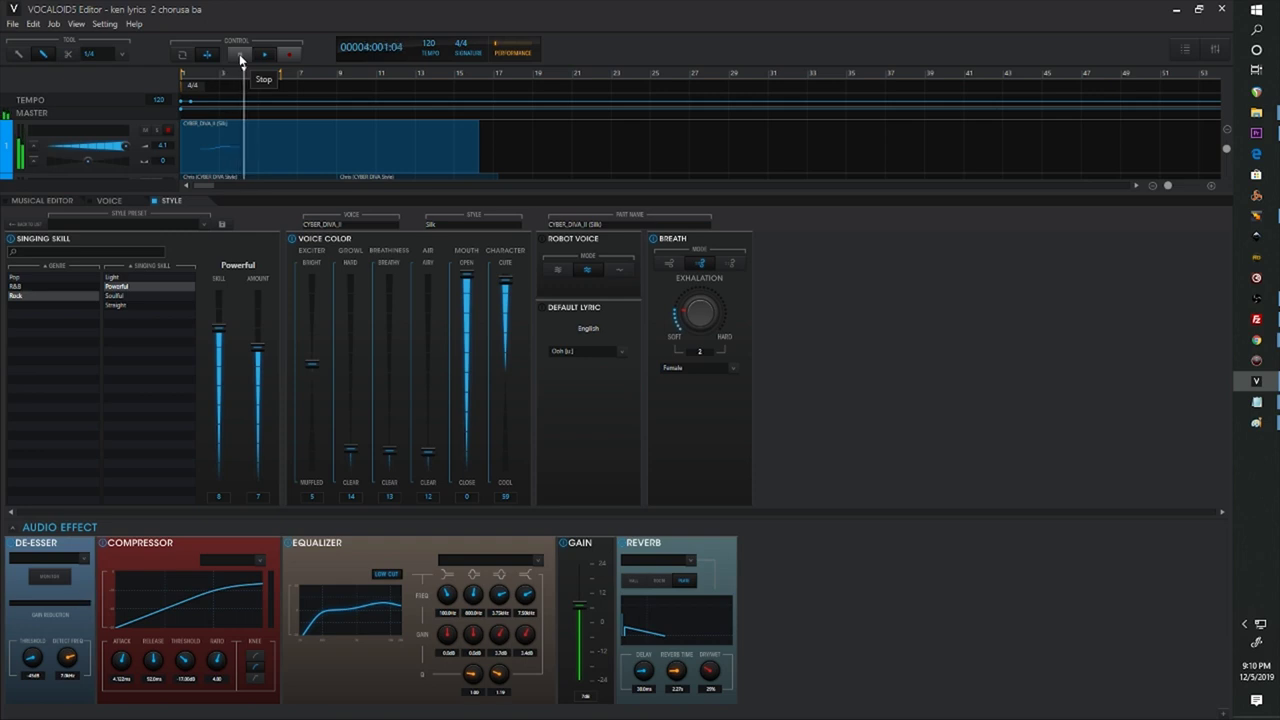
pyautogui.click(240, 56)
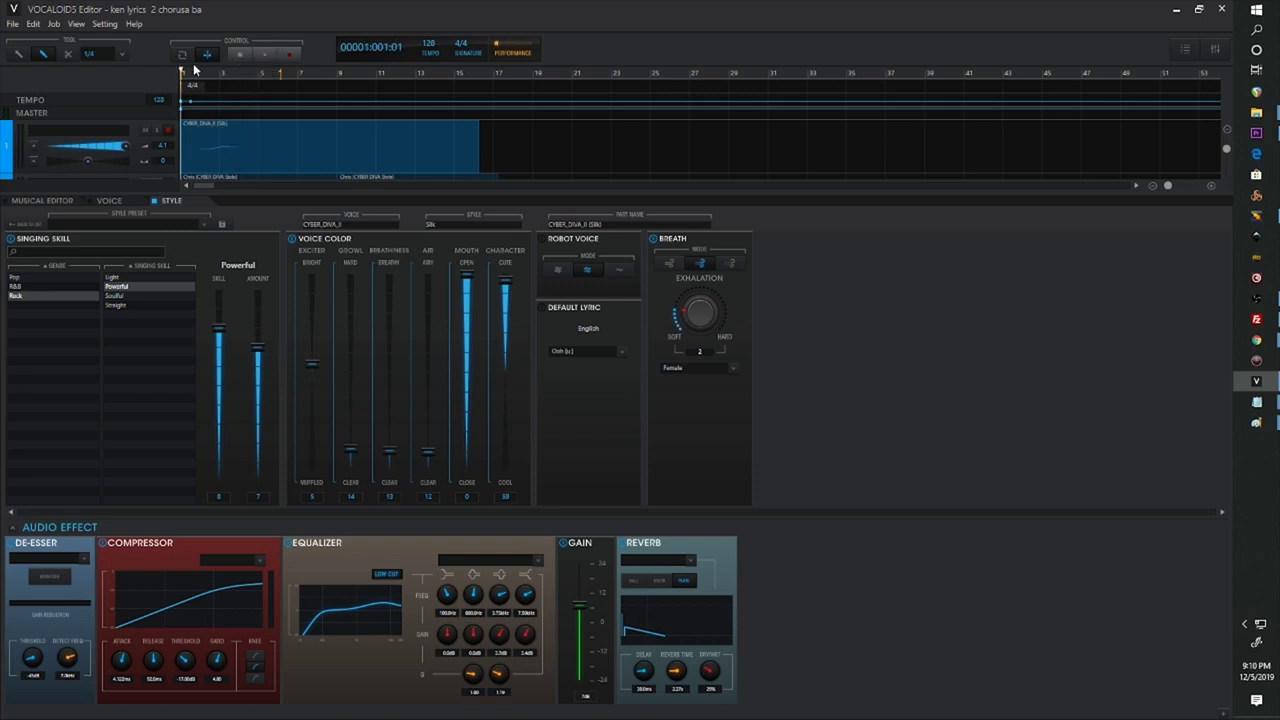
pyautogui.moveTo(507, 283); pyautogui.dragTo(503, 373)
# Enable Robot Voice and play the phrase from near the song start.
pyautogui.click(544, 239)
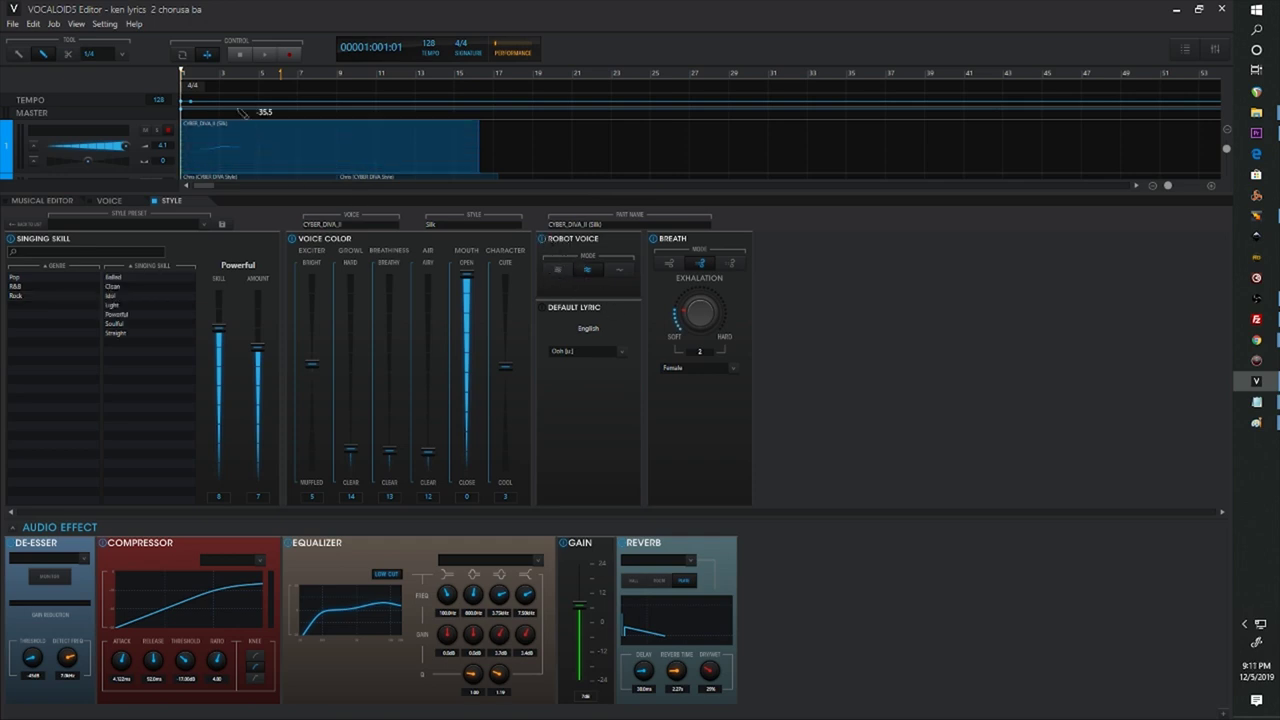
pyautogui.click(198, 73)
pyautogui.press('space')
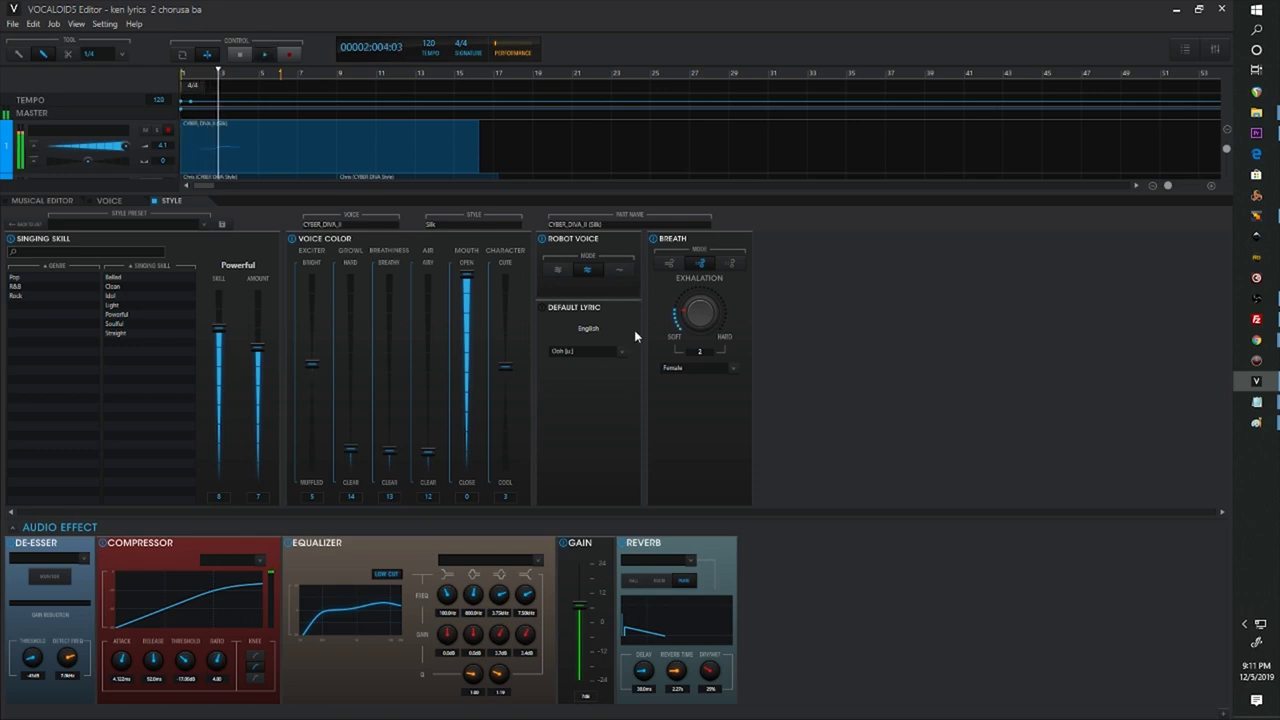
pyautogui.click(238, 55)
# Switch Robot Voice to its first mode and play the phrase.
pyautogui.click(557, 269)
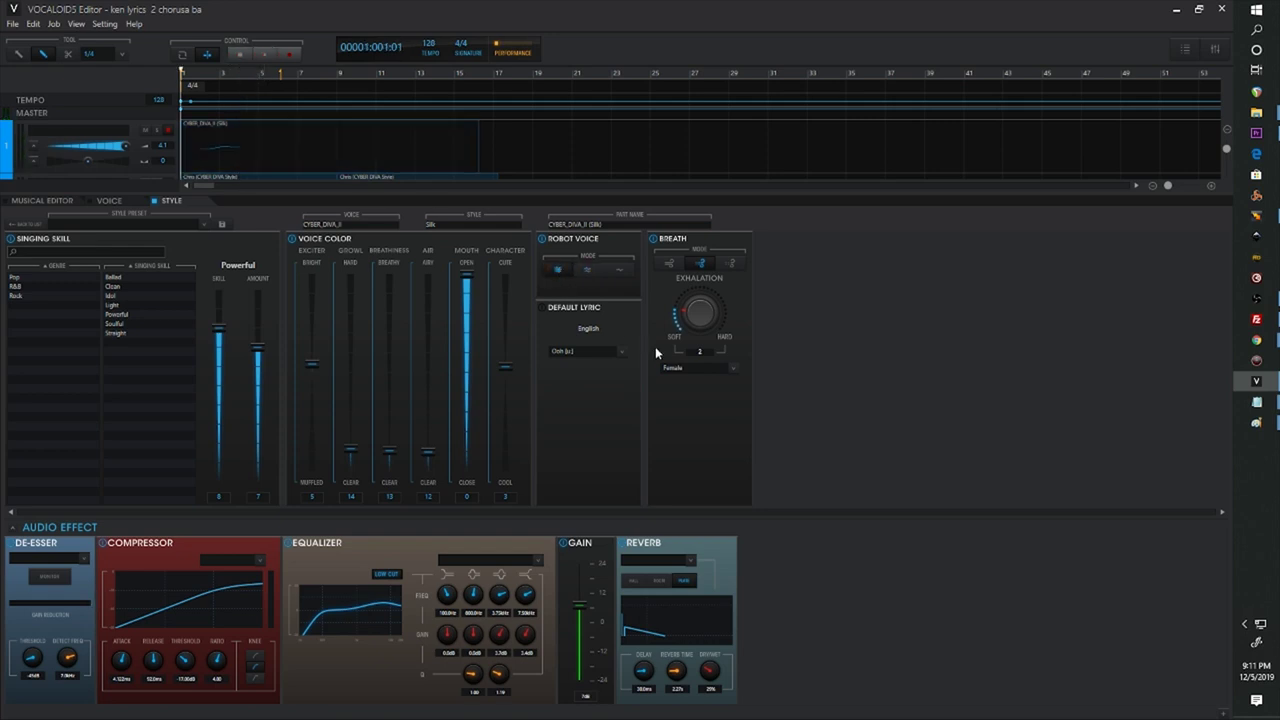
pyautogui.hotkey('ctrl', 'a')
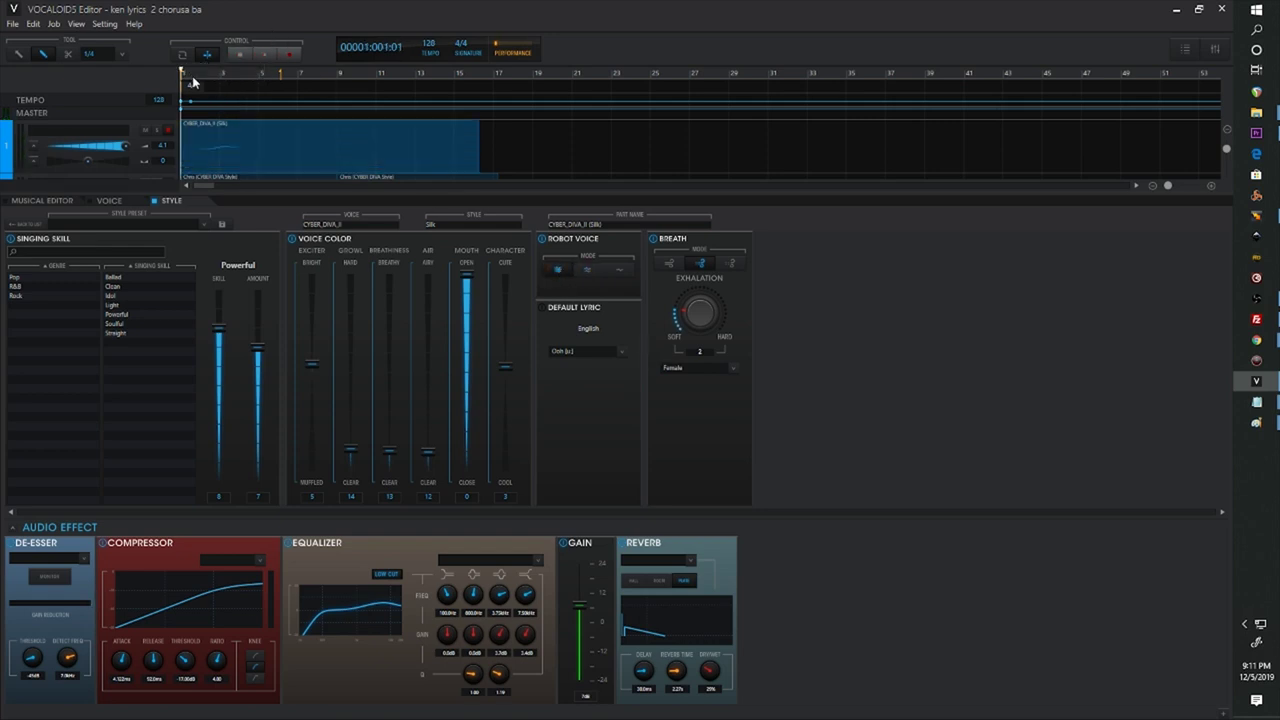
pyautogui.press('space')
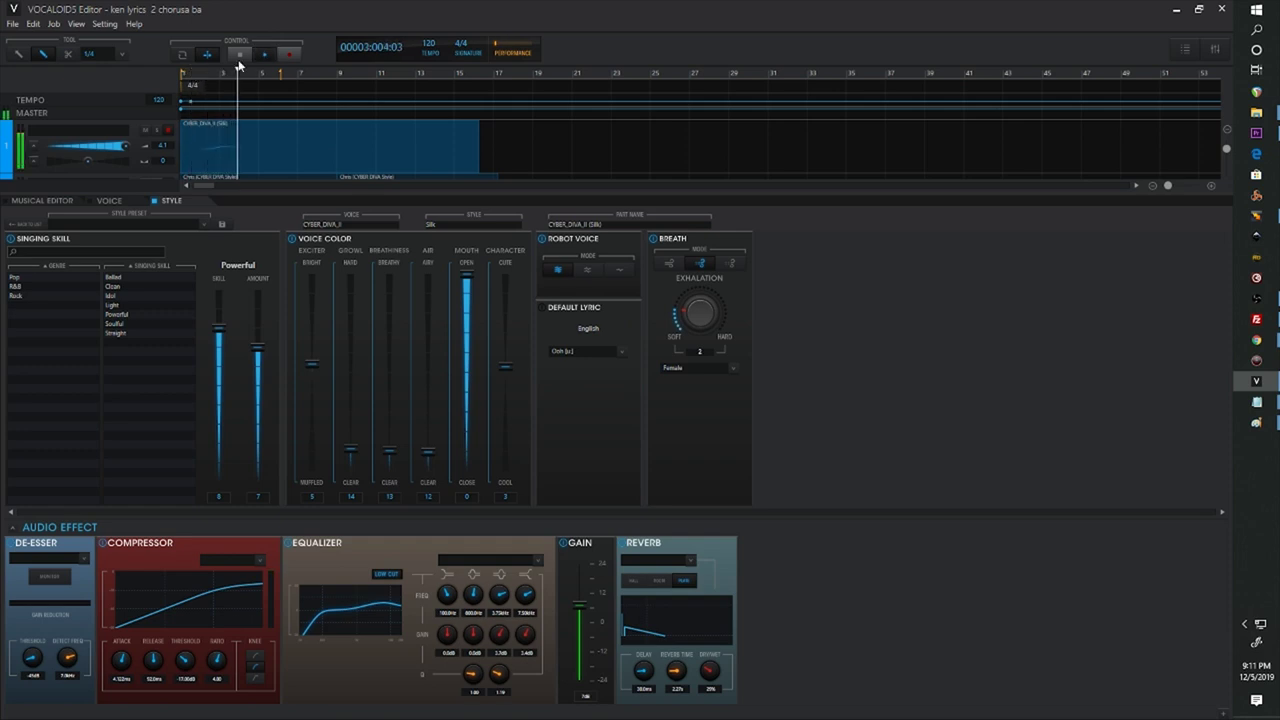
pyautogui.click(239, 58)
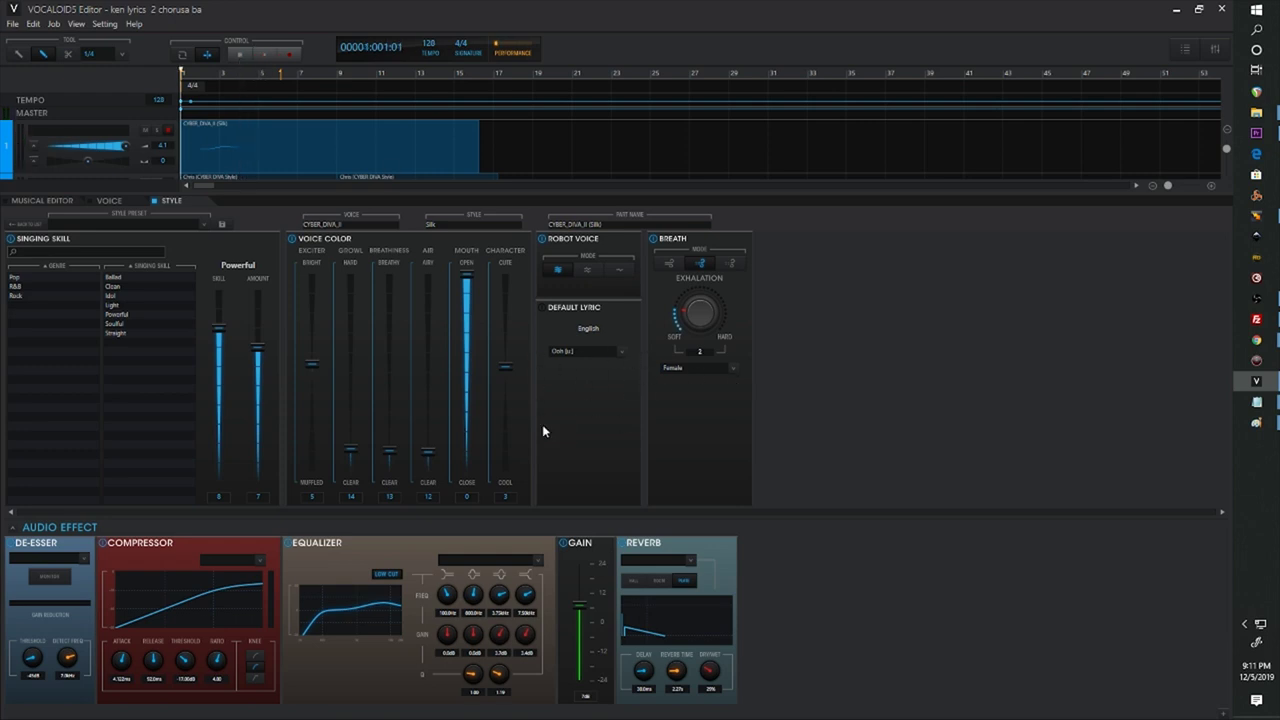
# Review the available English default lyric options without choosing a different one.
pyautogui.click(618, 355)
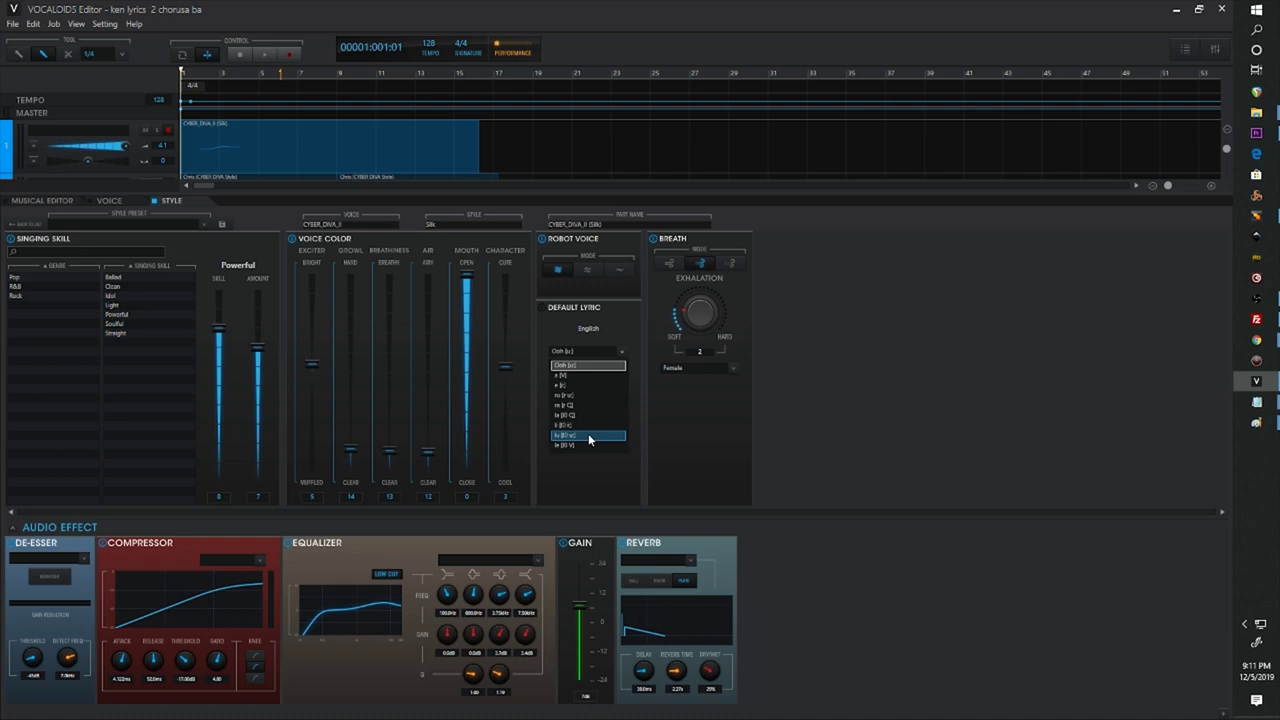
pyautogui.click(827, 386)
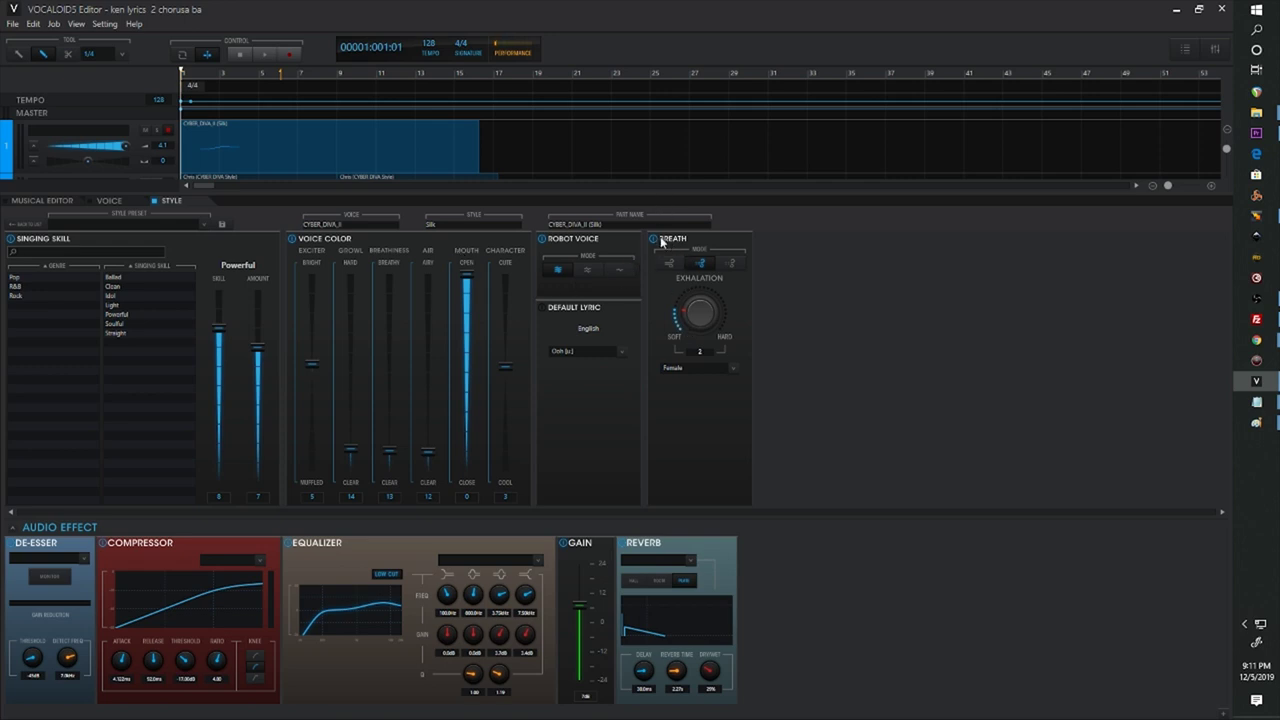
# Compare the phrase with Breath turned off and turned on again, playing it each time.
pyautogui.click(187, 71)
pyautogui.press('space')
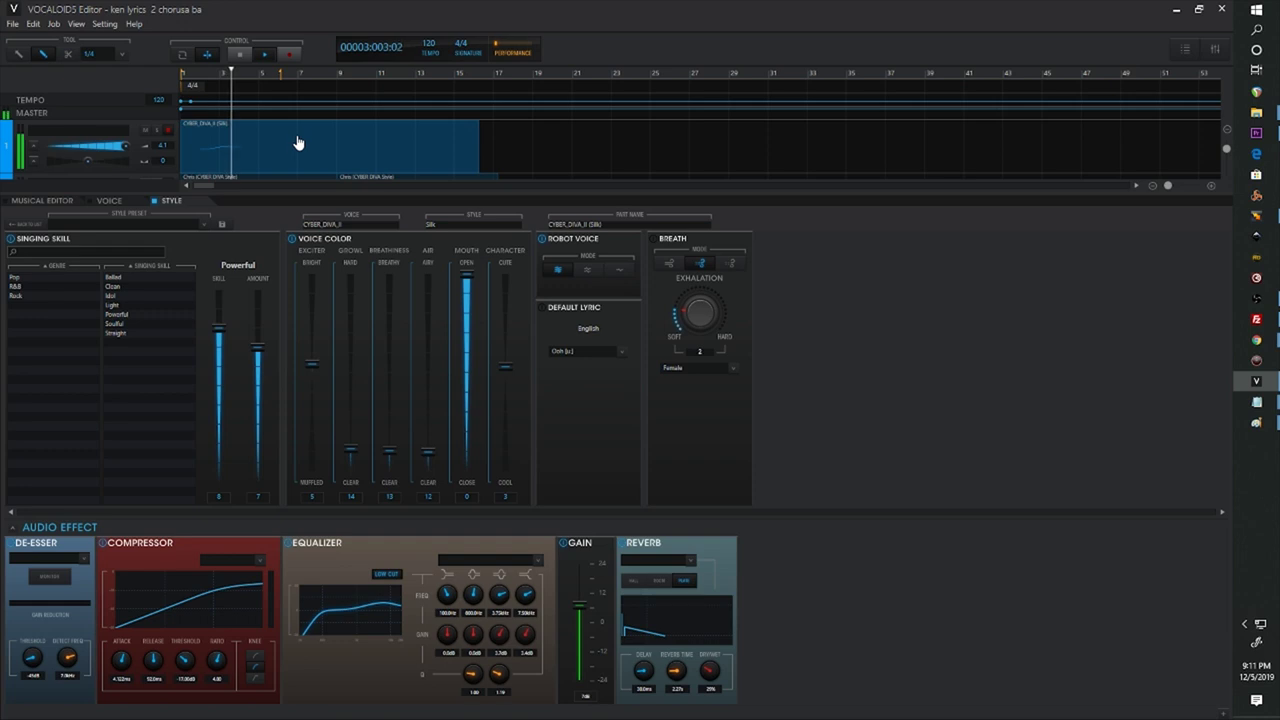
pyautogui.click(238, 56)
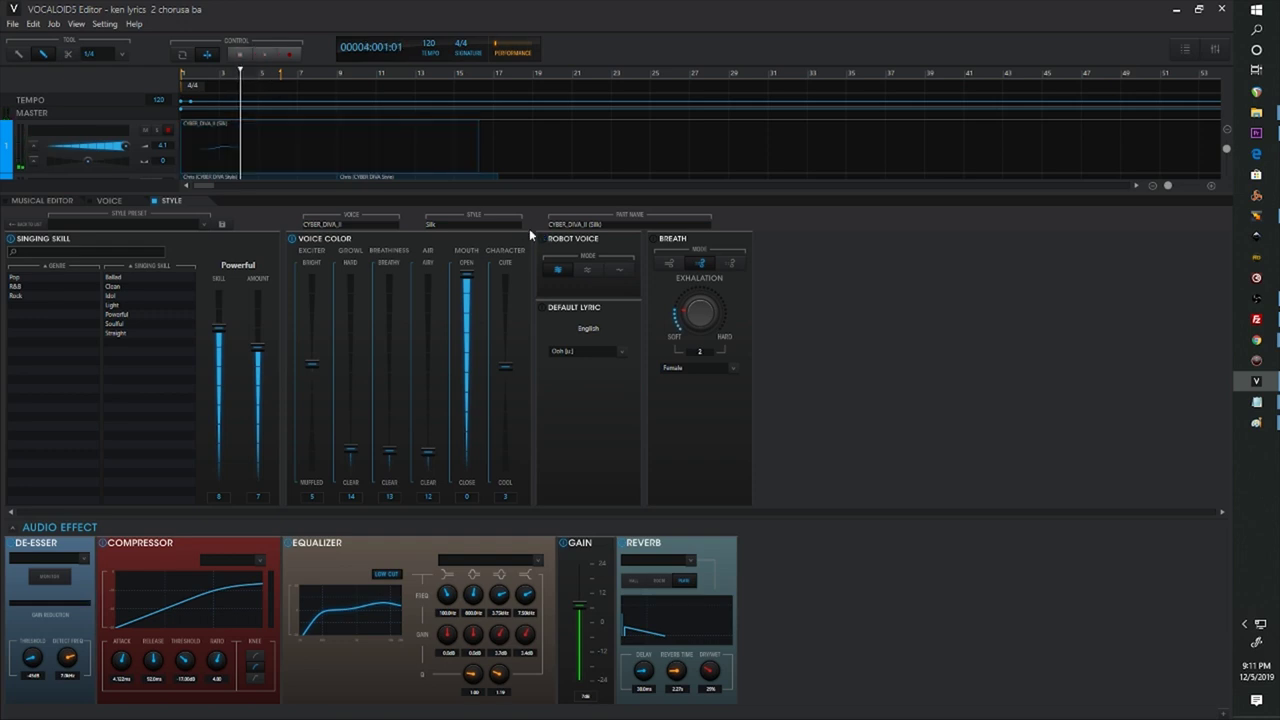
pyautogui.click(192, 70)
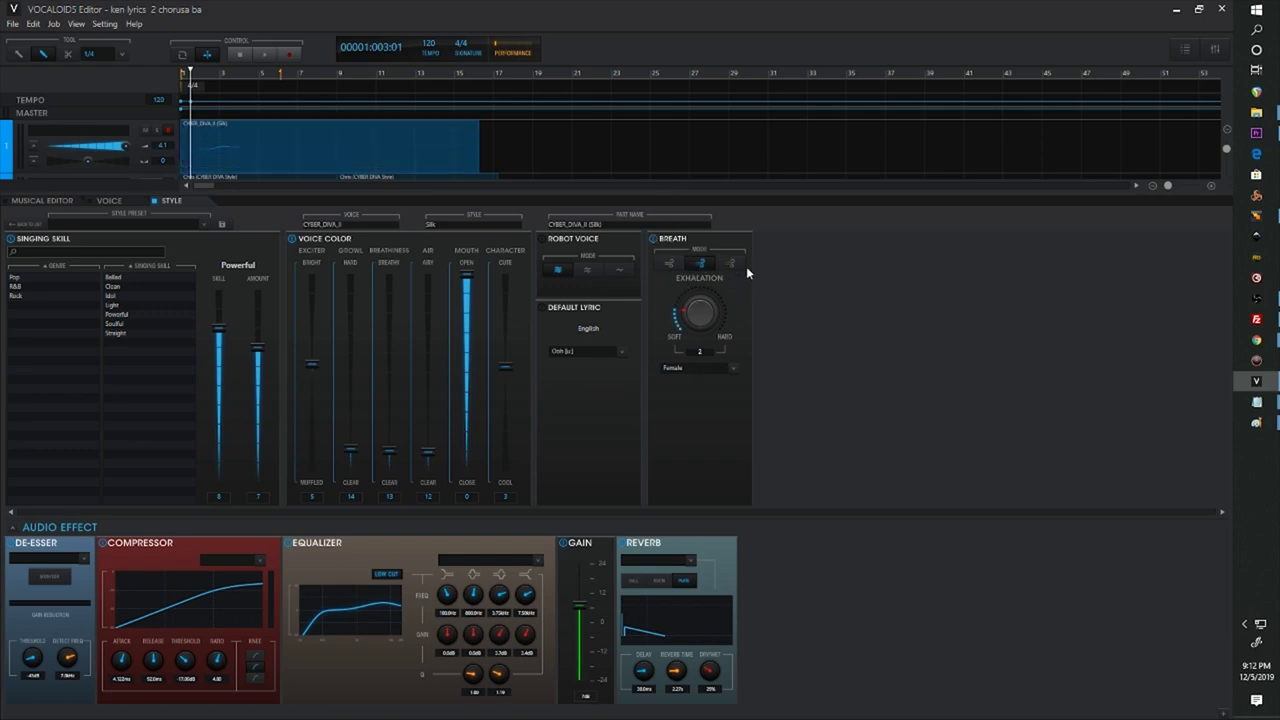
pyautogui.press('space')
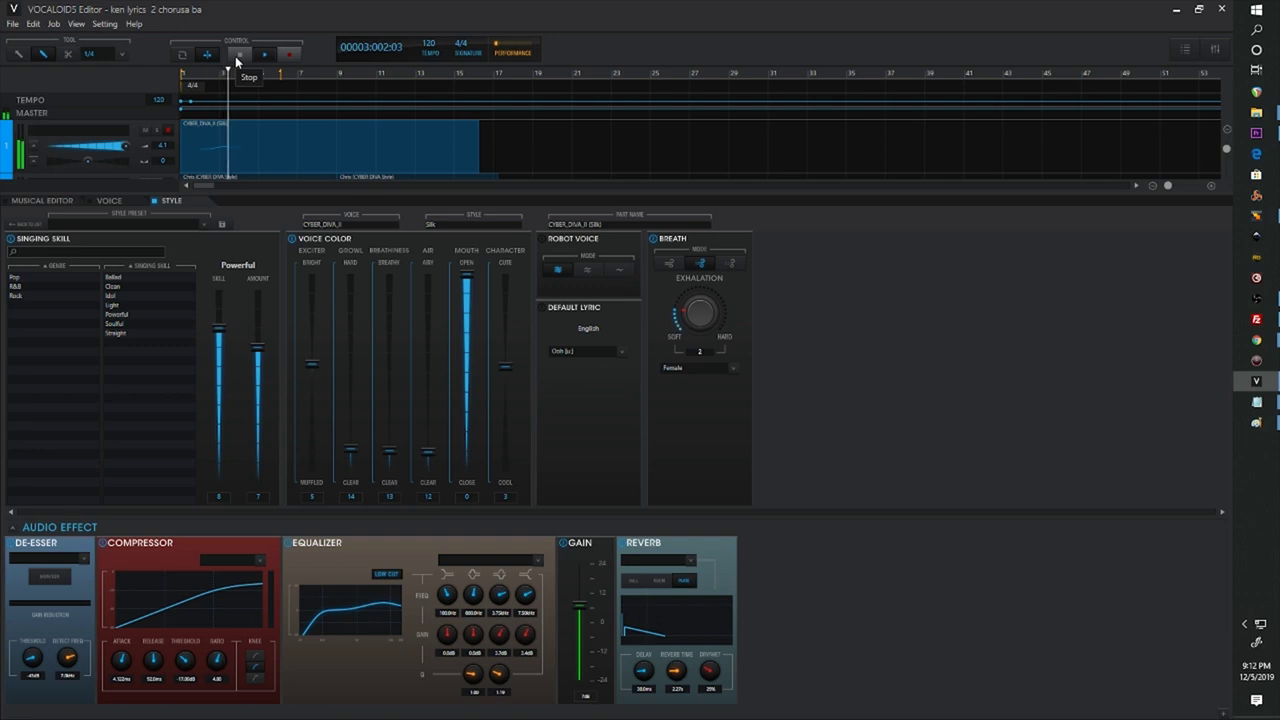
pyautogui.click(238, 55)
# Raise the Breath Exhalation close to the Hard end and play the phrase.
pyautogui.moveTo(710, 322); pyautogui.dragTo(703, 272)
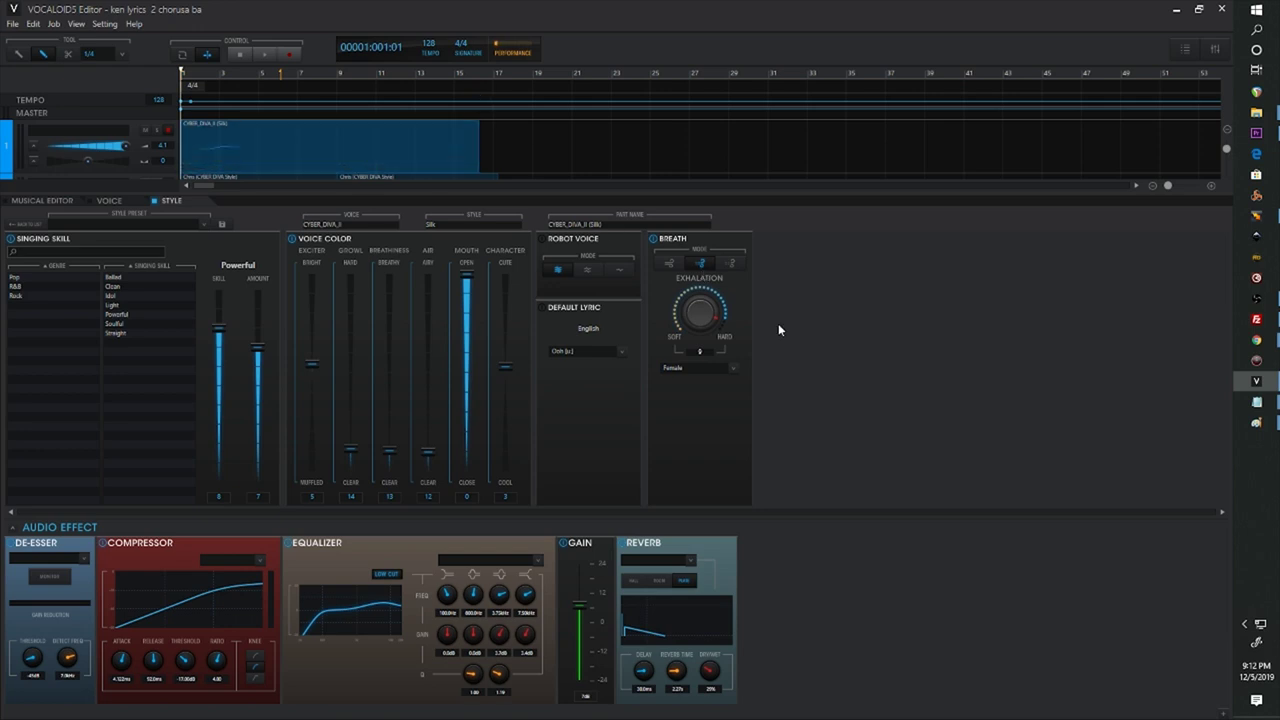
pyautogui.press('space')
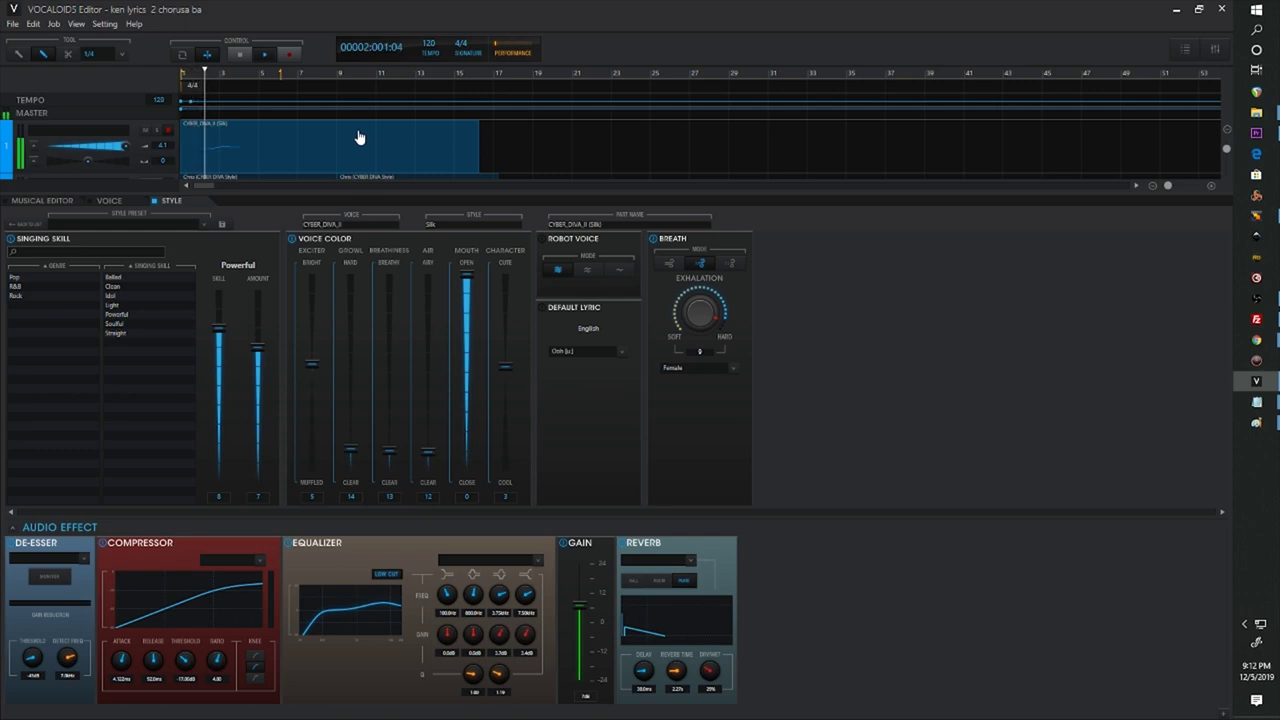
pyautogui.click(241, 54)
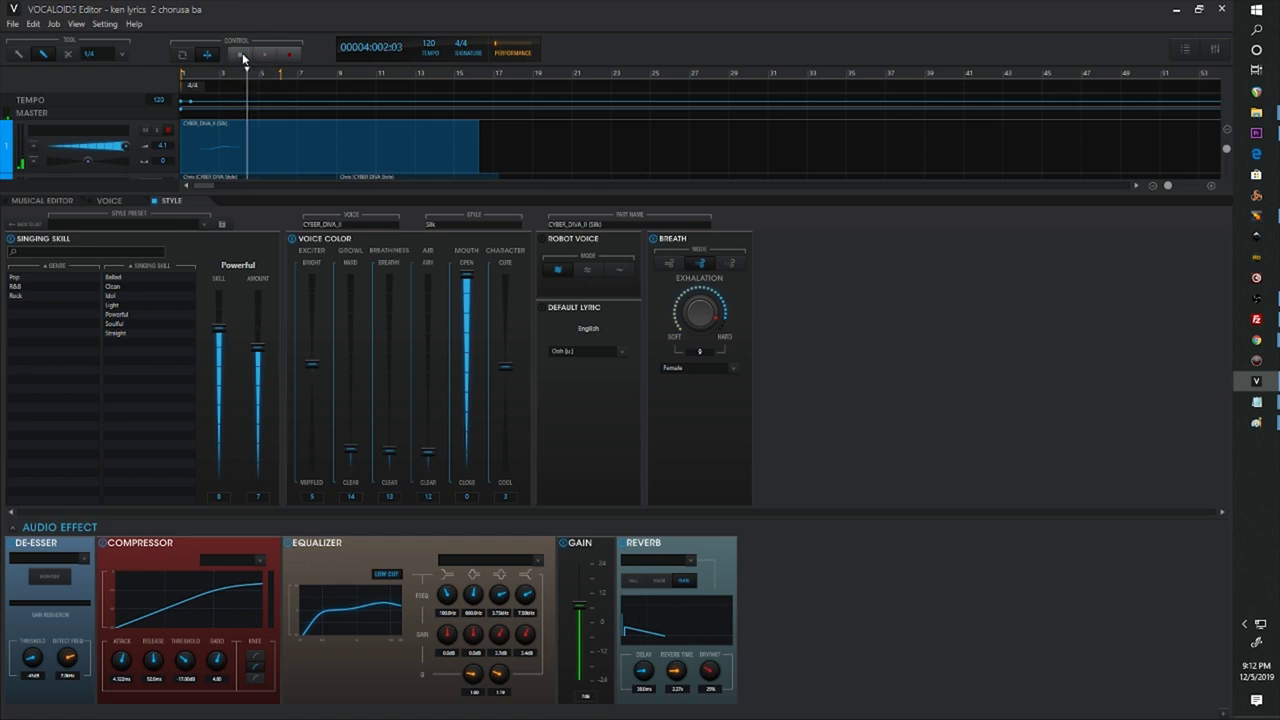
# Switch Breath to its first mode and play the phrase.
pyautogui.click(663, 264)
pyautogui.press('space')
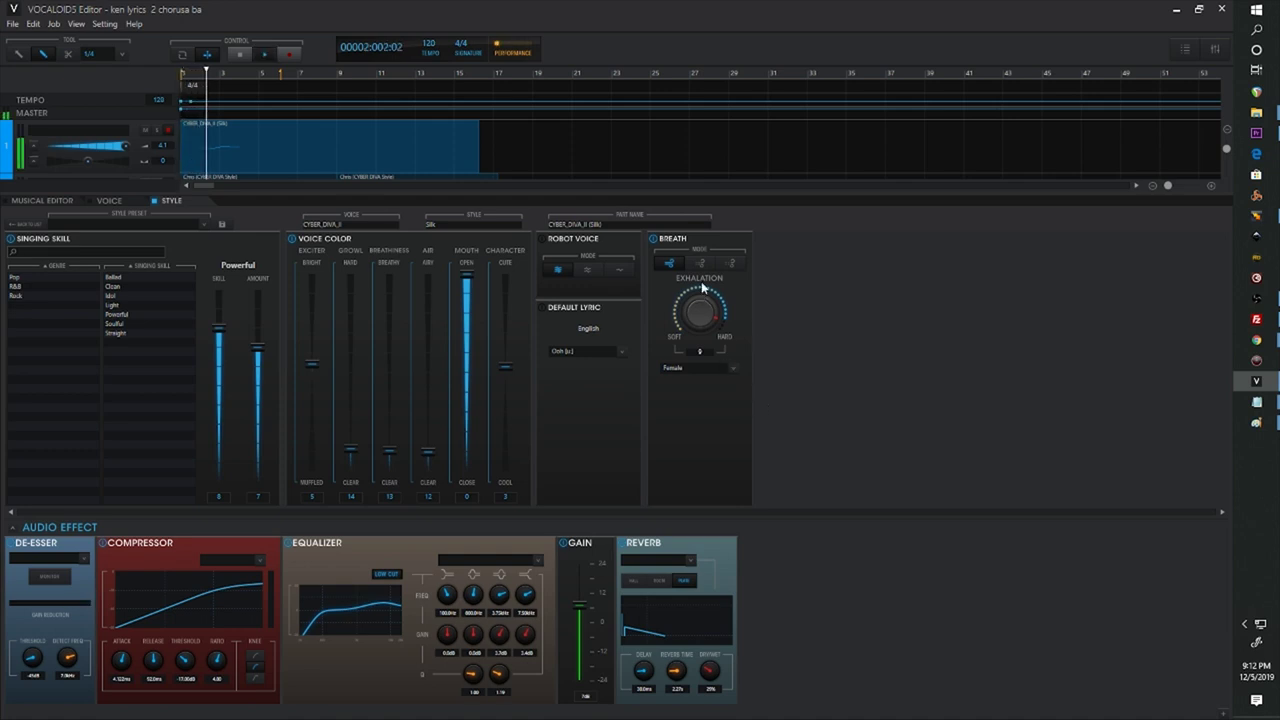
pyautogui.press('space')
# Check the Female and Male breath options, keep Female, and lower the Exhalation to 1.
pyautogui.click(728, 368)
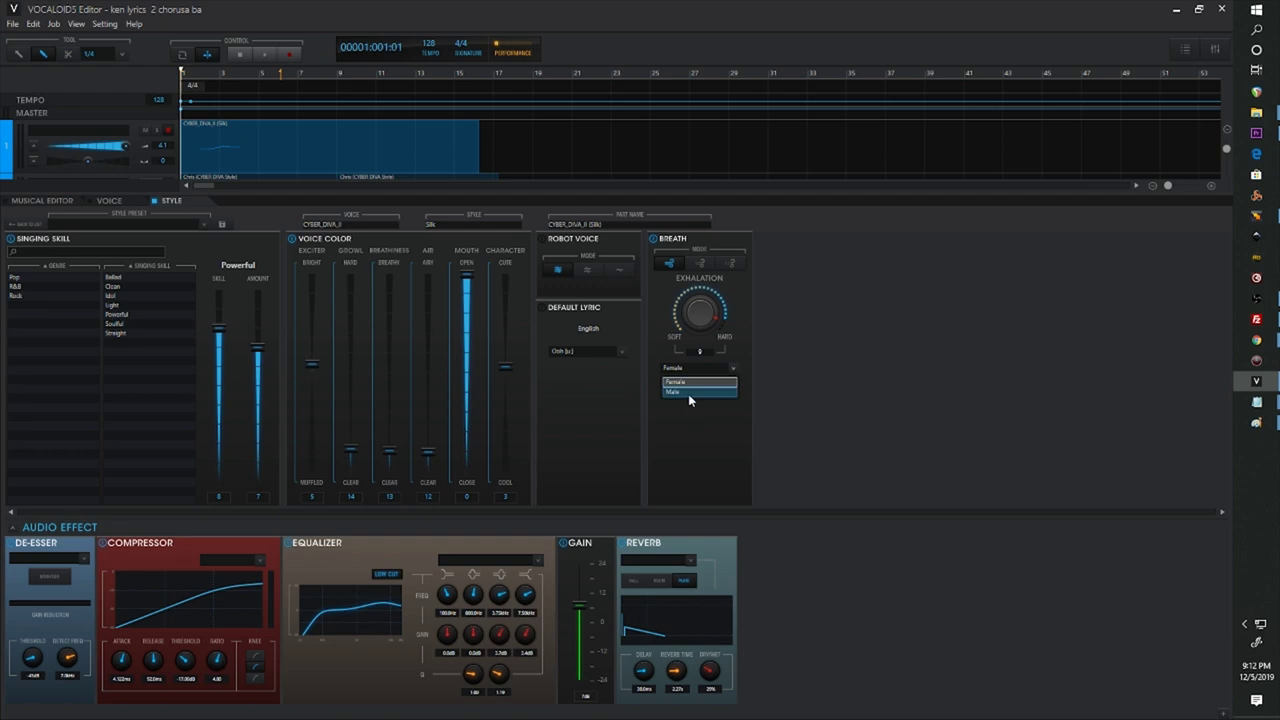
pyautogui.click(884, 292)
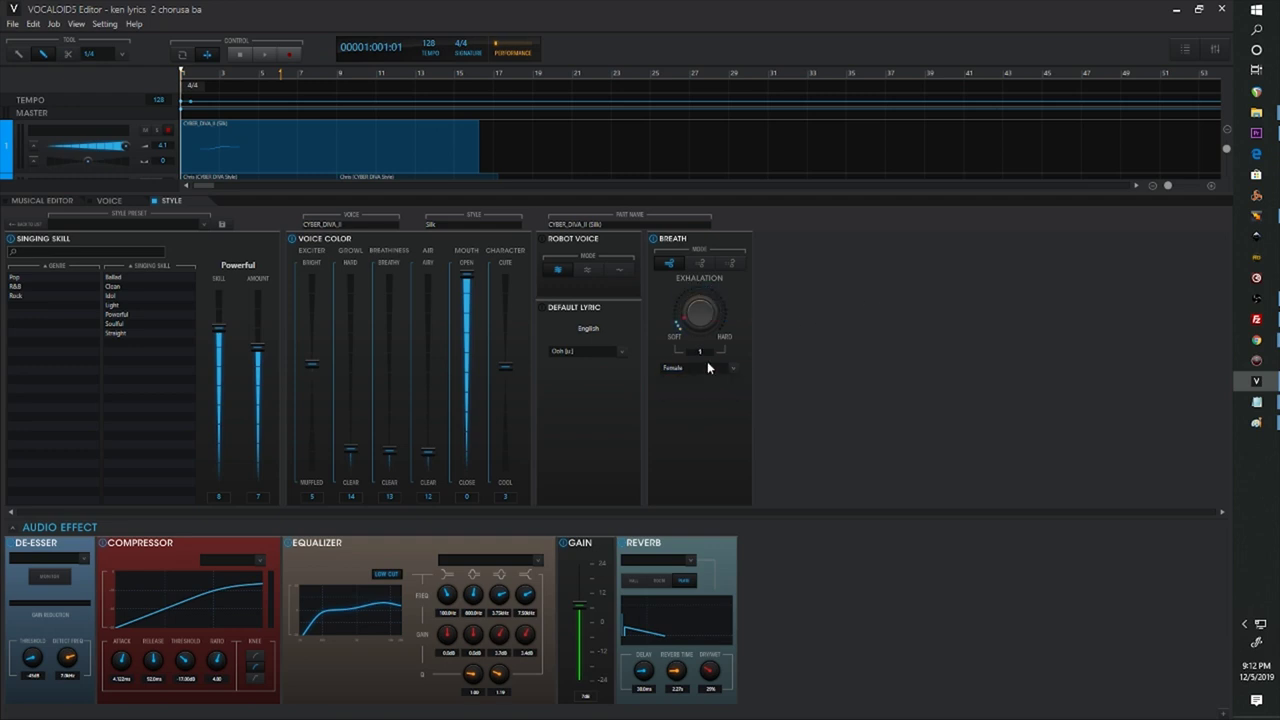
pyautogui.scroll(1, 705, 369)
# Apply the Rock_Lead_Vocals preset to the compressor and the Female_Lead_Vocals_2 preset to the equalizer.
pyautogui.click(244, 562)
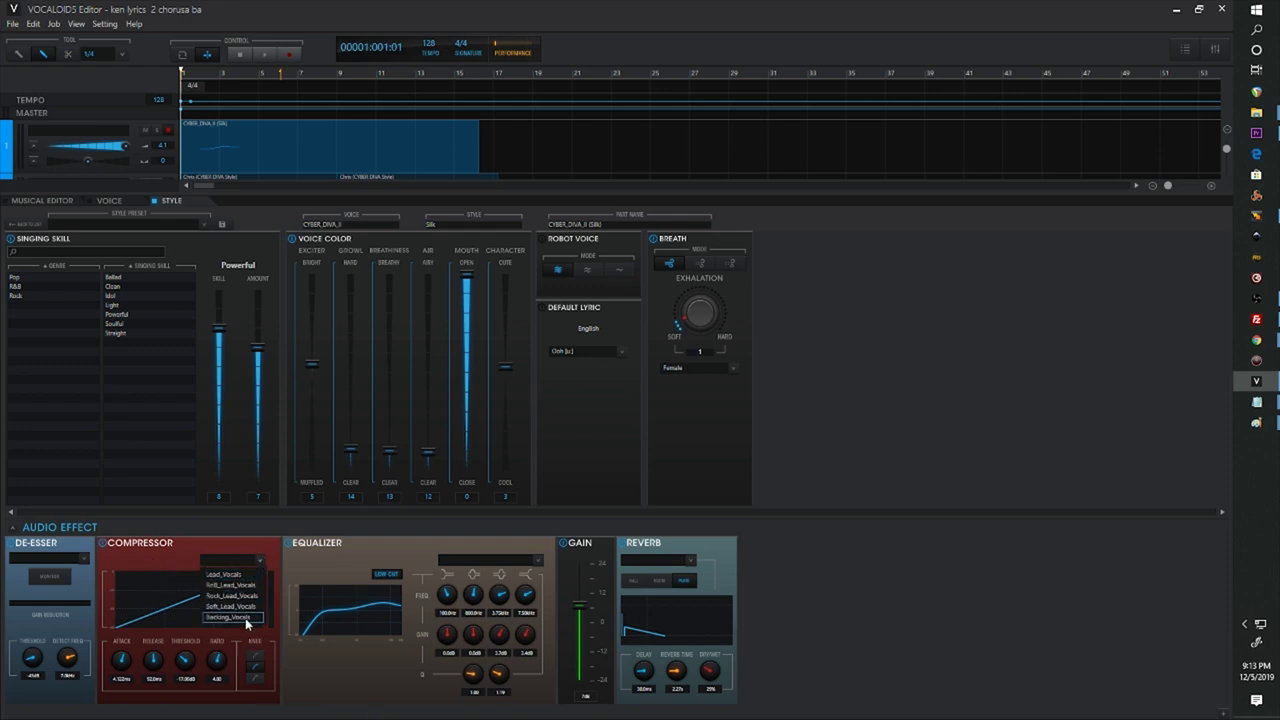
pyautogui.click(233, 596)
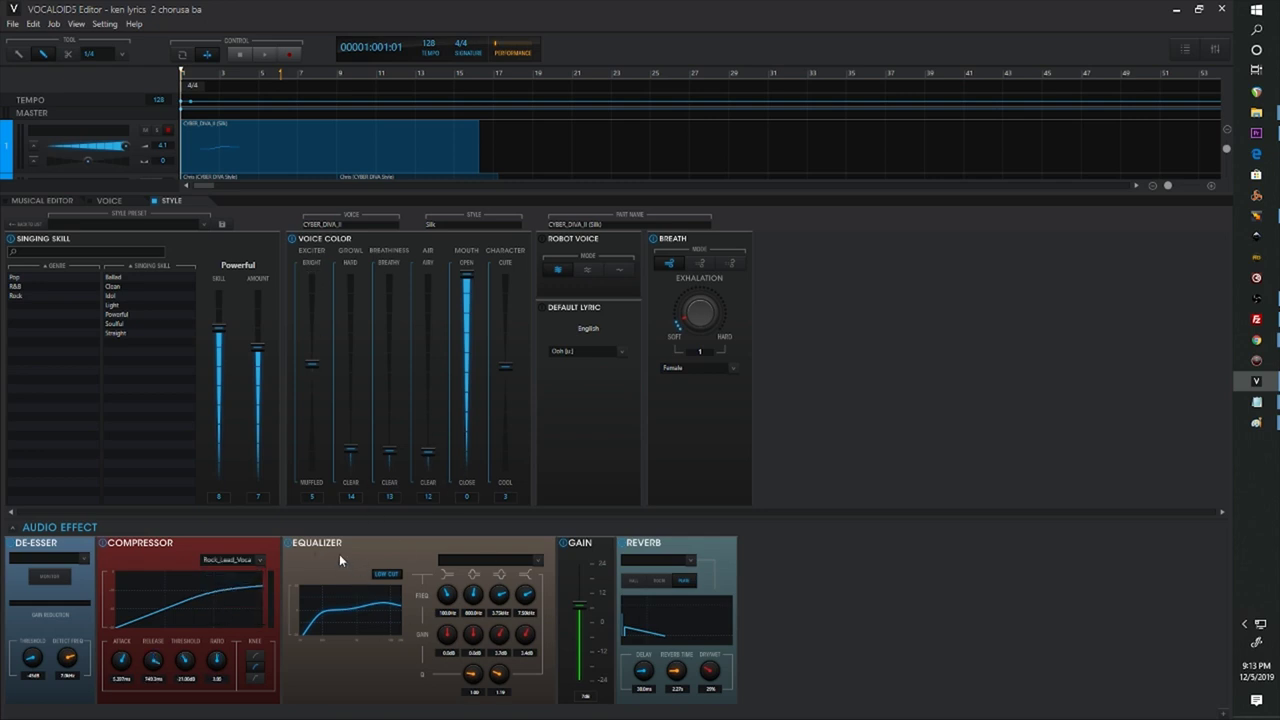
pyautogui.click(535, 561)
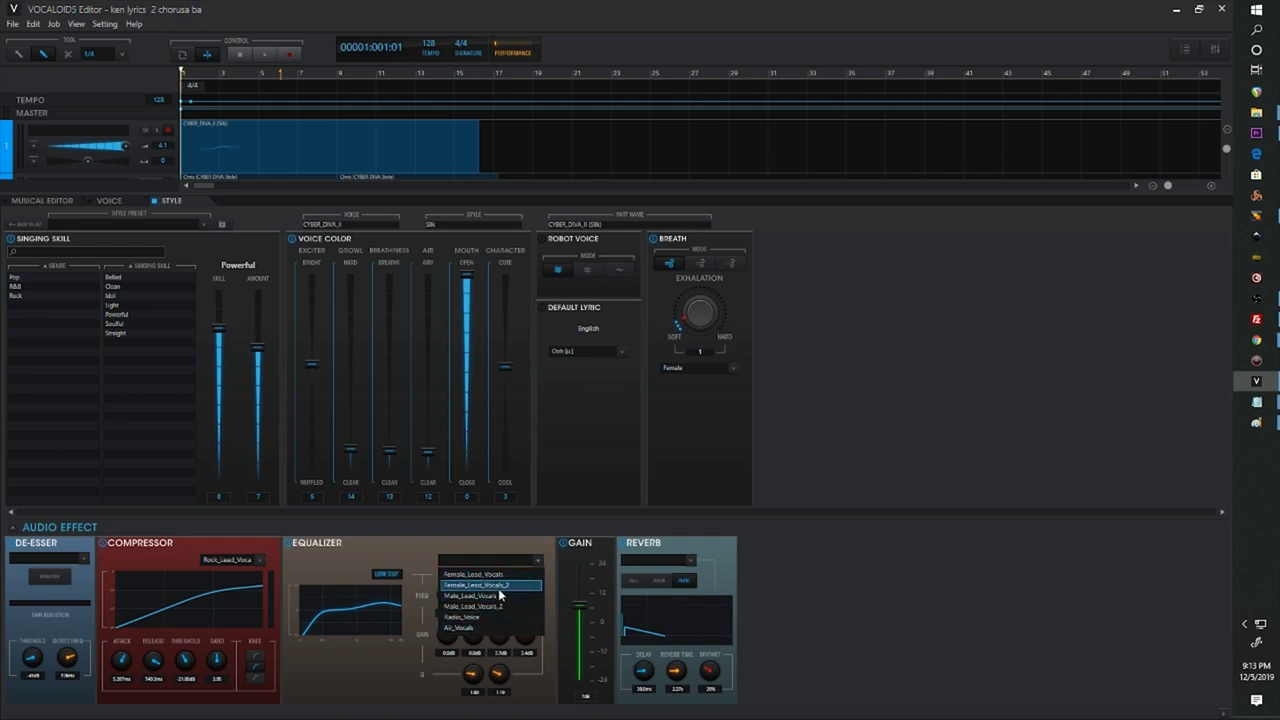
pyautogui.click(499, 588)
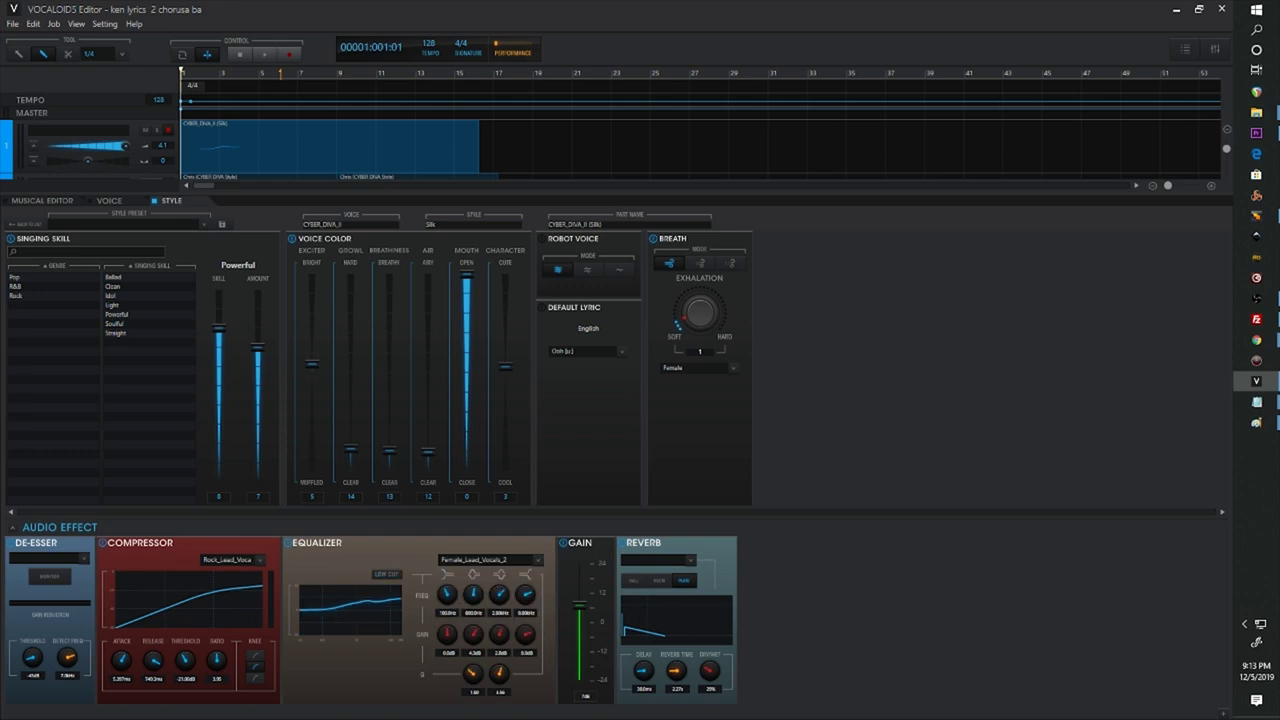
# Lower the gains of the equalizer's first three bands to -10, -12 and -6 dB while the phrase plays.
pyautogui.press('space')
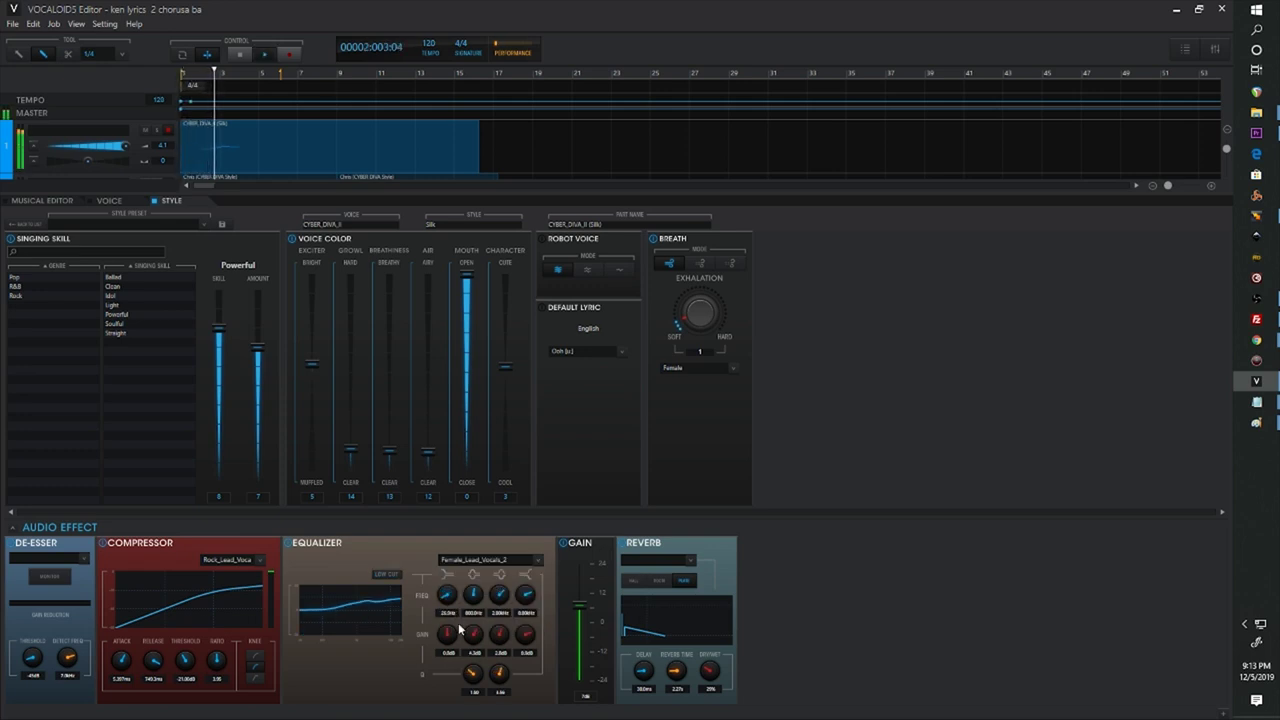
pyautogui.scroll(-5, 474, 636)
pyautogui.scroll(-5, 499, 636)
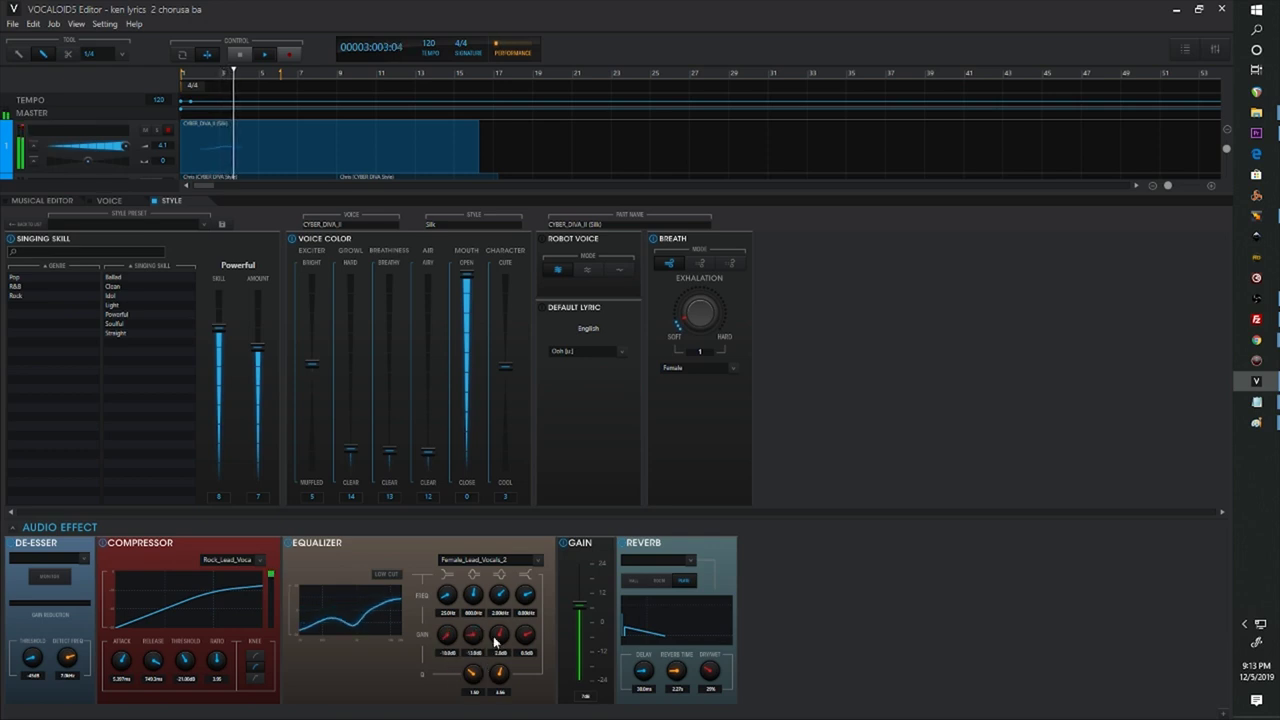
pyautogui.click(194, 76)
# Set the equalizer's two middle bands to 1.50 kHz and 550 Hz, raise the first Q to 16.12, and play the phrase.
pyautogui.scroll(5, 476, 597)
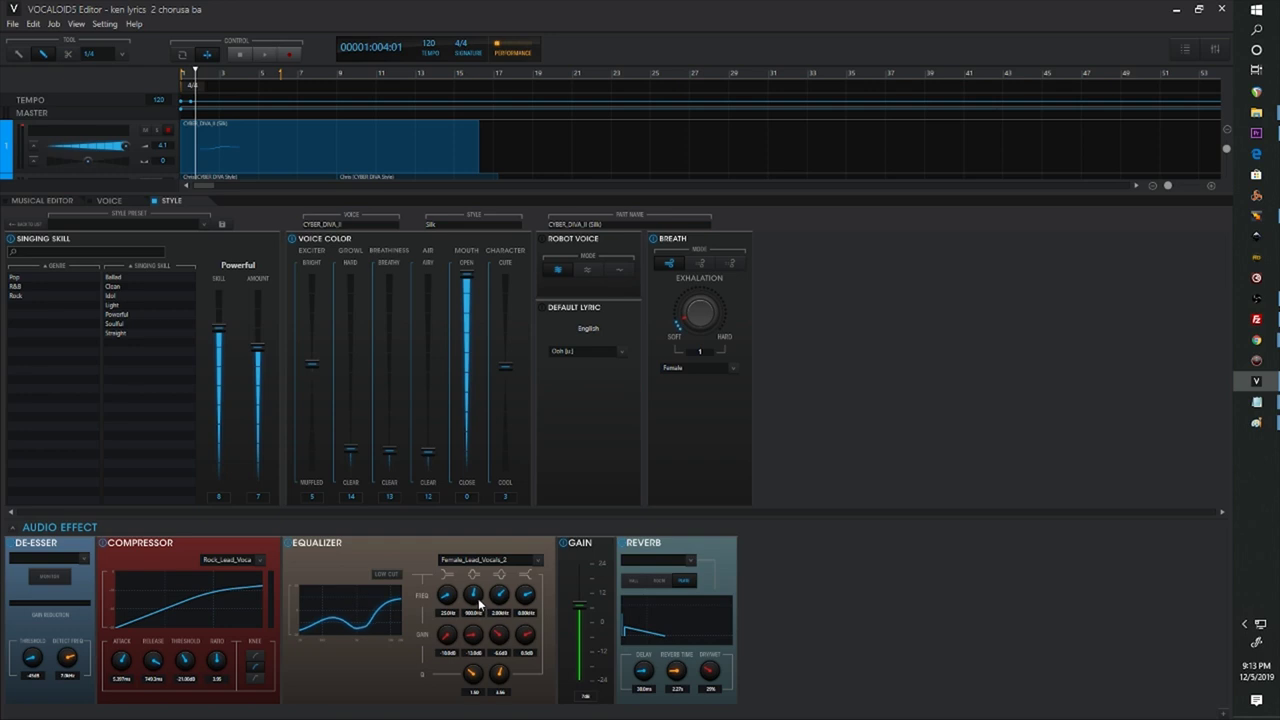
pyautogui.scroll(1, 476, 597)
pyautogui.scroll(-8, 499, 604)
pyautogui.scroll(-4, 501, 614)
pyautogui.scroll(5, 475, 683)
pyautogui.scroll(3, 473, 630)
pyautogui.press('space')
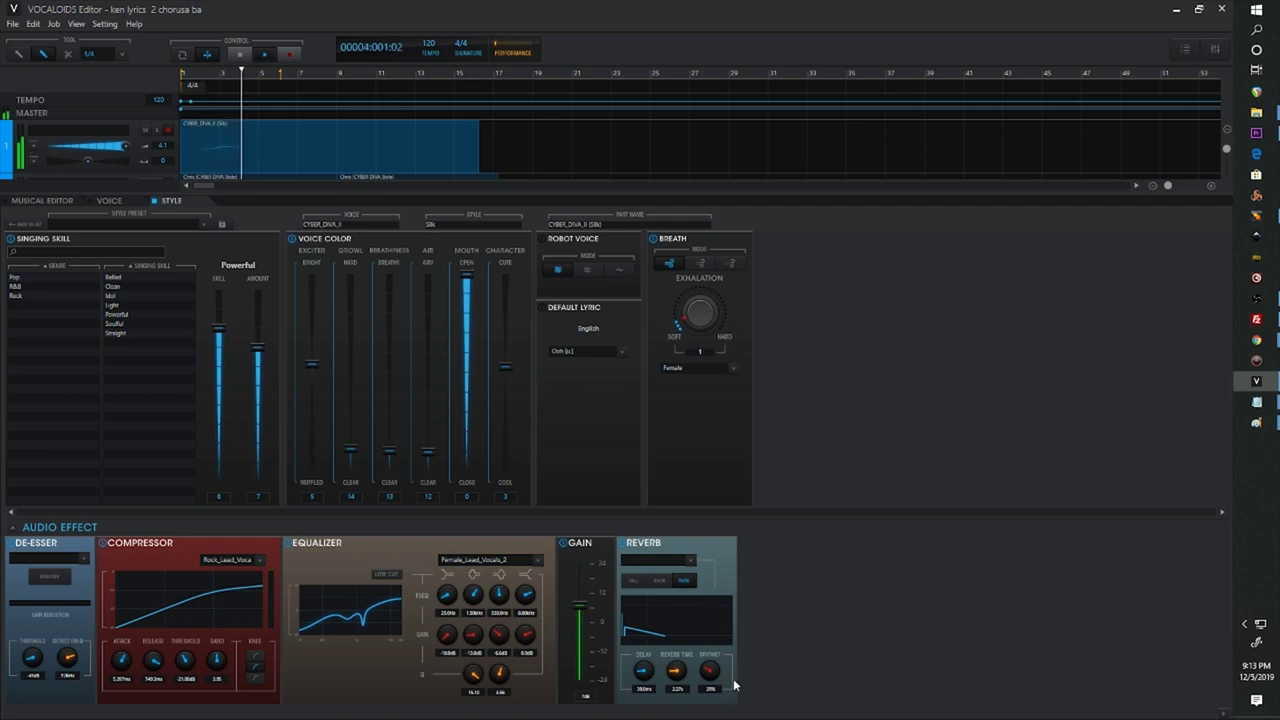
pyautogui.press('space')
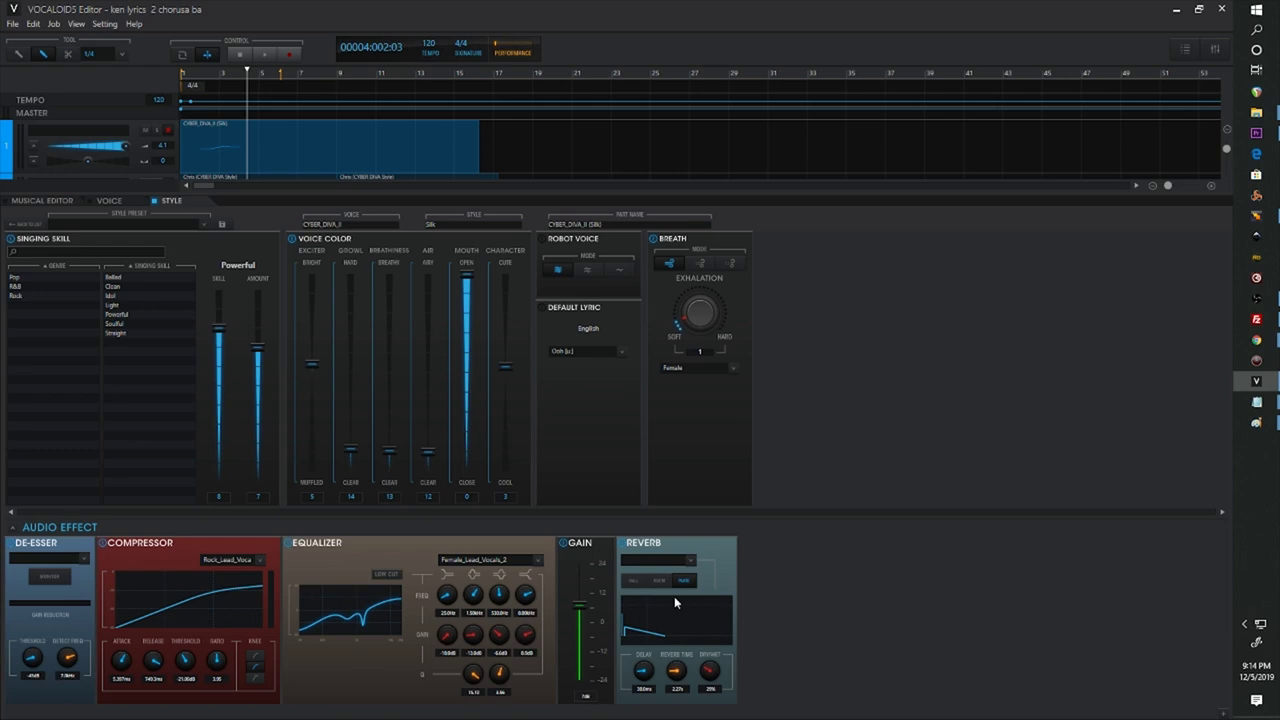
# Add a Distortion effect to the end of the audio effect chain.
pyautogui.click(930, 661)
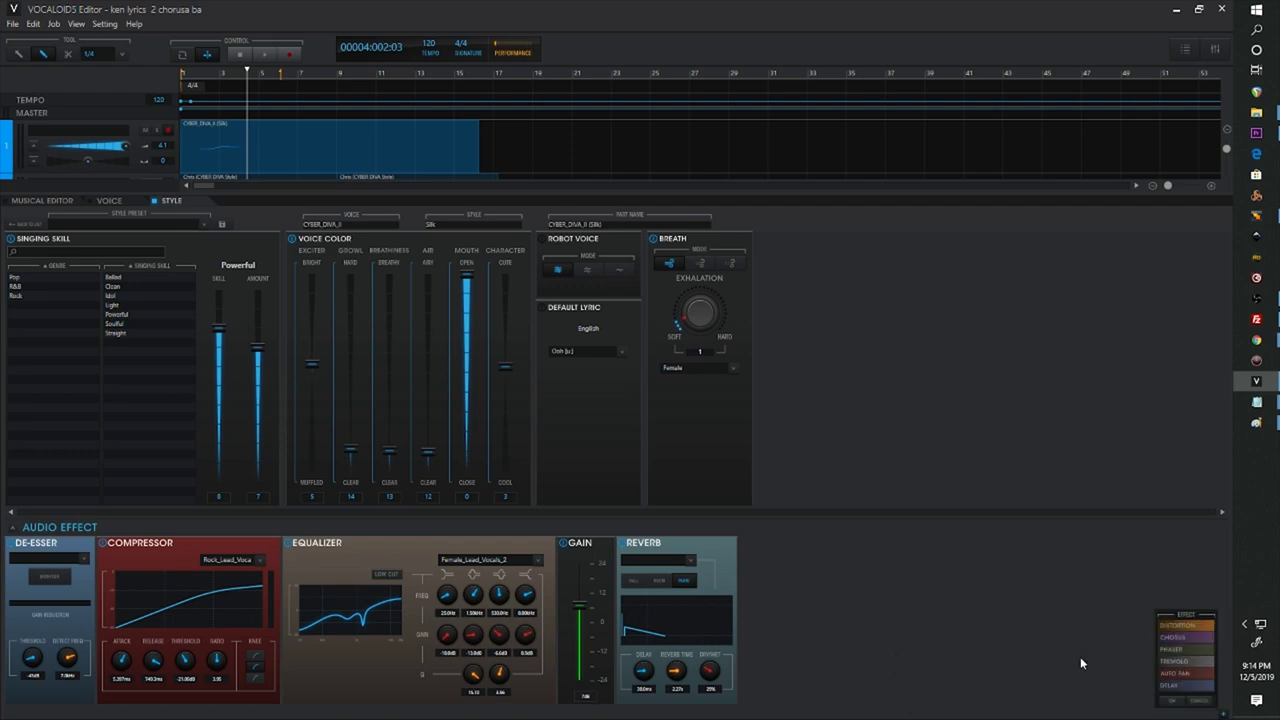
pyautogui.click(1186, 627)
pyautogui.click(1175, 703)
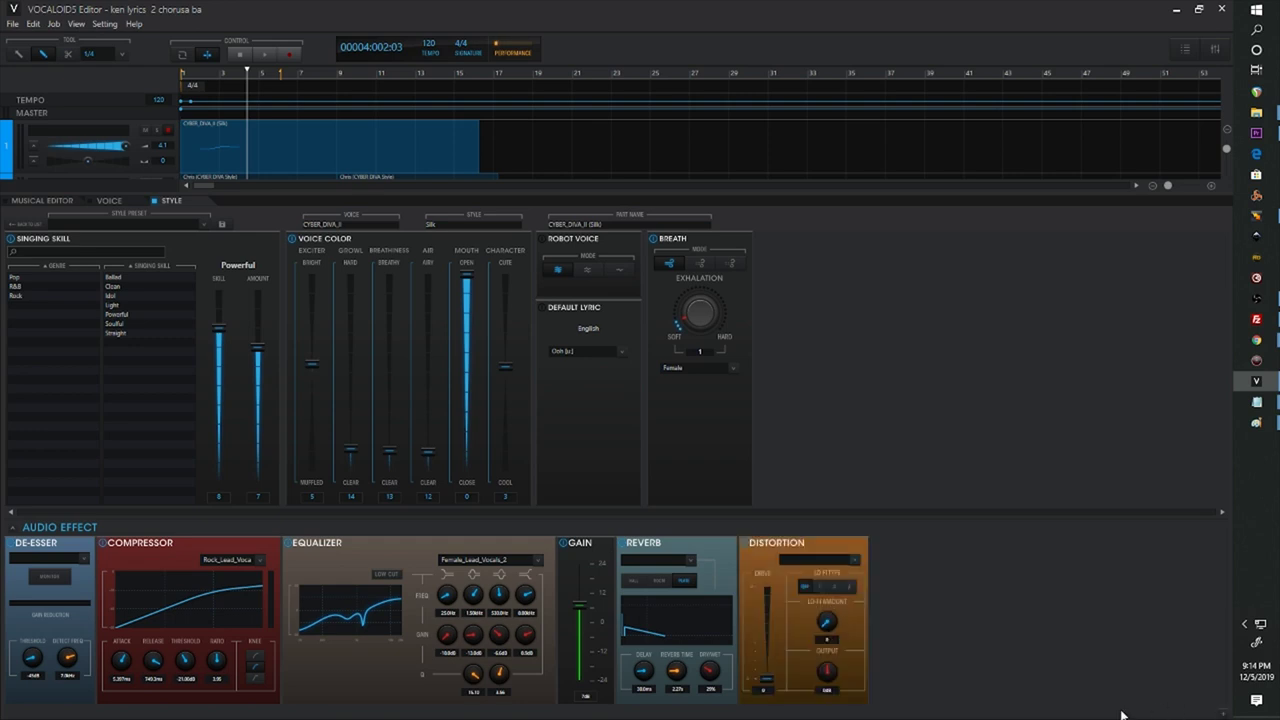
# Raise the Distortion drive to 8 while playing the phrase, and return the playhead to the first bar.
pyautogui.press('space')
pyautogui.moveTo(766, 682); pyautogui.dragTo(769, 614)
pyautogui.click(240, 54)
pyautogui.click(201, 71)
pyautogui.press('space')
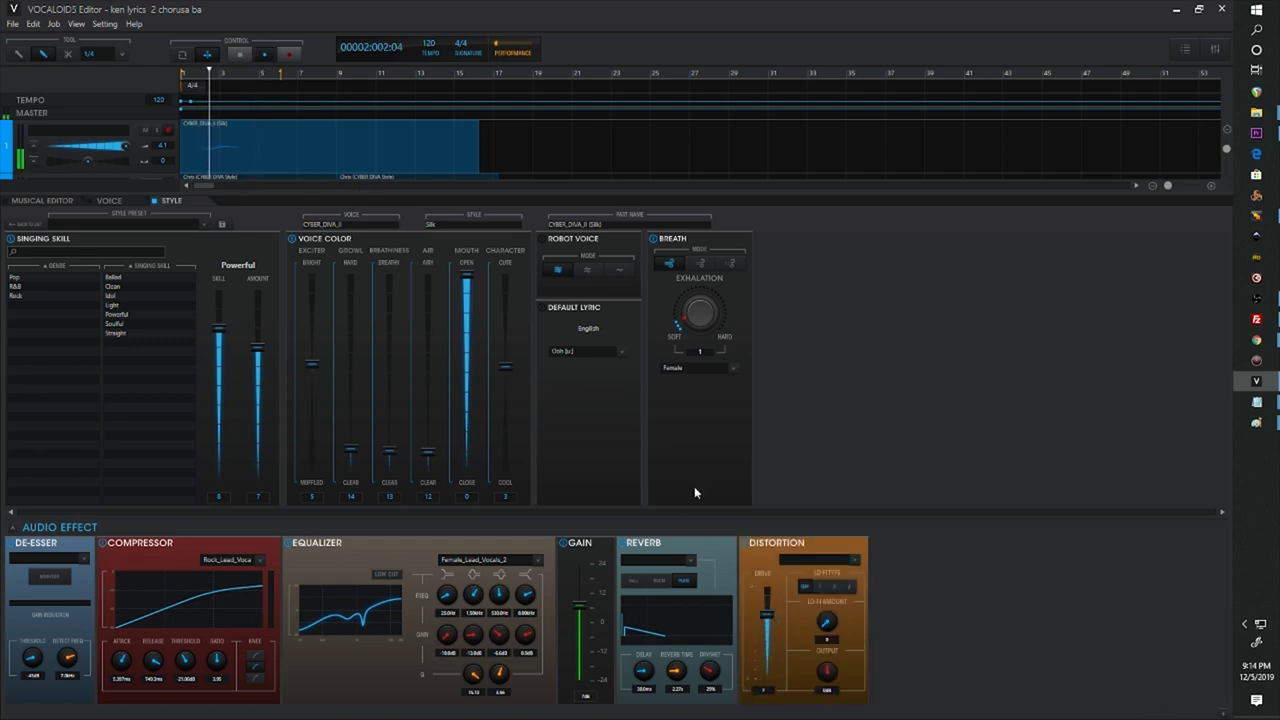
pyautogui.moveTo(767, 612)
pyautogui.mouseDown()
pyautogui.moveTo(770, 600)
pyautogui.moveTo(771, 662)
pyautogui.moveTo(771, 612)
pyautogui.mouseUp()
pyautogui.click(240, 54)
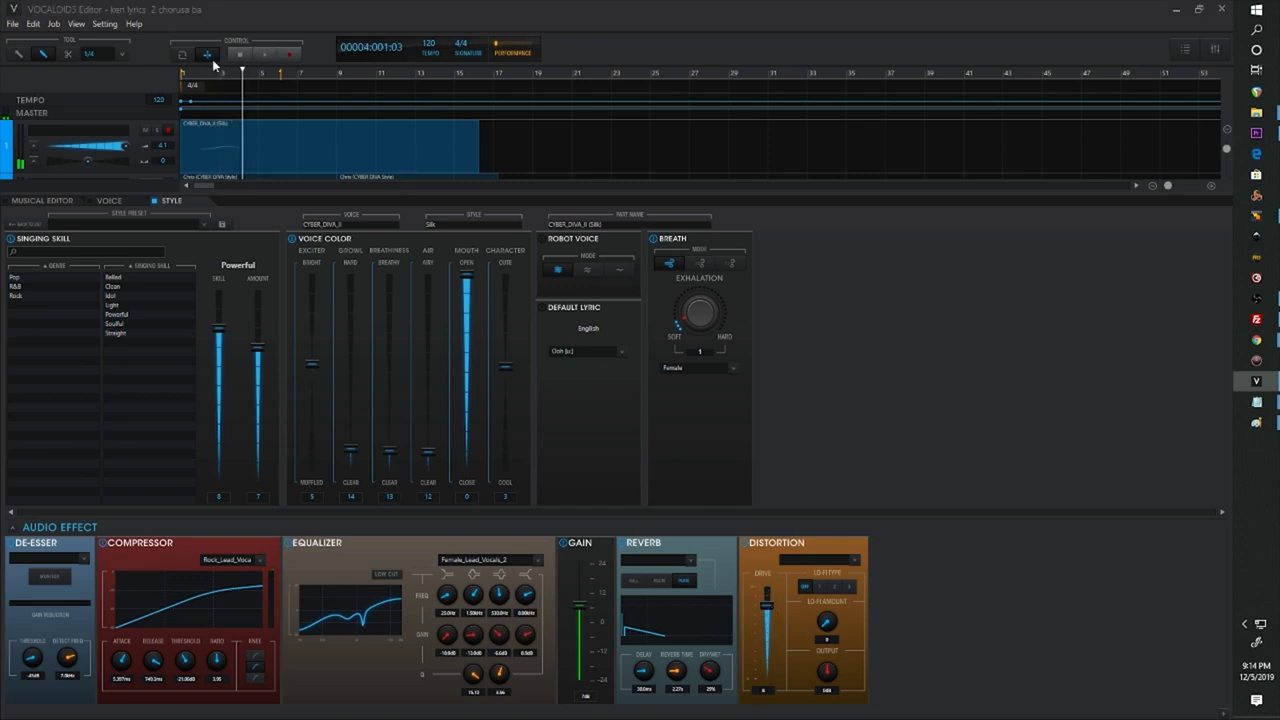
pyautogui.click(194, 74)
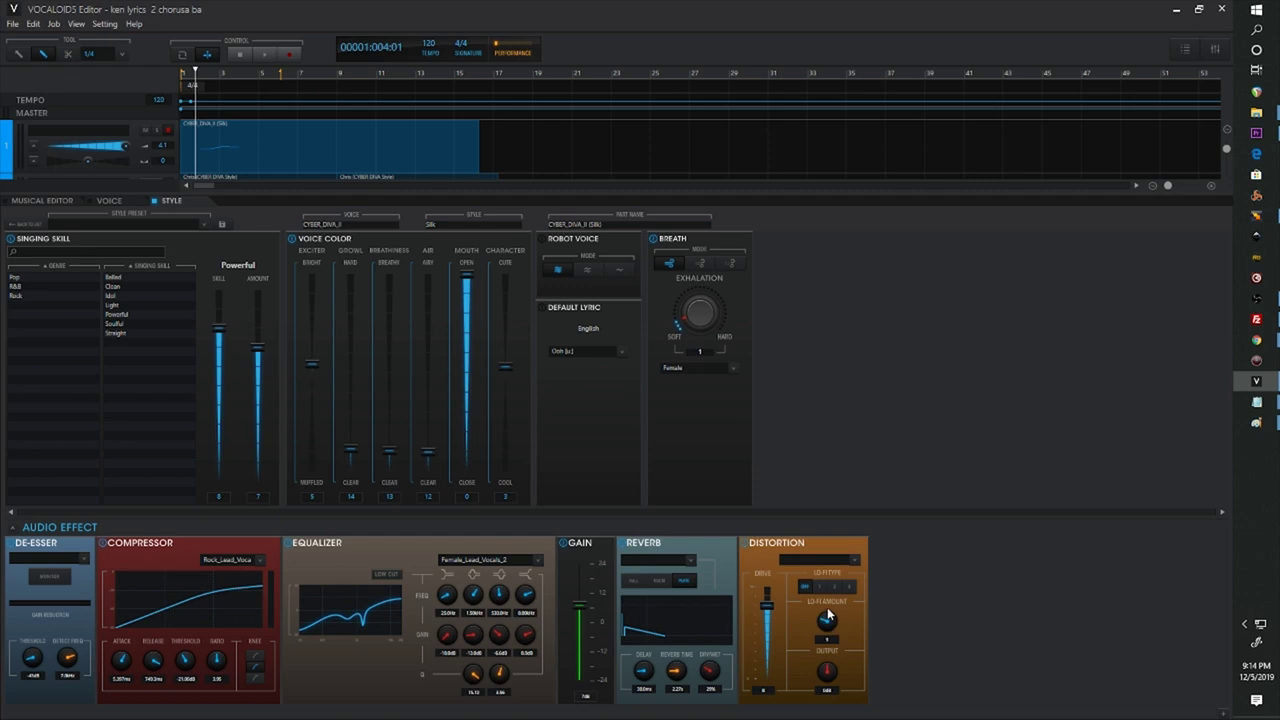
# Raise the Distortion's Lo-Fi amount, audition Lo-Fi types 2 and 3 on the phrase, and stop playback.
pyautogui.press('space')
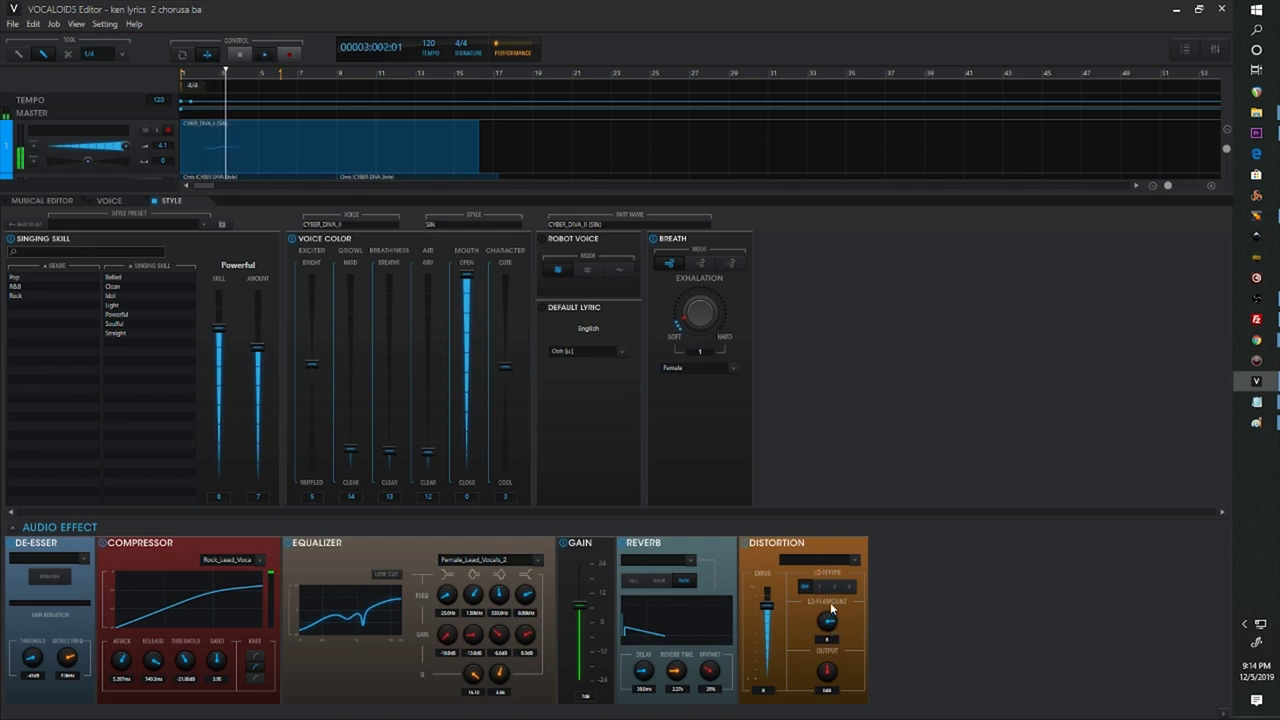
pyautogui.press('space')
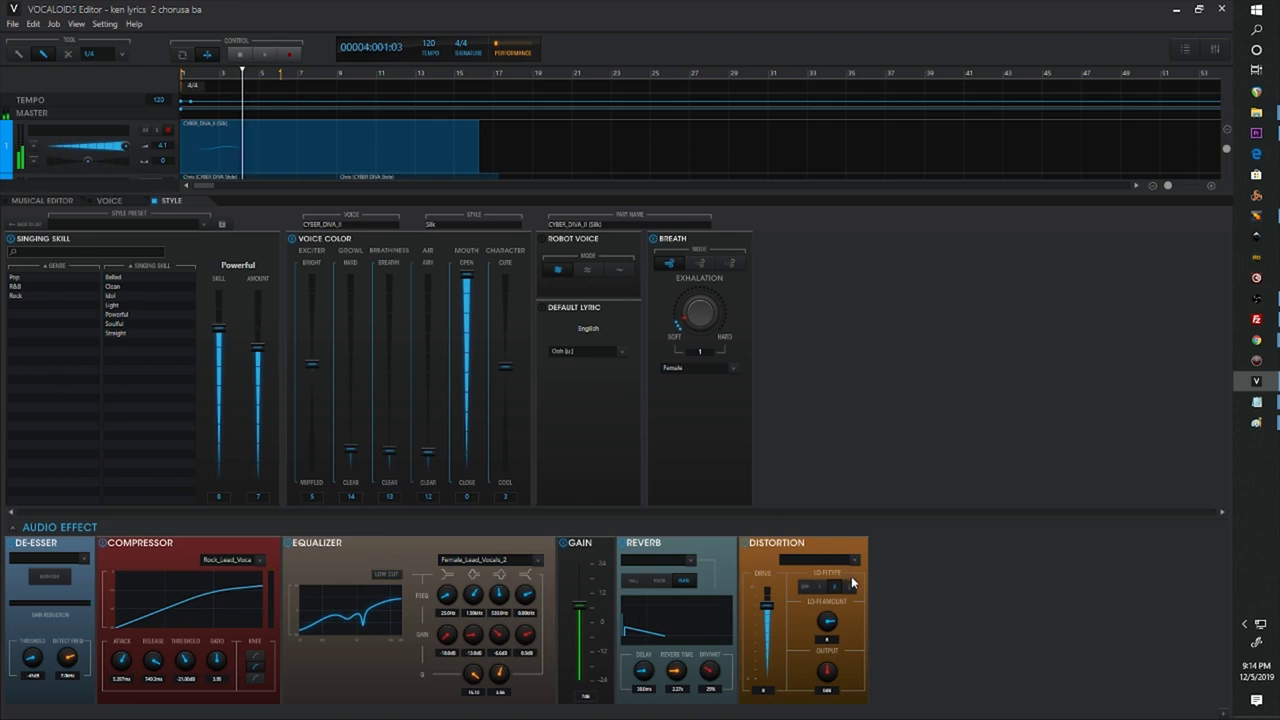
pyautogui.click(205, 72)
pyautogui.press('space')
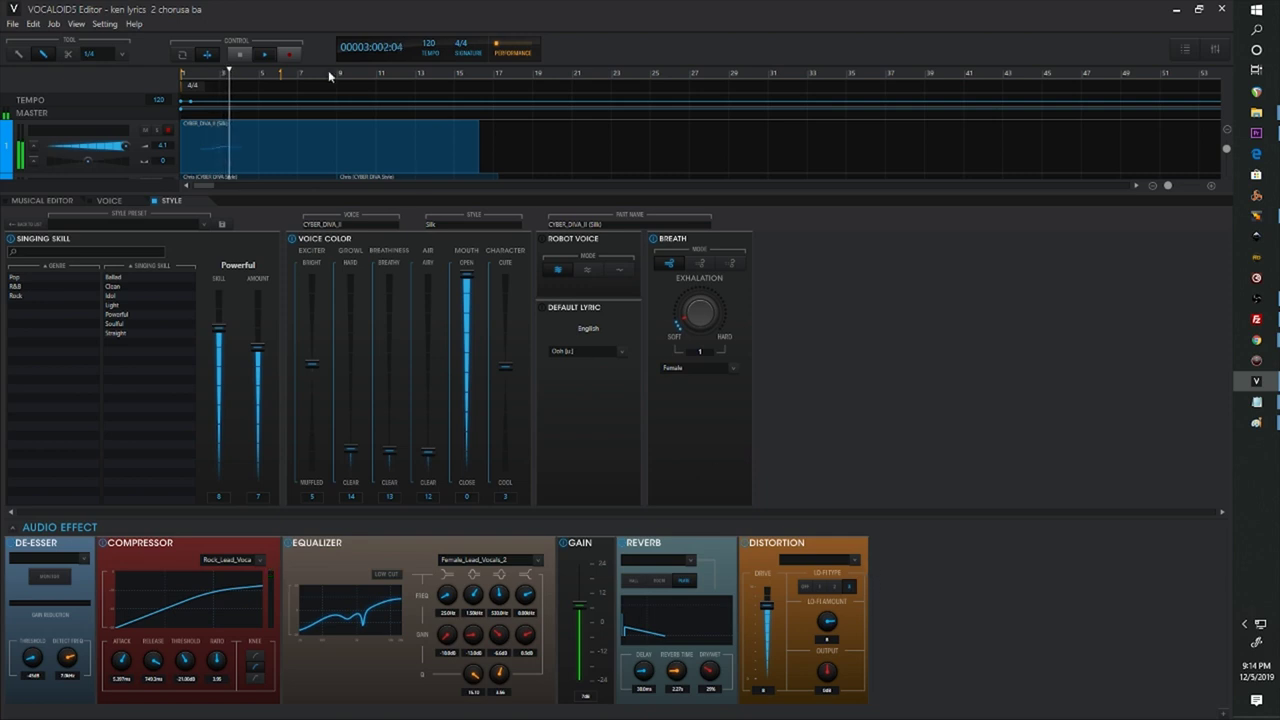
pyautogui.click(238, 56)
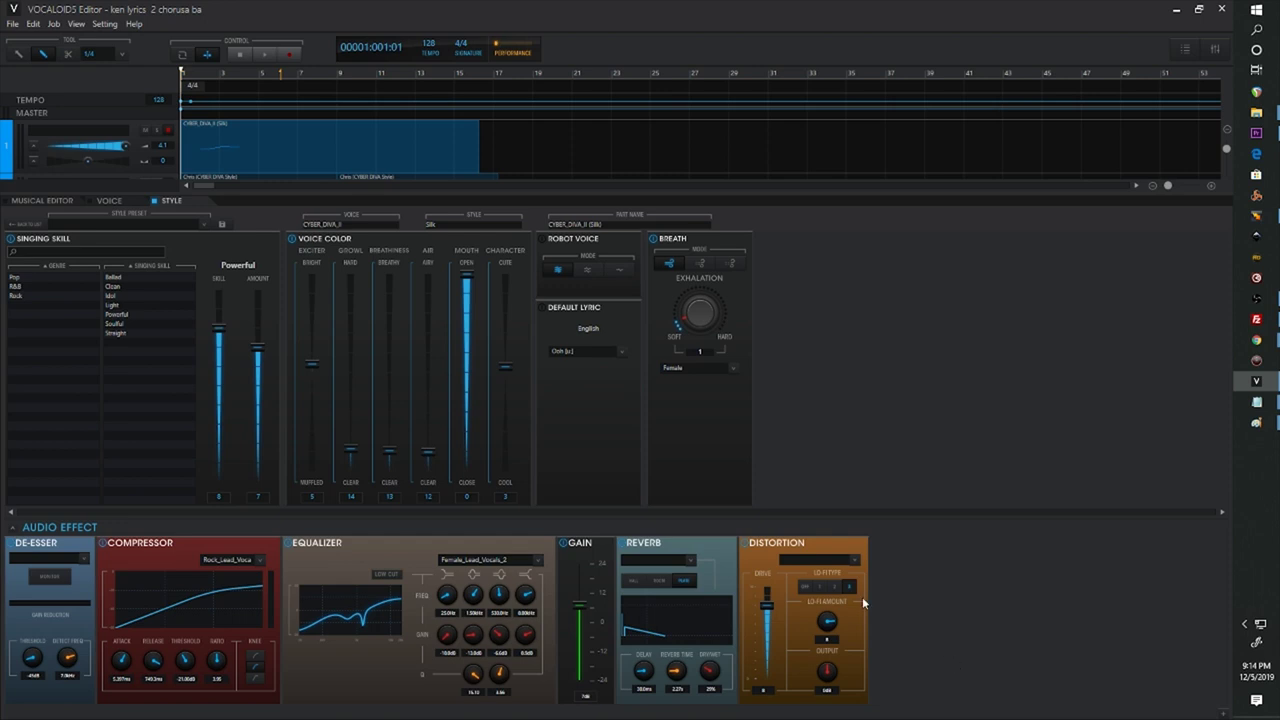
# Delete the Distortion effect and add a Delay effect at the end of the audio effect chain.
pyautogui.rightClick(787, 552)
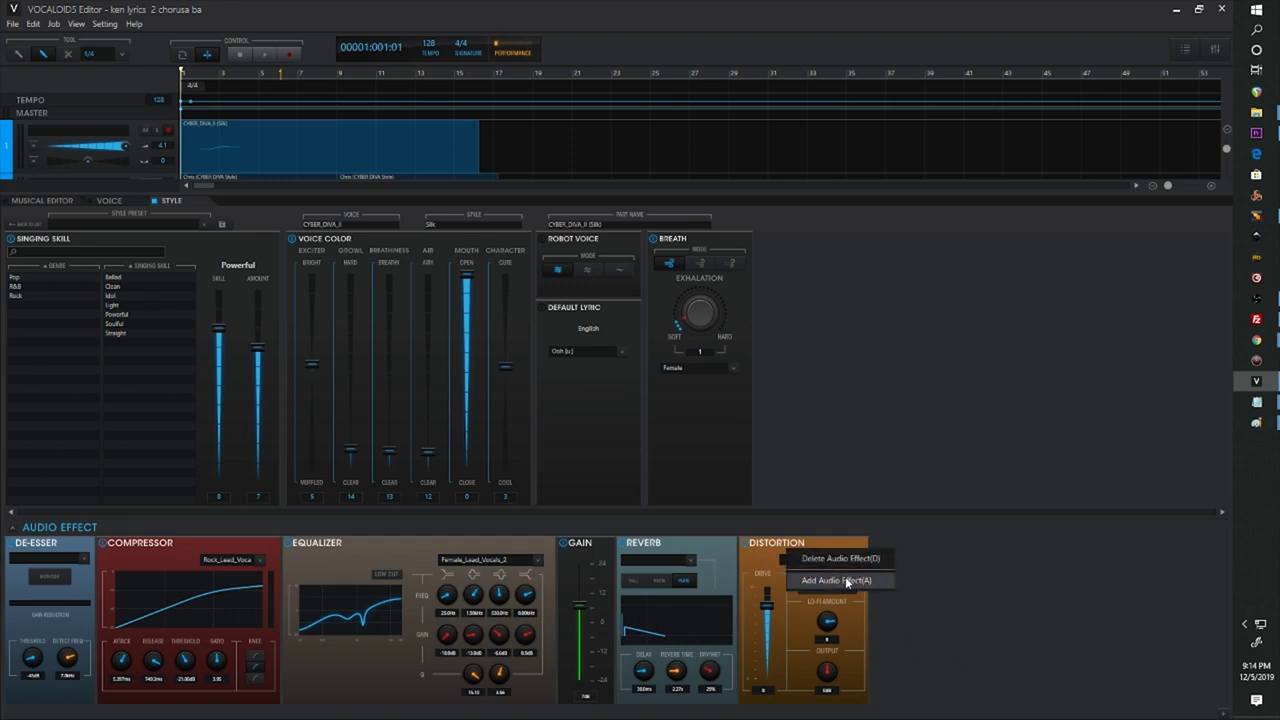
pyautogui.click(846, 562)
pyautogui.rightClick(882, 578)
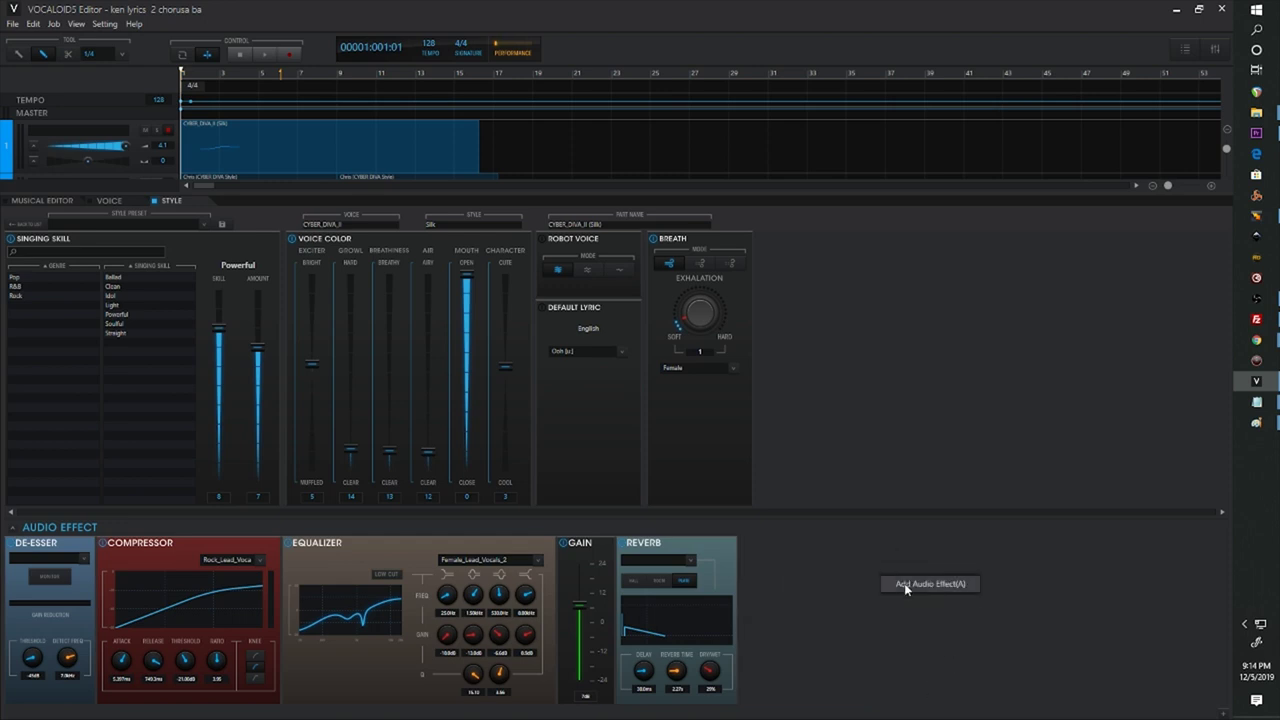
pyautogui.click(918, 588)
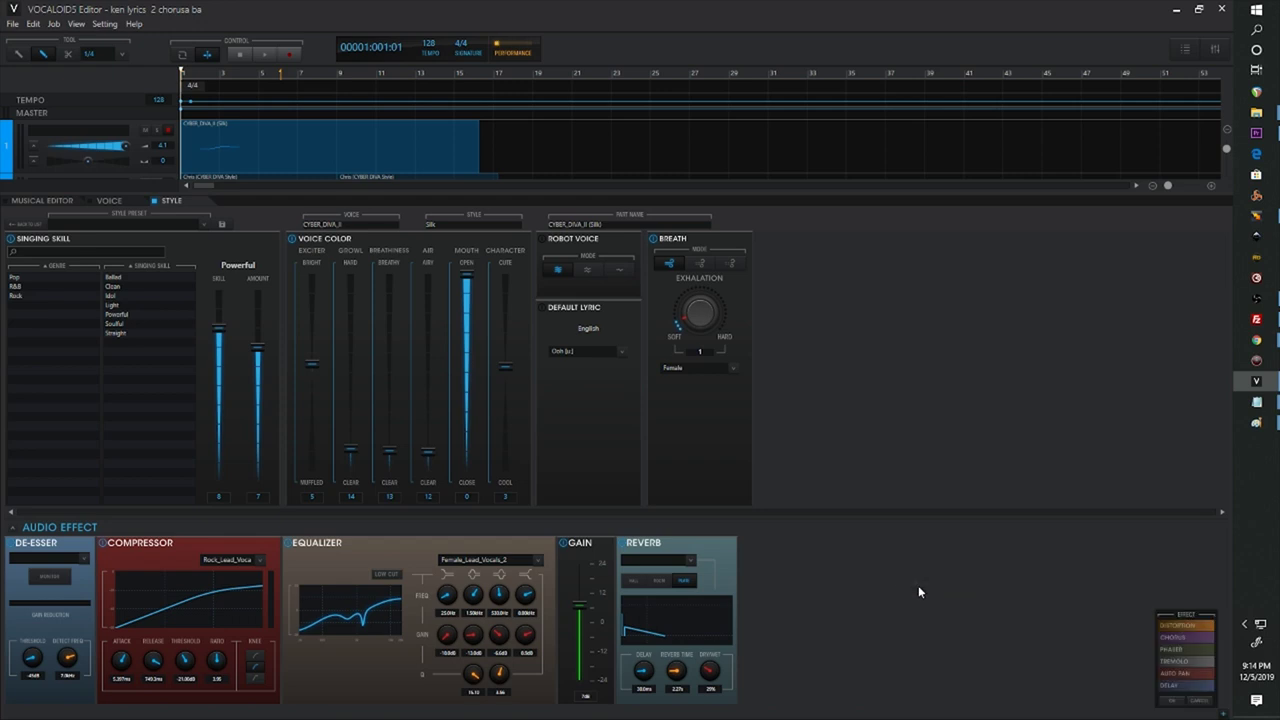
pyautogui.click(1176, 686)
pyautogui.click(1175, 706)
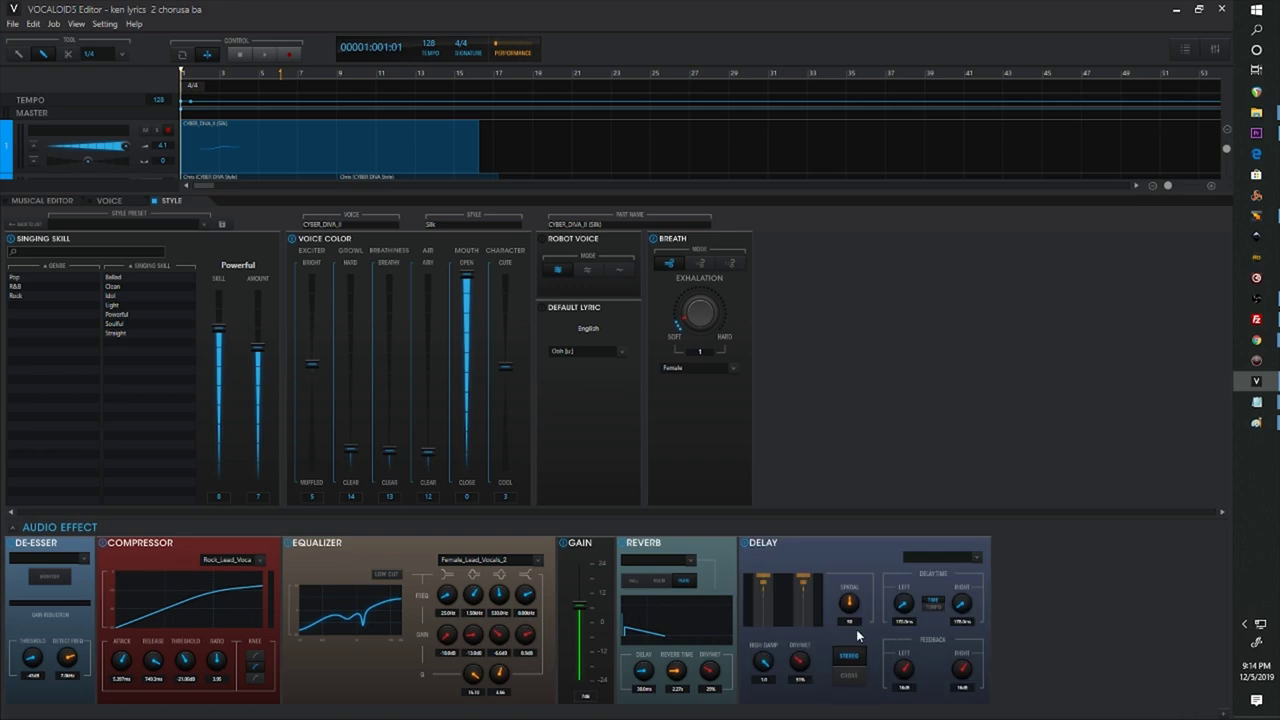
# Apply the Rockabilly preset to the Delay effect and play the phrase to hear it.
pyautogui.click(975, 558)
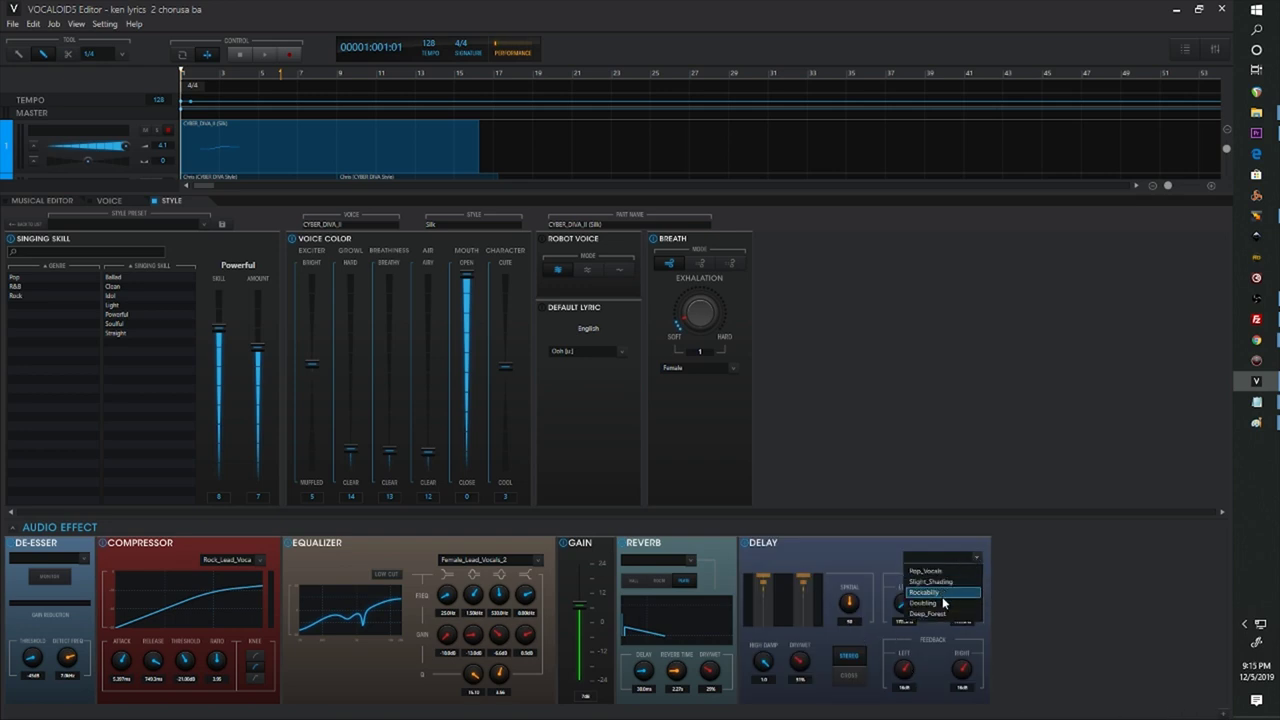
pyautogui.click(925, 592)
pyautogui.press('space')
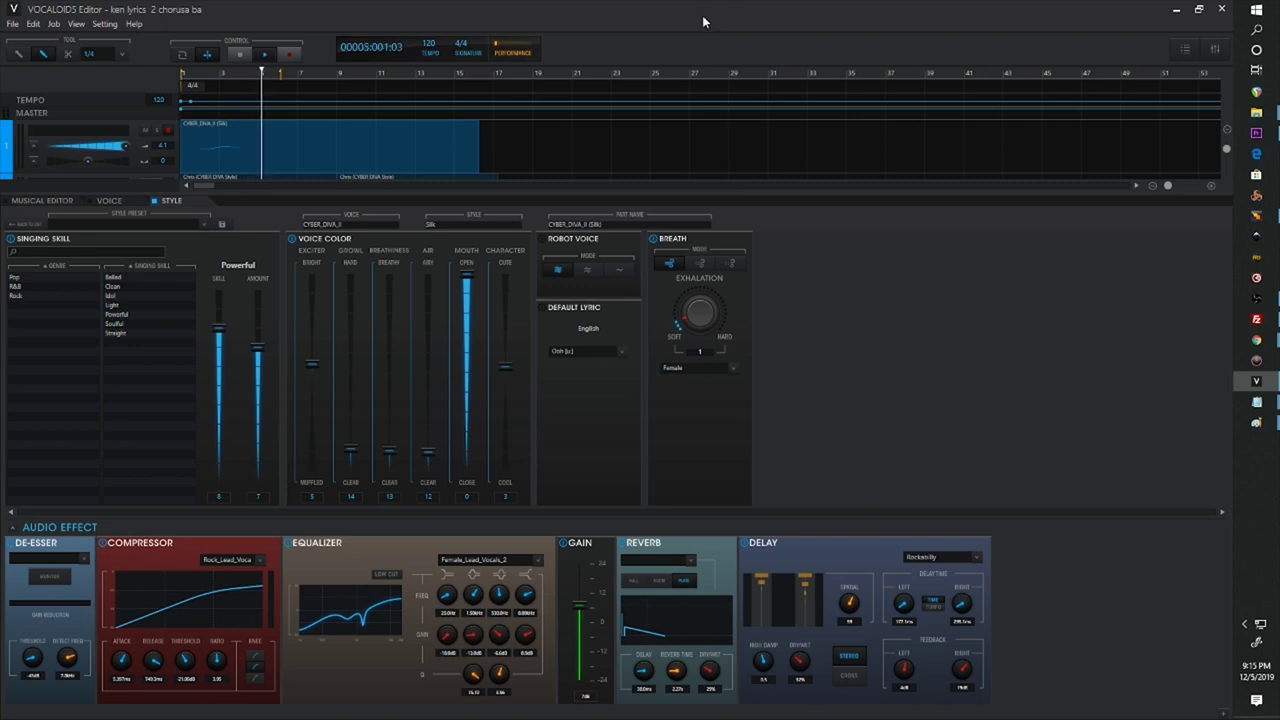
pyautogui.click(241, 54)
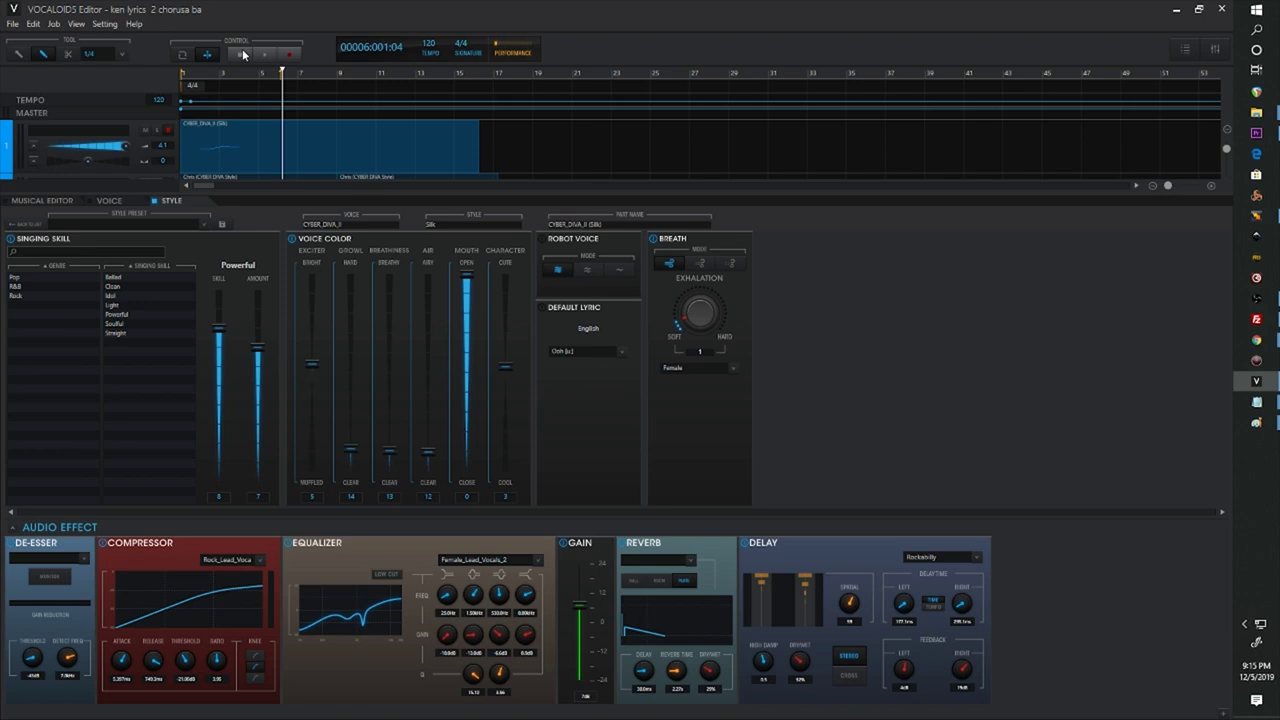
# Open the CYBER_DIVA_II part in the Musical Editor and activate the Emotion Tool for its notes.
pyautogui.click(353, 157)
pyautogui.doubleClick(353, 157)
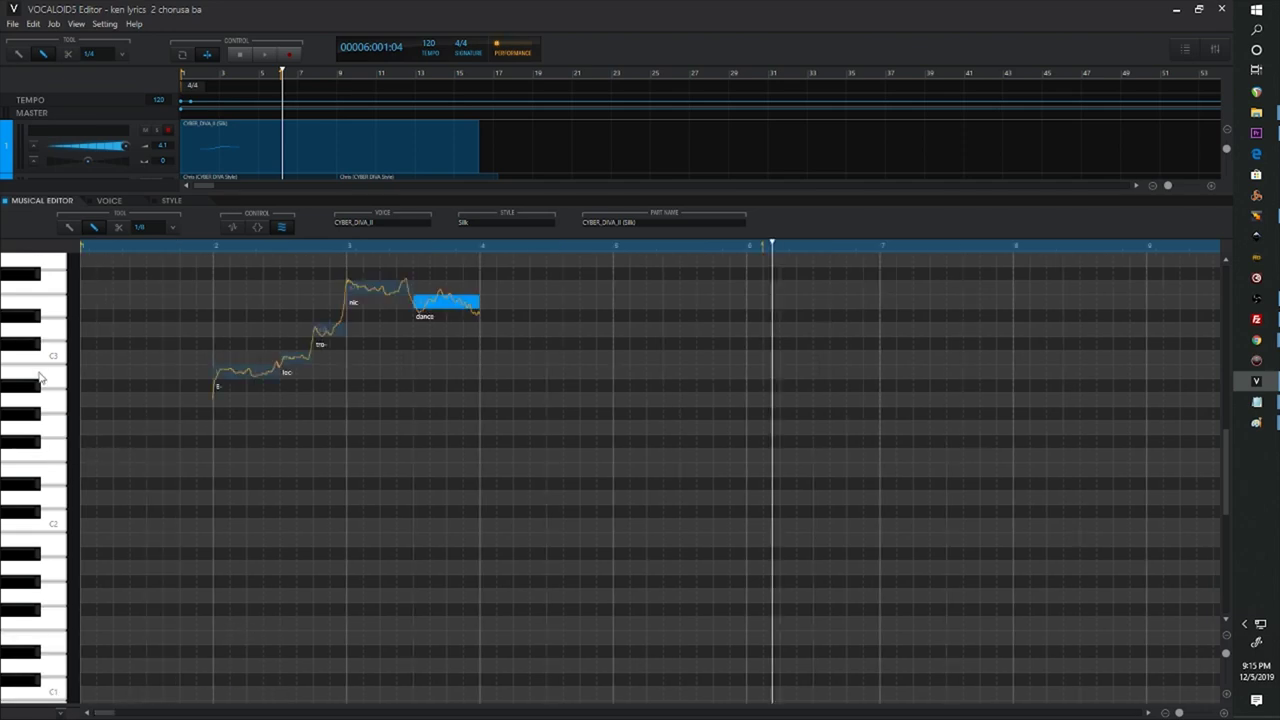
pyautogui.scroll(3, 40, 378)
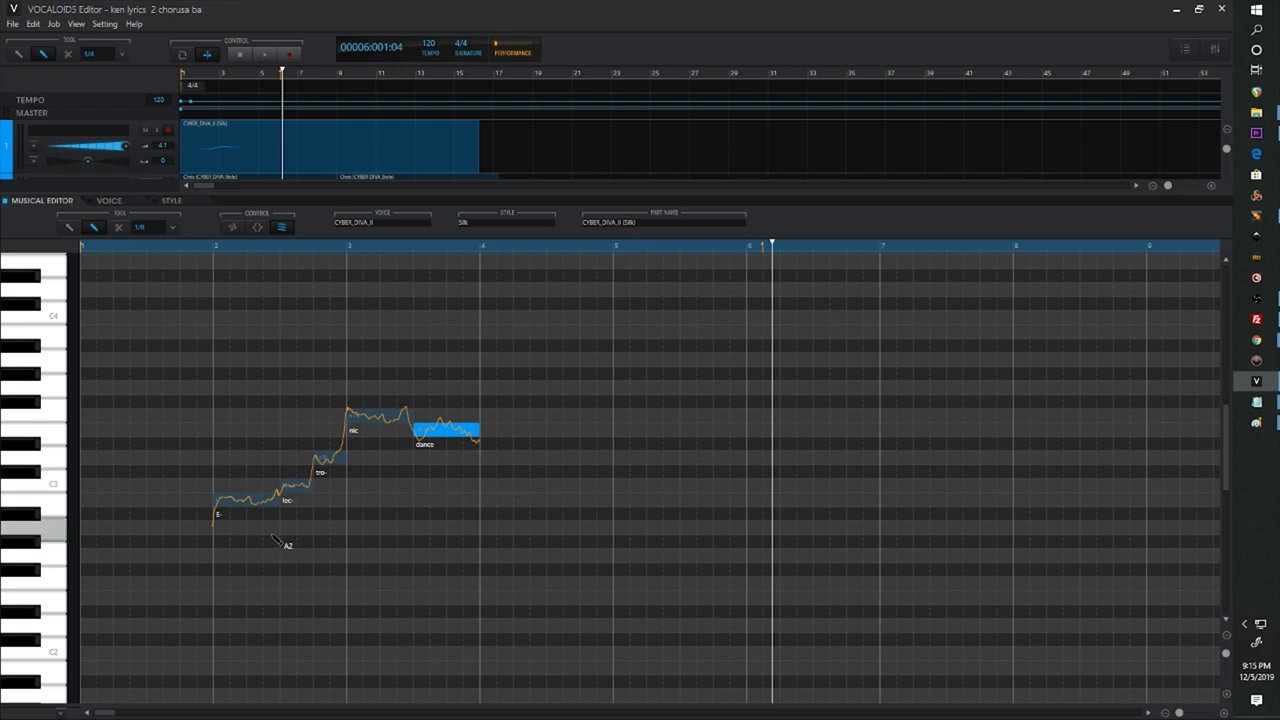
pyautogui.click(254, 228)
pyautogui.click(236, 229)
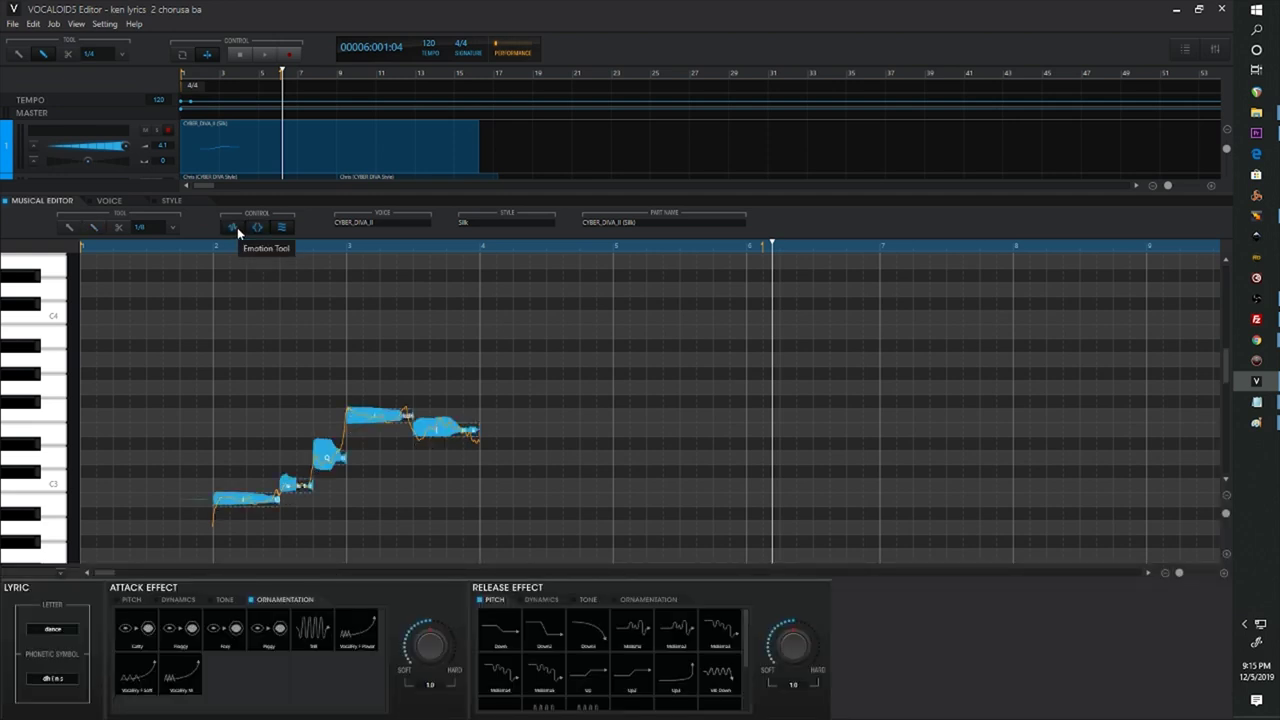